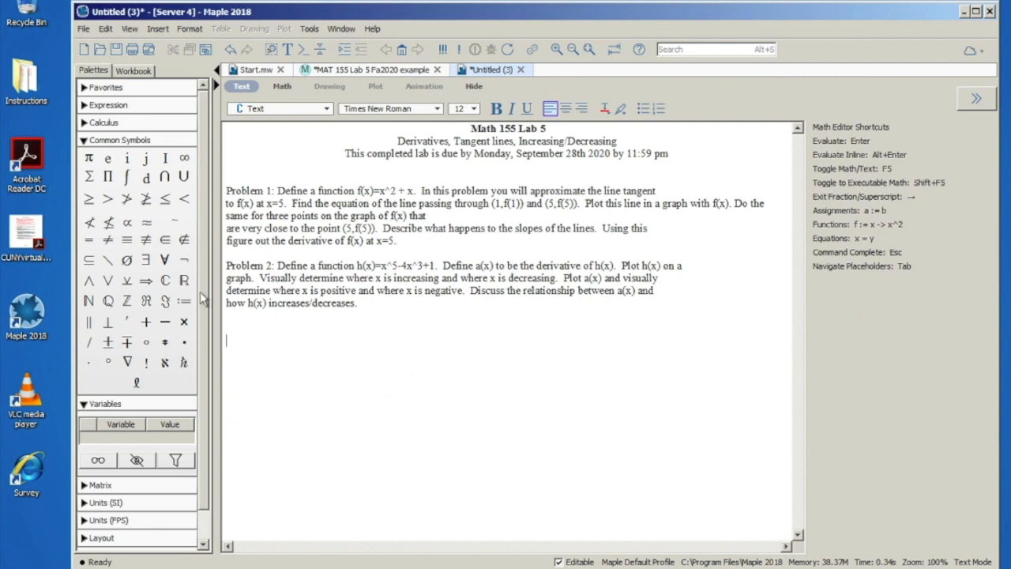
Read through the Problem 1 and Problem 2 instructions, focusing on the line-through-points task, the slope description and the definition of a(x).
left_click(228, 191)
left_click(301, 203, "shift")
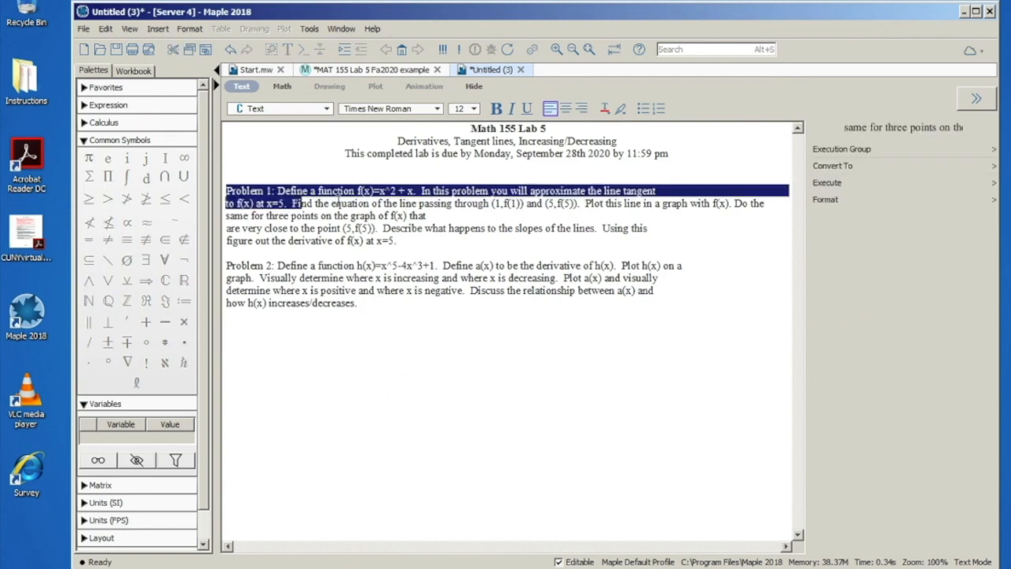
left_click(361, 203)
left_click_drag(229, 191, 409, 247)
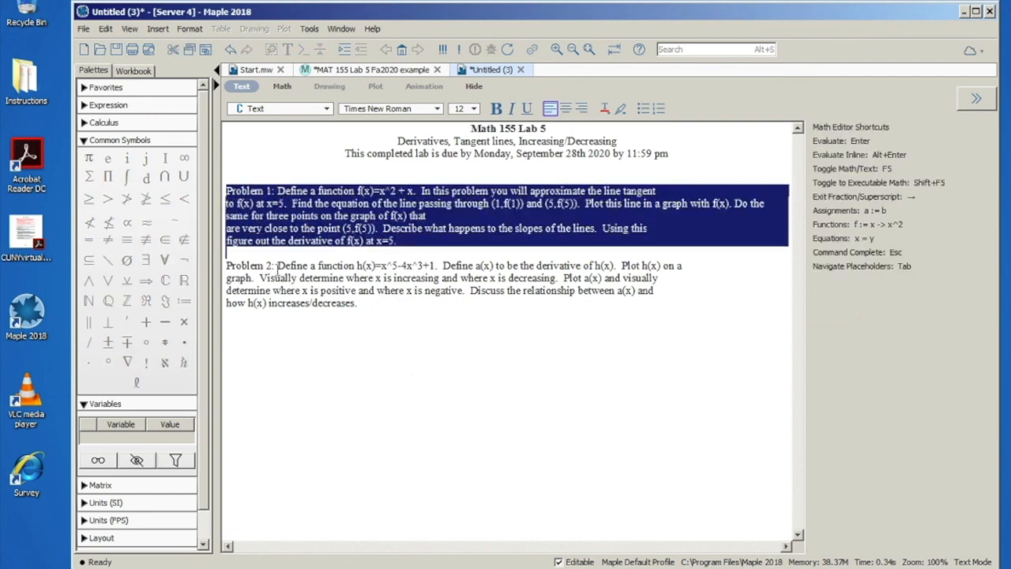
left_click_drag(227, 265, 373, 304)
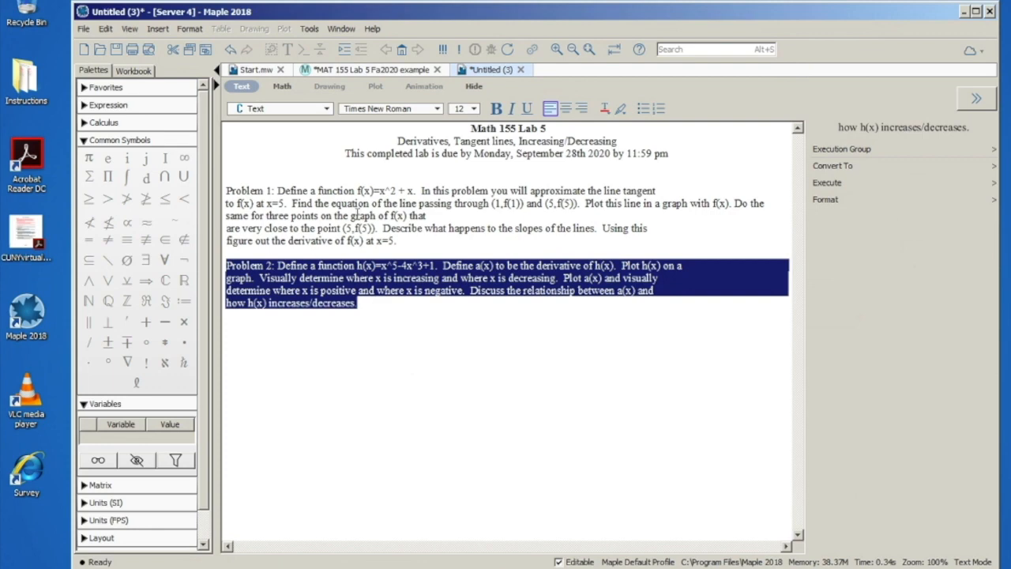
left_click(362, 215)
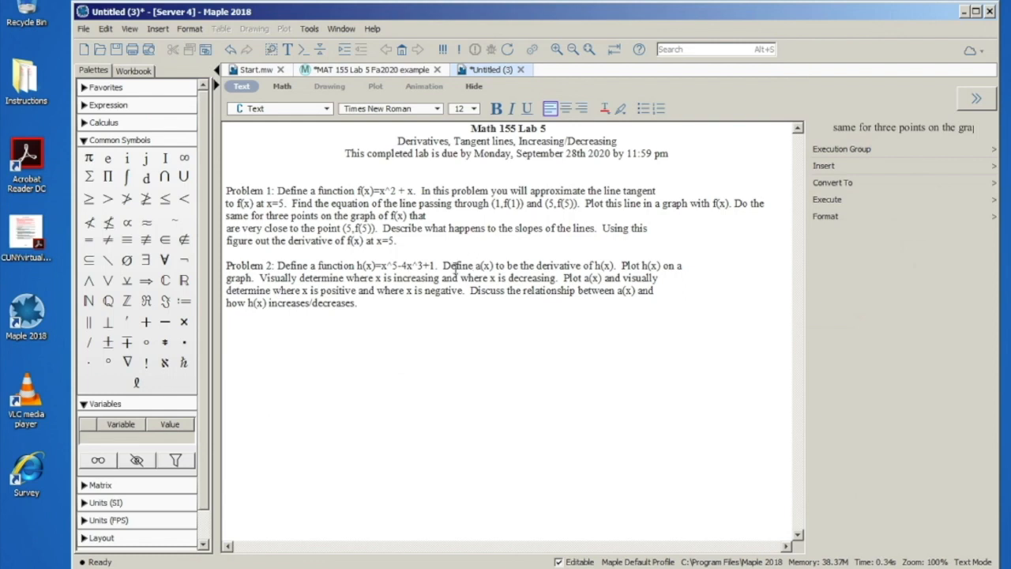
left_click_drag(443, 266, 480, 267)
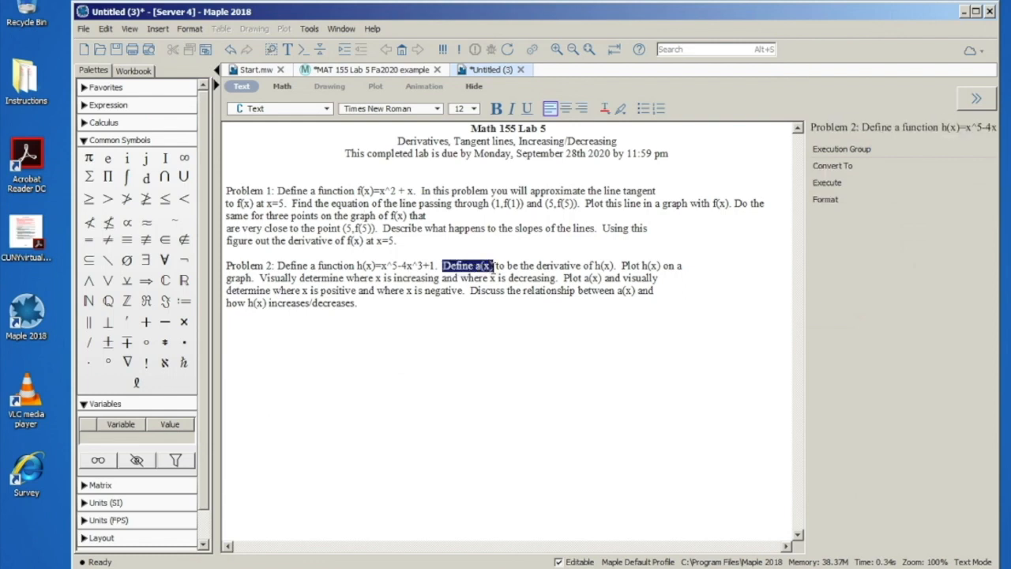
left_click(432, 228)
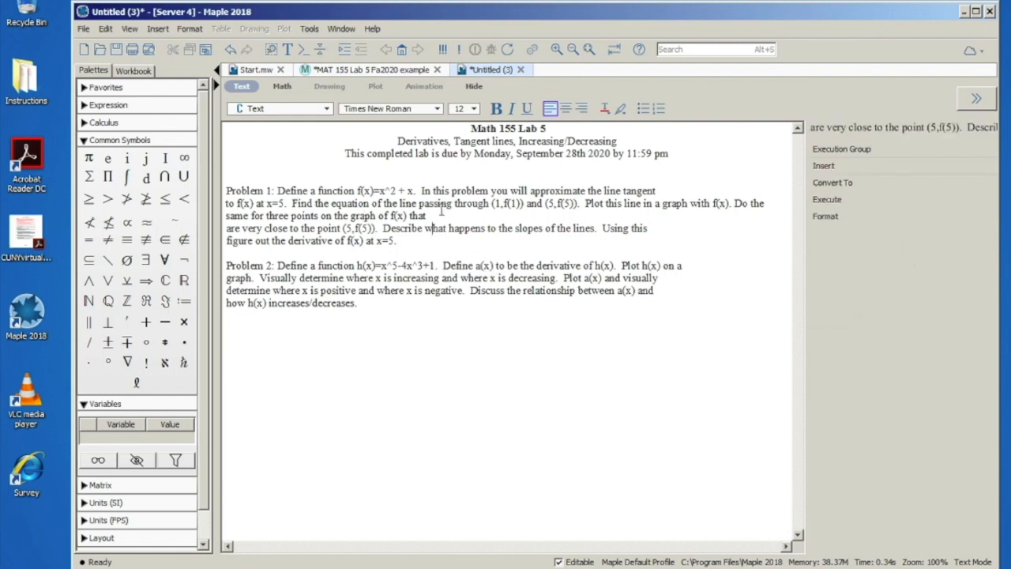
left_click_drag(421, 190, 581, 204)
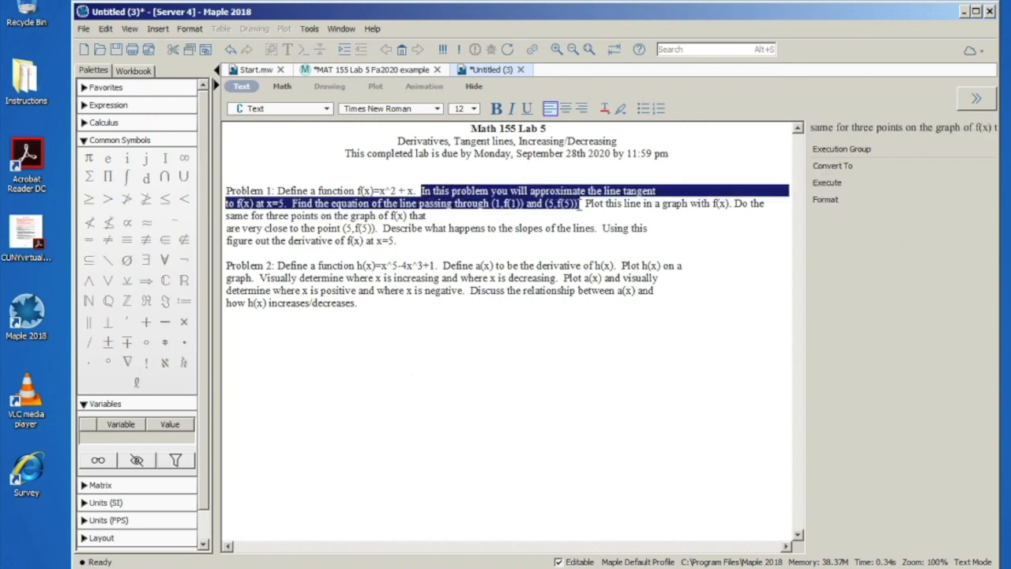
left_click(468, 254)
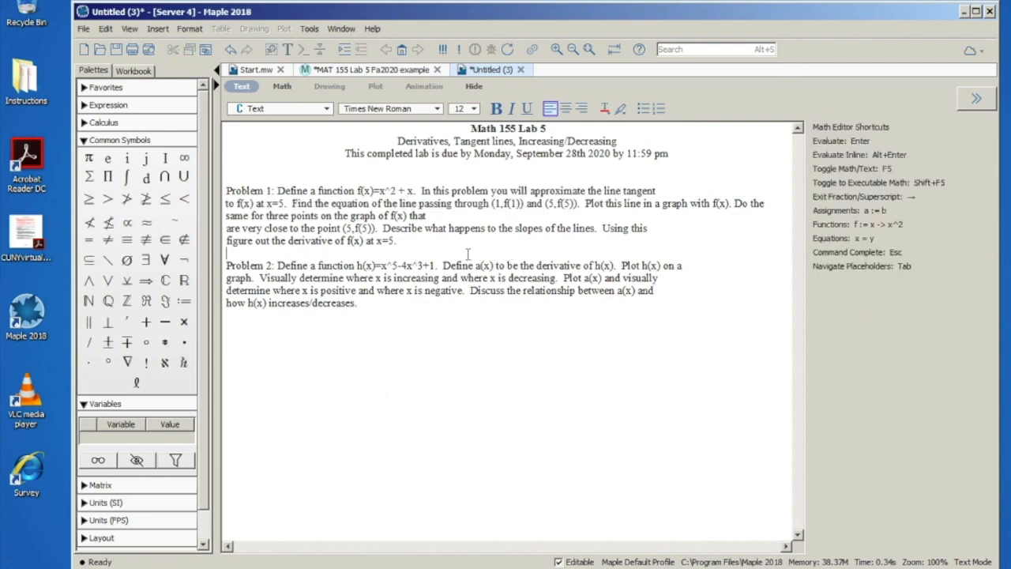
left_click_drag(400, 240, 384, 234)
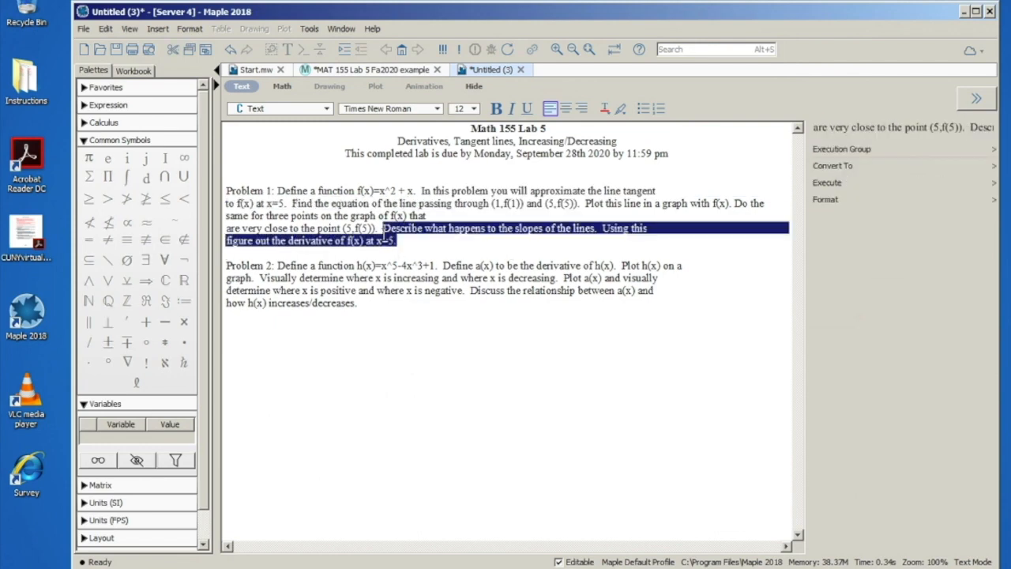
left_click(410, 240)
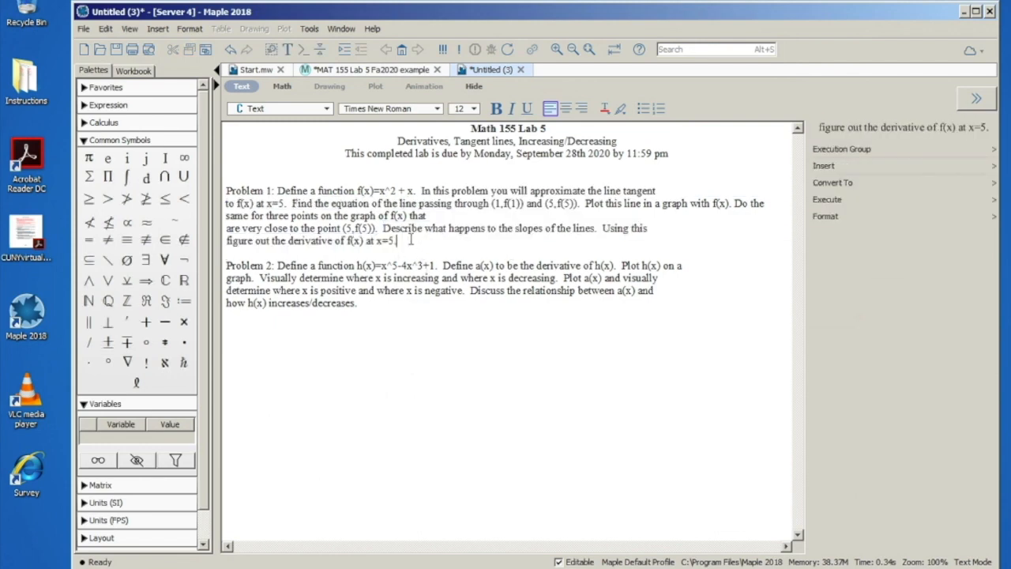
left_click_drag(399, 241, 382, 229)
left_click(416, 244)
Start a left-aligned 2D Math line below the Problem 2 text.
left_click(368, 302)
left_click(290, 326)
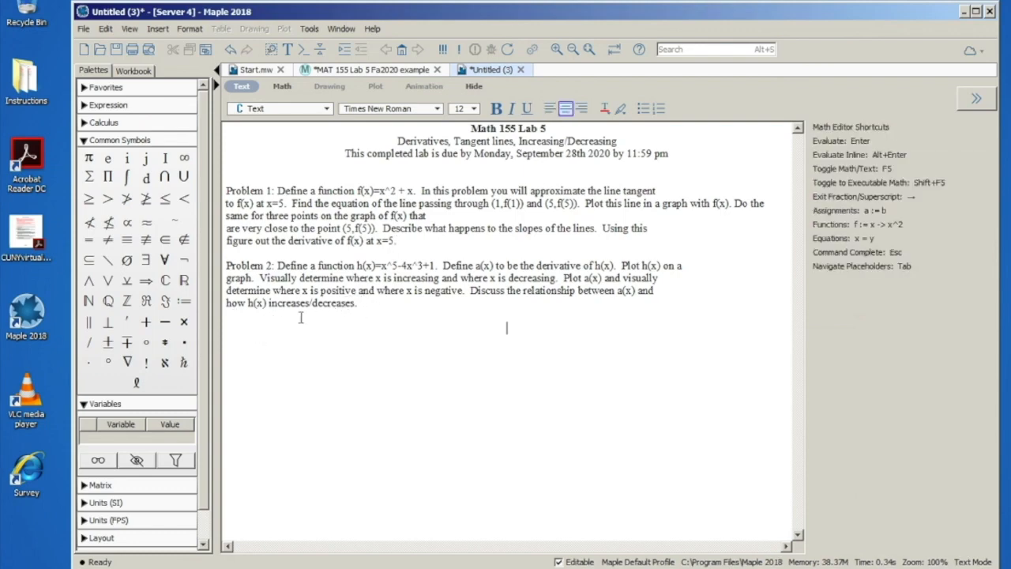
left_click(550, 108)
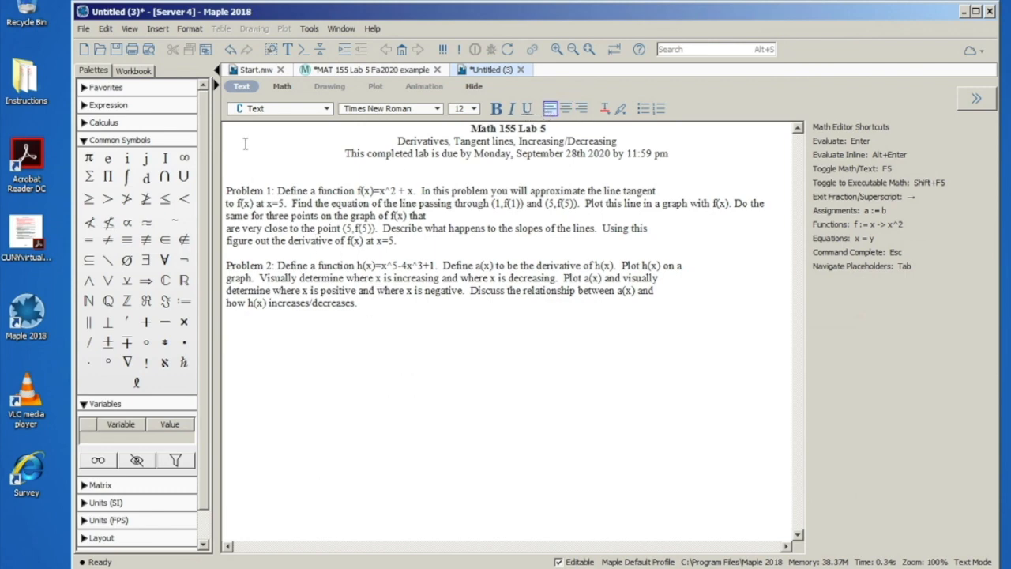
left_click(282, 86)
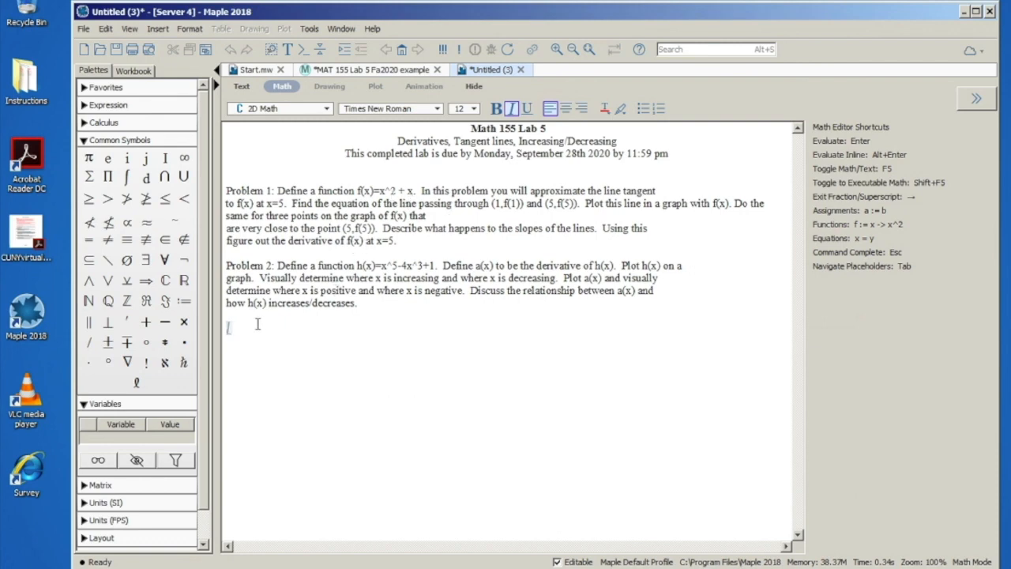
Define the function f := x -> x^2 + x on the math line and evaluate it.
type("f ")
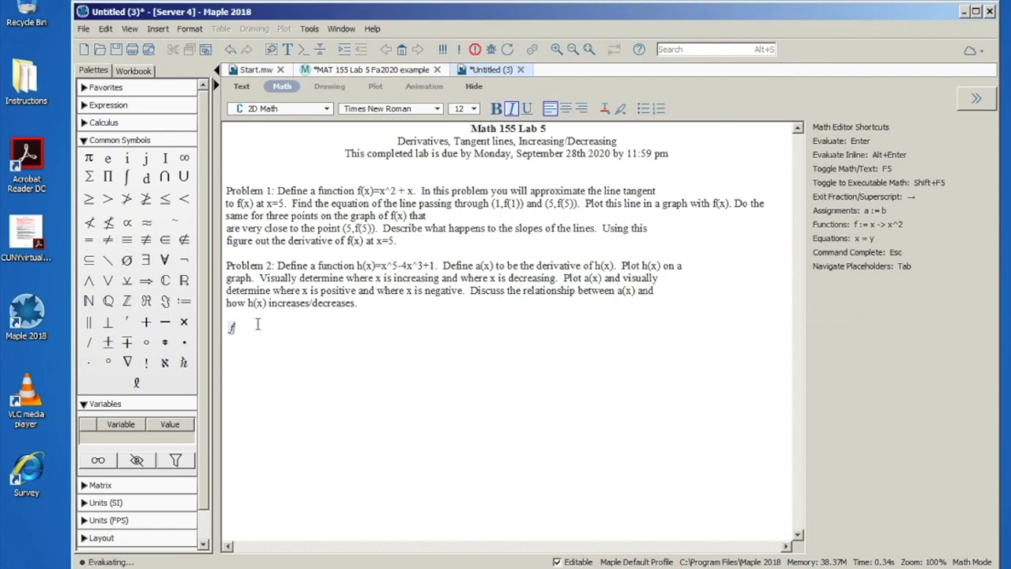
type(":")
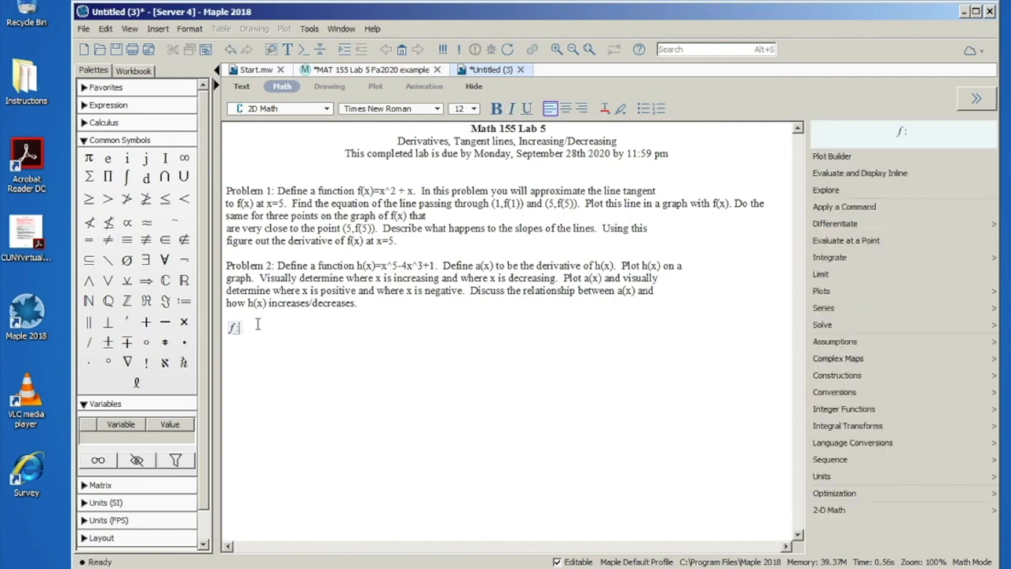
type("= x^2")
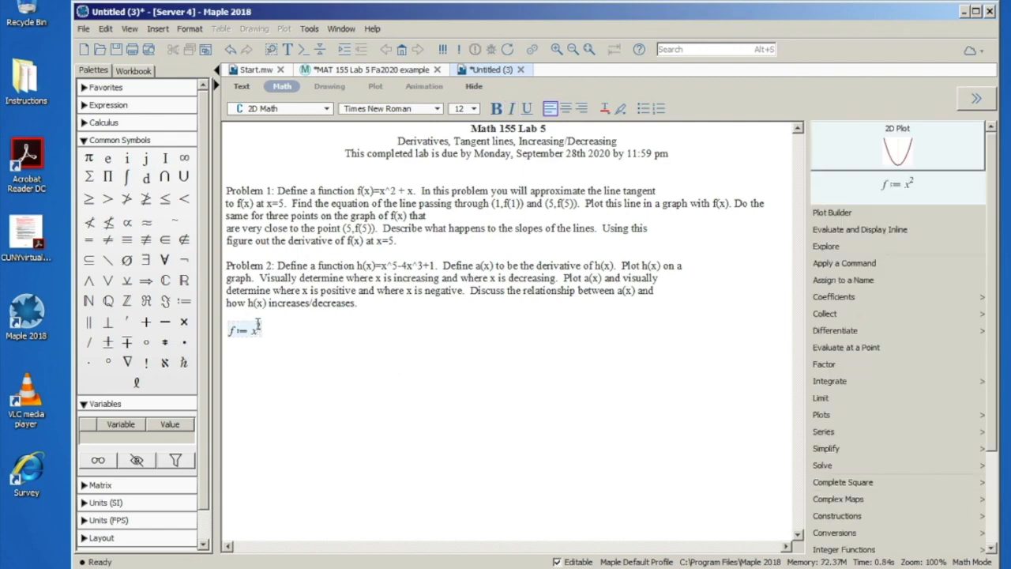
key("BackSpace")
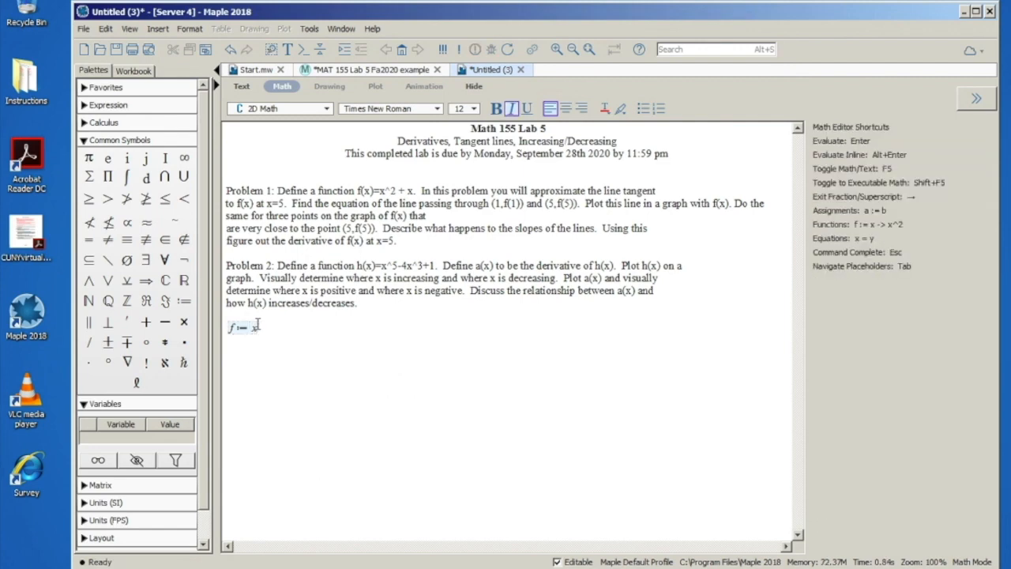
type("->")
type("x")
type("x^2")
key("Return")
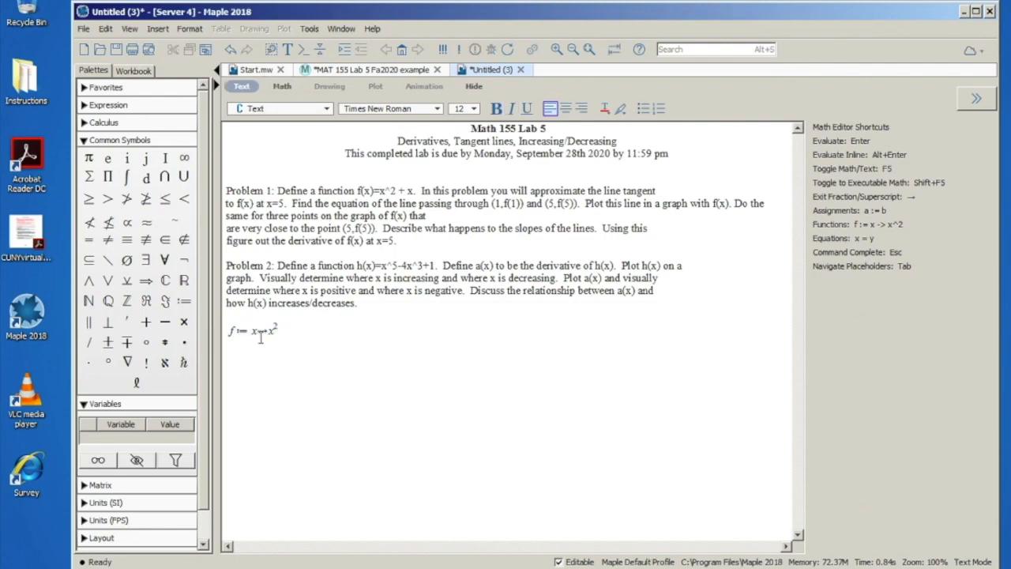
key("BackSpace")
type("+ x")
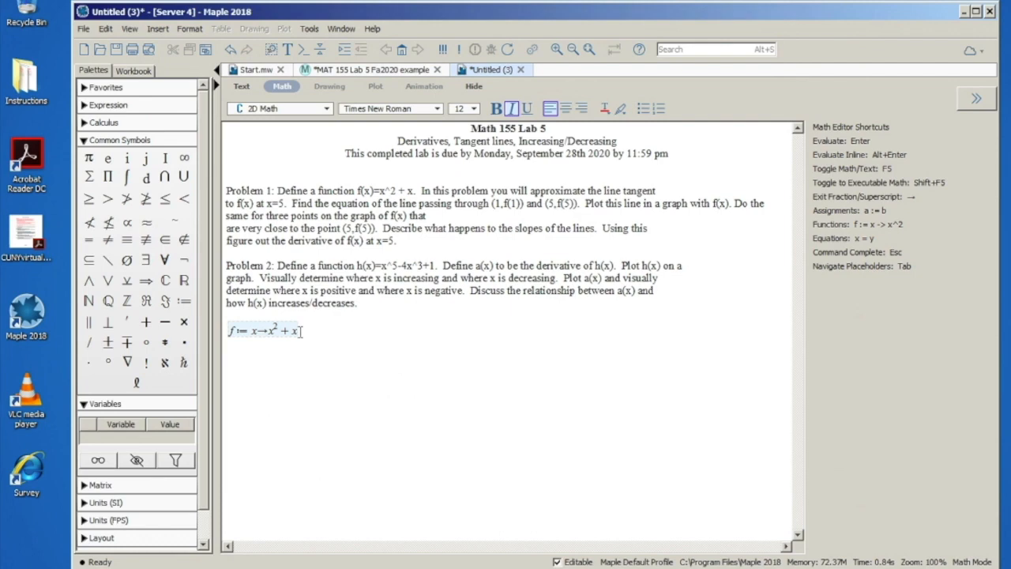
key("Return")
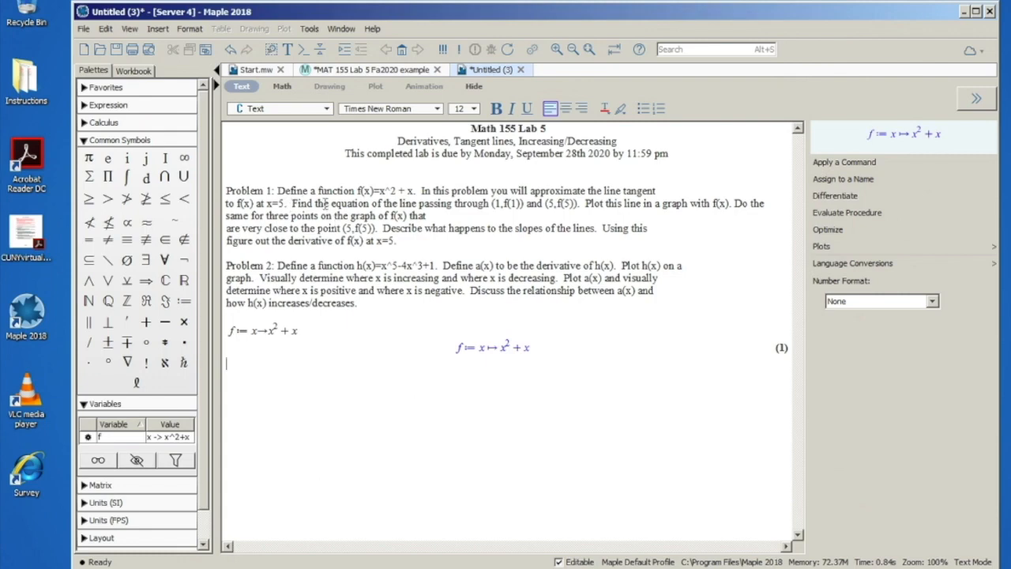
Examine the Problem 1 request for the line's equation and its two points, (1,f(1)) and (5,f(5)).
left_click_drag(292, 202, 489, 203)
left_click(490, 203)
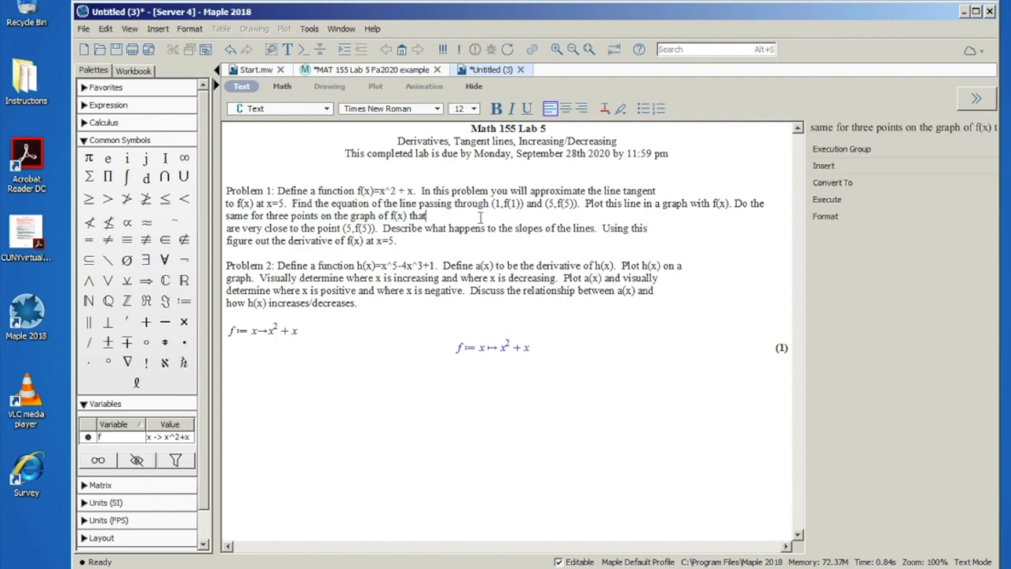
left_click_drag(491, 203, 508, 203)
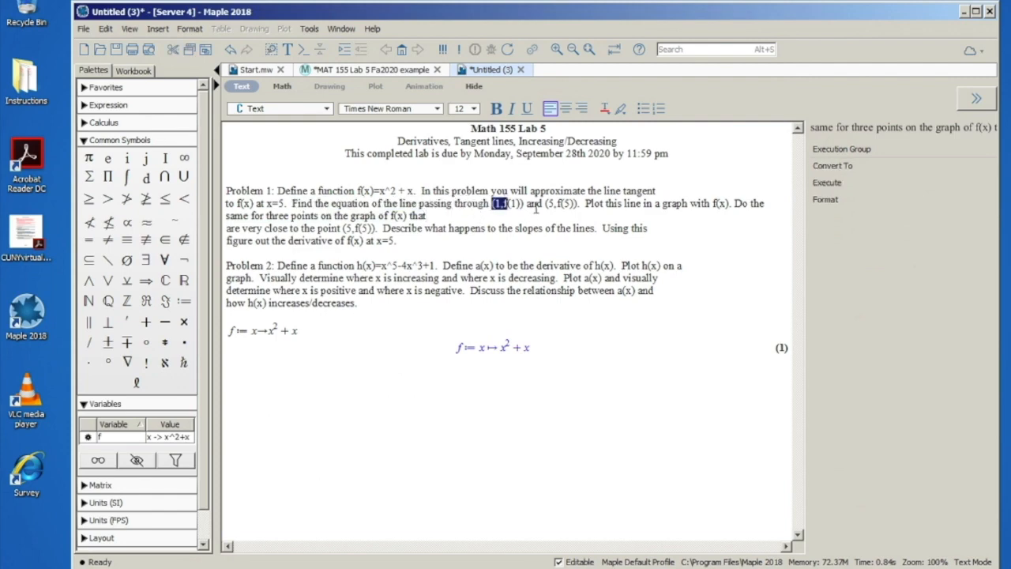
left_click(528, 220)
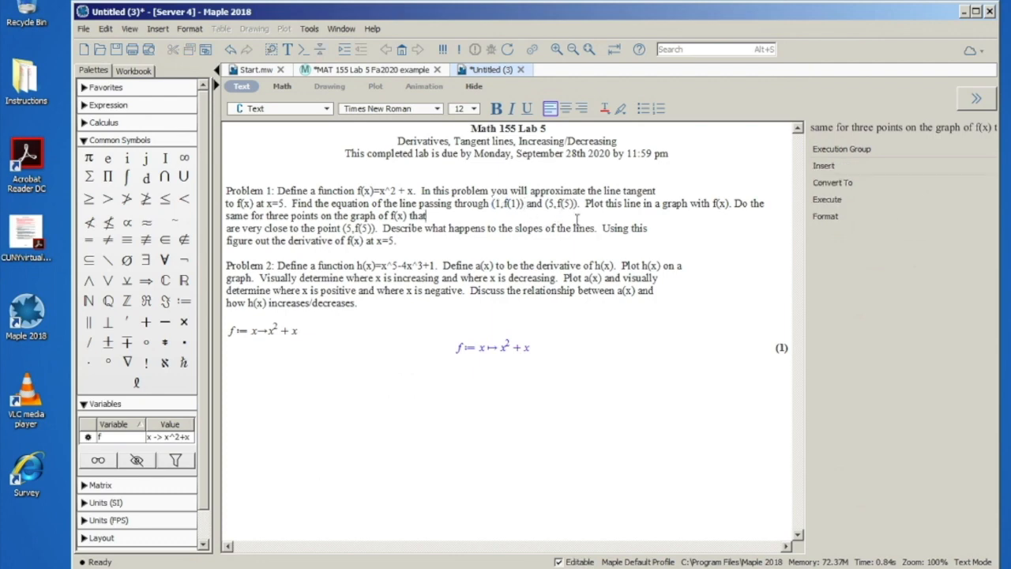
mouse_move(492, 203)
left_mouse_down()
mouse_move(528, 204)
mouse_move(501, 204)
left_mouse_up()
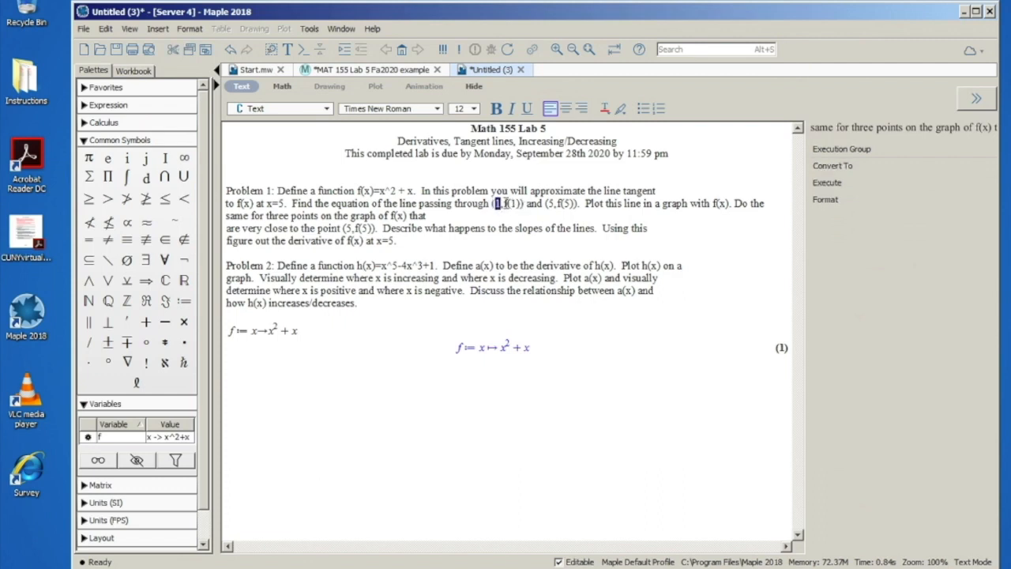
left_click_drag(503, 203, 522, 203)
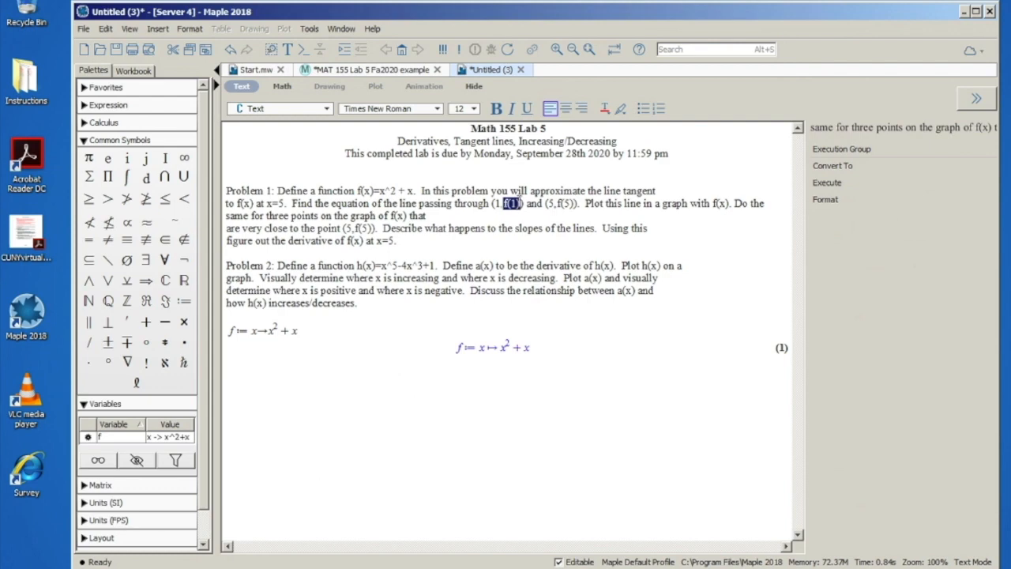
left_click(515, 226)
left_click(512, 202)
double_click(512, 203)
left_click(515, 204)
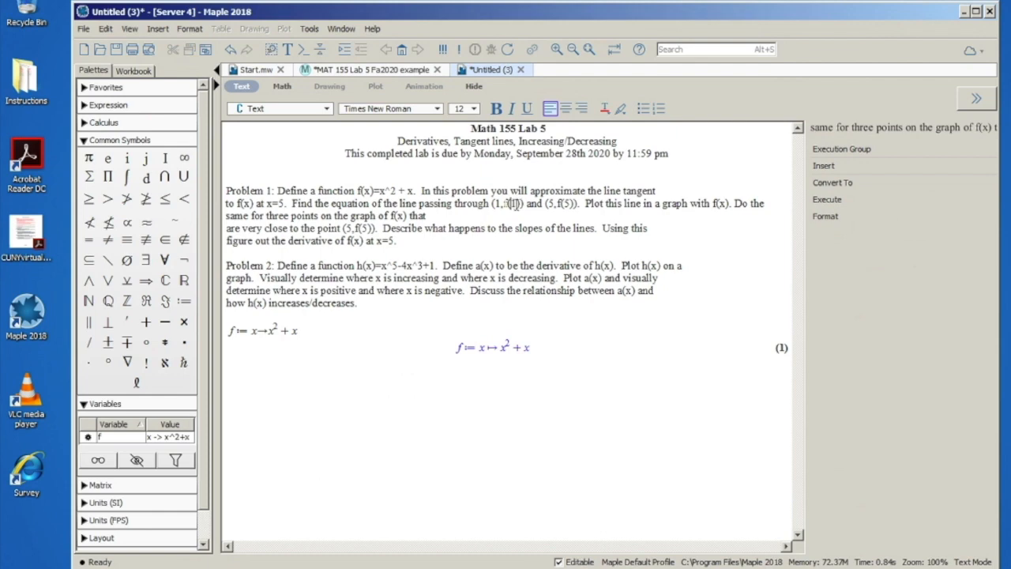
left_click_drag(509, 204, 514, 204)
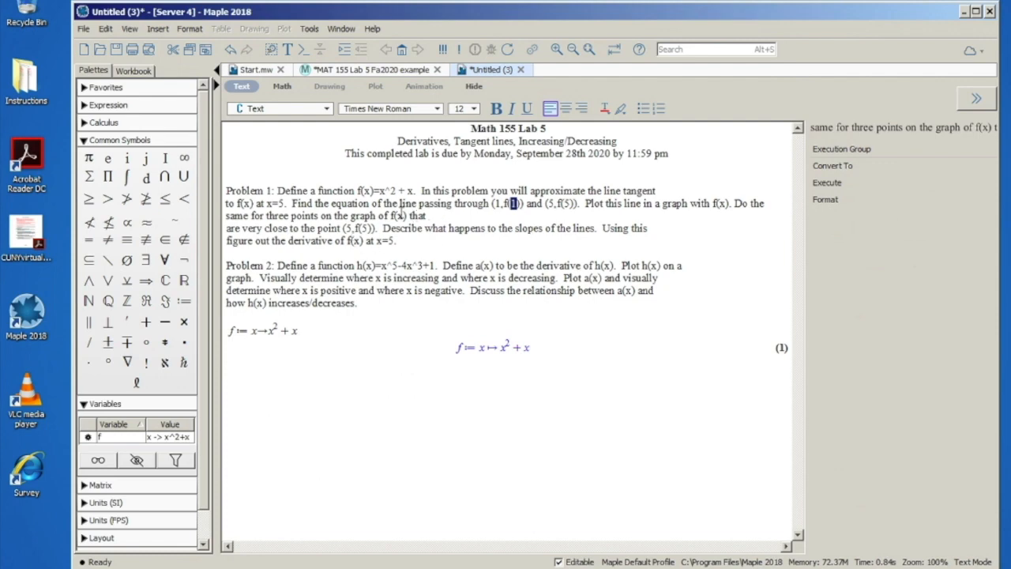
left_click_drag(543, 203, 578, 204)
left_click(560, 218)
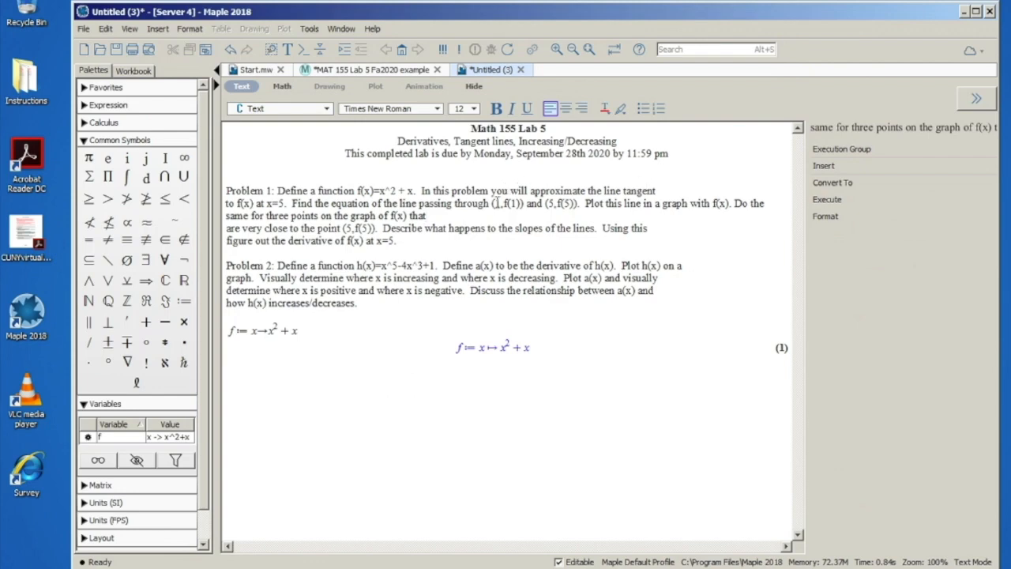
left_click_drag(489, 203, 577, 203)
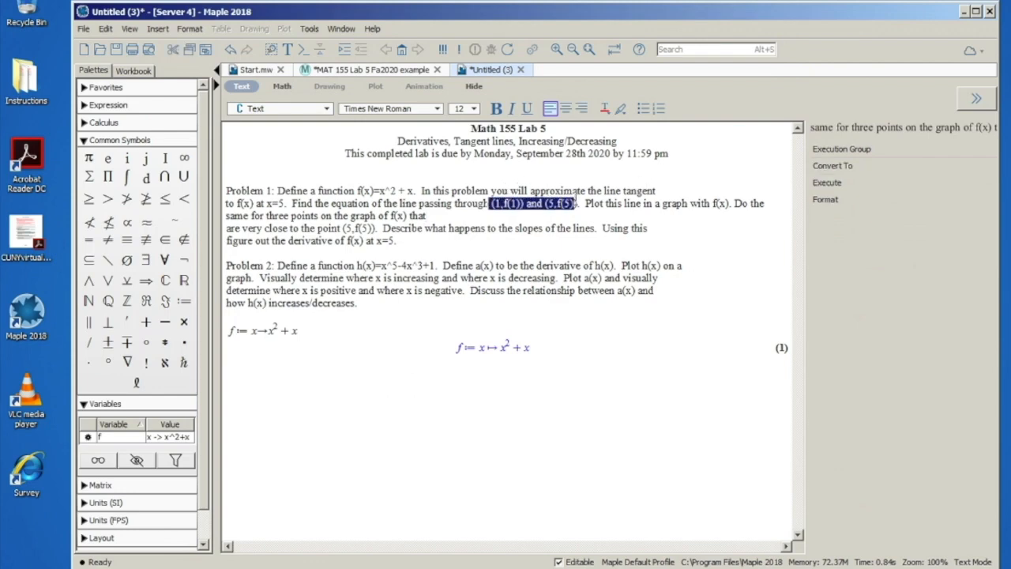
left_click(456, 228)
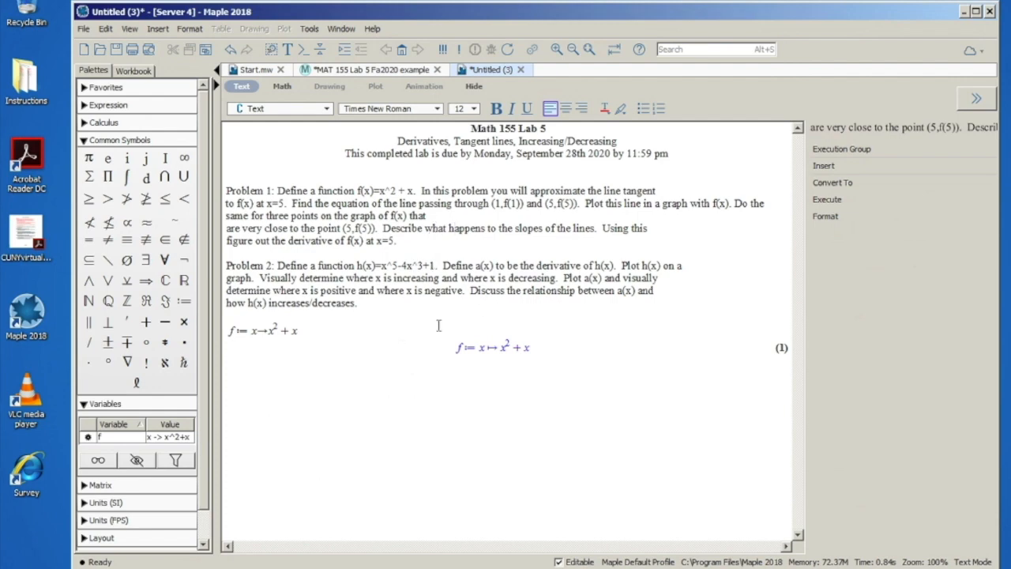
Start a left-aligned text line below the f output and write "First we need to know how to compute slope.".
left_click(507, 376)
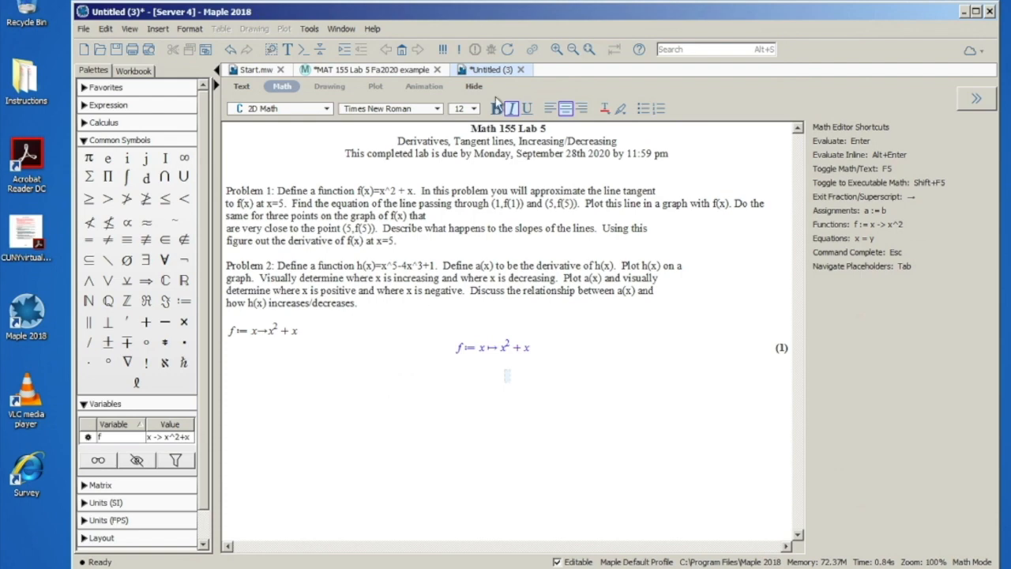
left_click(550, 108)
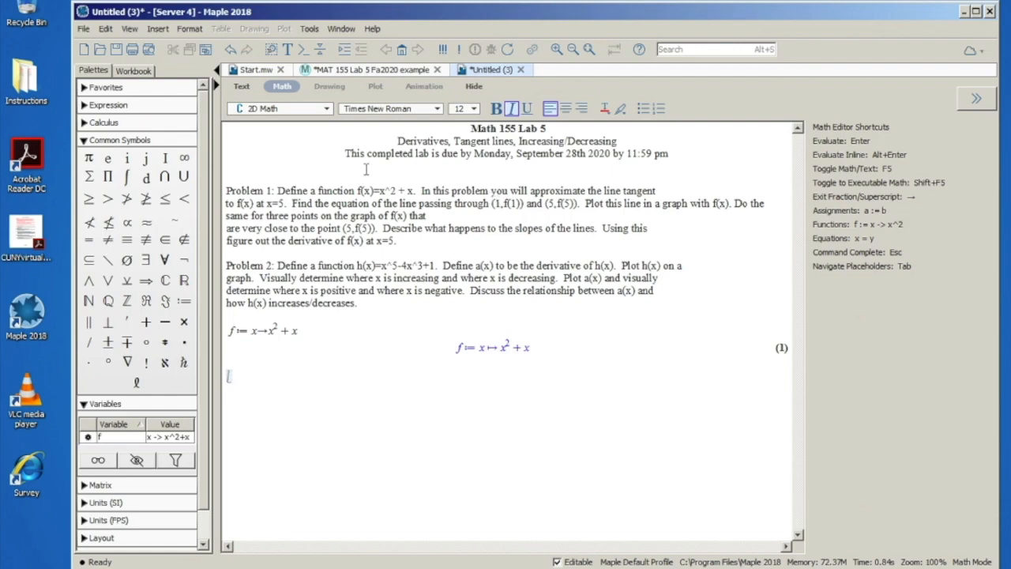
left_click(244, 87)
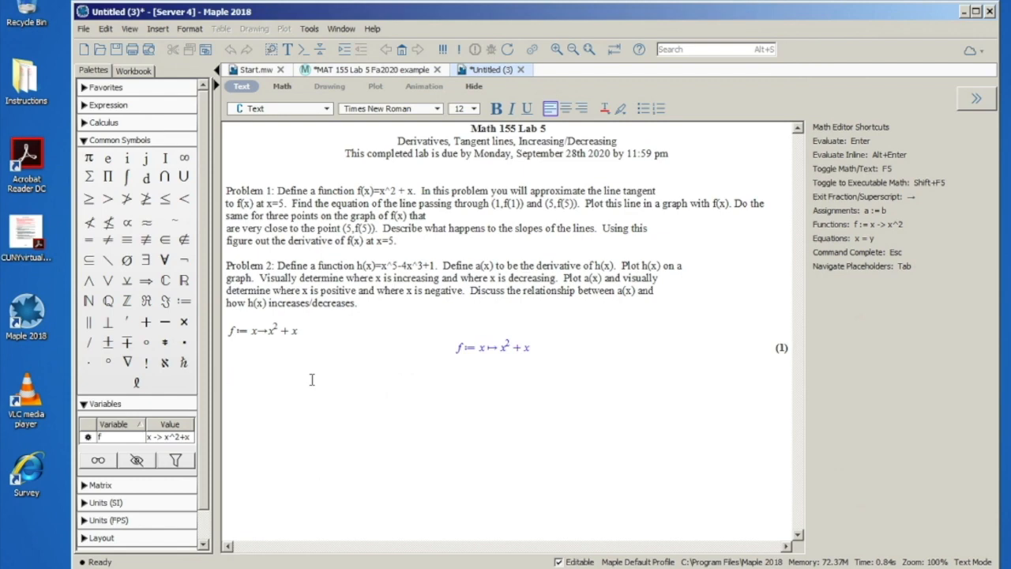
type("First we nee")
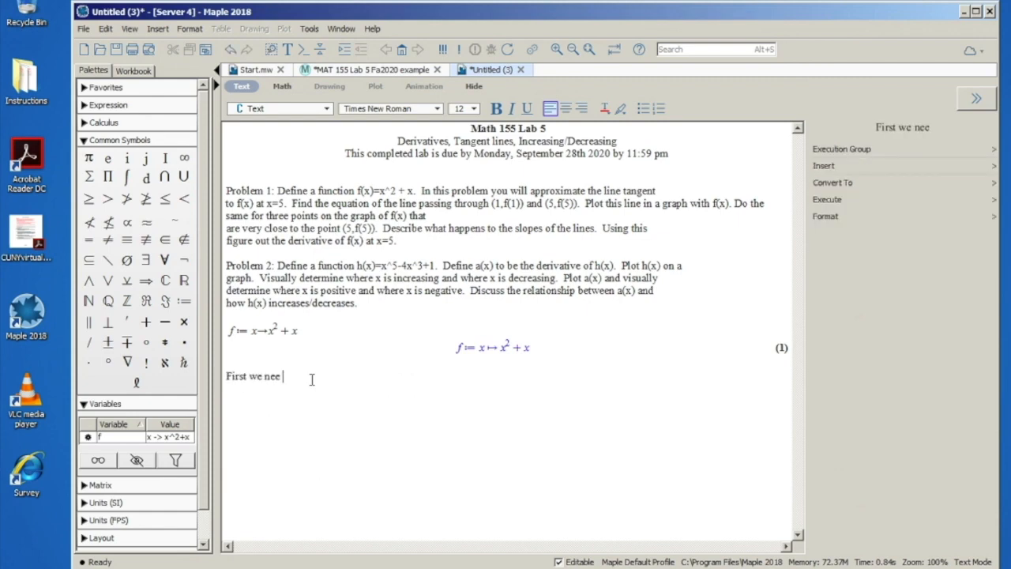
type("d to know ")
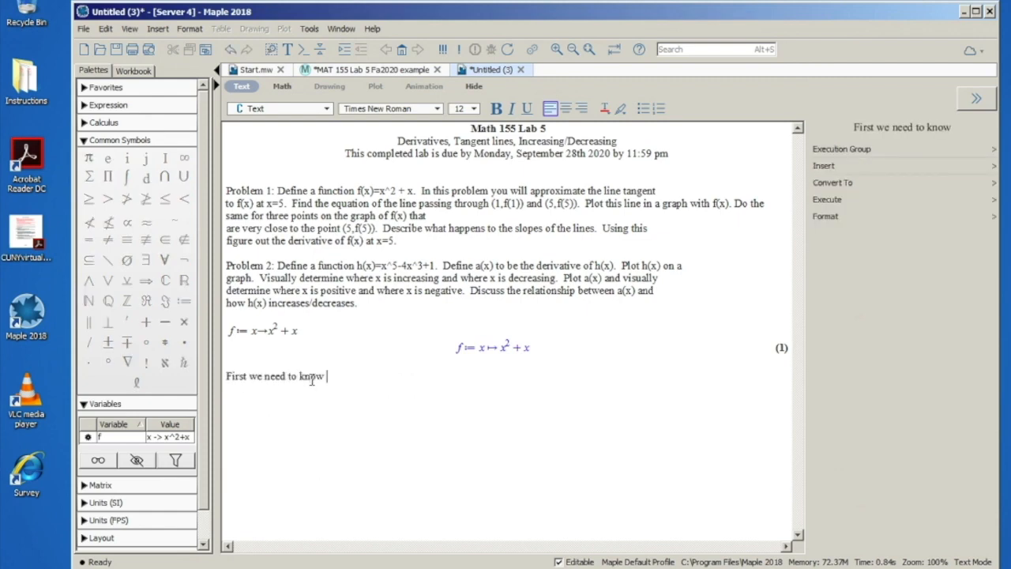
type("how to compute ")
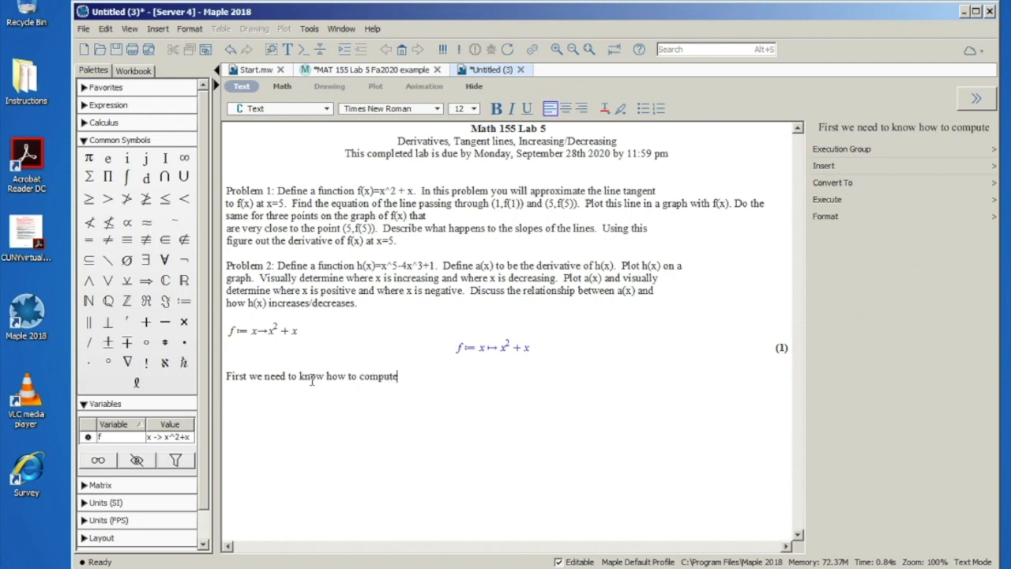
type("slope.")
Continue the note with "Then, we need to know how to write the equation of a line." and start a new line.
type("Then, ")
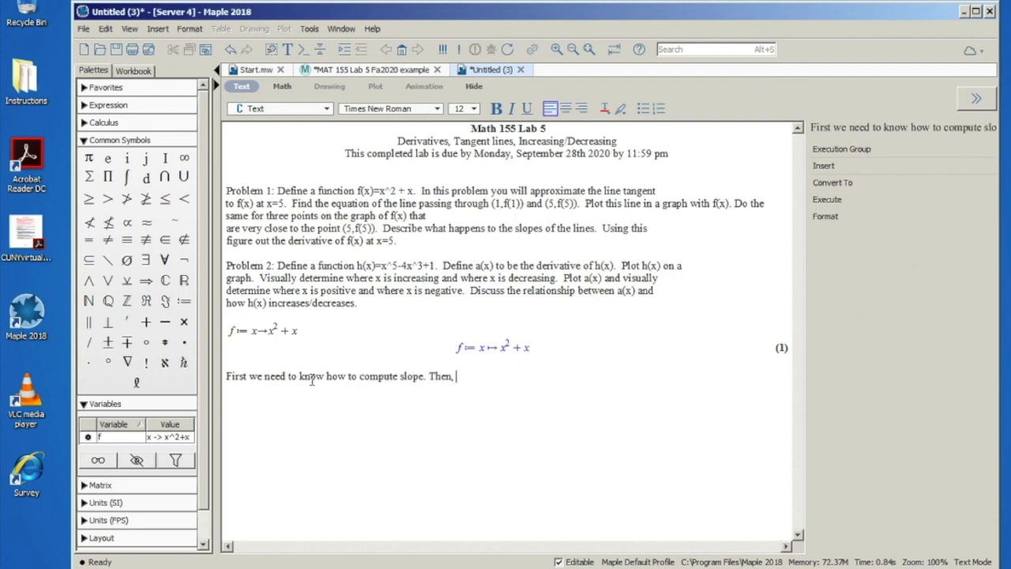
type("we need to know how to")
type(" wri")
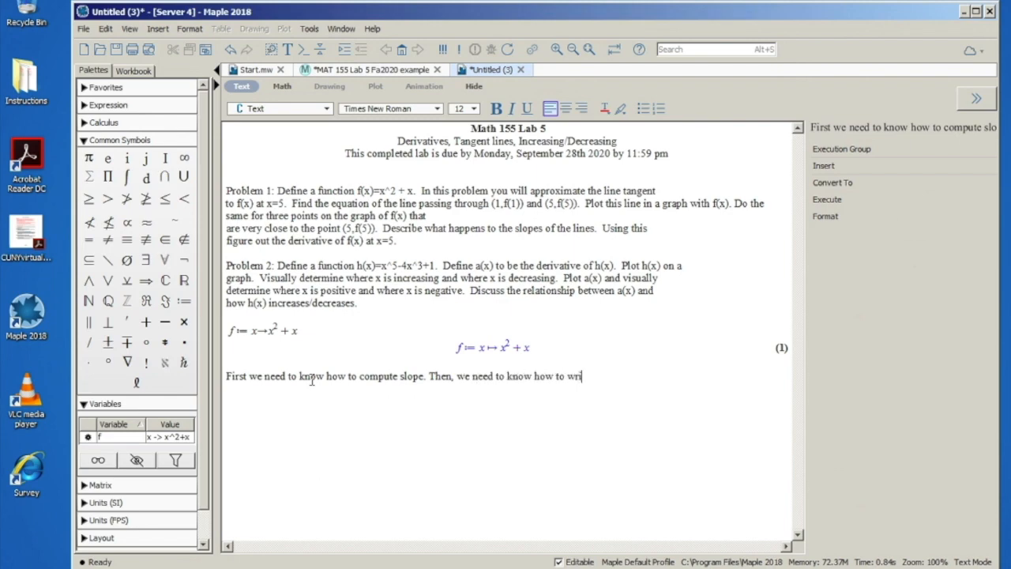
type("te the equati")
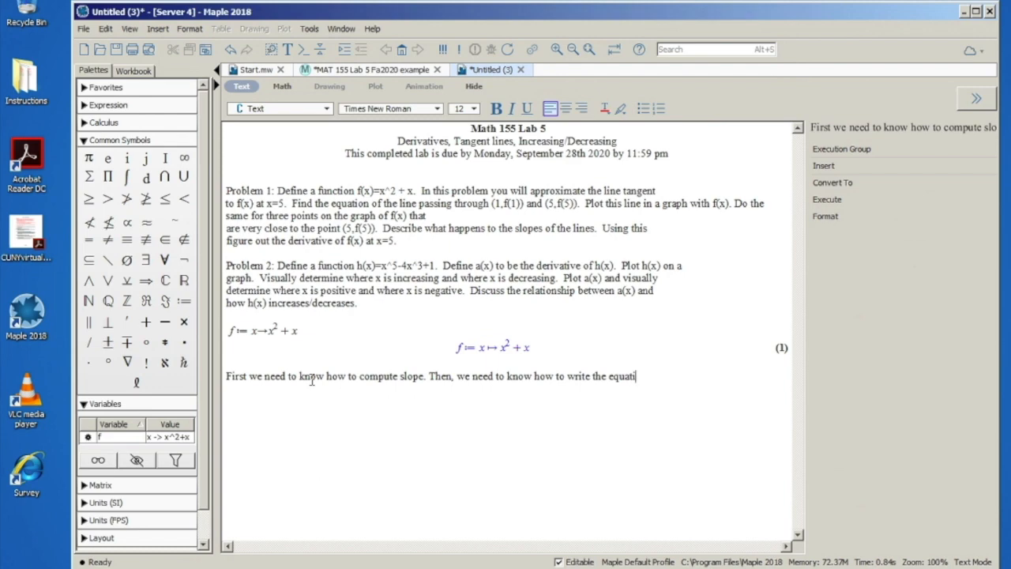
type("on of a line.")
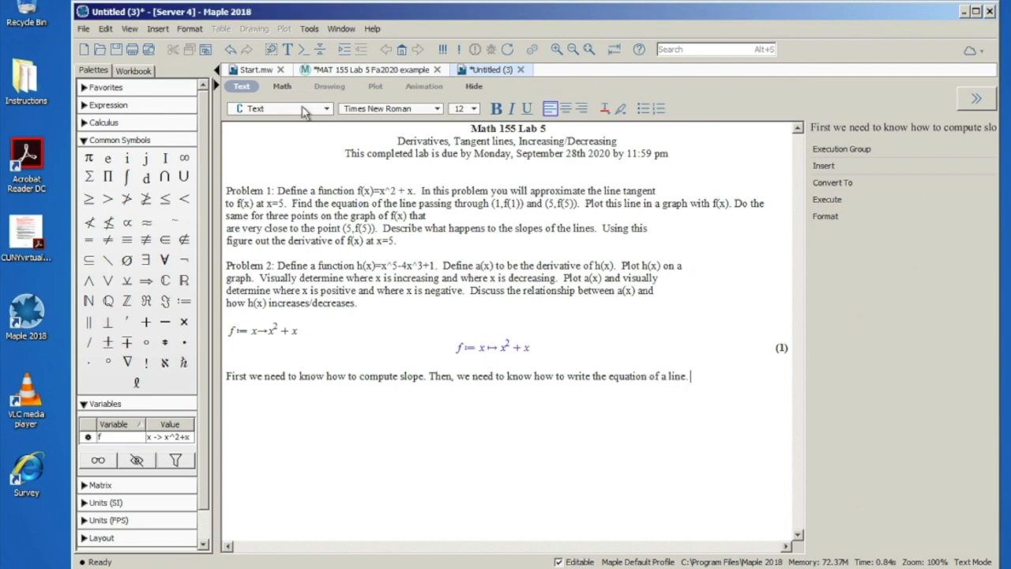
key("Return")
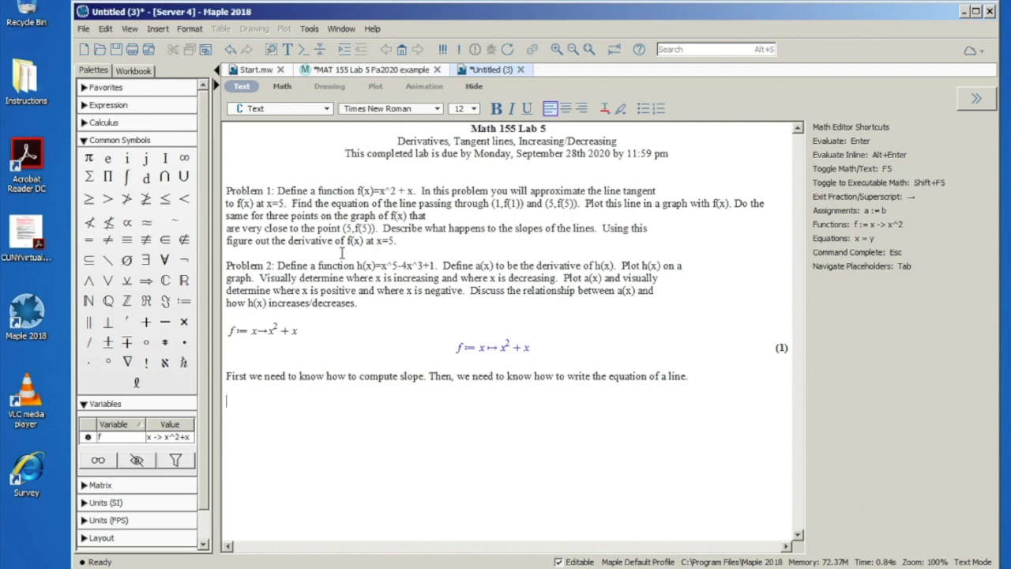
Write the slope formula m=(y2-y1)/(x2-x1) as plain text below the note and start a new line.
left_click(282, 87)
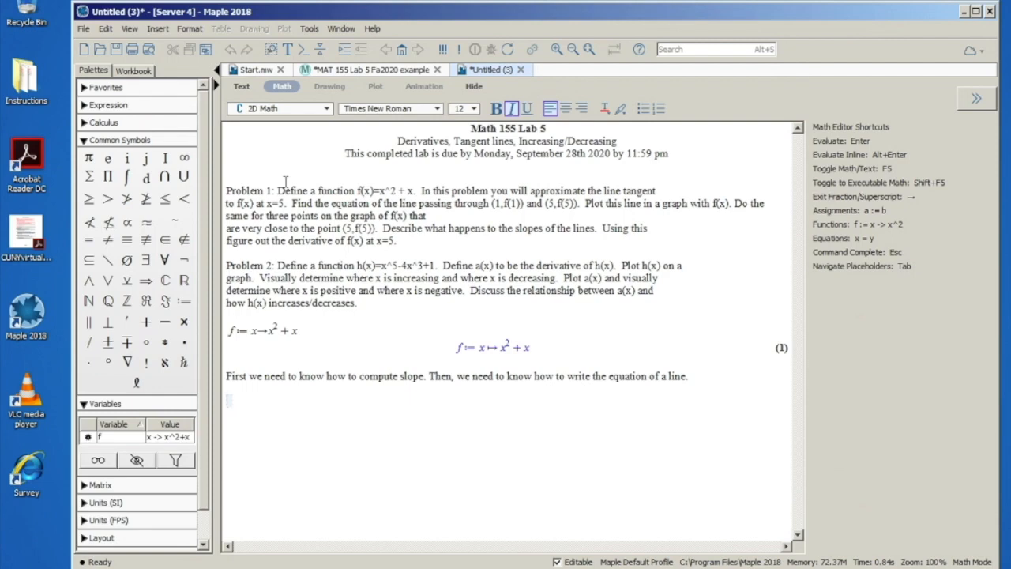
left_click(244, 89)
type("m")
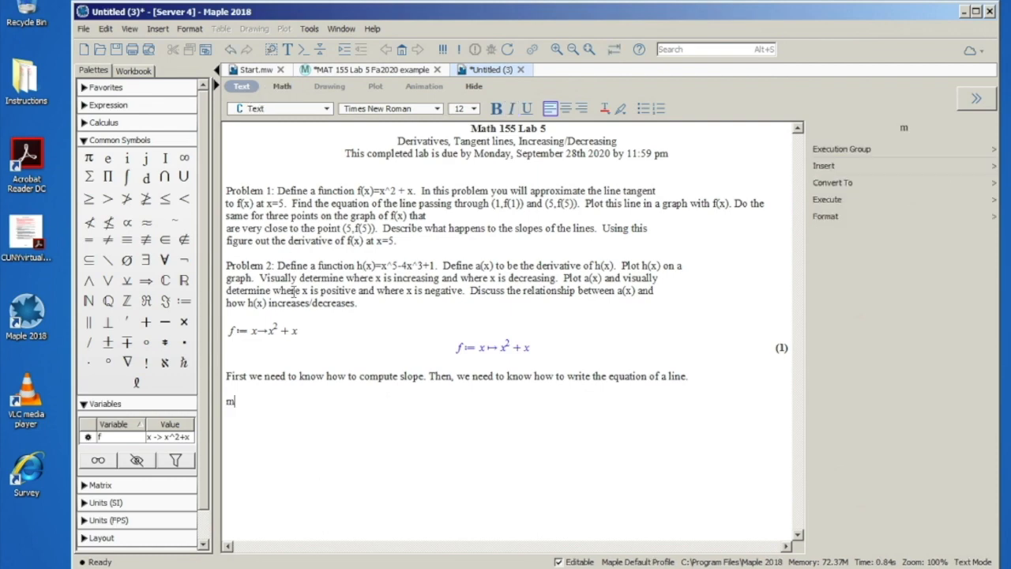
type("=(y")
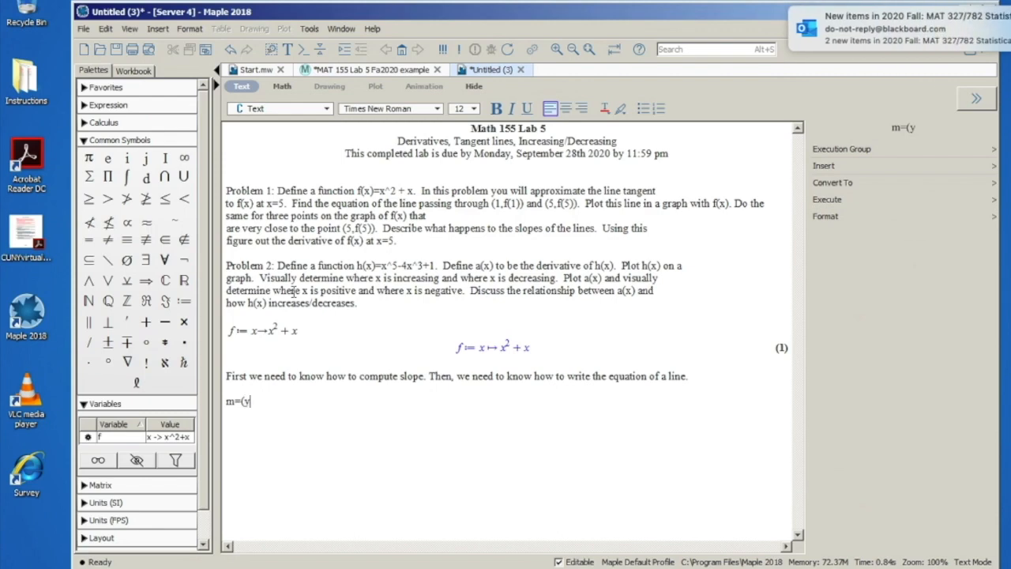
type("2-y1)/(")
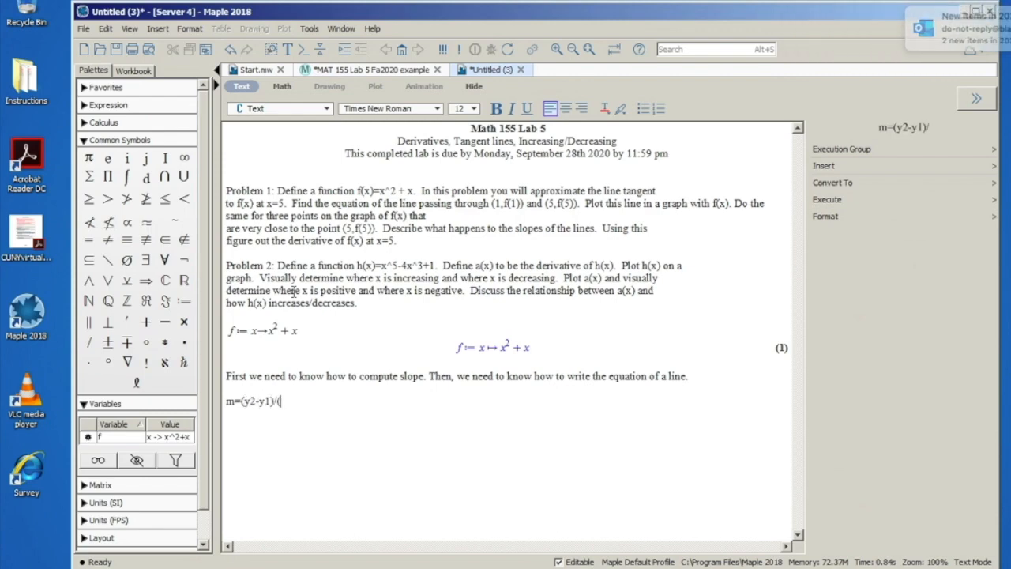
type("x2-x1)")
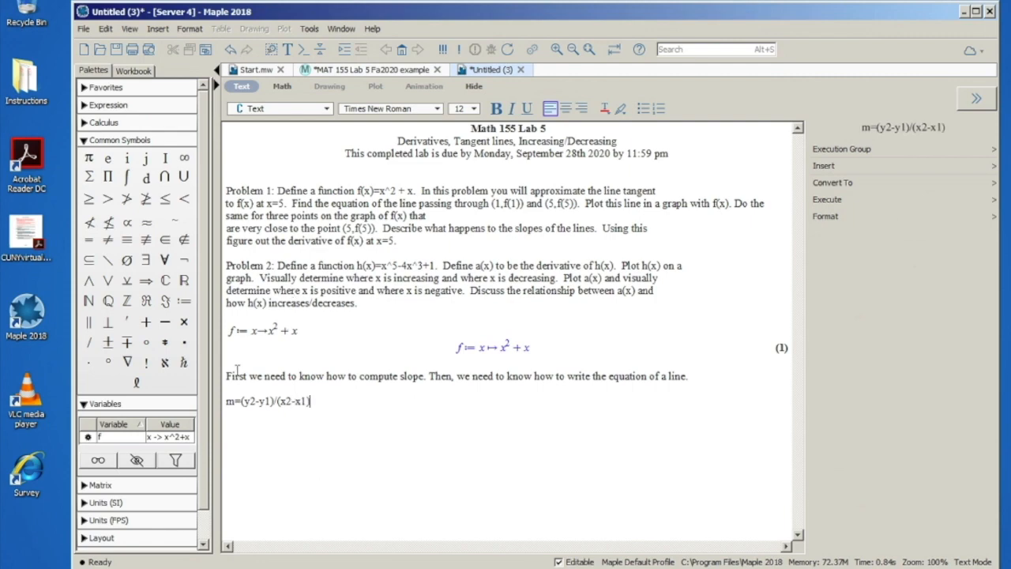
left_click_drag(240, 401, 309, 403)
left_click(315, 401)
key("Return")
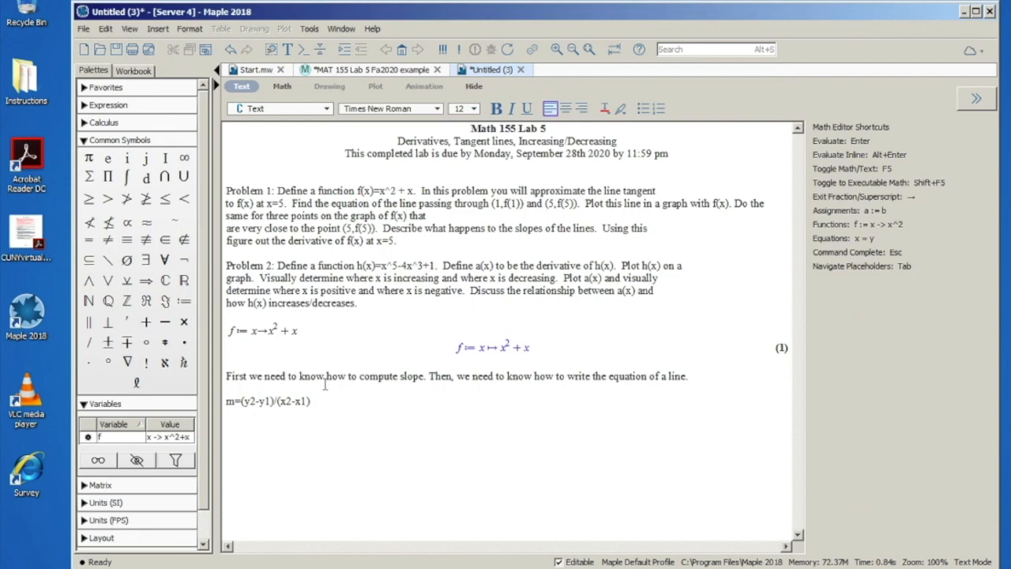
Add the text line "point-intercept form of a line: y=mx+b" below the slope formula.
type("point")
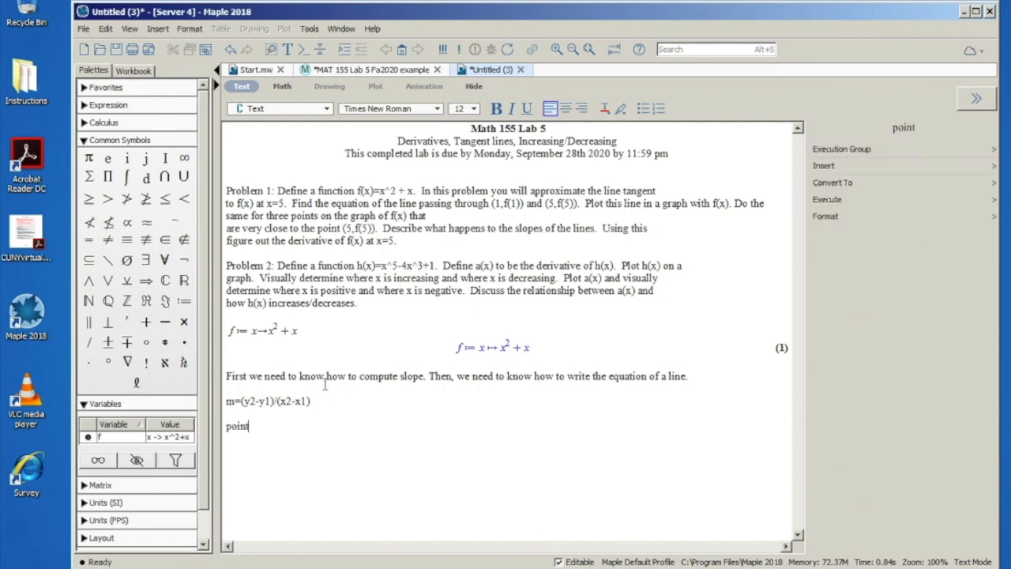
type("-intercept ")
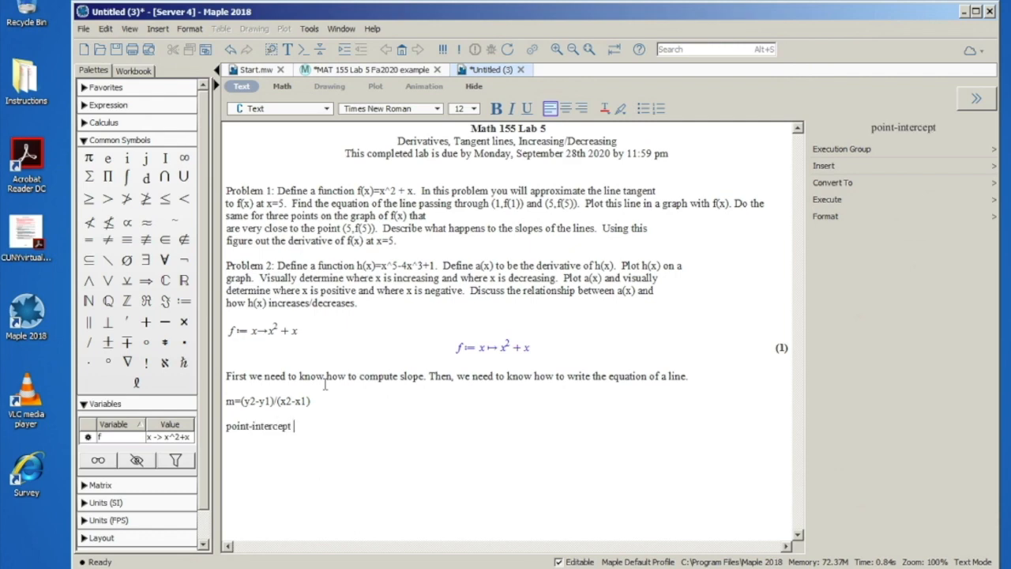
type("form of a line")
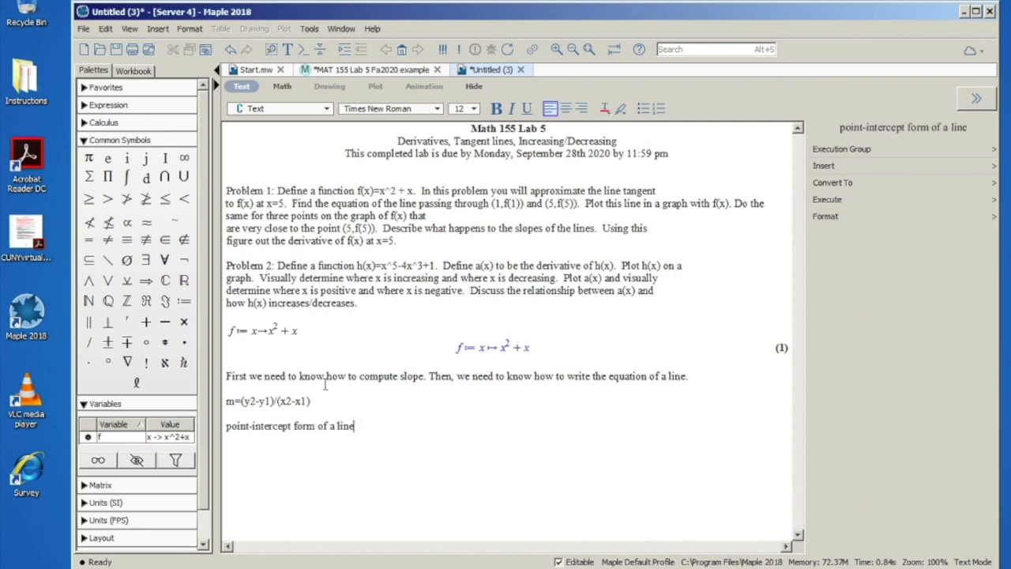
type(": y=m")
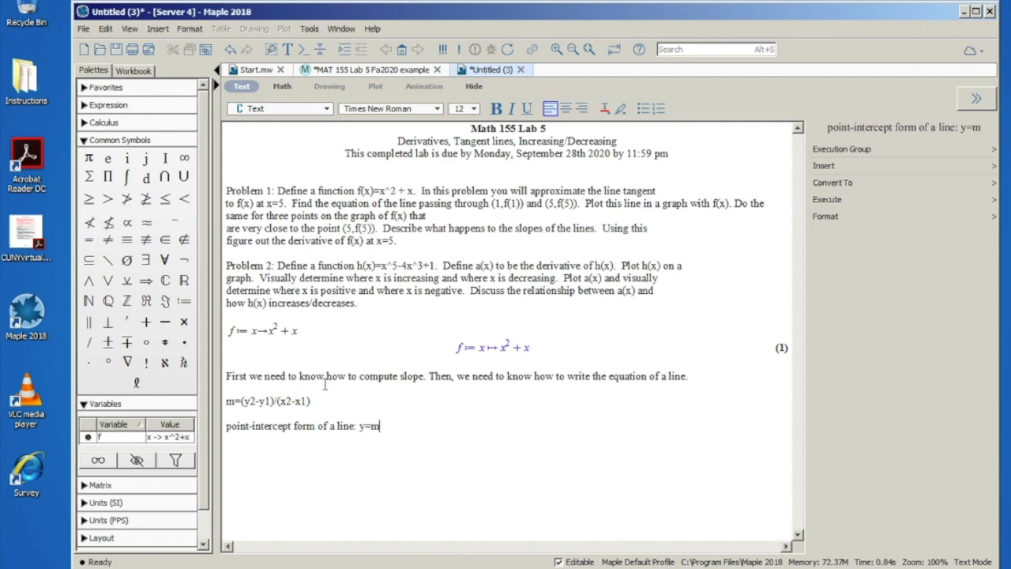
type("x+b")
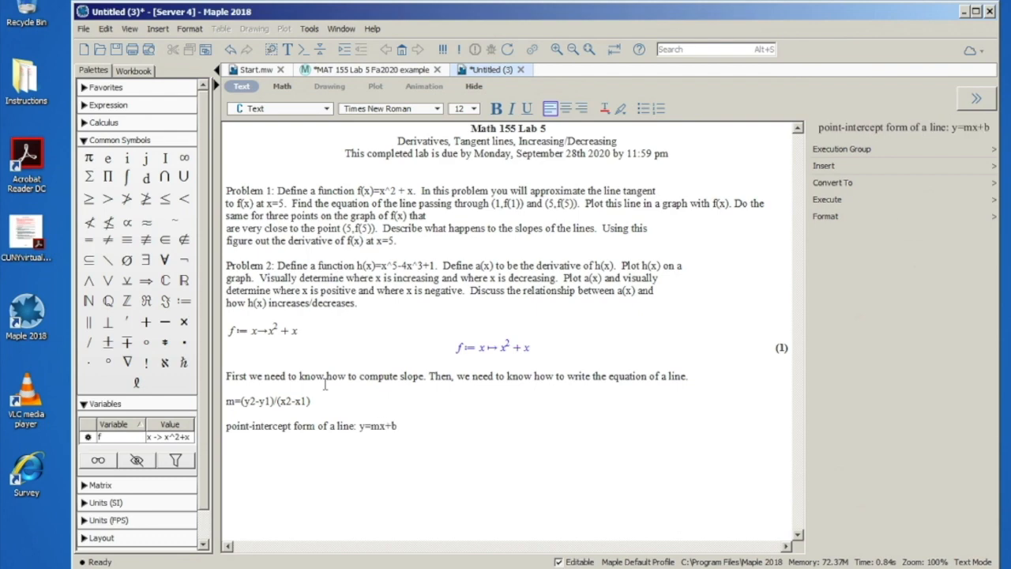
key("Return")
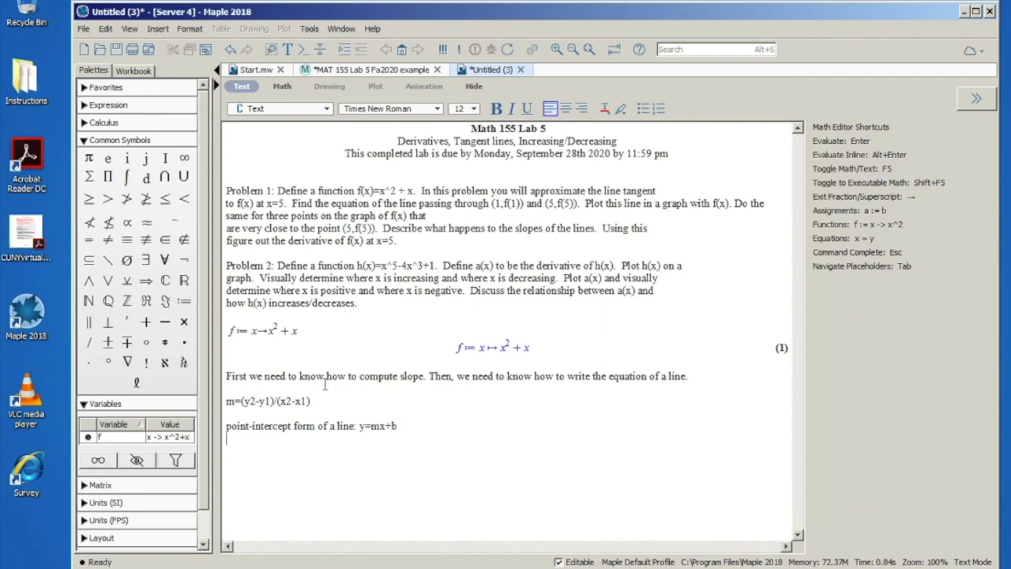
Add the text line "slope-point form of a line: y-y1=m(x-x1)" and start a new line below it.
type("slope-")
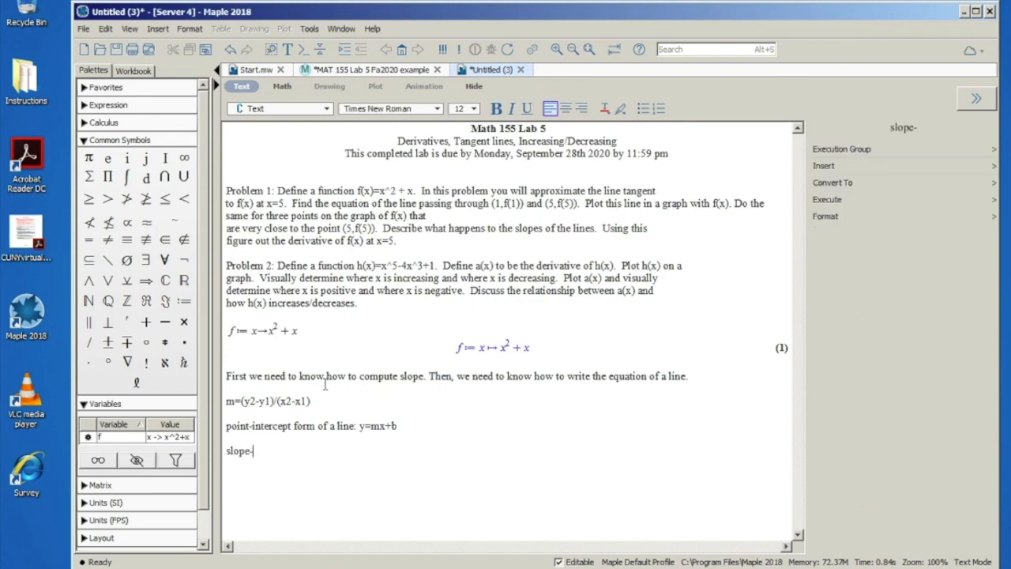
type("point form ")
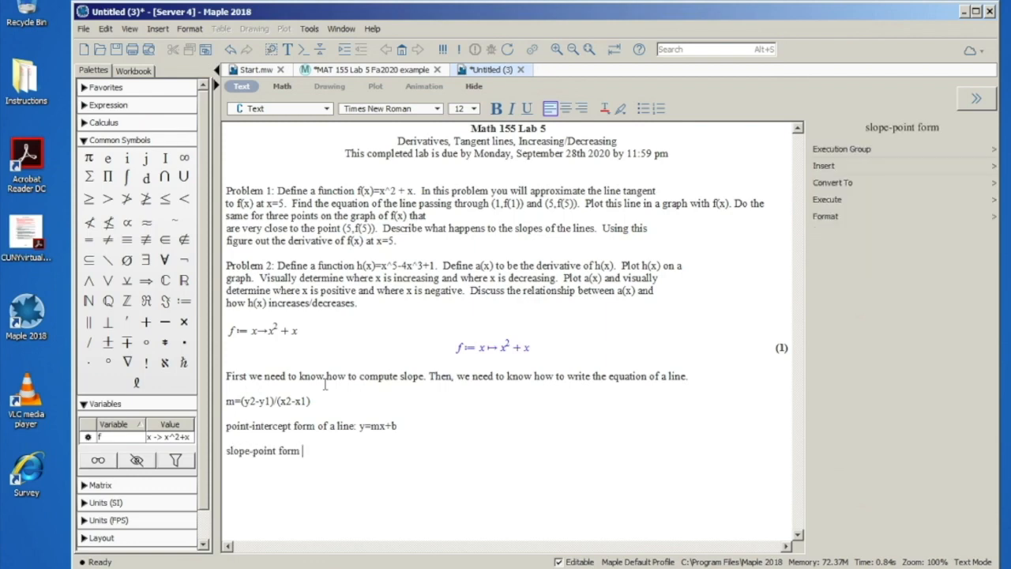
type("of a line")
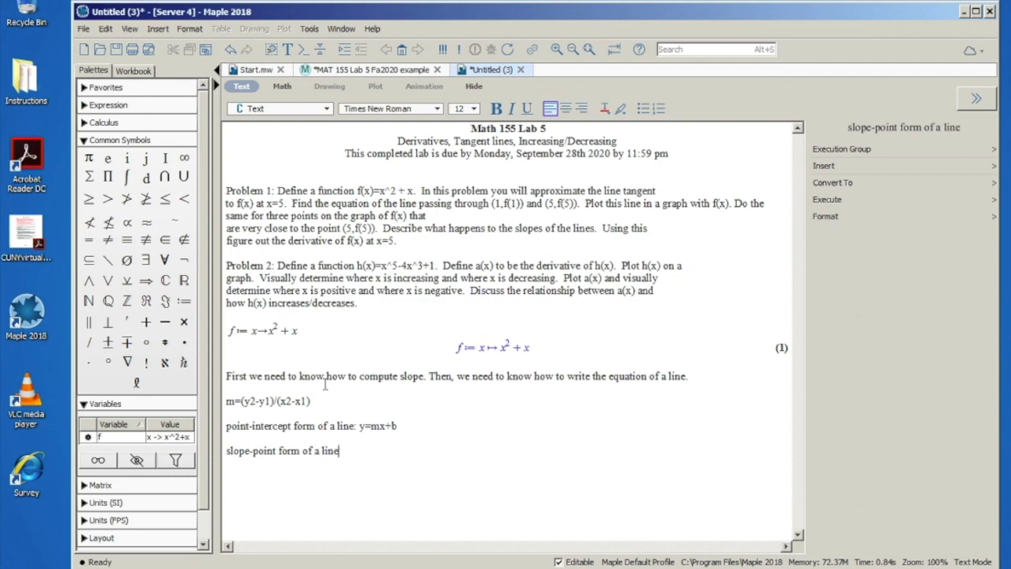
type(": y")
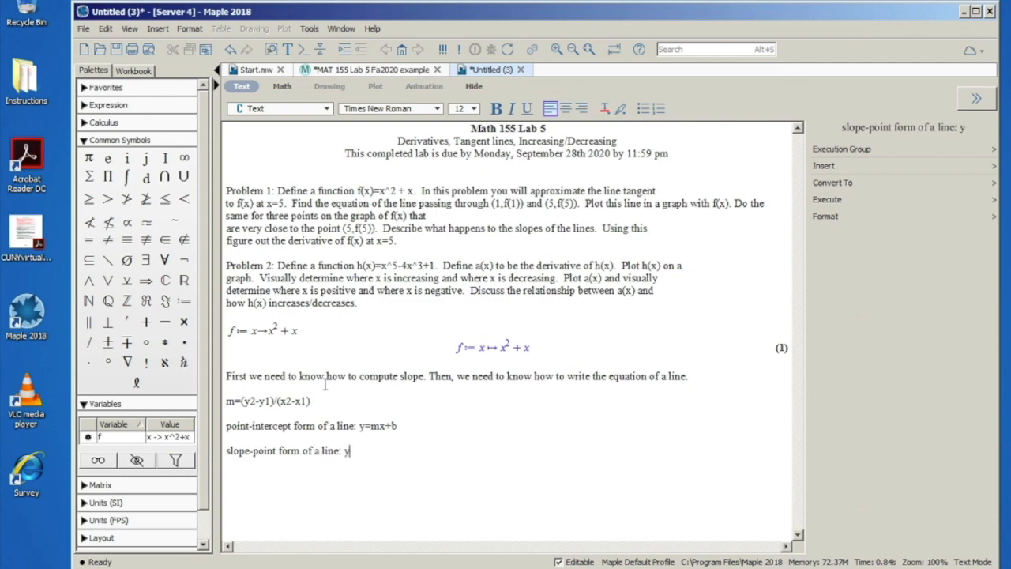
type("-y1=m(x")
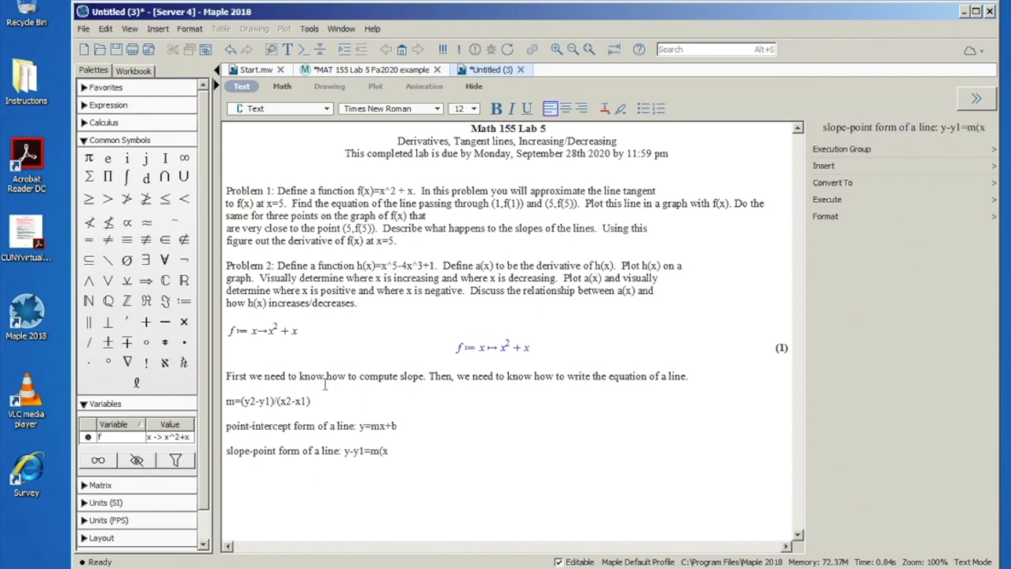
type("-x1)")
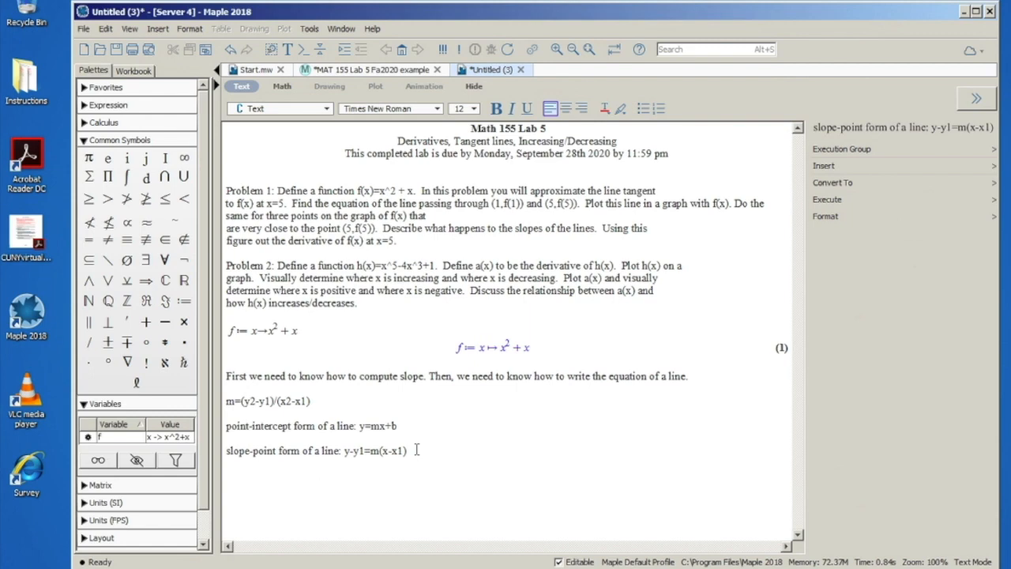
key("Return")
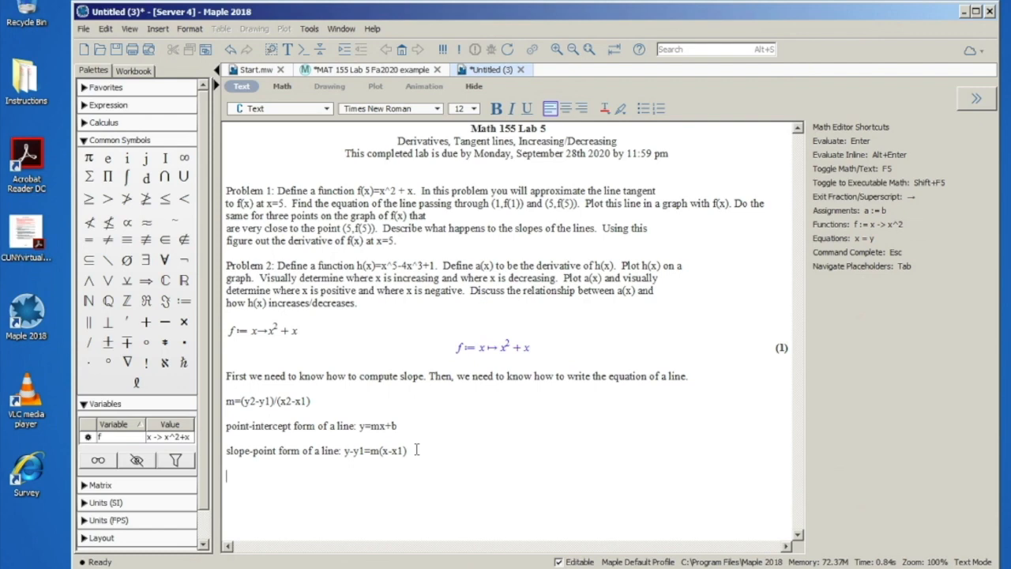
left_click(283, 92)
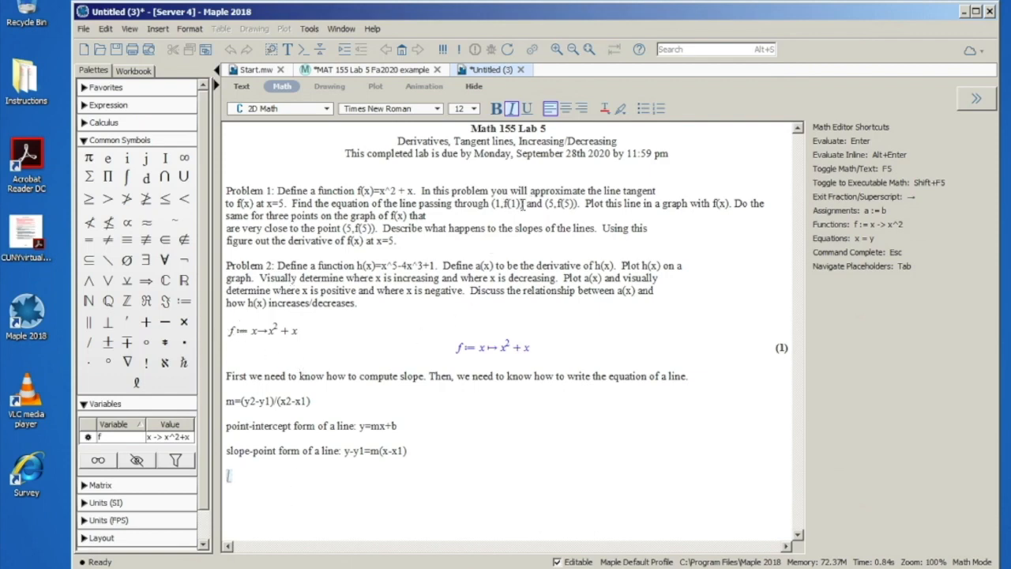
double_click(521, 204)
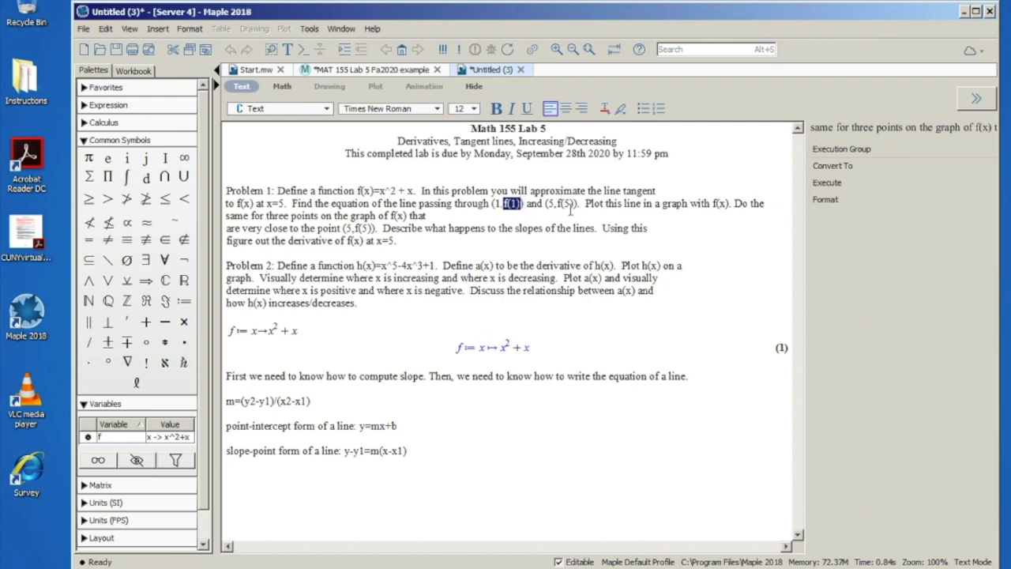
left_click(269, 471)
key("Return")
type("f(1)")
key("Return")
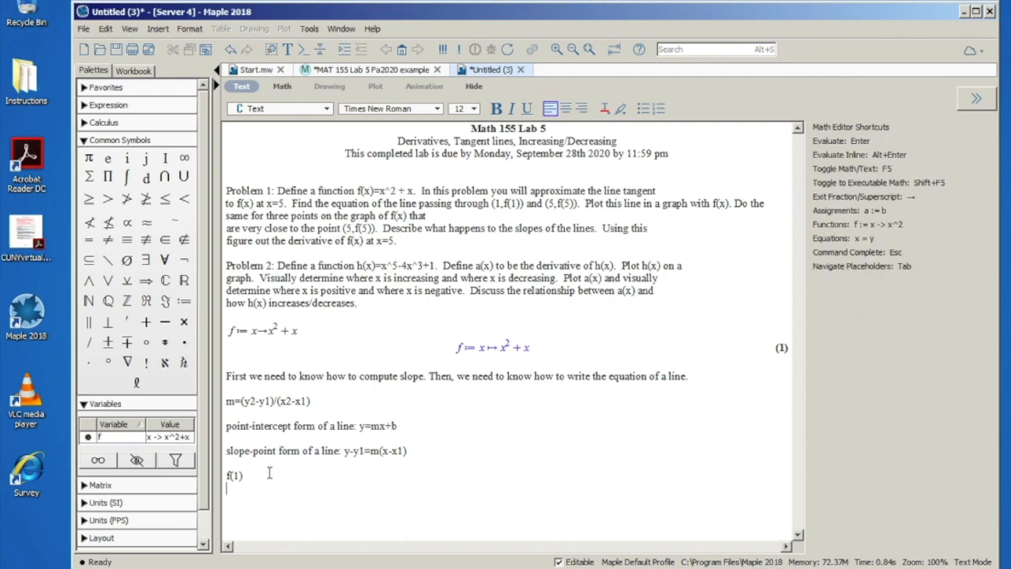
key("BackSpace")
key("BackSpace")
key("BackSpace")
key("BackSpace")
key("BackSpace")
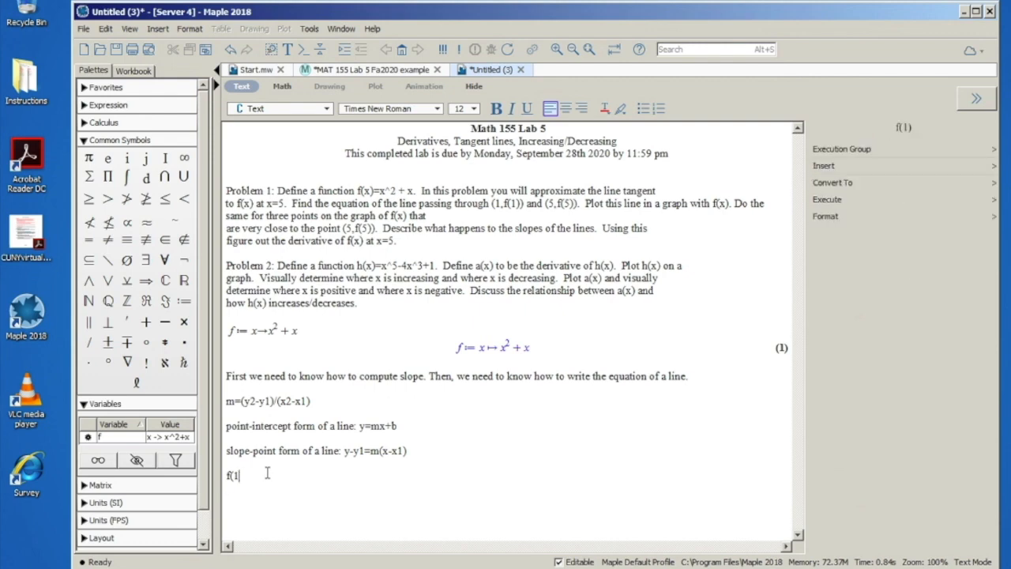
Evaluate f(1) as a math expression on the line below the slope-point form note.
left_click(282, 86)
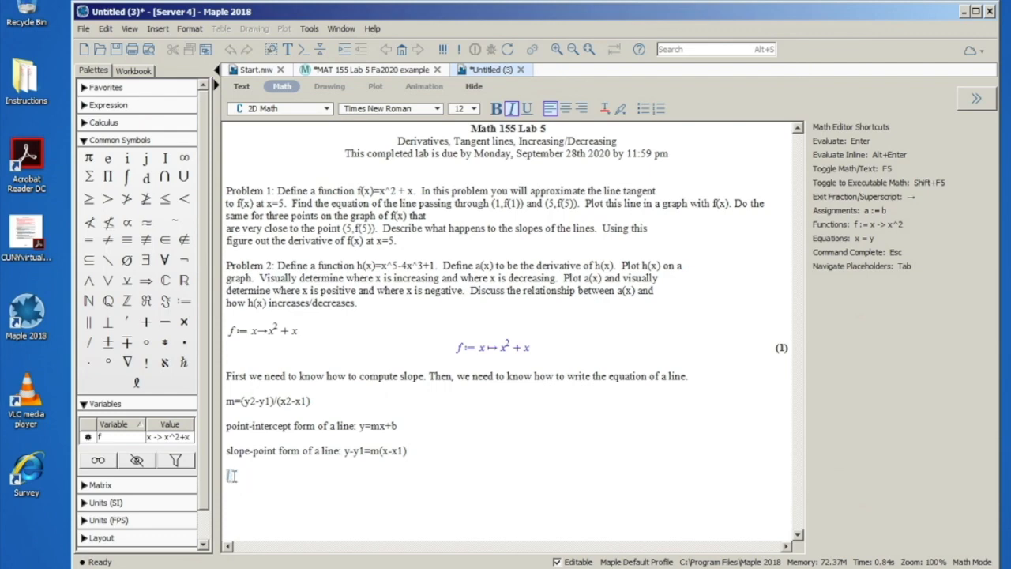
type("f(1)")
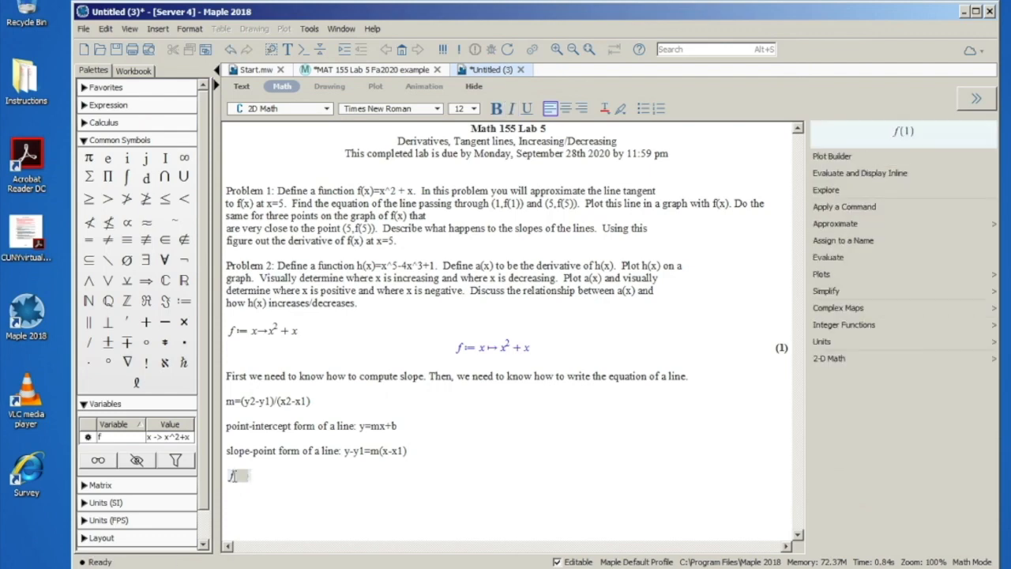
key("Return")
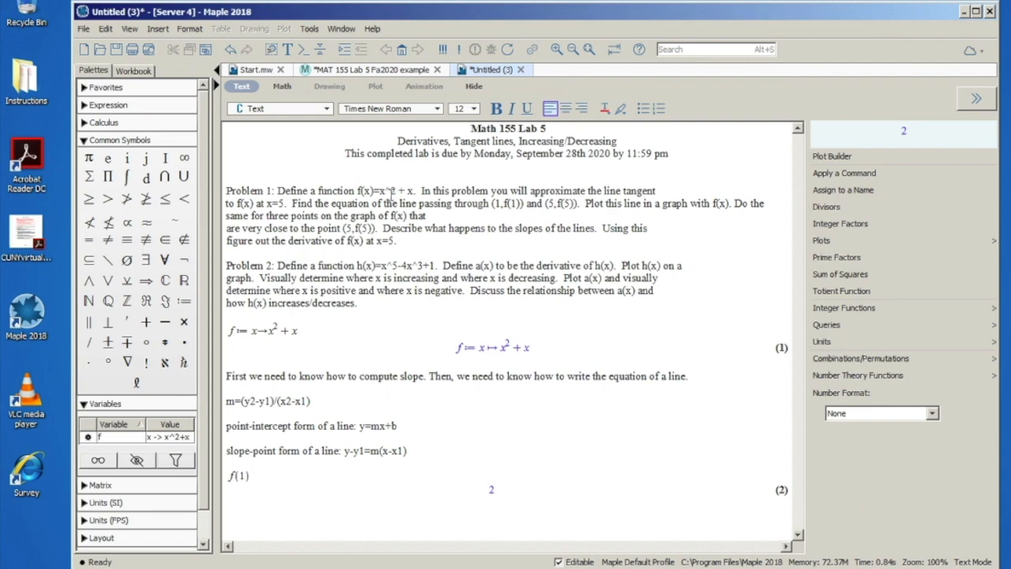
type("f(5)")
key("Return")
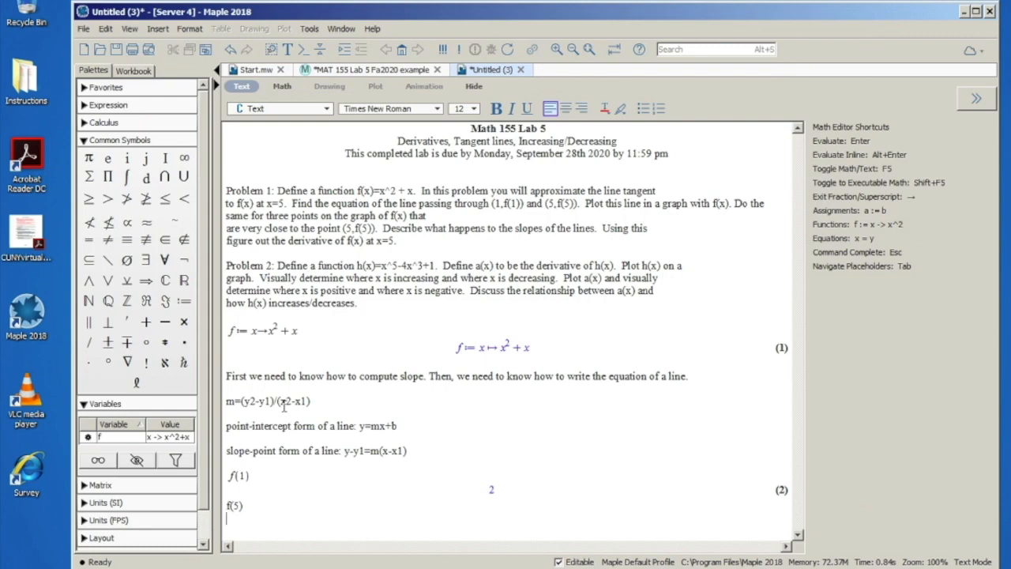
left_click(248, 508)
key("BackSpace")
key("BackSpace")
key("BackSpace")
key("BackSpace")
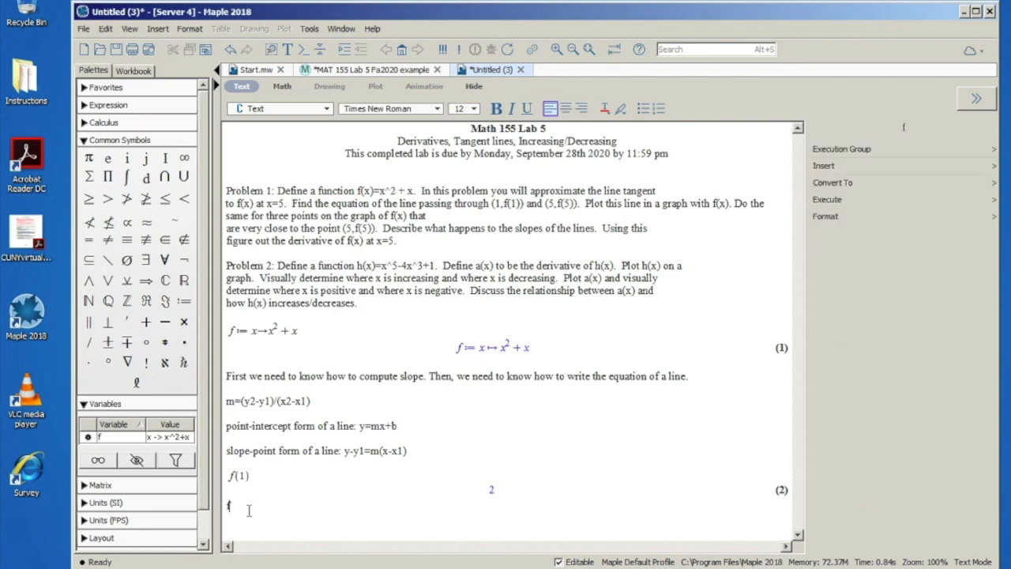
Evaluate f(5) as a math expression below the f(1) result.
left_click(277, 88)
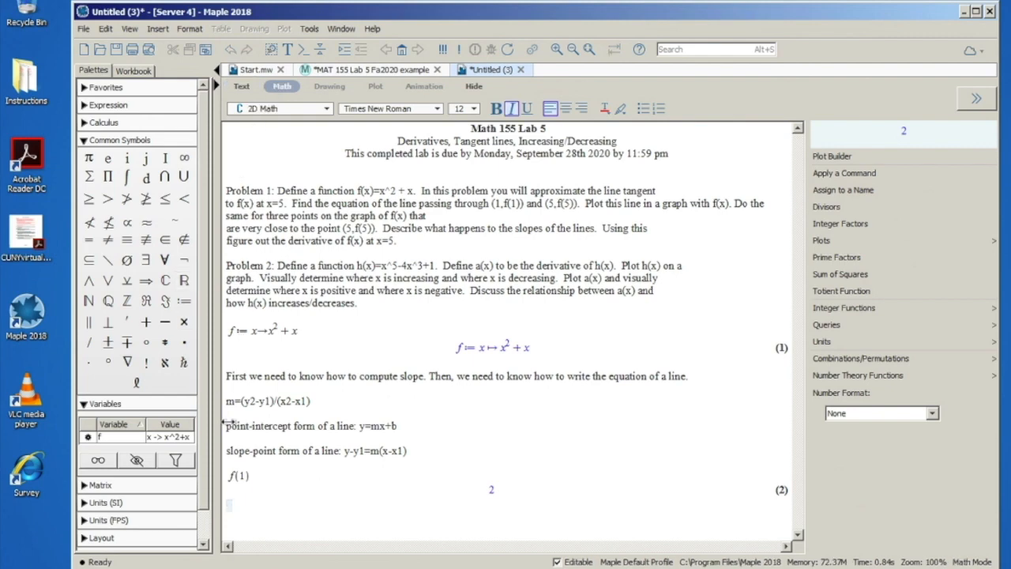
type("f(5)")
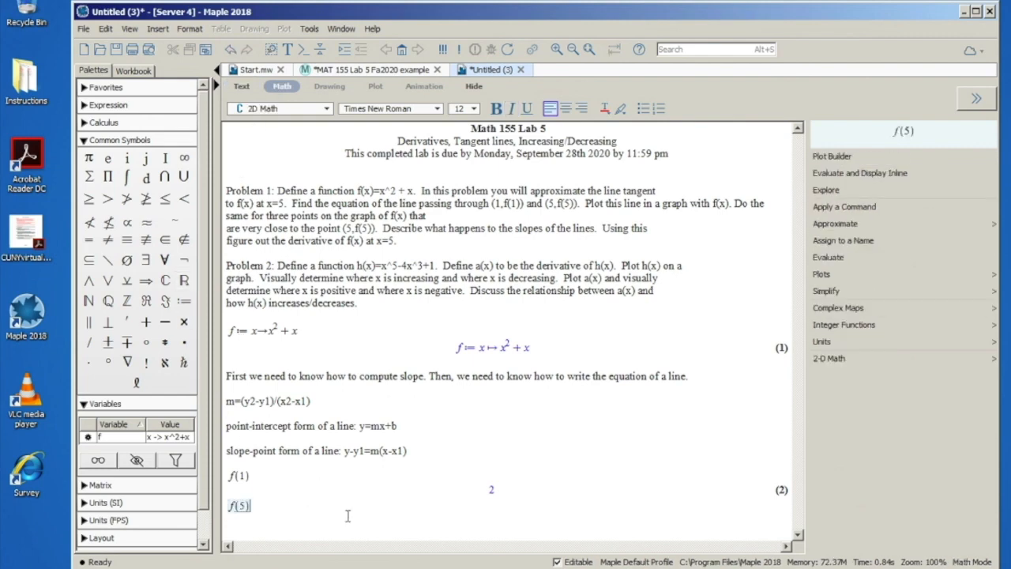
key("Return")
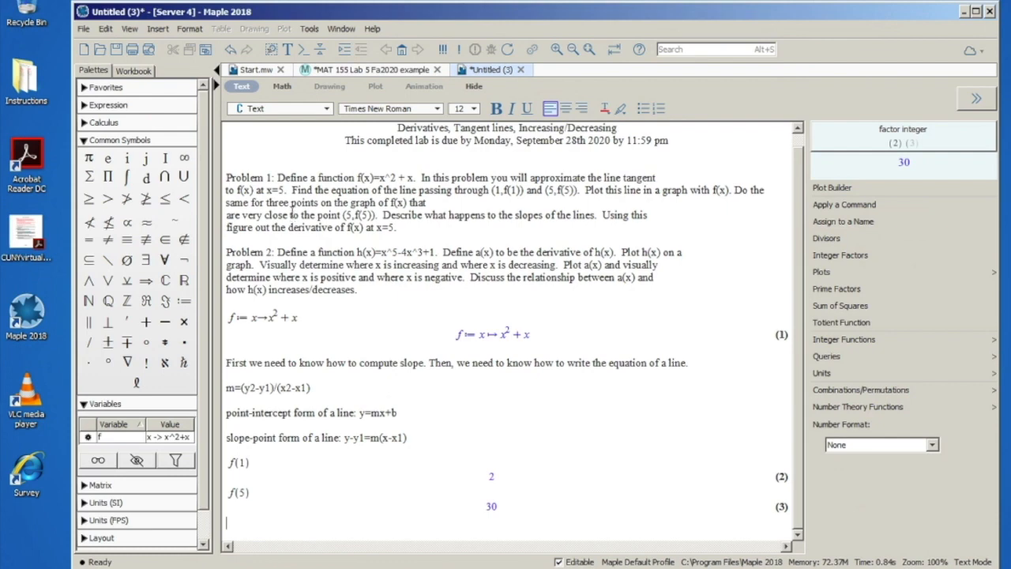
Compute the slope between the two points as the math fraction (30-2)/(5-1) below the f(5) result.
left_click(282, 86)
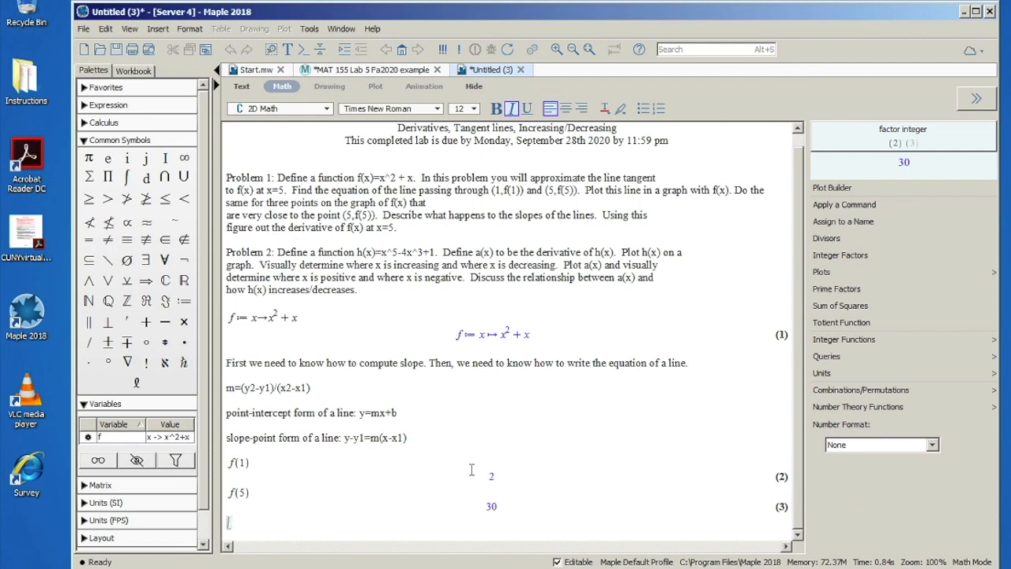
type("()/(")
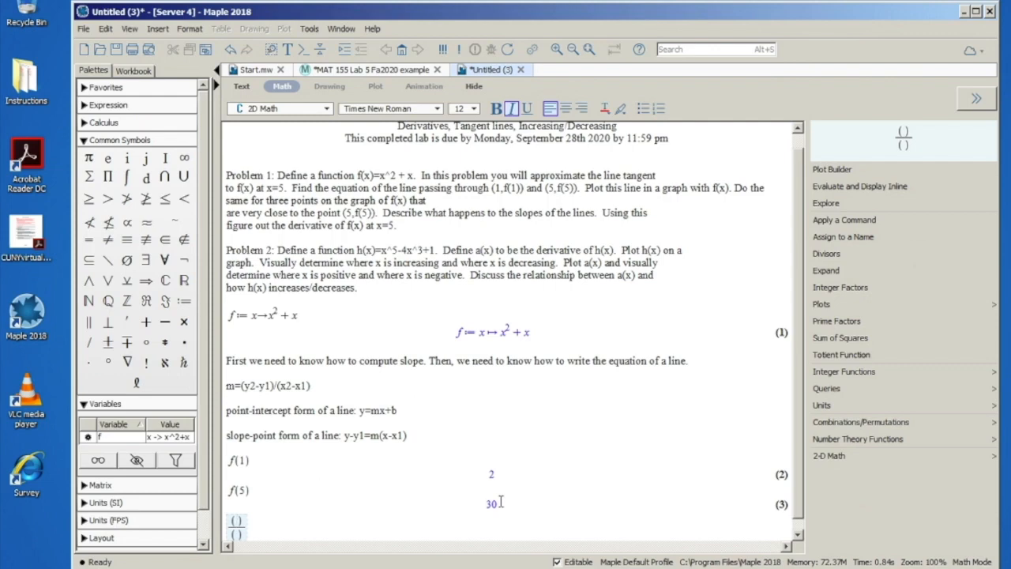
type("30")
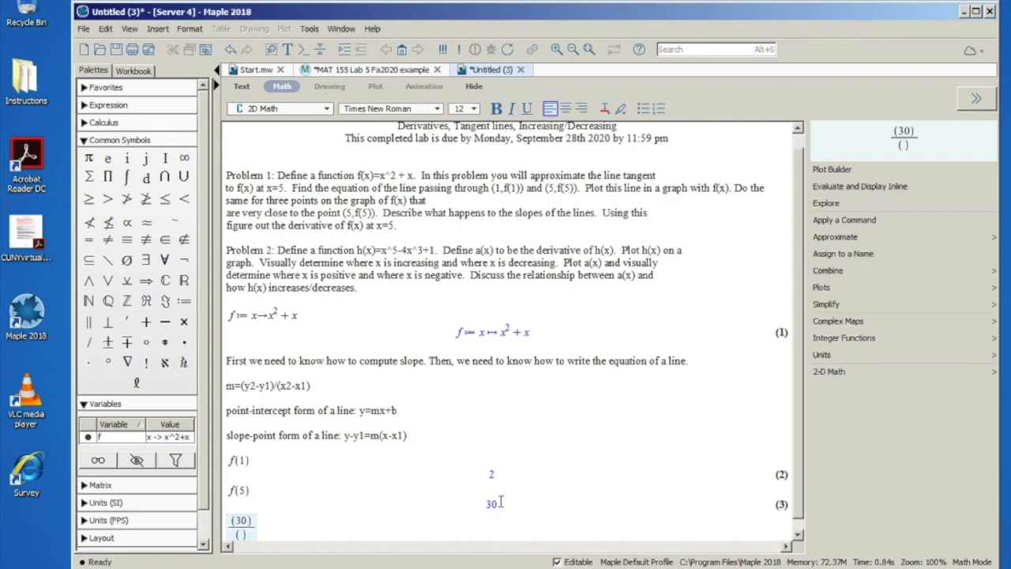
type("-2")
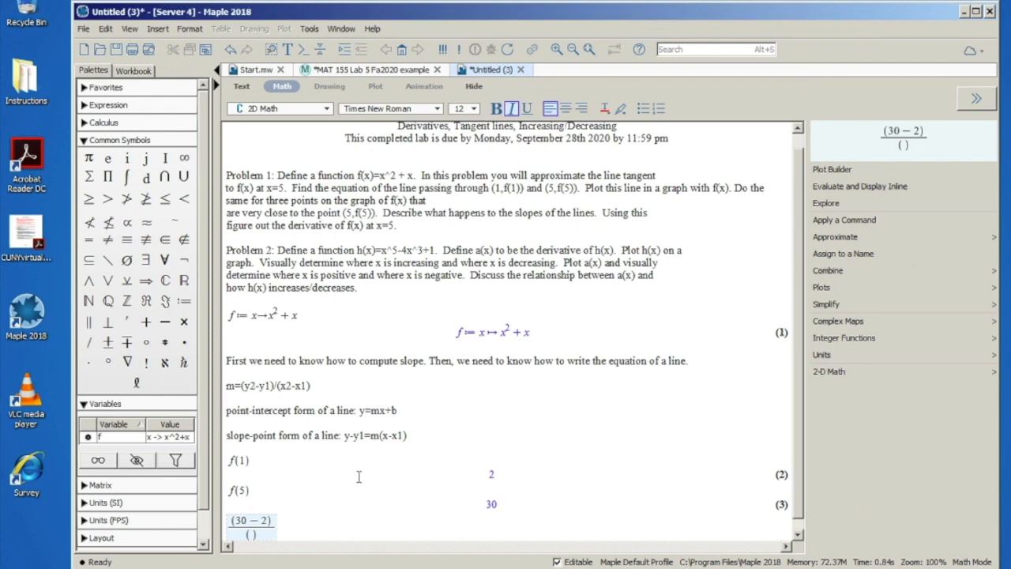
type("5")
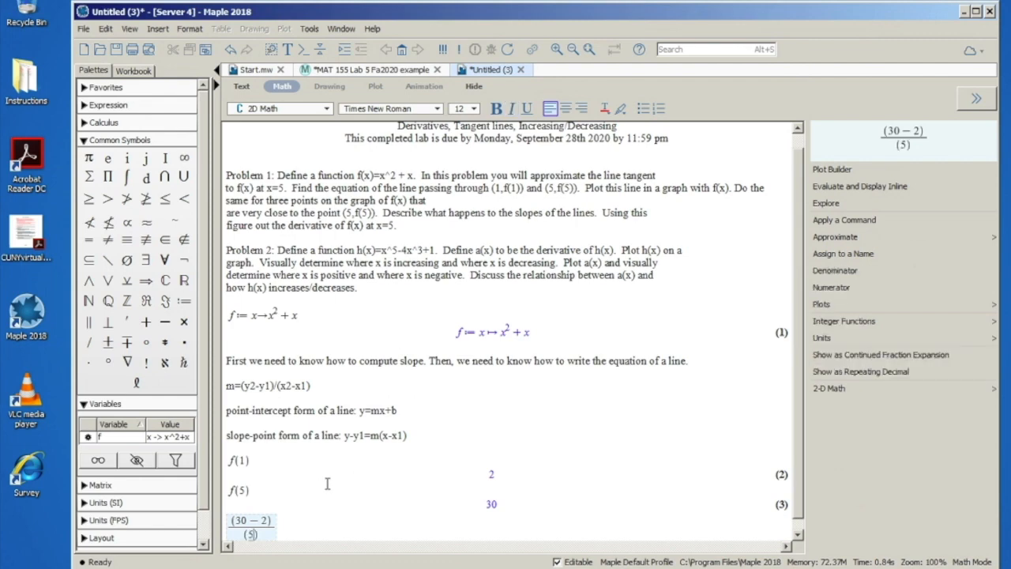
type("-")
type("1")
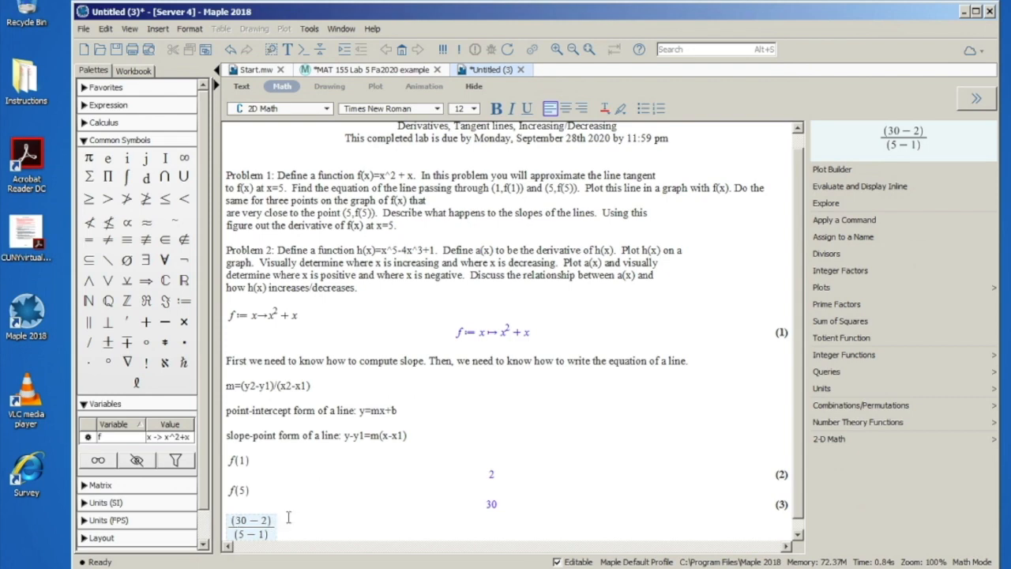
key("Return")
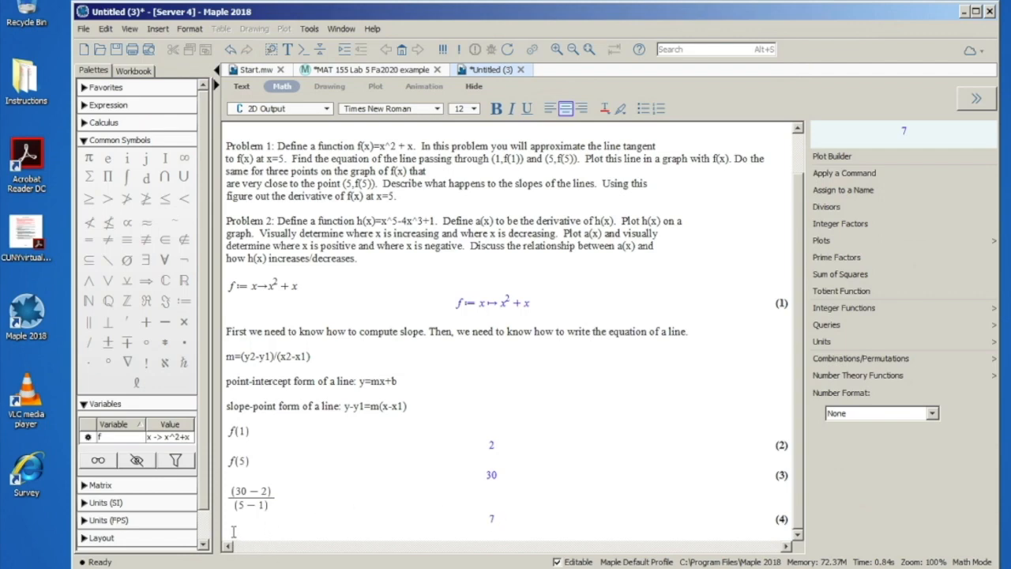
Rewrite the slope-point form in the note as y=m(x-x1)+y1.
left_click(232, 532)
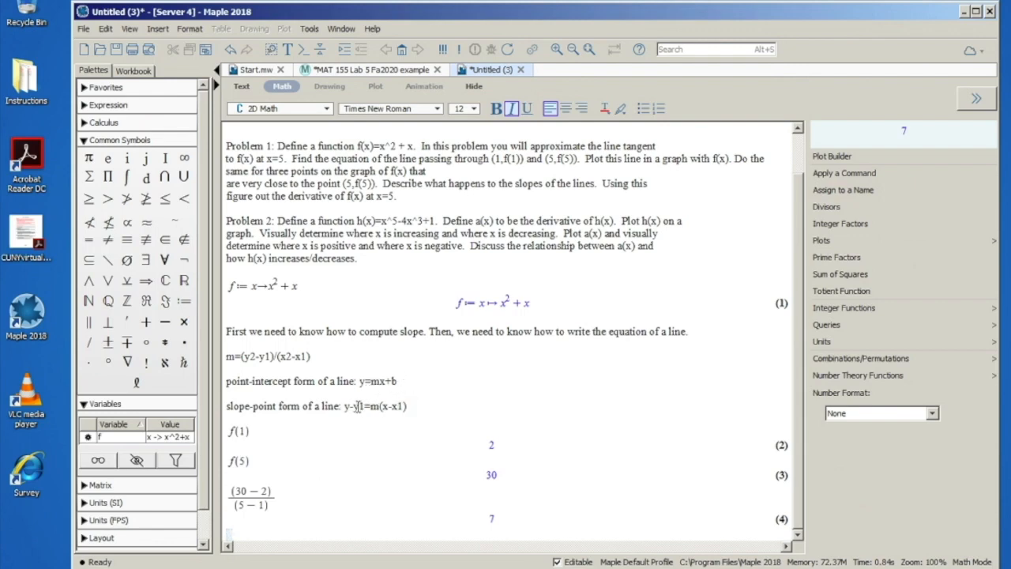
left_click(348, 406)
left_click_drag(349, 406, 366, 406)
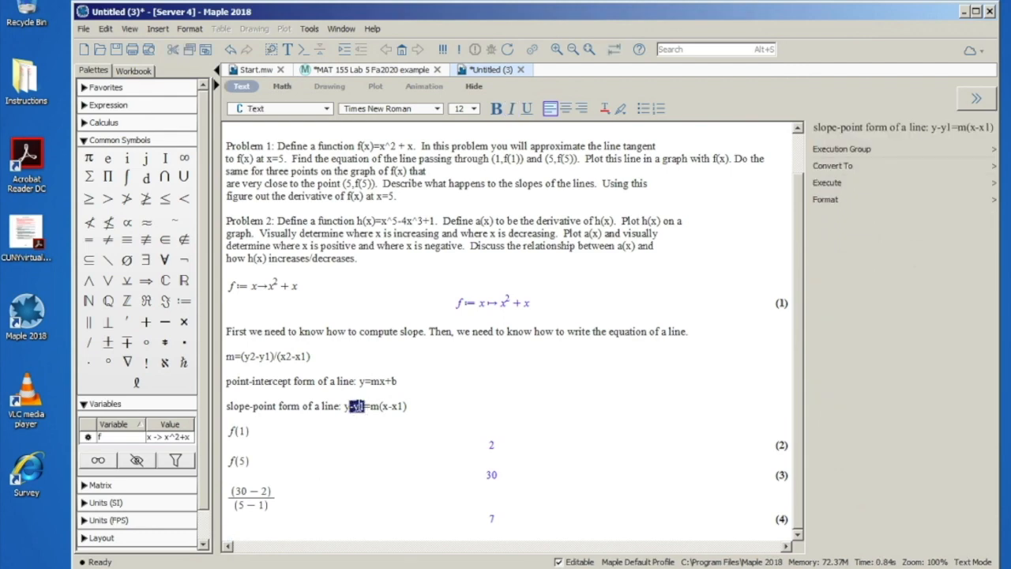
left_click(348, 406)
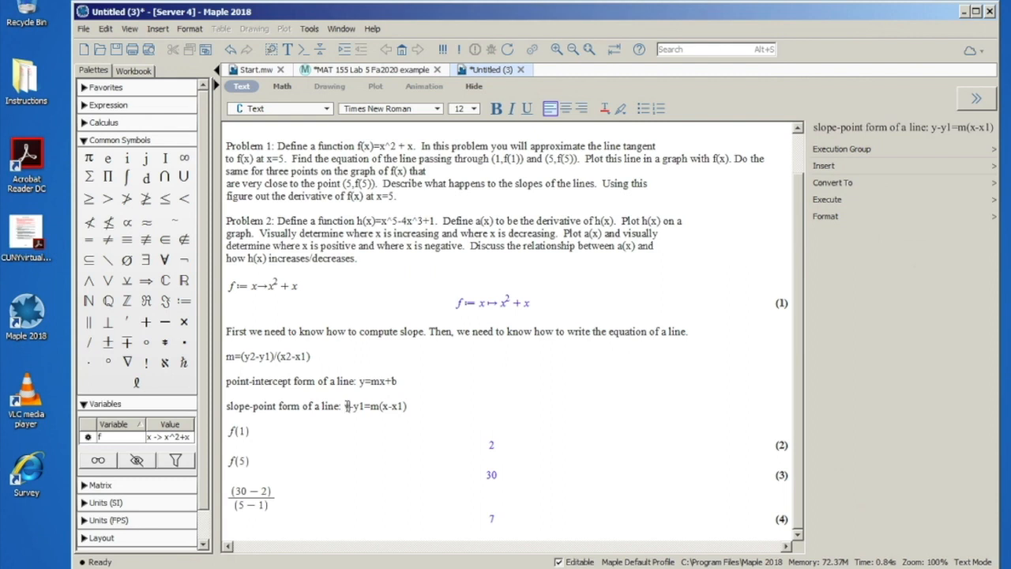
left_click_drag(349, 406, 366, 406)
left_click(412, 406)
left_click(364, 406)
key("BackSpace")
key("BackSpace")
key("BackSpace")
left_click(403, 408)
type("+y1")
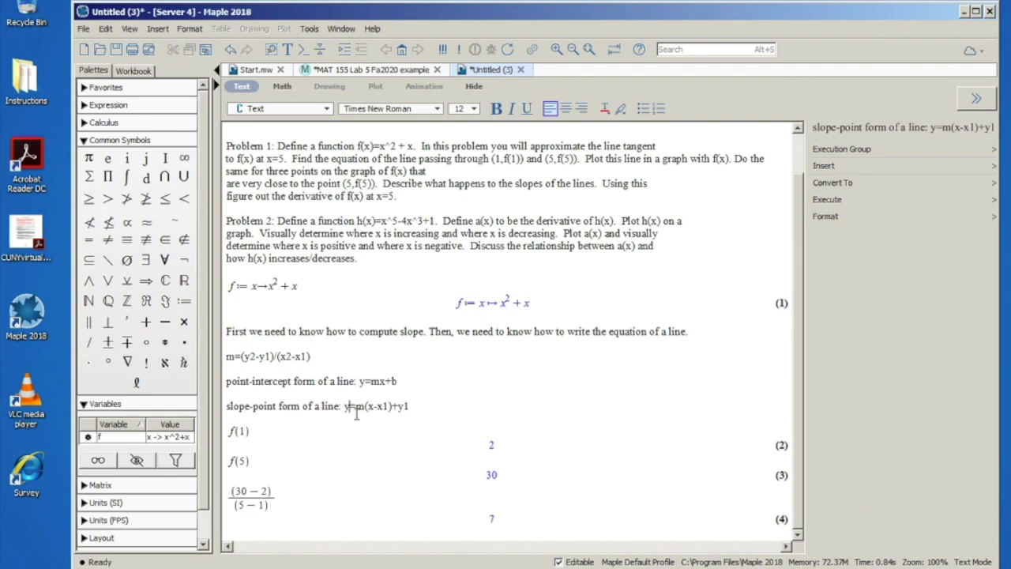
left_click_drag(354, 405, 404, 397)
left_click(392, 412)
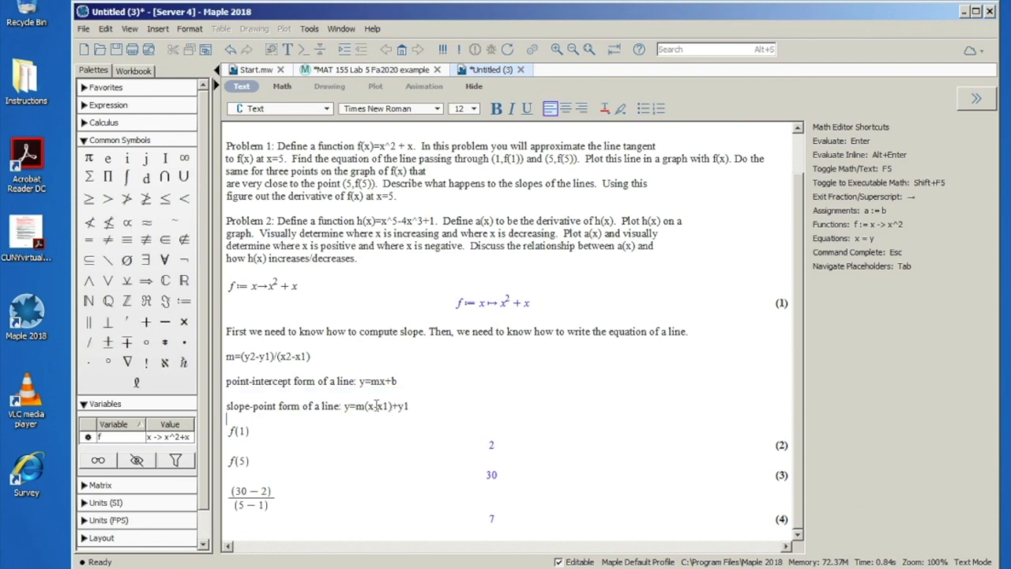
Enter and evaluate the line equation y = 7(x-1) + 2 as math below the slope result.
left_click(254, 528)
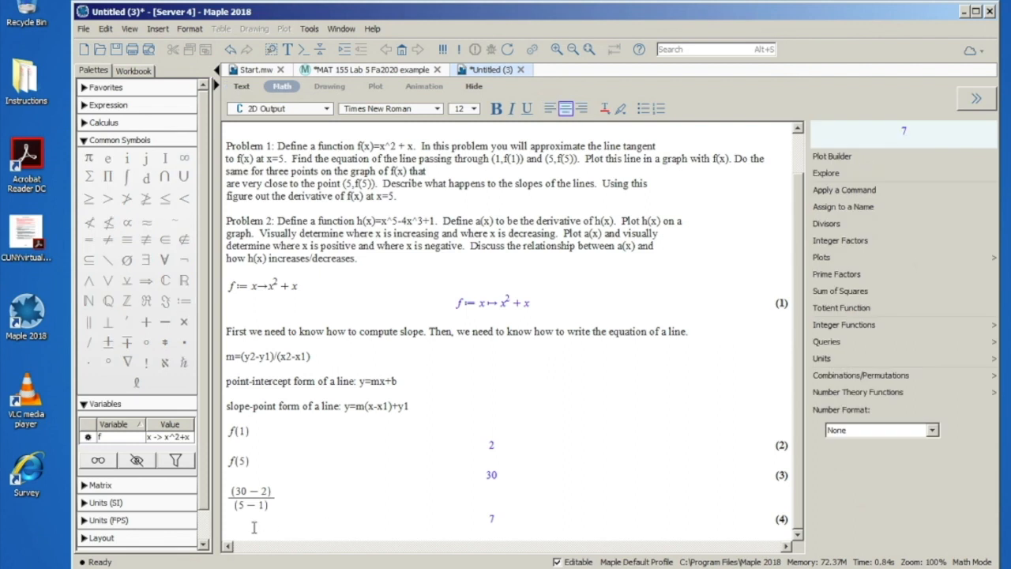
left_click(236, 532)
type("y = ")
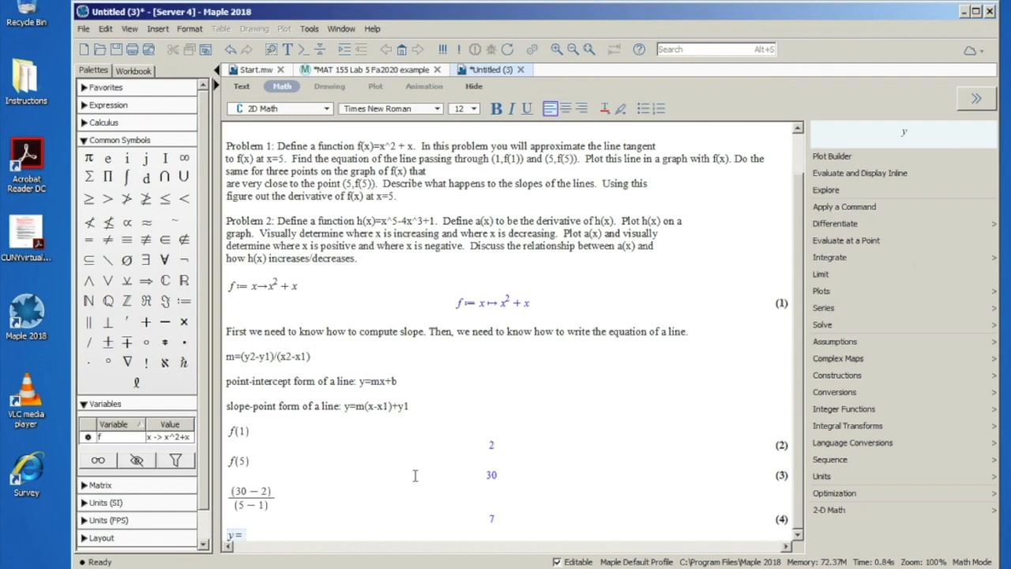
type("7")
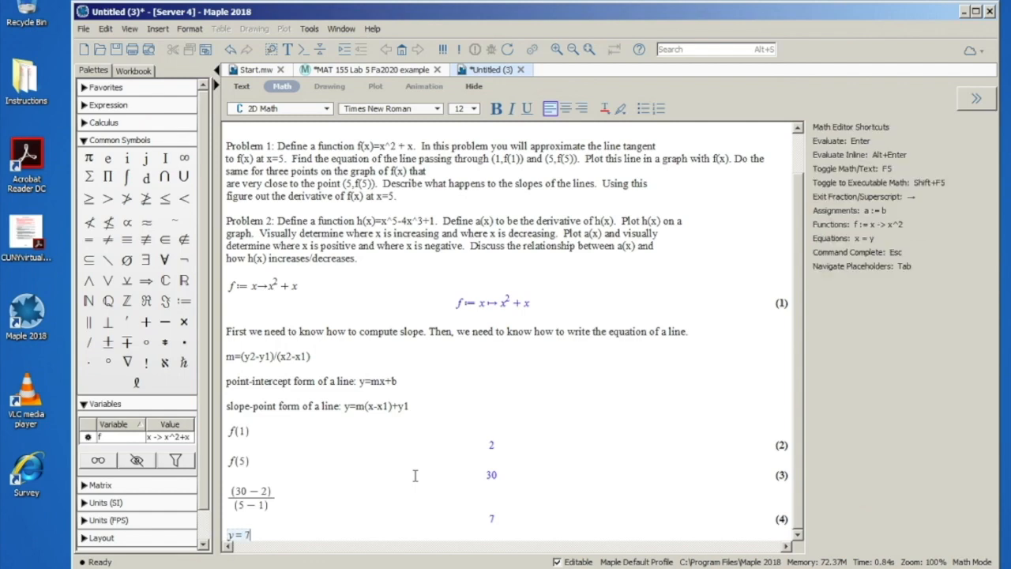
type("(x-")
type("1) ")
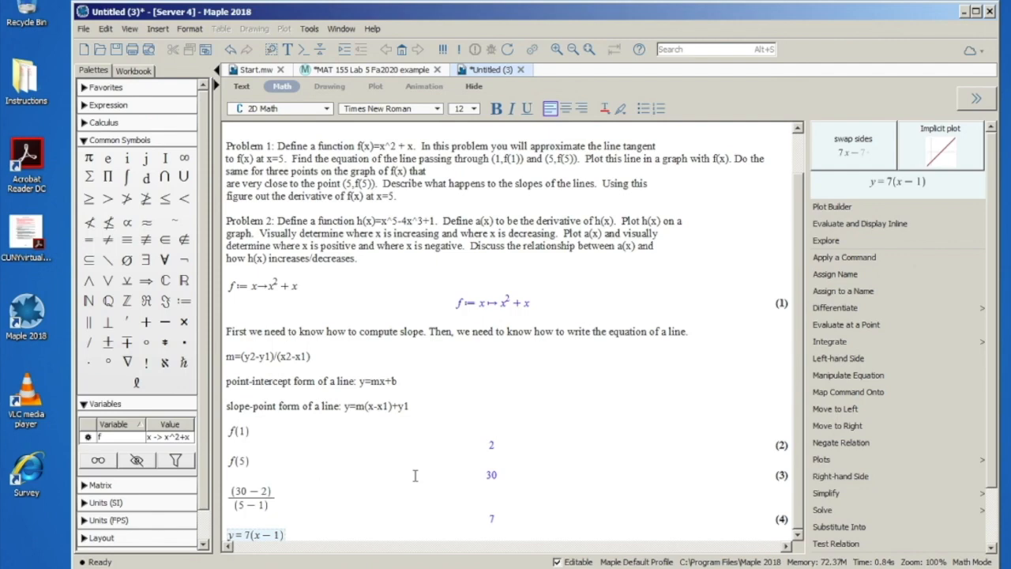
type("+ 2")
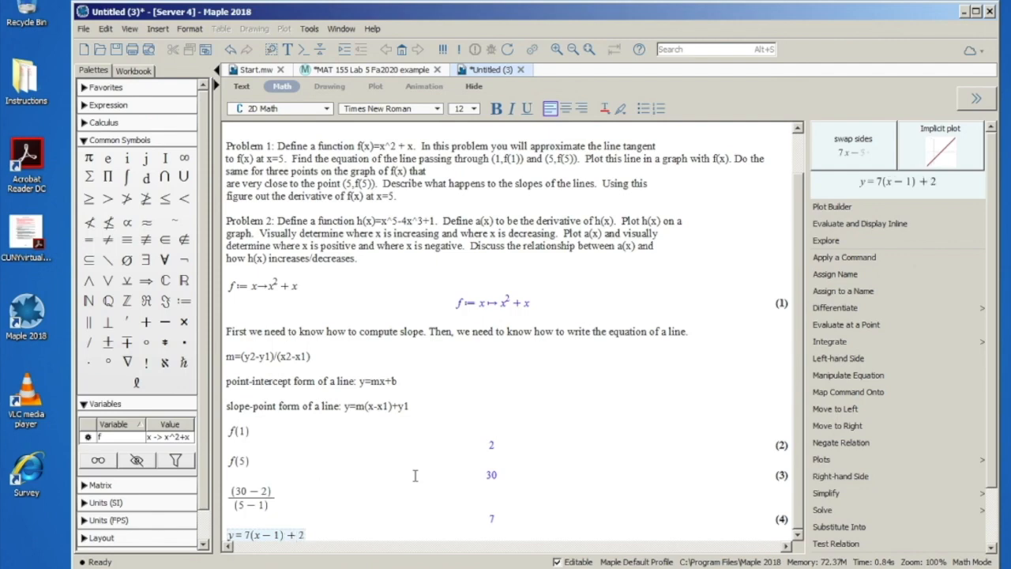
key("Return")
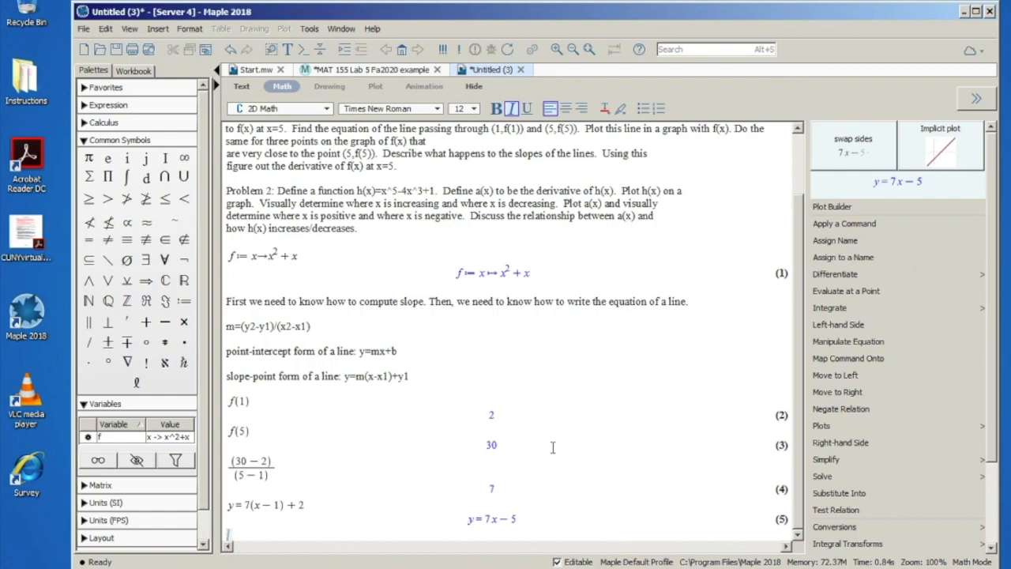
Reread the Problem 1 instructions on plotting the line with f(x) and repeating it for three points near (5,f(5)).
scroll(553, 448, "up", 2)
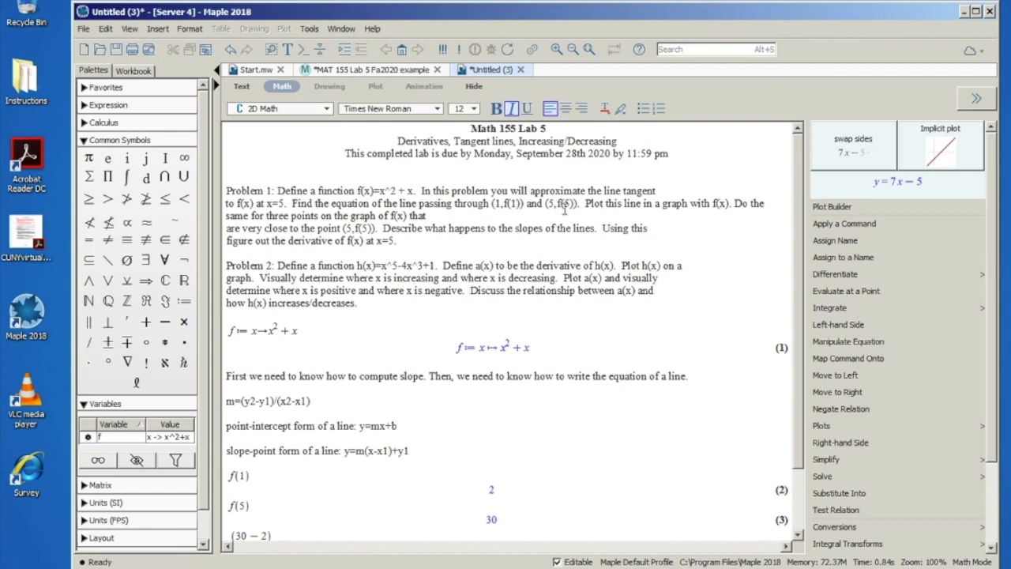
left_click_drag(585, 207, 728, 204)
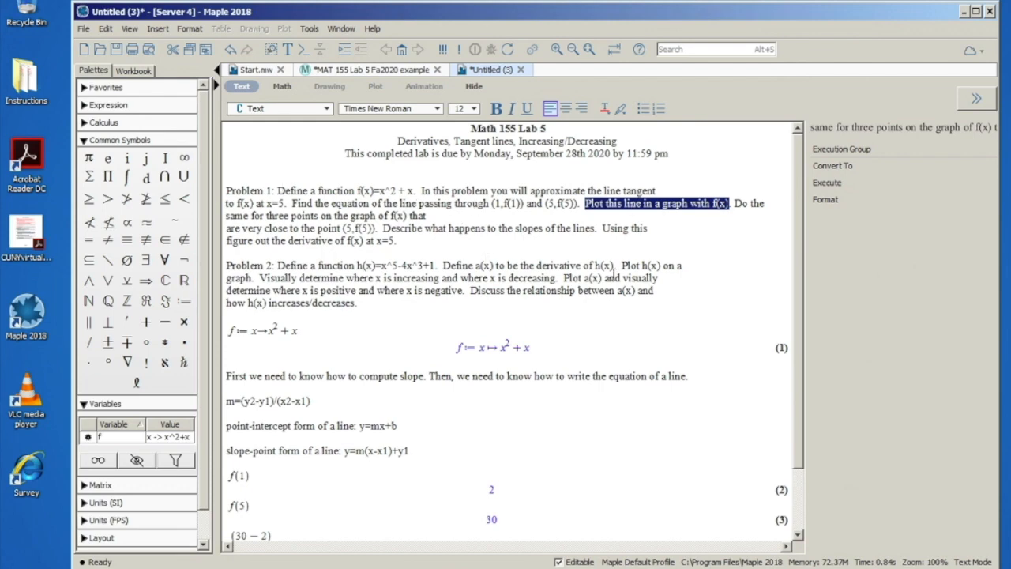
scroll(490, 225, "down", 1)
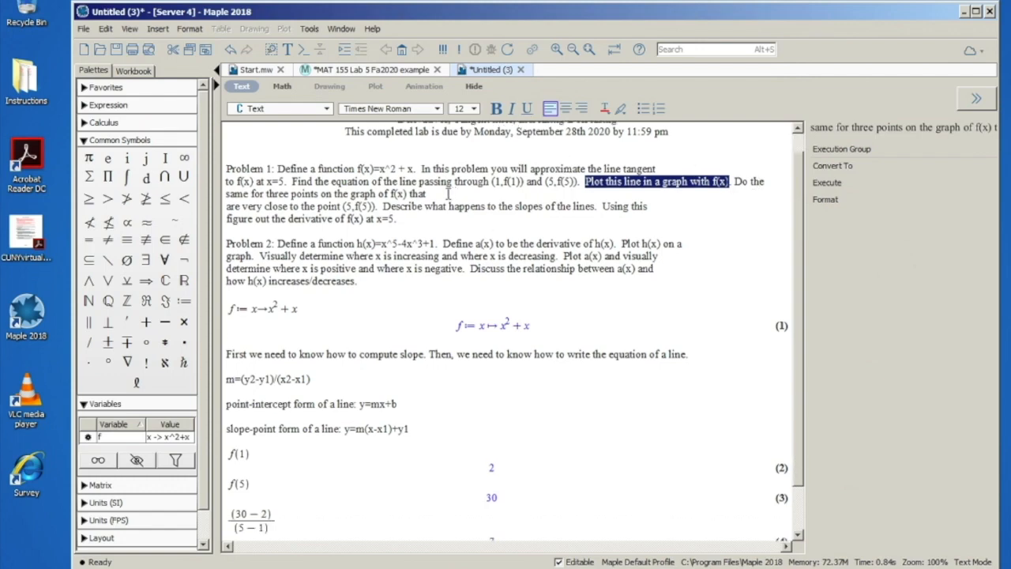
left_click_drag(259, 206, 294, 195)
left_click(339, 194)
left_click_drag(387, 195, 421, 194)
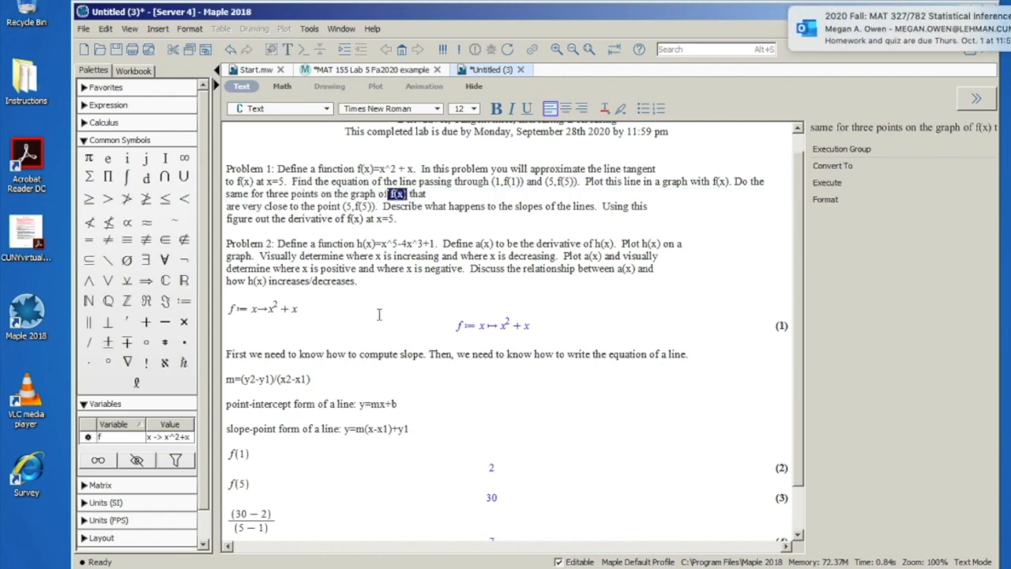
scroll(379, 314, "down", 1)
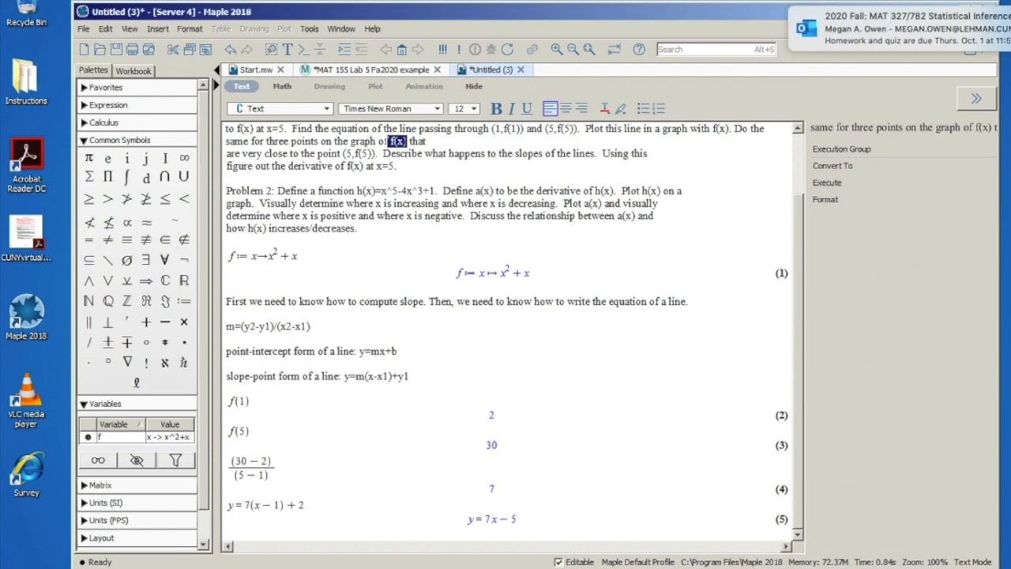
Plot f(x) together with the line 7x-5 by evaluating plot({f(x), 7x-5}) as math below the line equation.
left_click(284, 531)
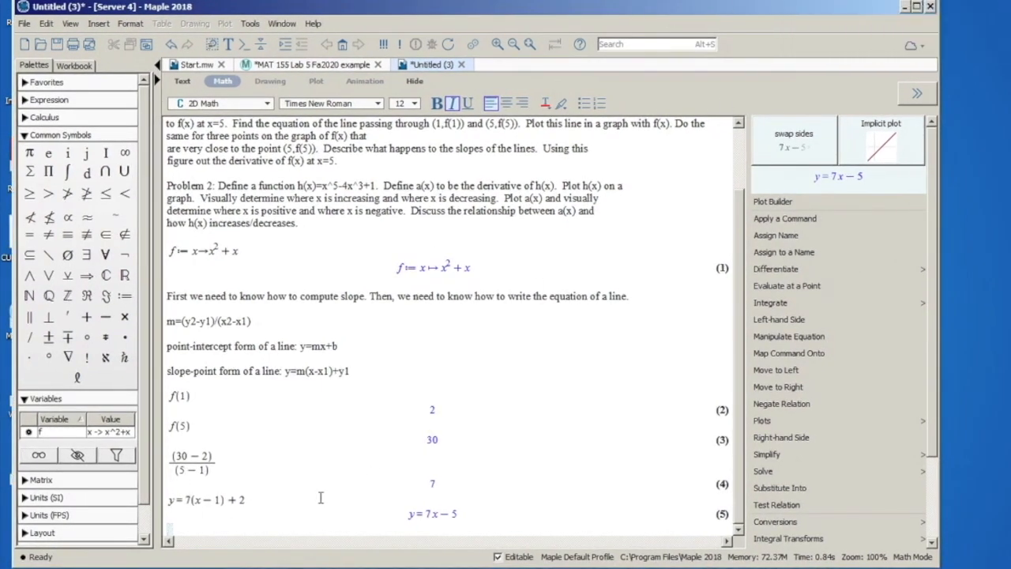
type("plo")
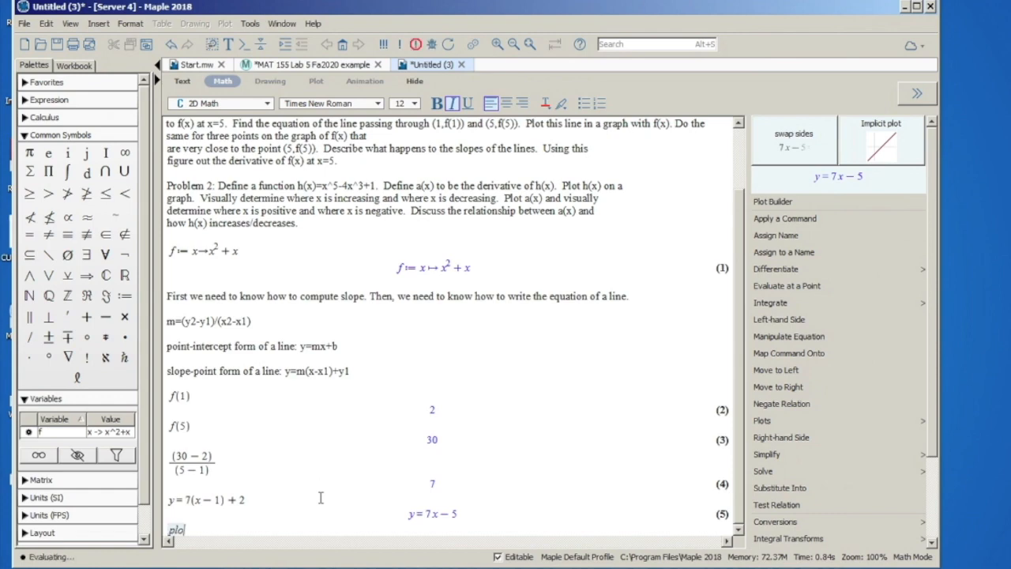
type("t(f(")
type("x))")
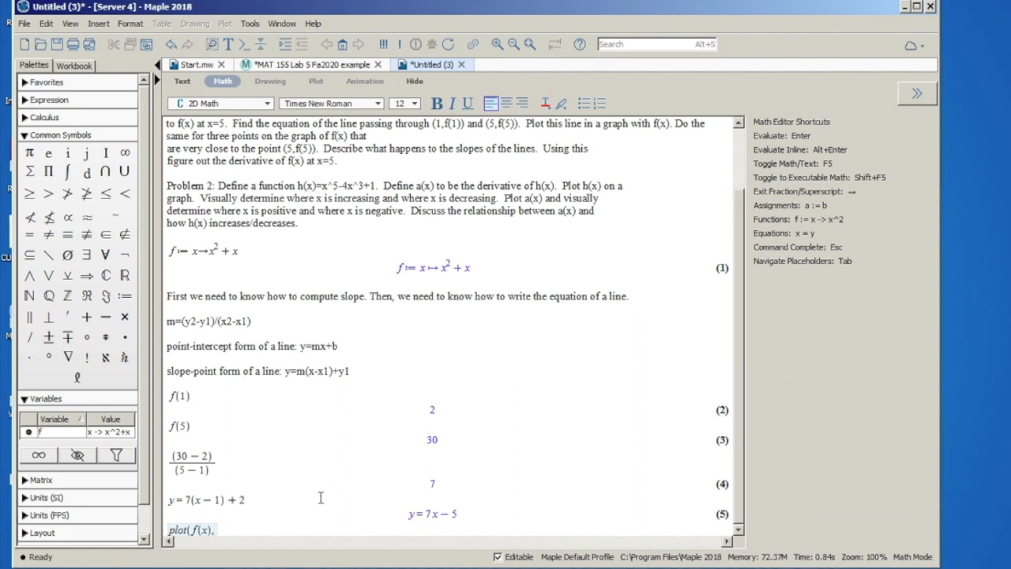
type(", 7x-5")
key("Left")
key("Left")
key("Left")
key("Left")
type("{")
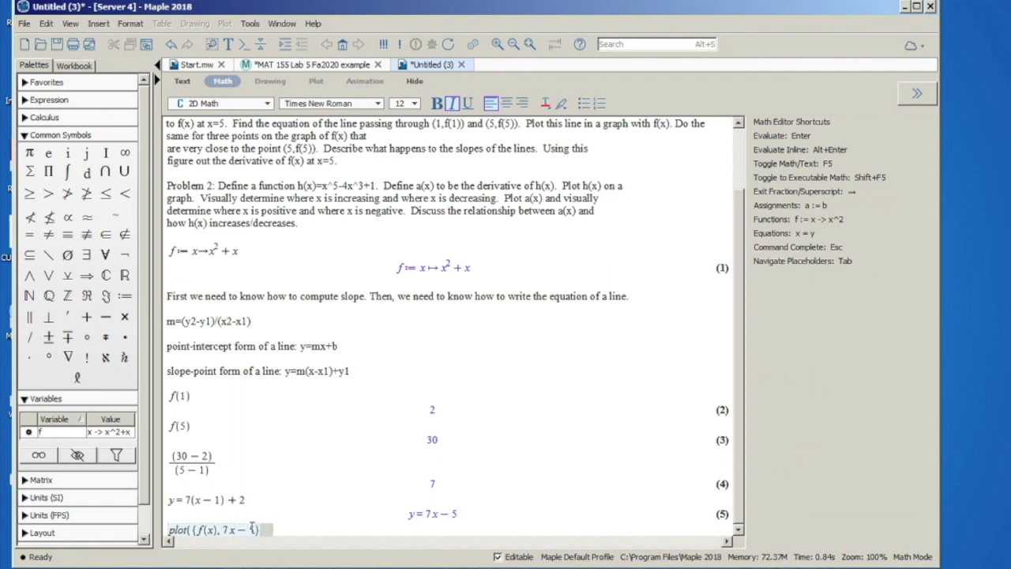
left_click(285, 525)
type("})")
key("BackSpace")
type(")")
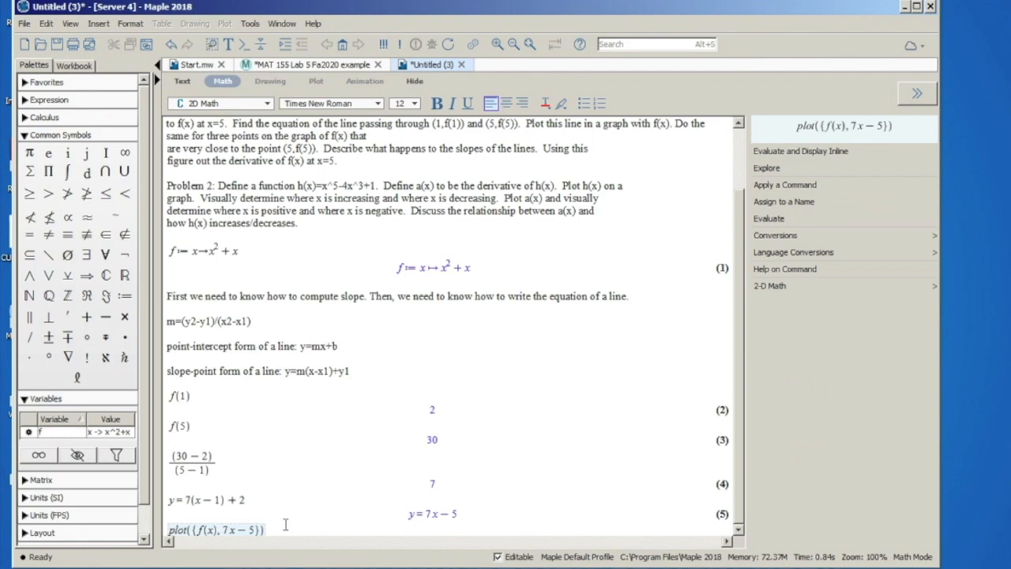
key("Return")
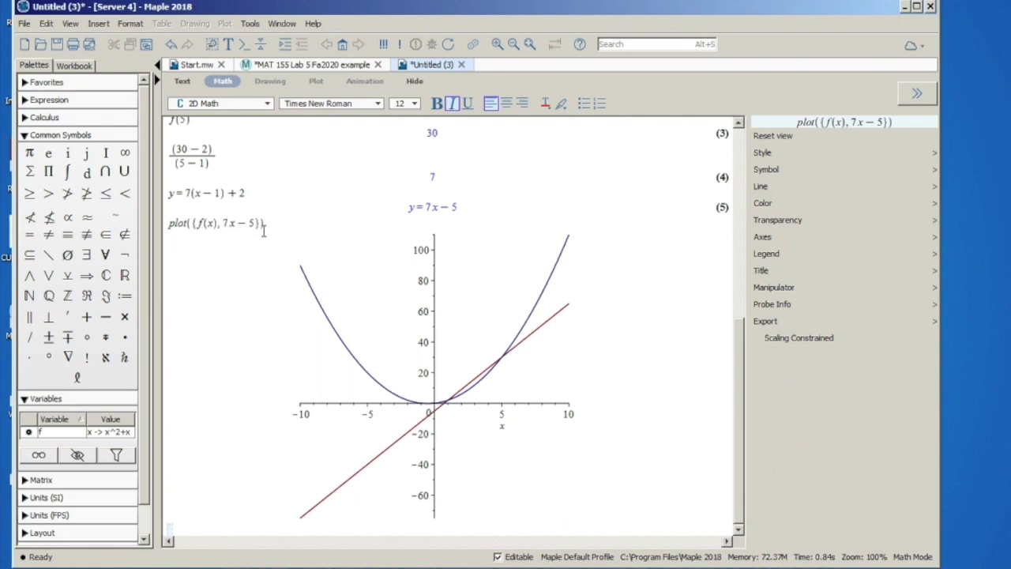
Examine the plot of f(x) with the line and review the Problem 1 instructions about points near (5,f(5)).
scroll(264, 228, "up", 3)
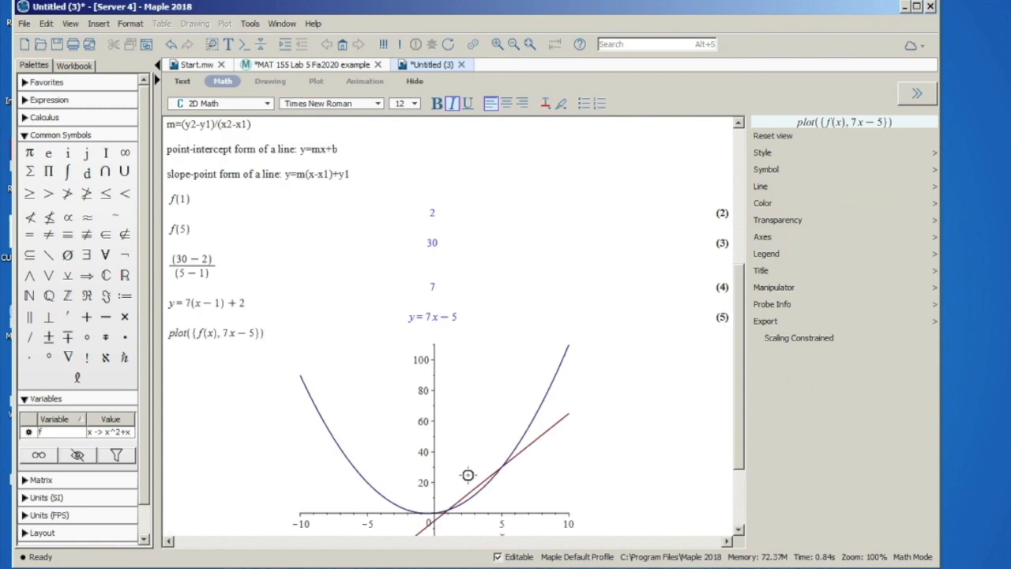
scroll(482, 489, "down", 3)
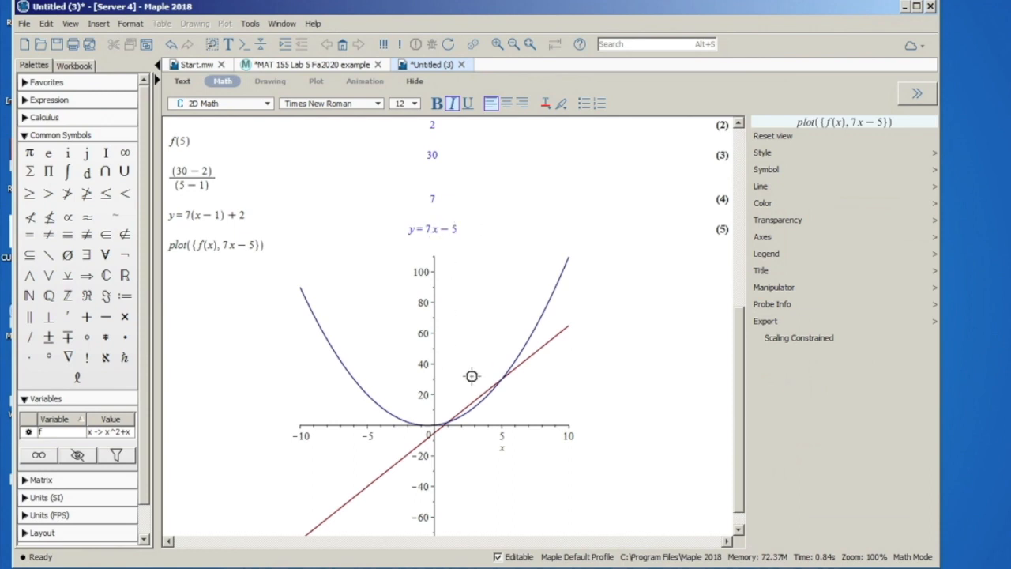
scroll(497, 269, "up", 5)
scroll(497, 269, "down", 5)
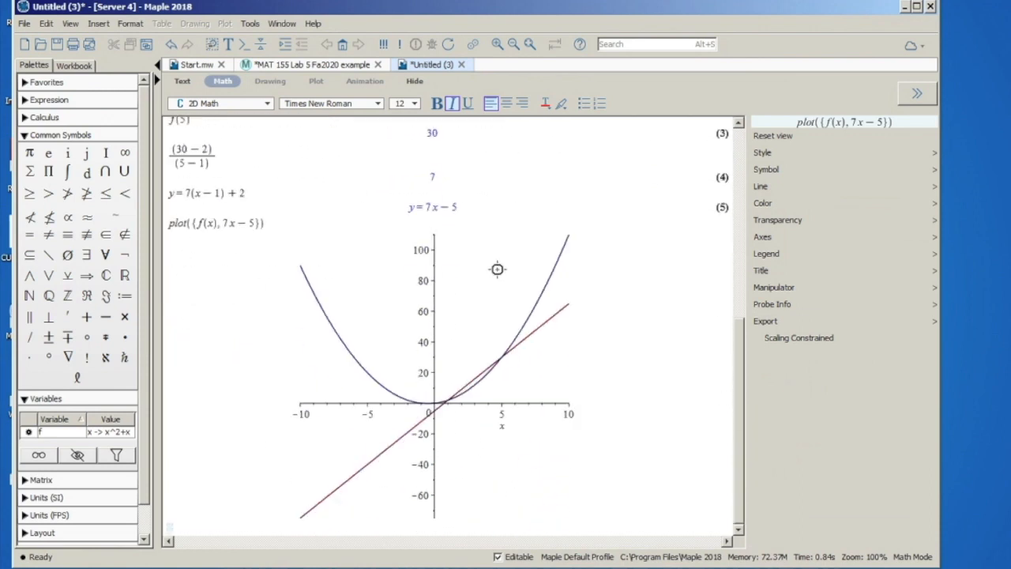
scroll(479, 343, "up", 8)
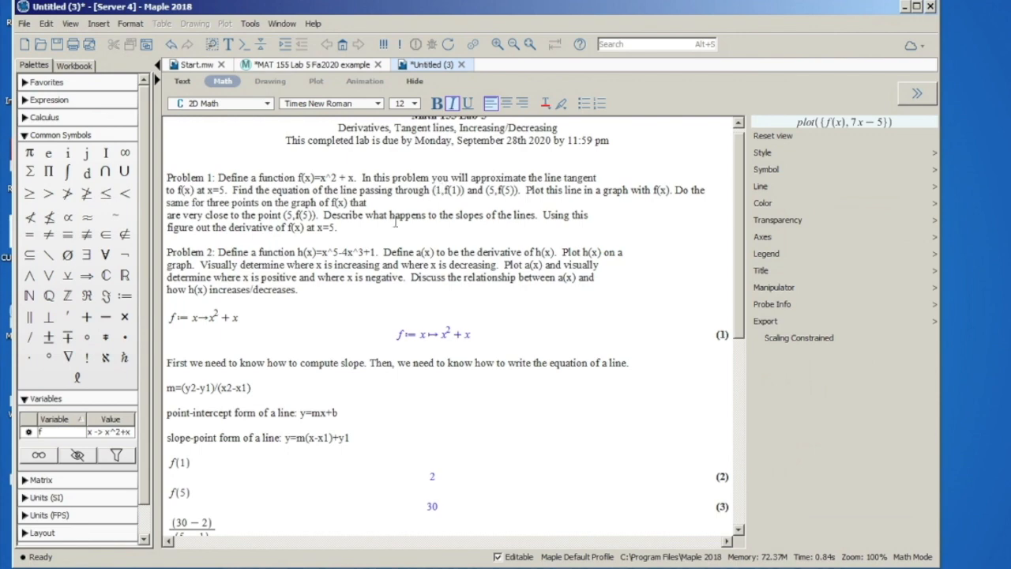
scroll(518, 312, "down", 1)
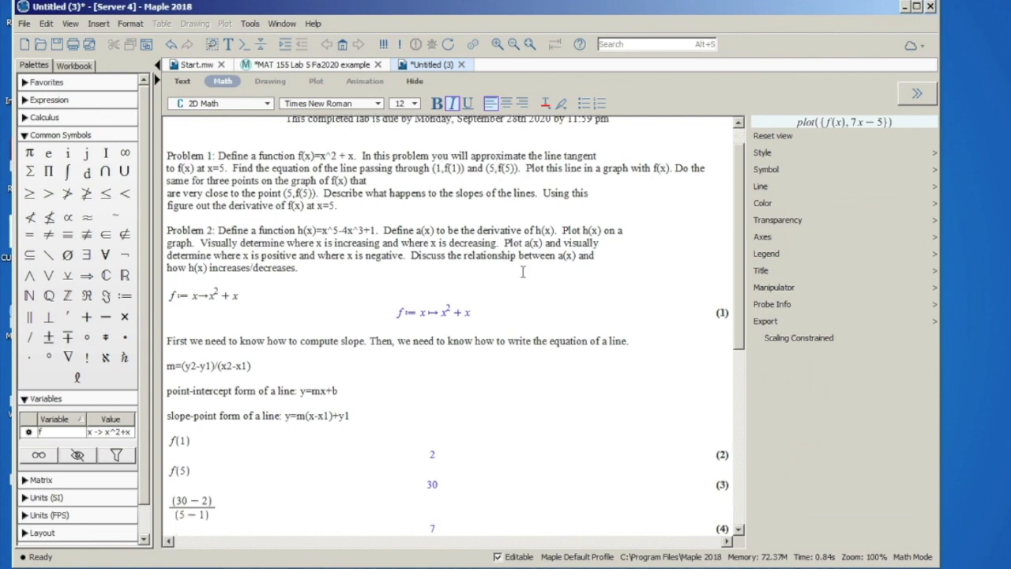
scroll(522, 272, "down", 5)
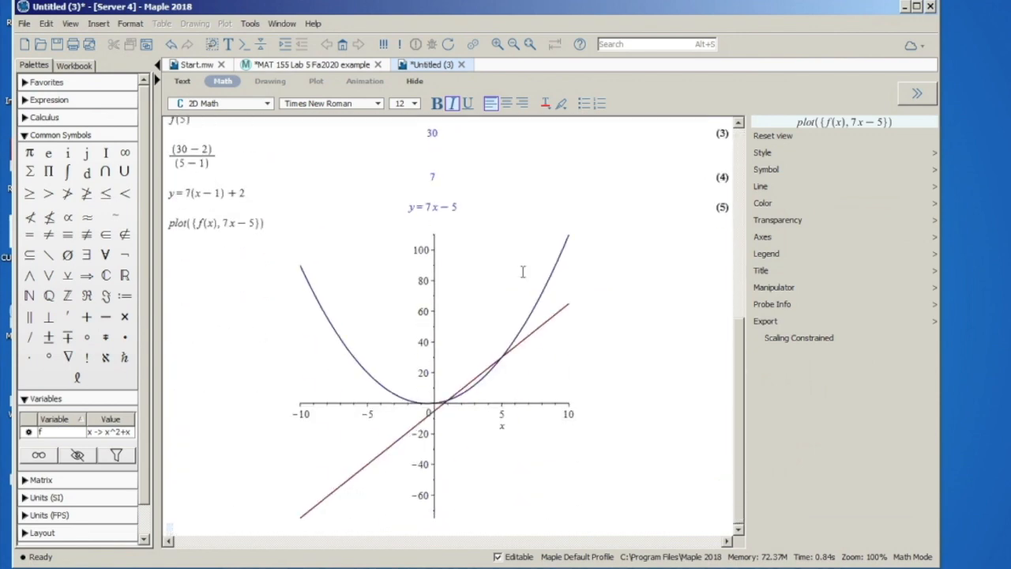
Add the plain-text label (2,f(2)) on a new line below the plot.
left_click(175, 525)
left_click(189, 82)
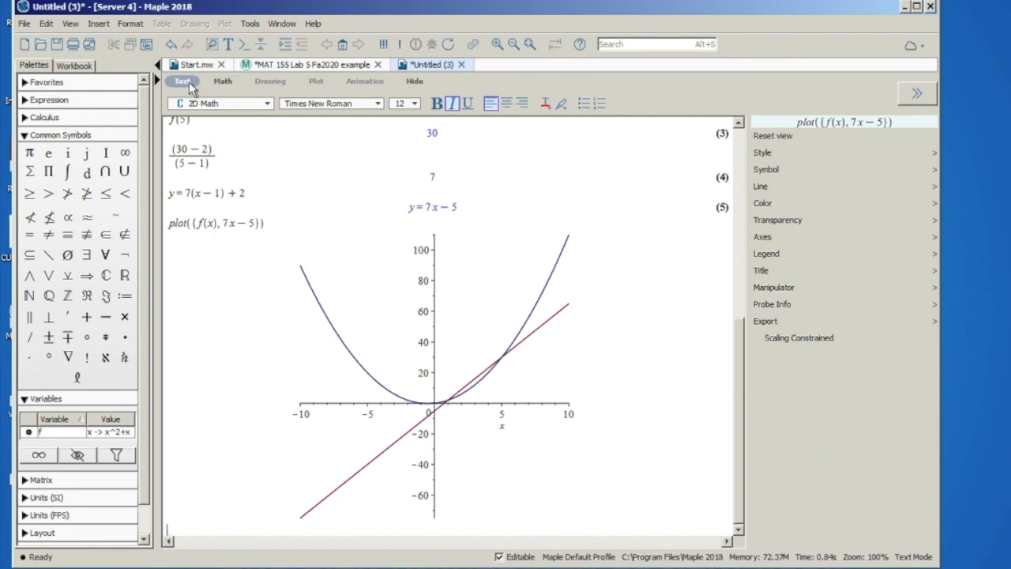
type("2")
key("BackSpace")
type("2")
key("BackSpace")
type("(2,f(2))")
key("Return")
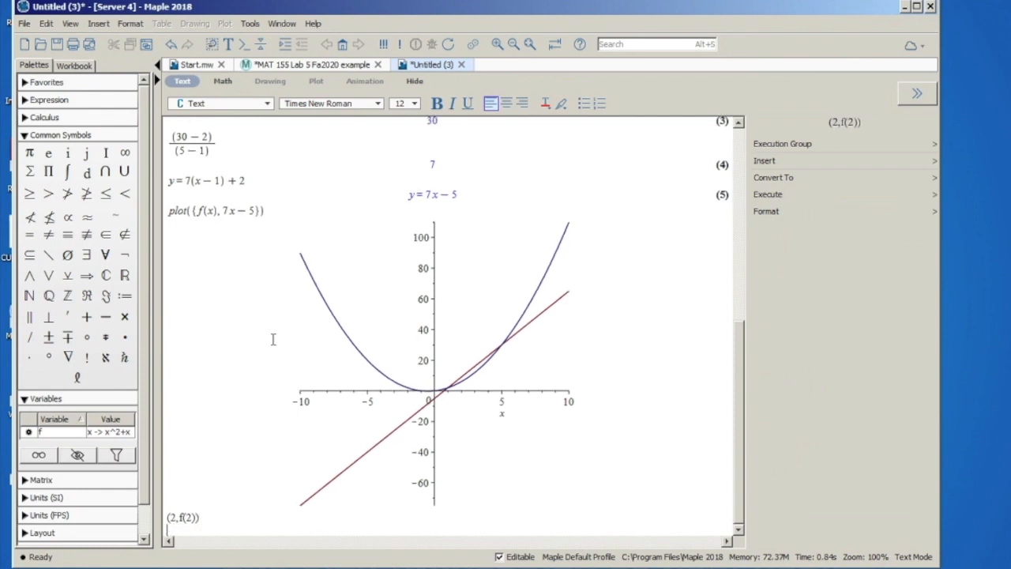
key("Return")
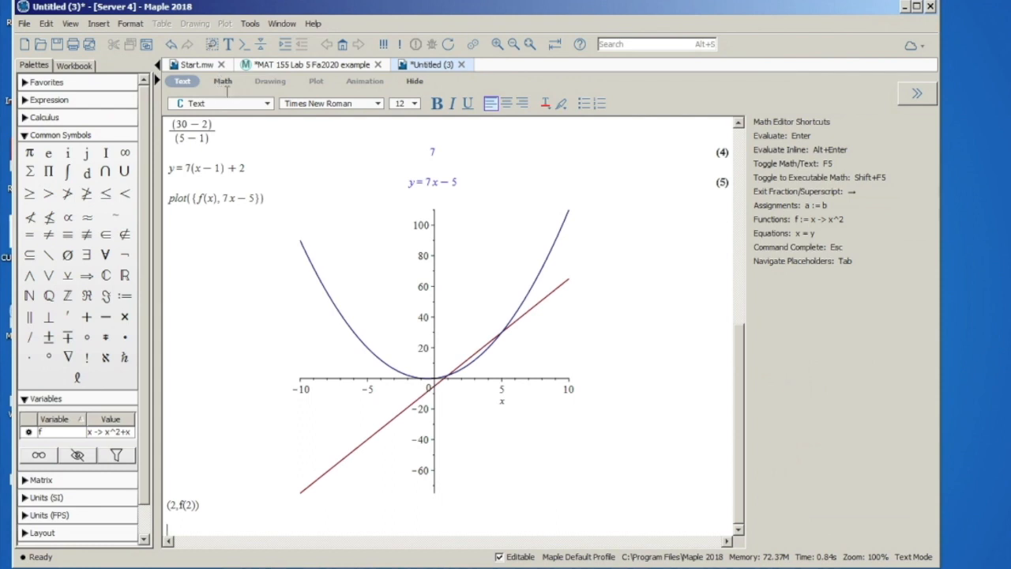
Evaluate f(2) as math below the (2,f(2)) label.
key("F5")
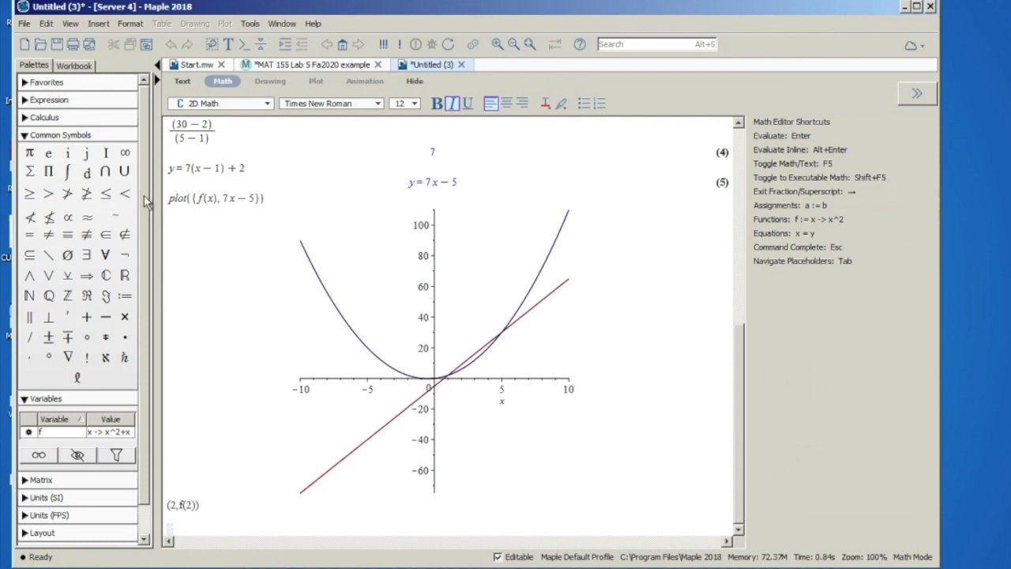
type("f(2)")
key("Return")
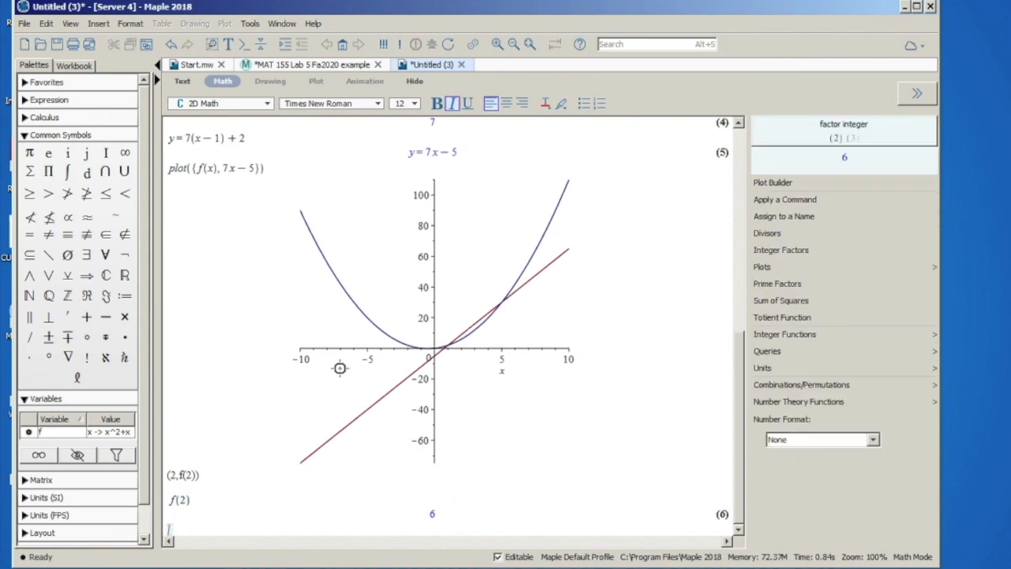
Compute the slope between (2,f(2)) and (5,f(5)) as the math fraction (30-6)/(5-2).
type("(")
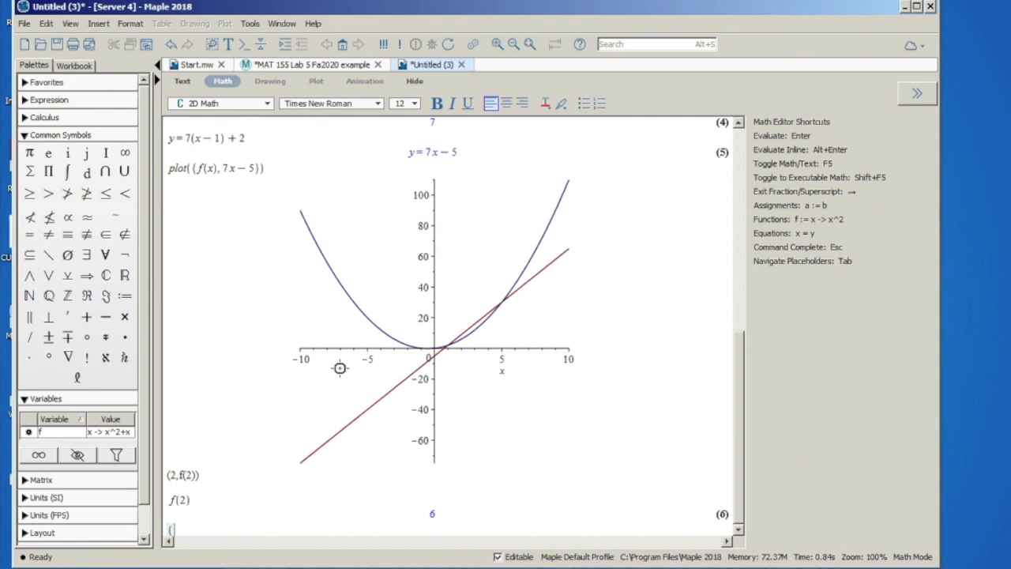
type("30-")
type("6")
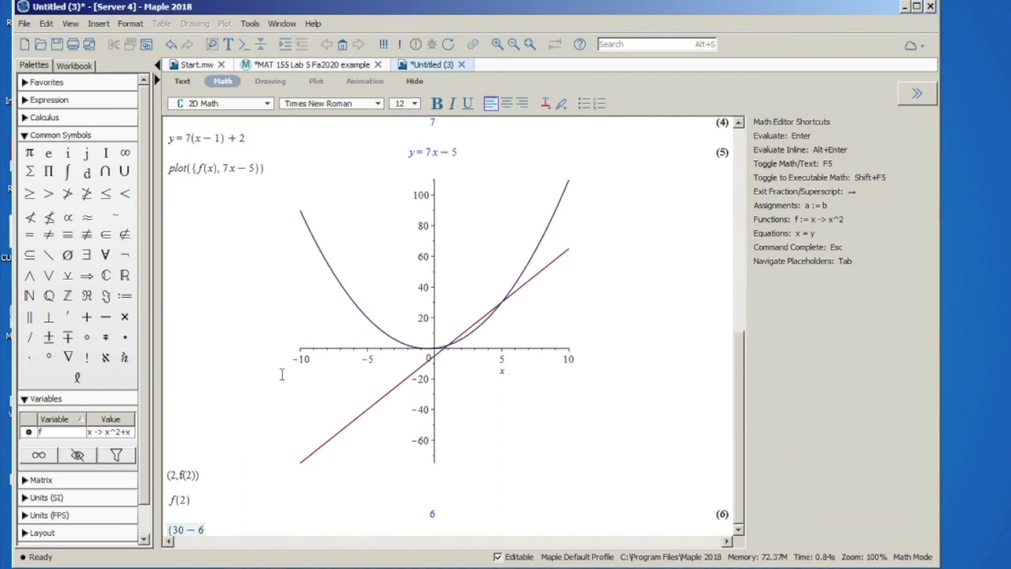
type(")")
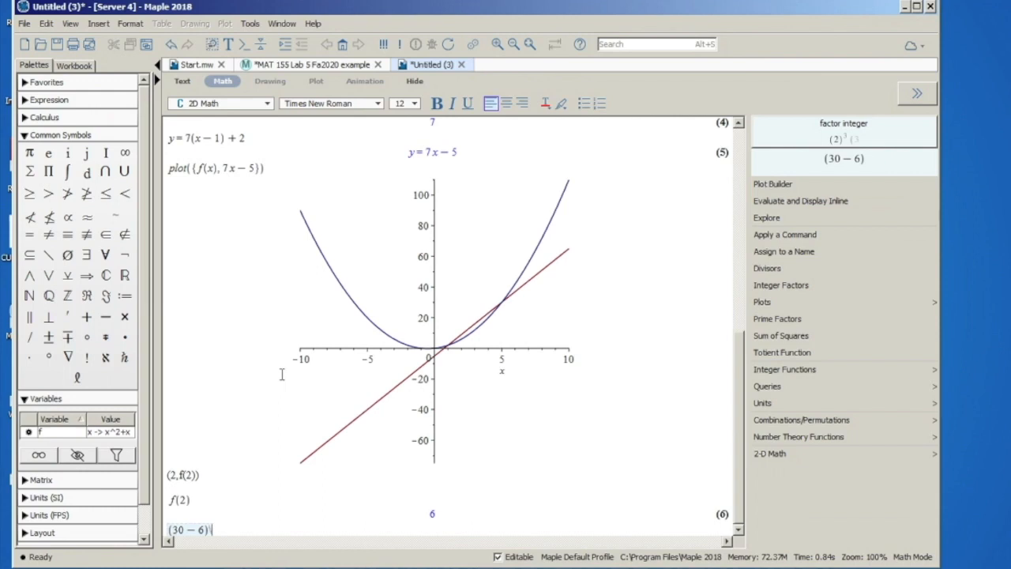
type("/")
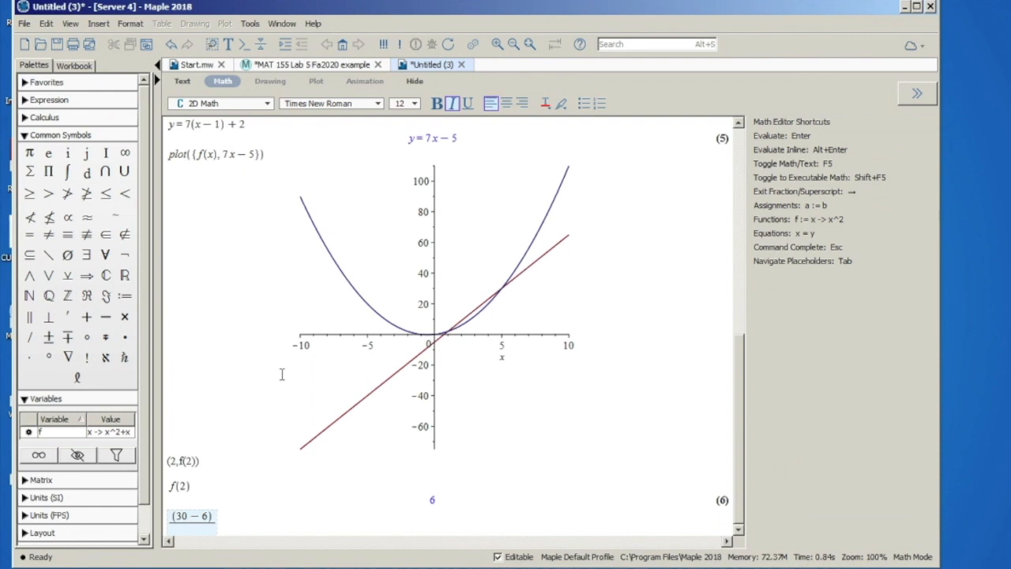
type("5 −")
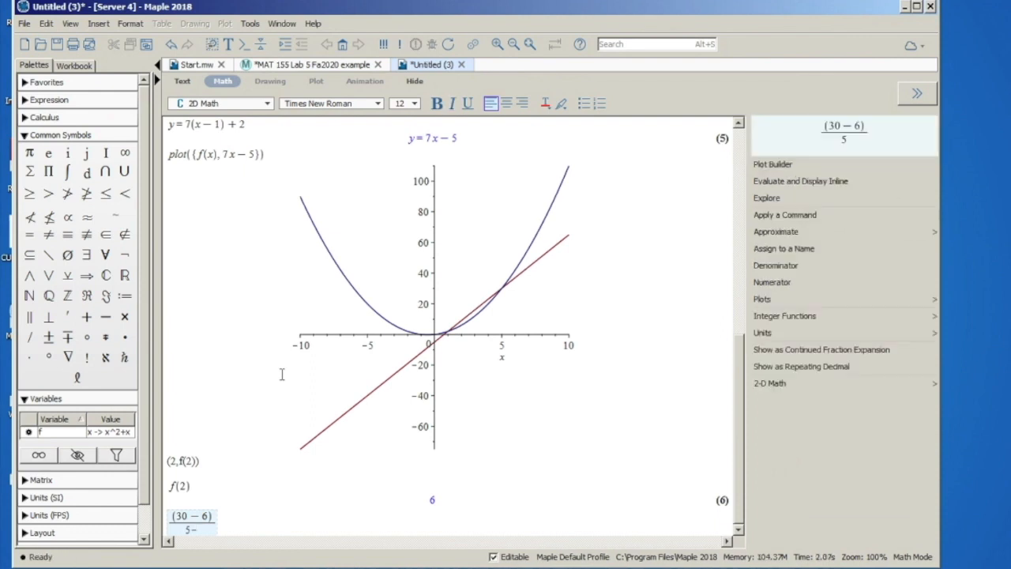
type("-2")
key("Return")
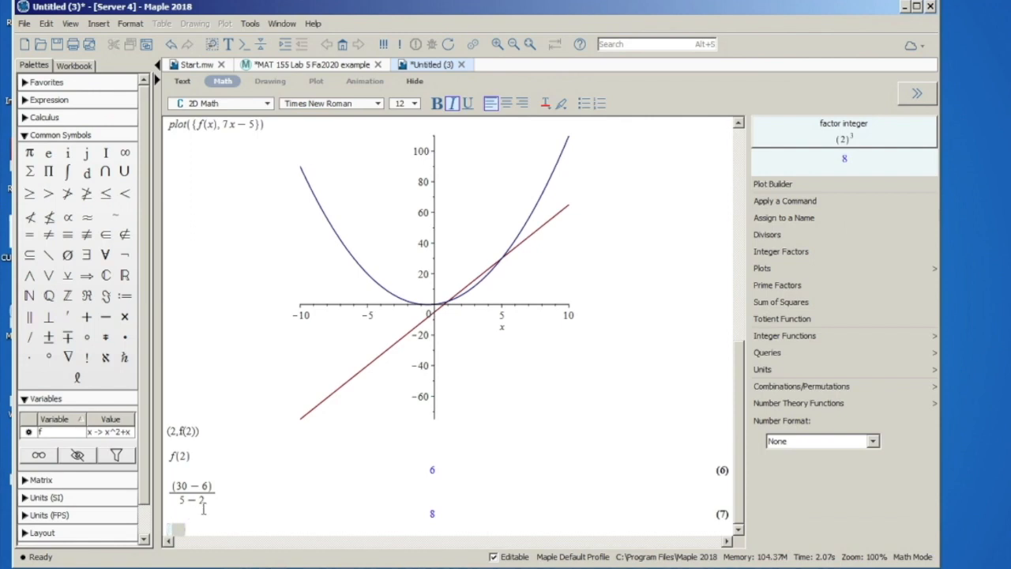
Enter and evaluate the line equation y = 8(x-2) + 6 below the second slope result.
type("y ")
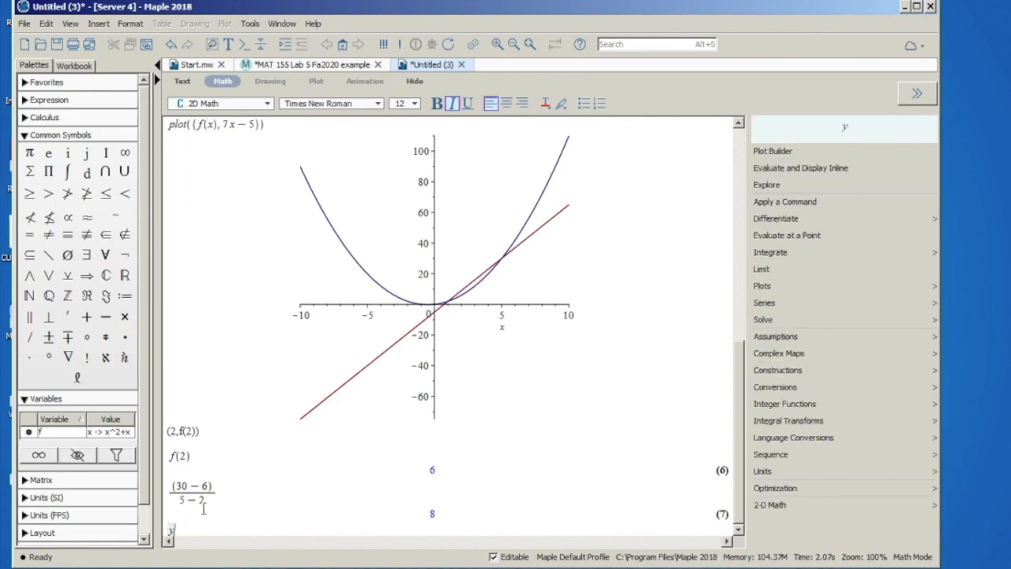
type("= 8(x")
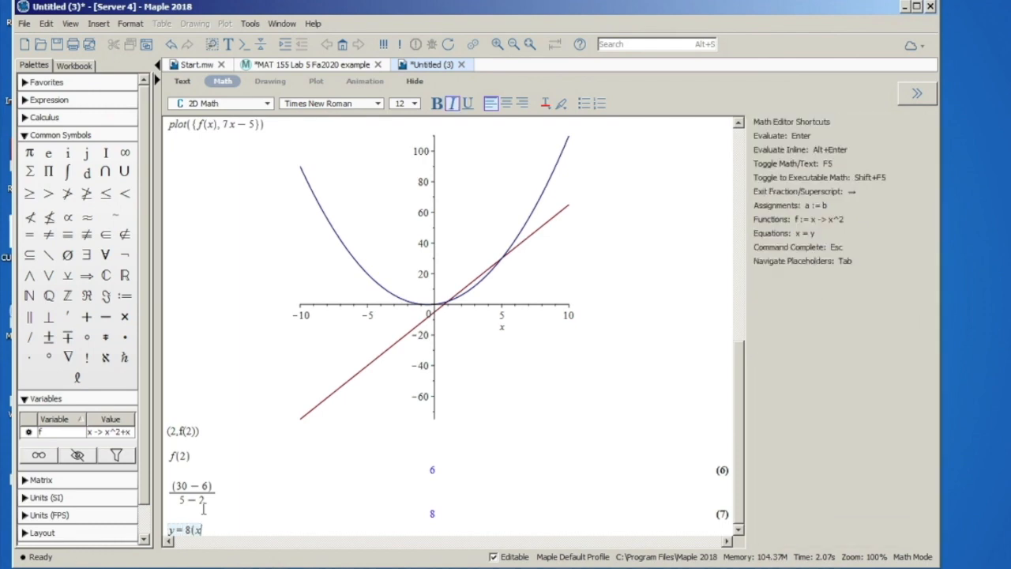
type("-")
type("2")
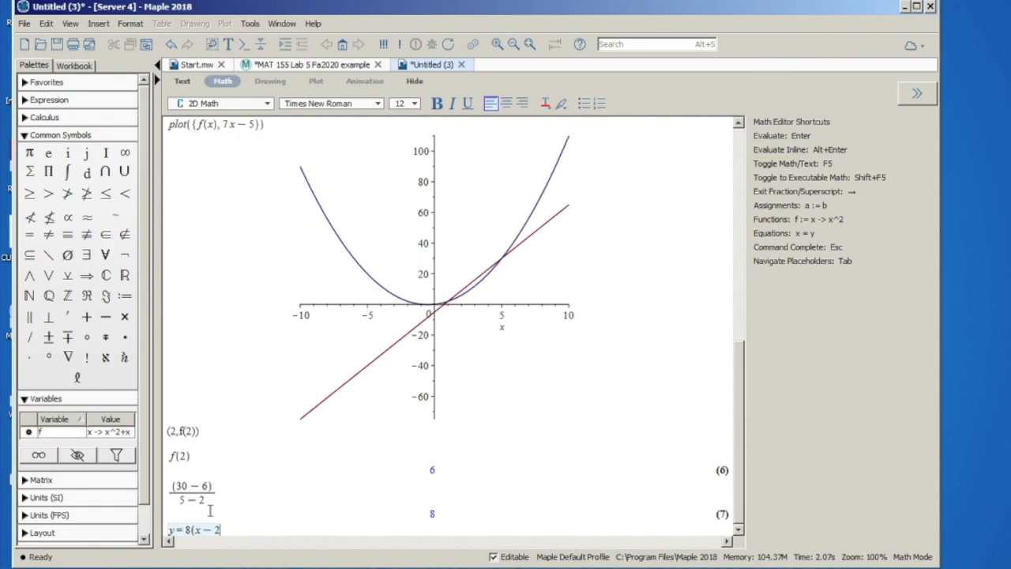
type(")")
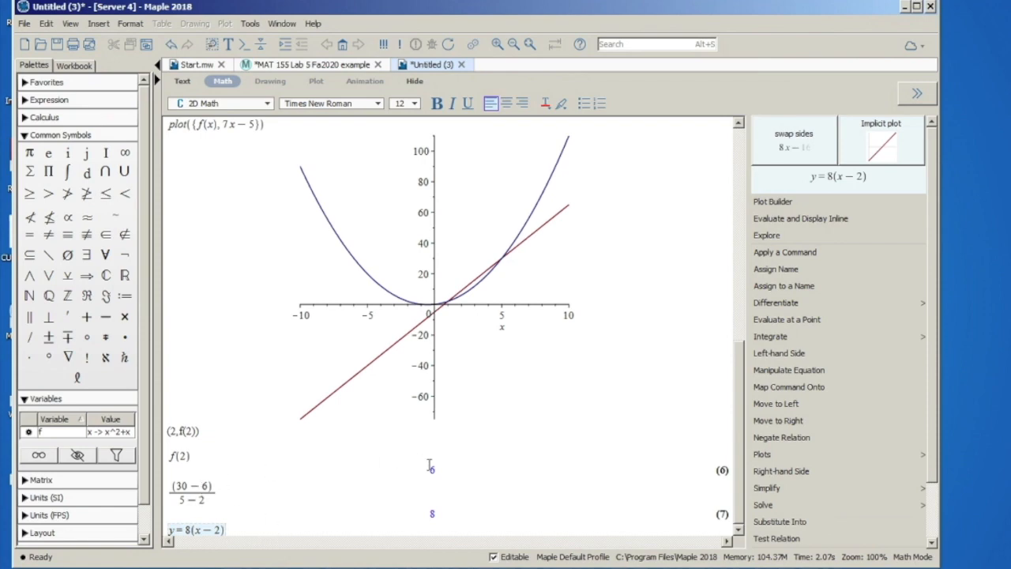
double_click(432, 469)
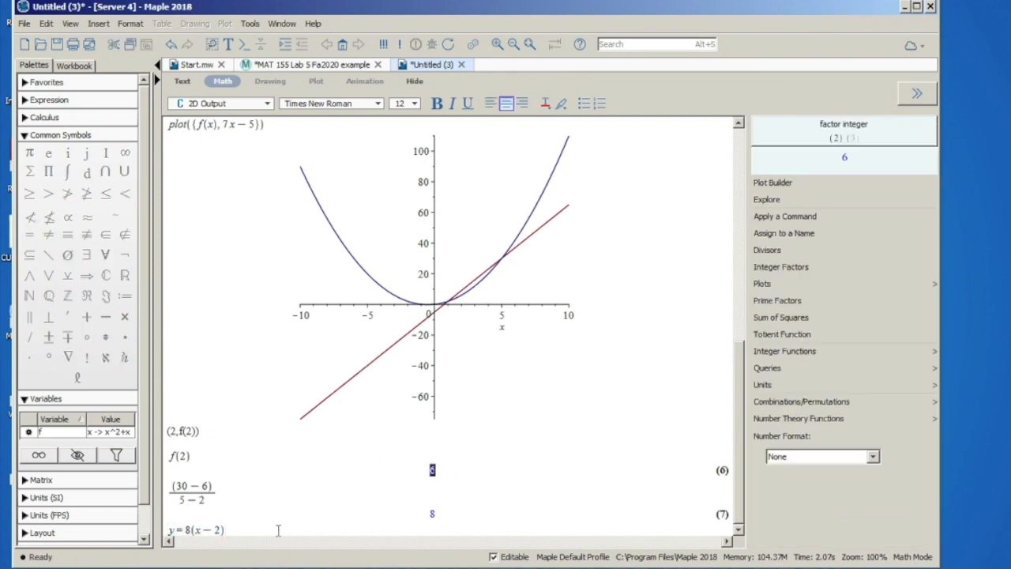
left_click(235, 535)
type("+6")
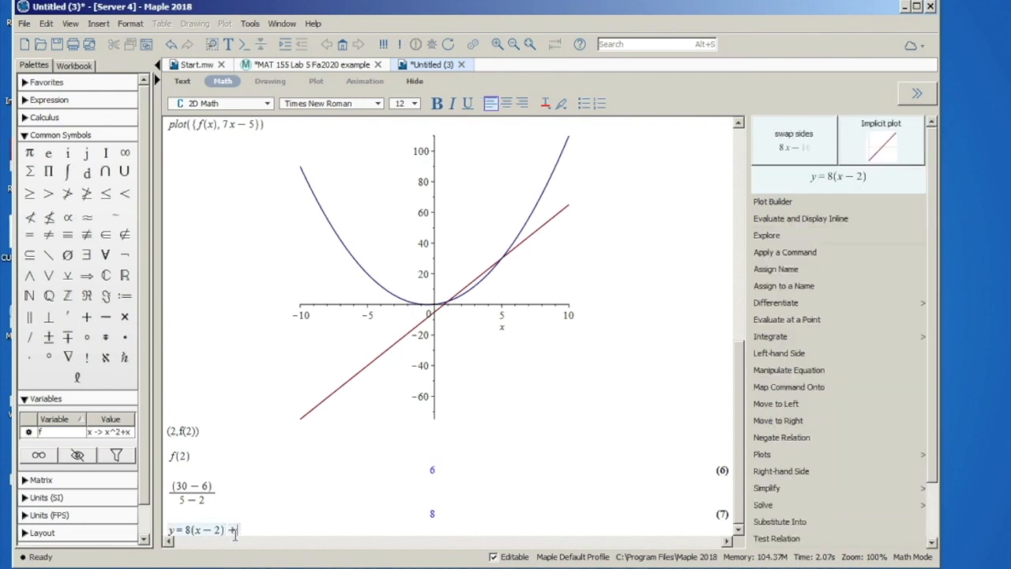
key("Return")
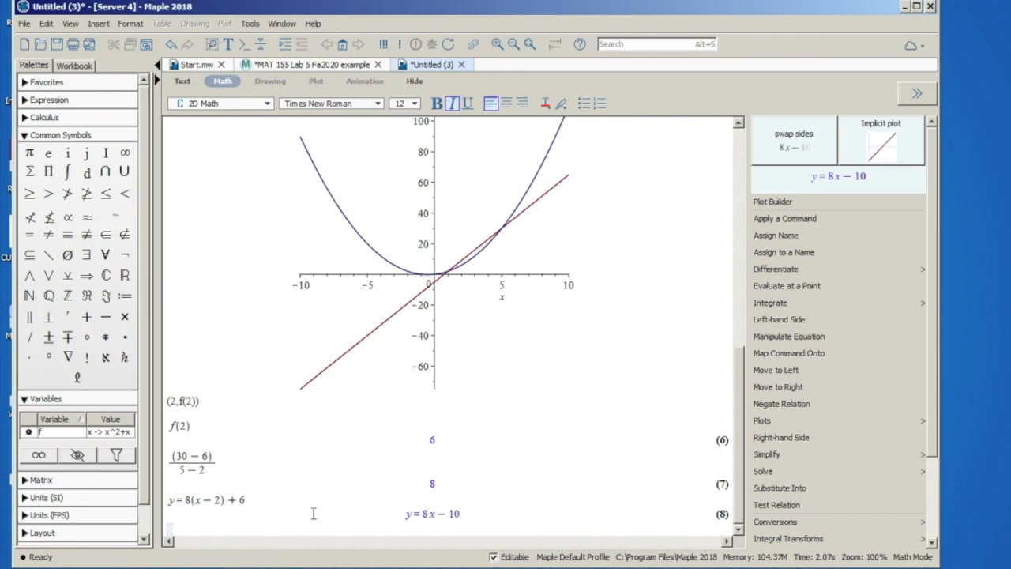
Enter and evaluate plot(f(x), 8x-10) below the second line equation.
type("plot")
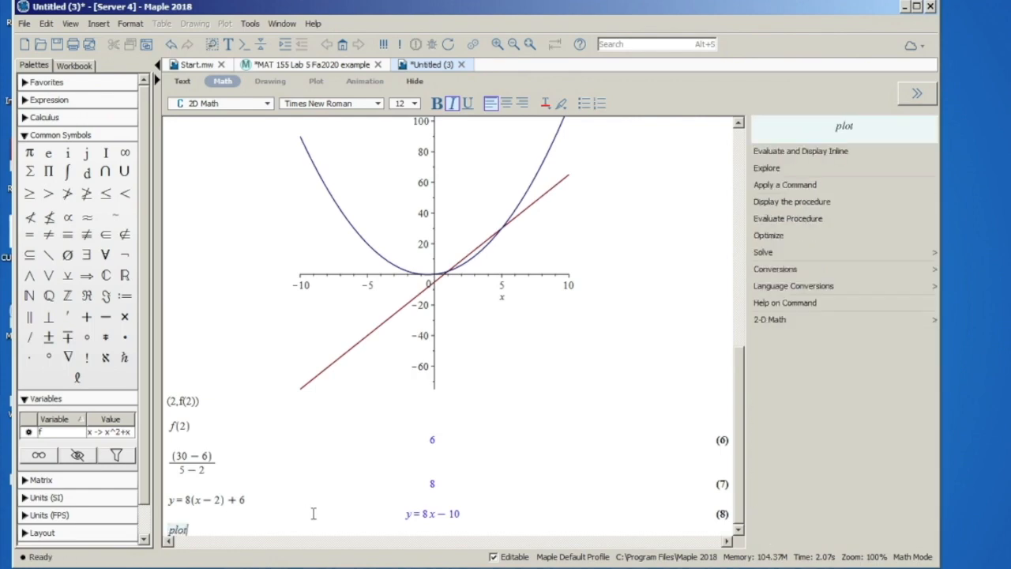
type("(f(x),")
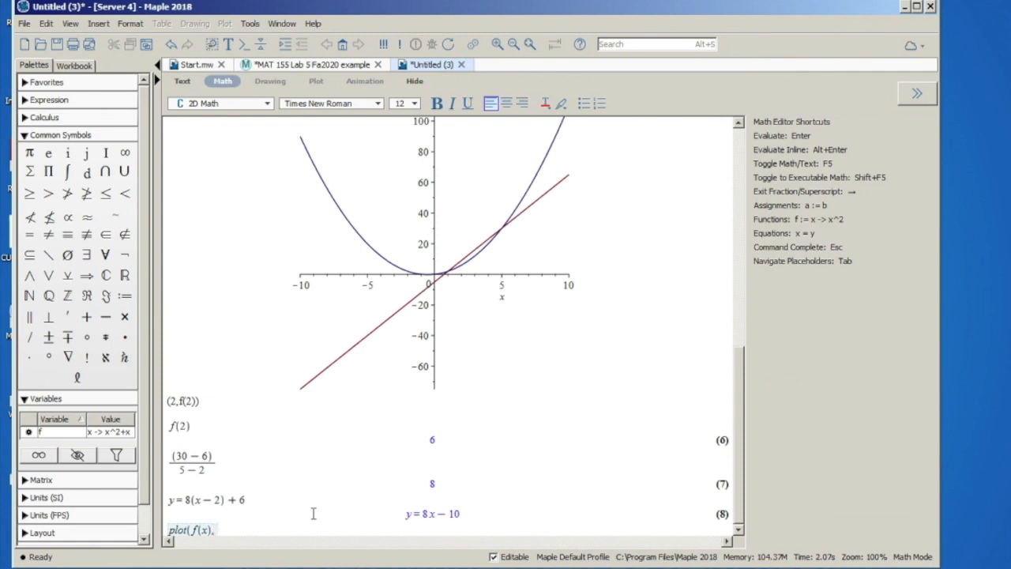
type(" 8x")
type("-10")
type(")")
key("Return")
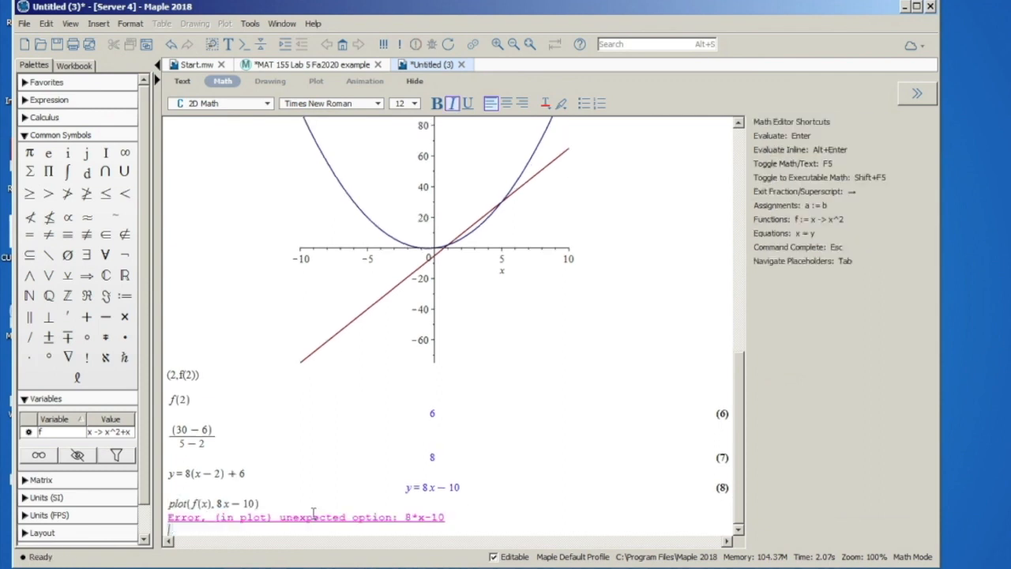
Enclose f(x), 8x-10 in curly braces inside the plot command, re-evaluate it, and compare the graph with the earlier plot.
left_click(197, 503)
type("{")
left_click(278, 502)
key("Left")
type("}")
key("Return")
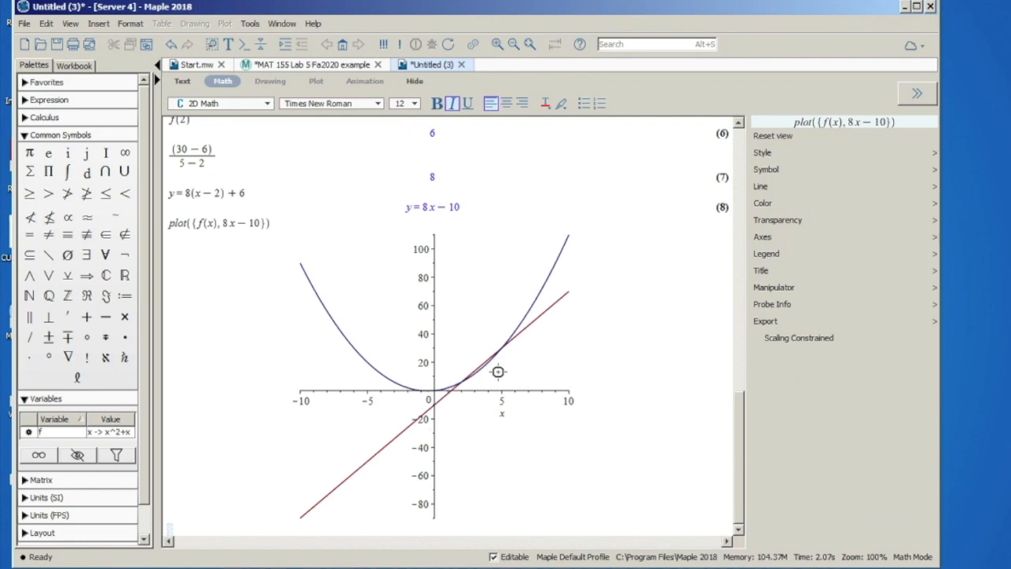
scroll(498, 371, "up", 8)
scroll(480, 483, "down", 8)
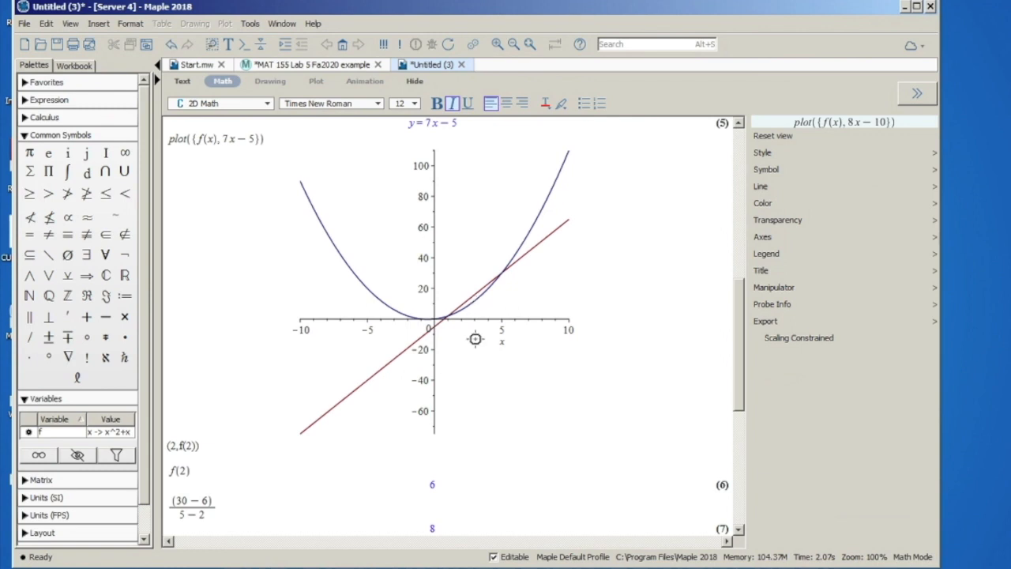
Add the text label (3,f(3)) below the second graph and evaluate f(3) as math on the line beneath it.
scroll(474, 410, "down", 10)
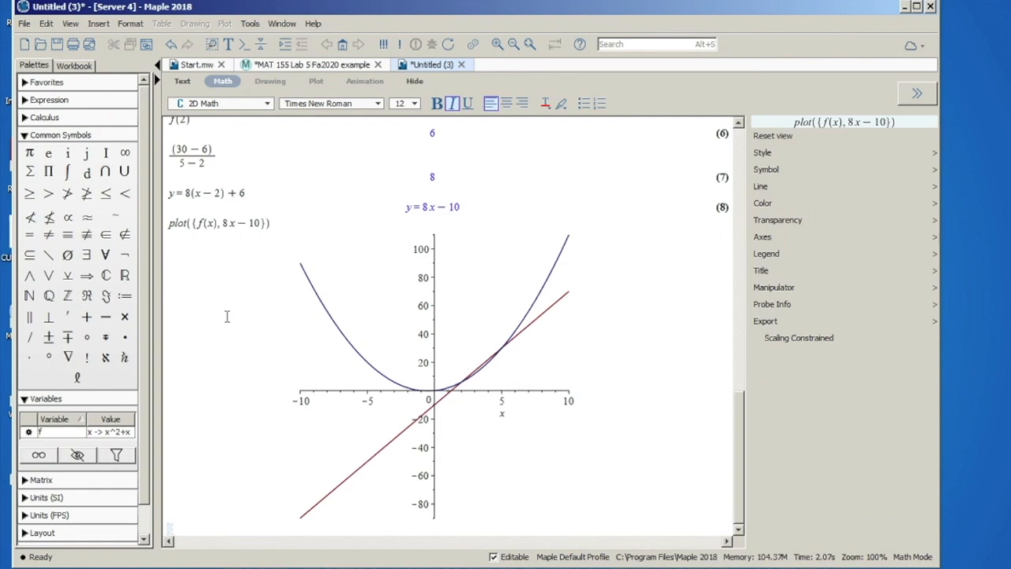
left_click(182, 81)
type("(3")
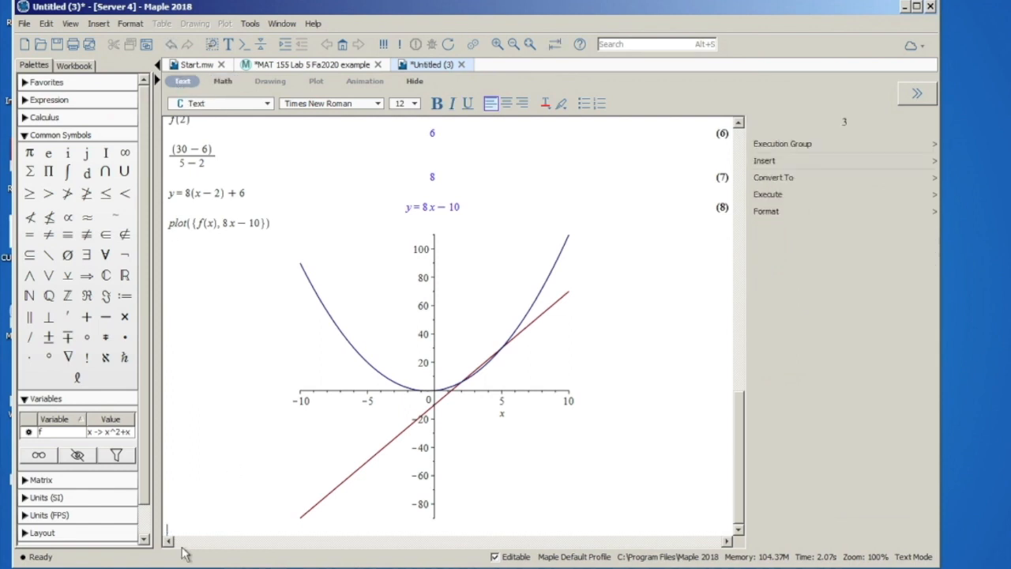
type(",f(3))")
key("Return")
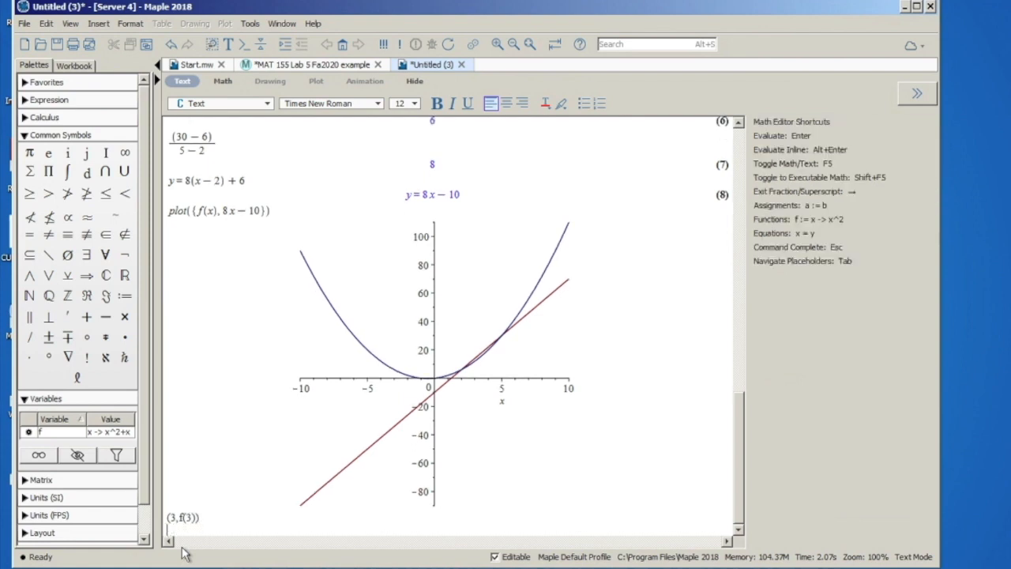
left_click(222, 85)
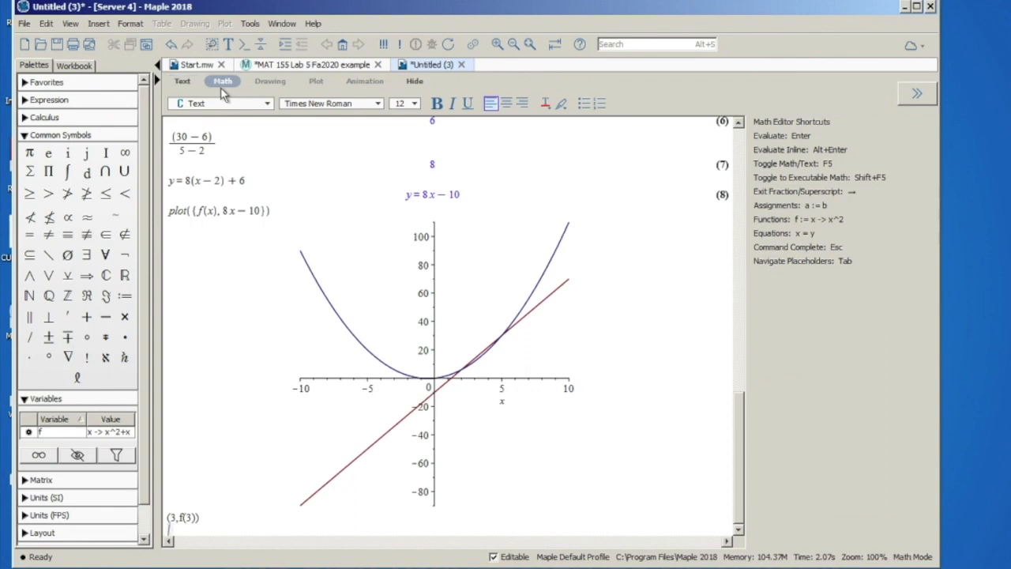
type("f(3)")
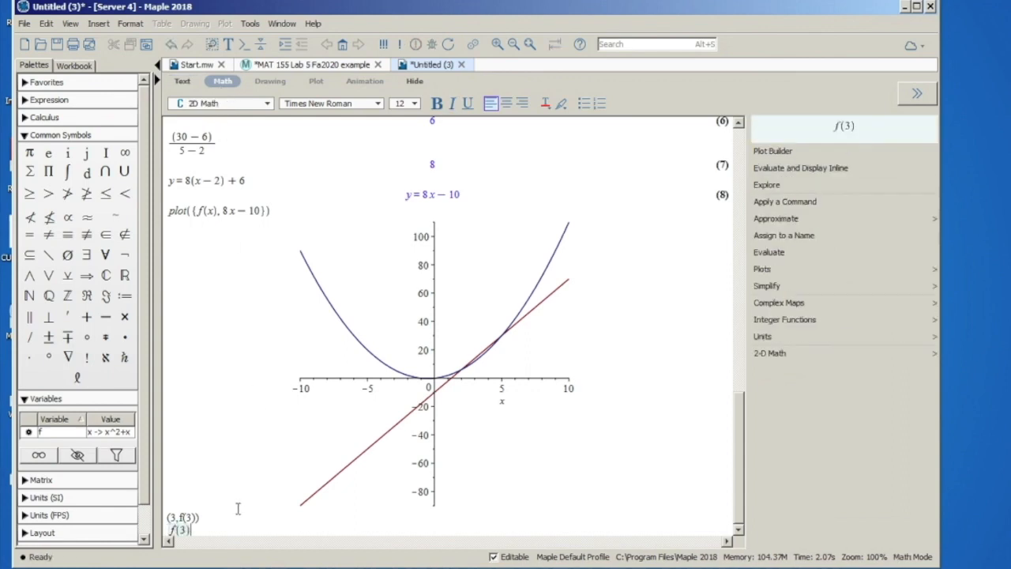
key("Return")
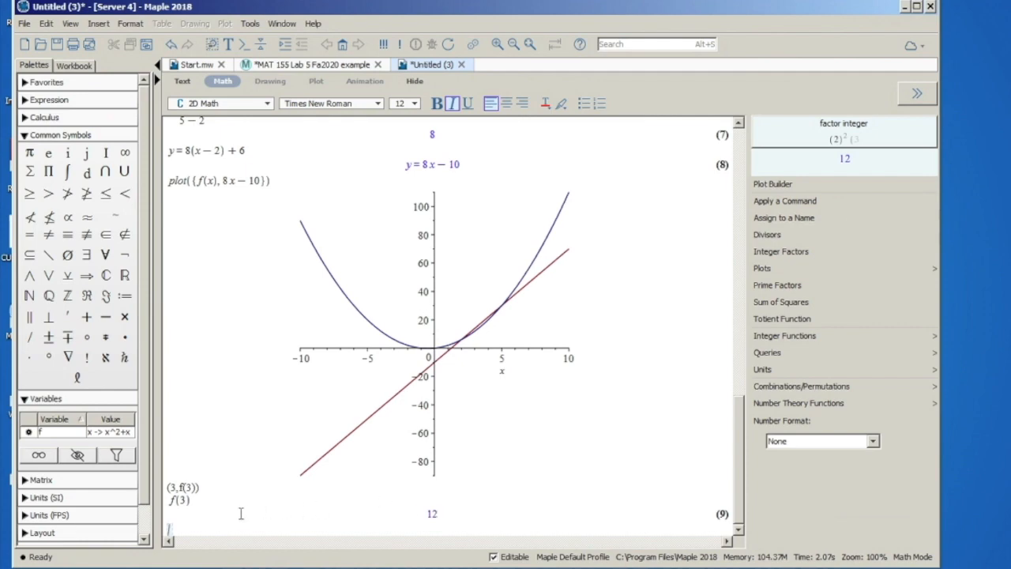
Compute the slope between (3,f(3)) and (5,f(5)) as the math fraction (30-12)/(5-3).
type("(30")
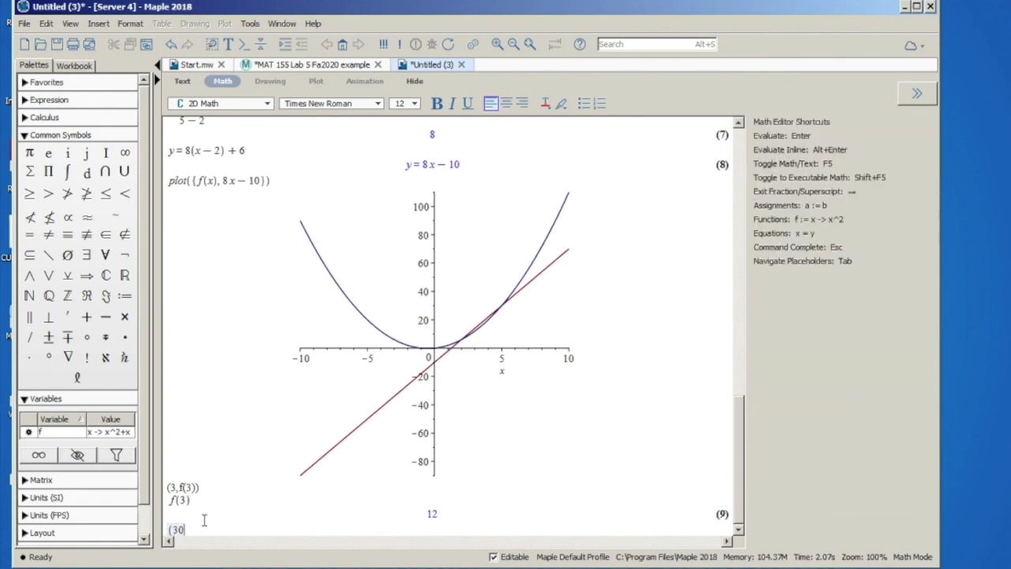
type("-12)")
key("Return")
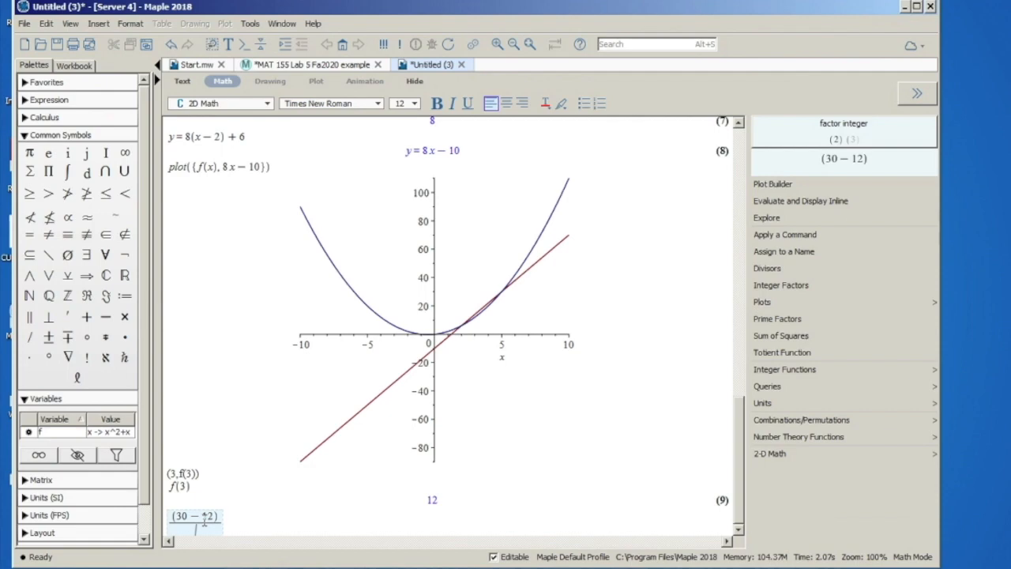
type("5")
type("-")
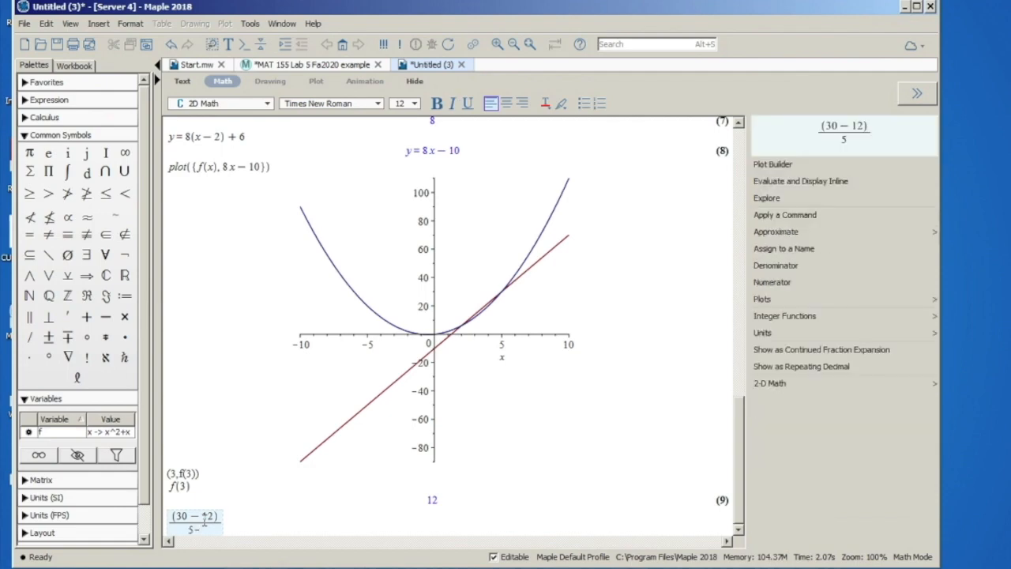
type("3")
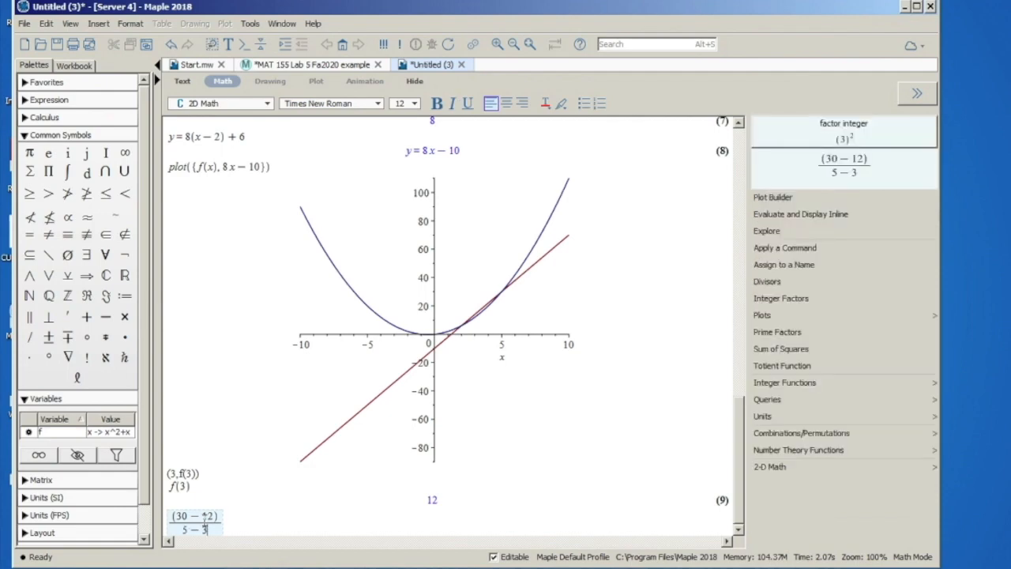
key("Return")
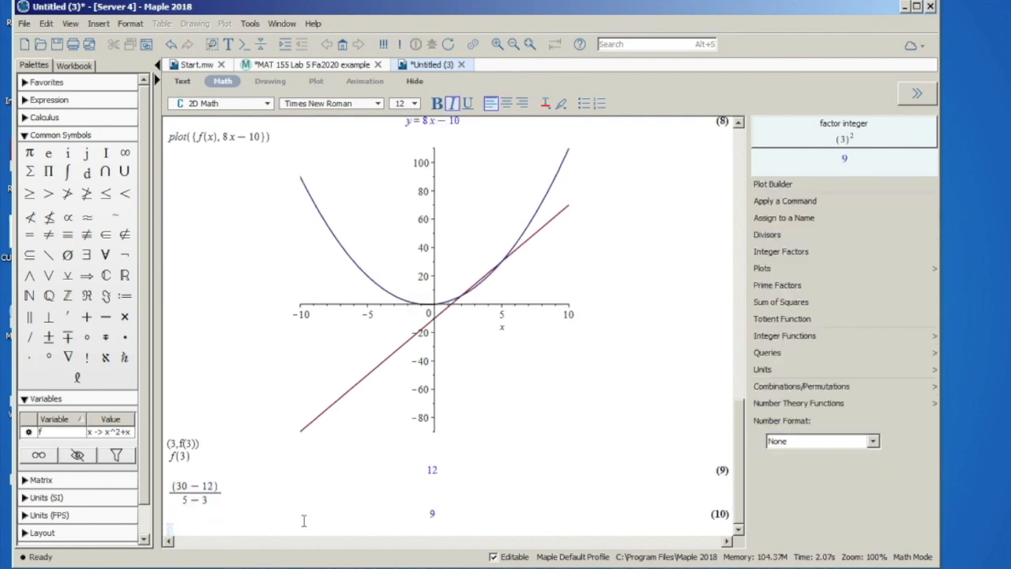
Enter and evaluate the line equation y = 9(x-3) + 12 below the third slope result.
type("y=")
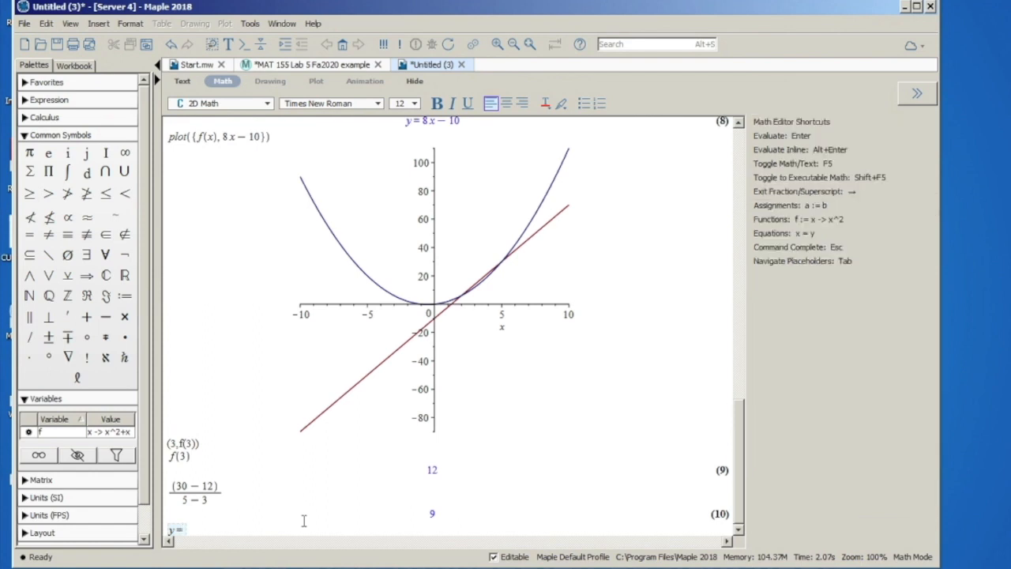
type("9(x-2")
key("BackSpace")
type("3) ")
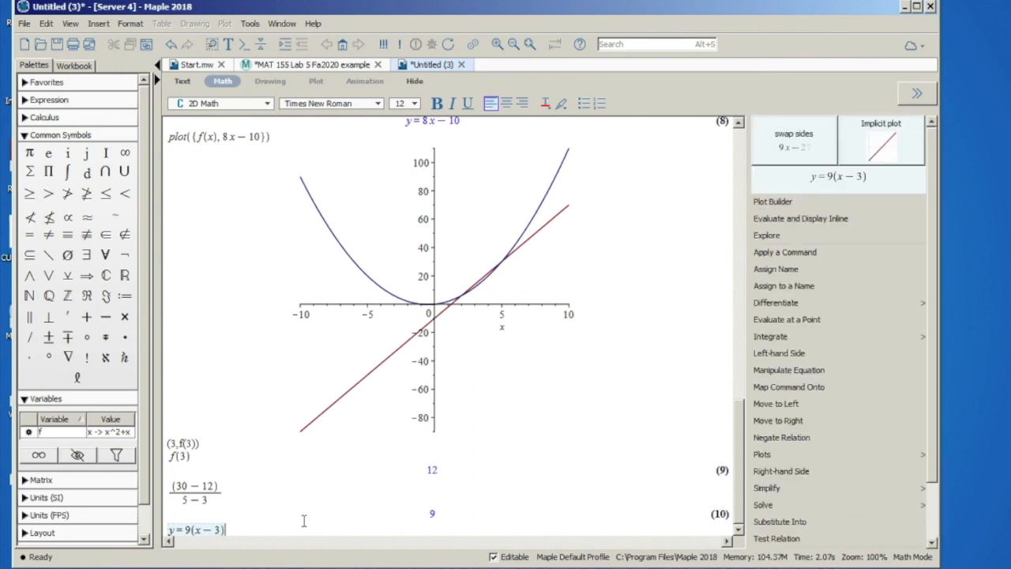
type("+ 12")
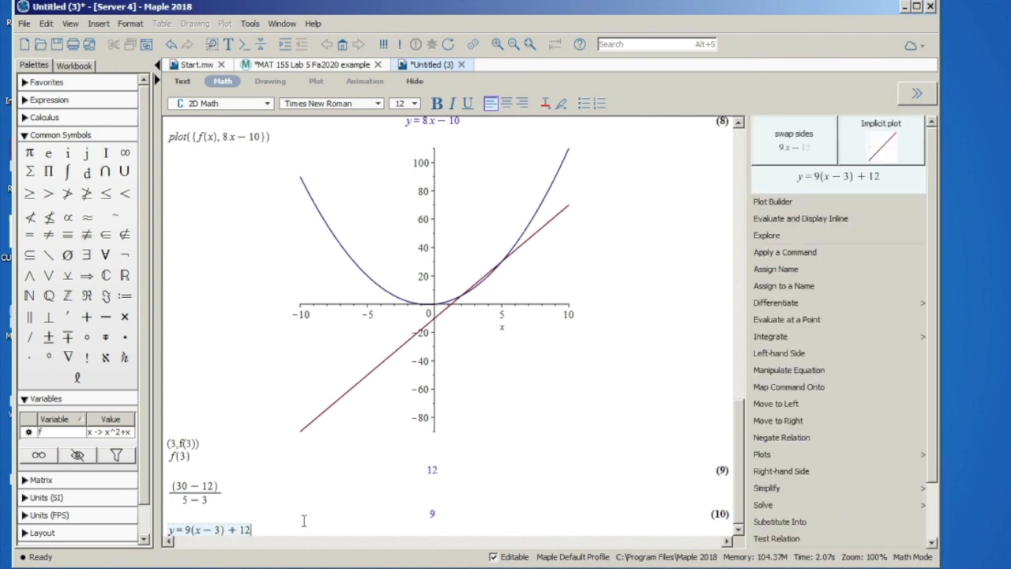
key("Return")
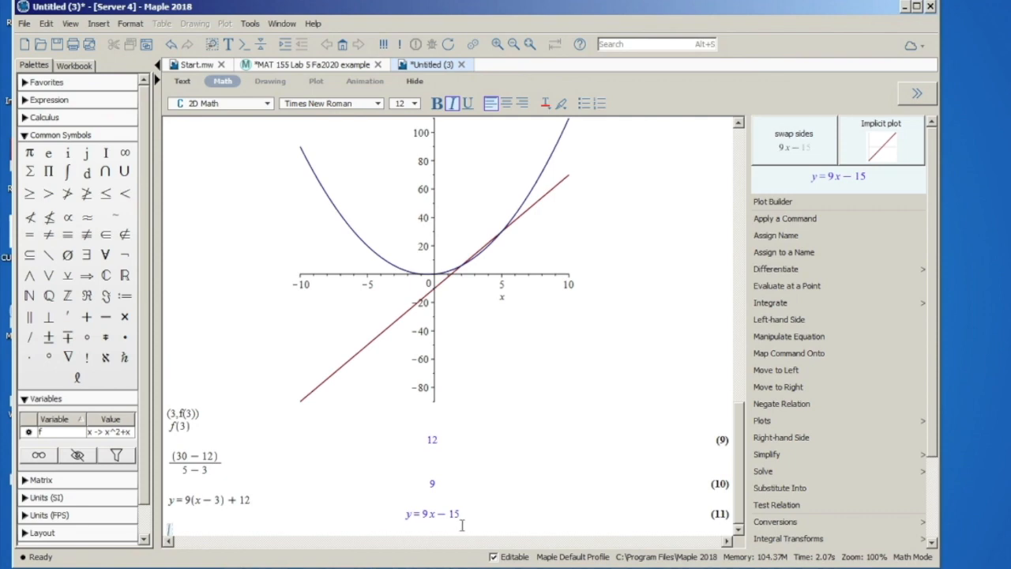
Enter and evaluate plot({f(x), 9x-15}) below the third line equation.
type("plot(")
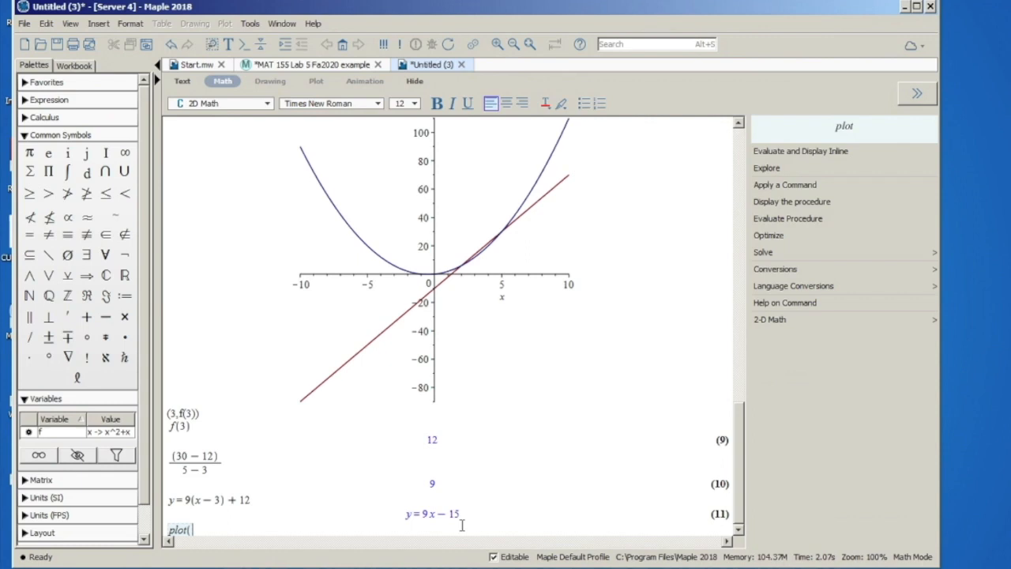
type(" [f(x),9x")
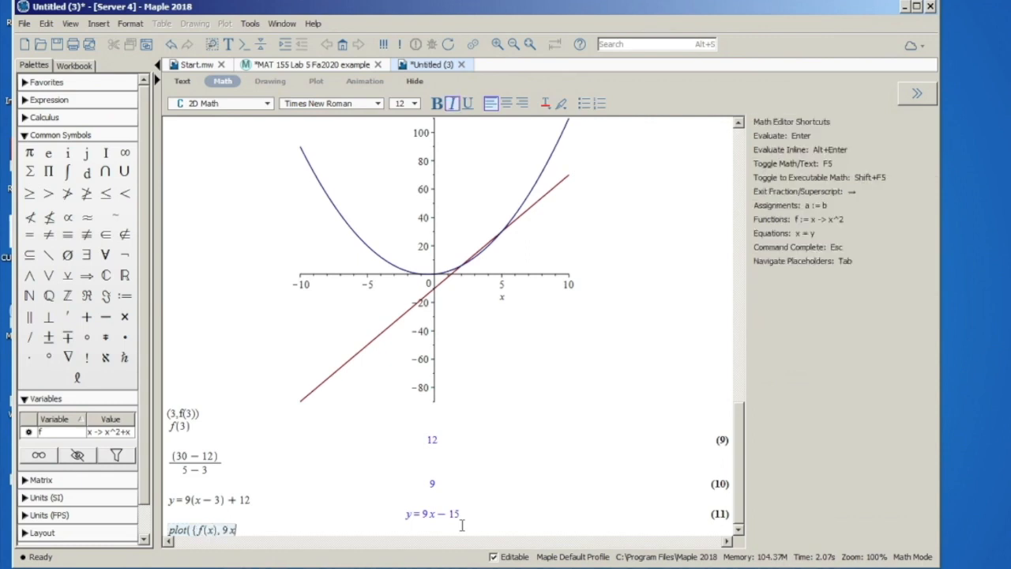
type("-15")
key("Return")
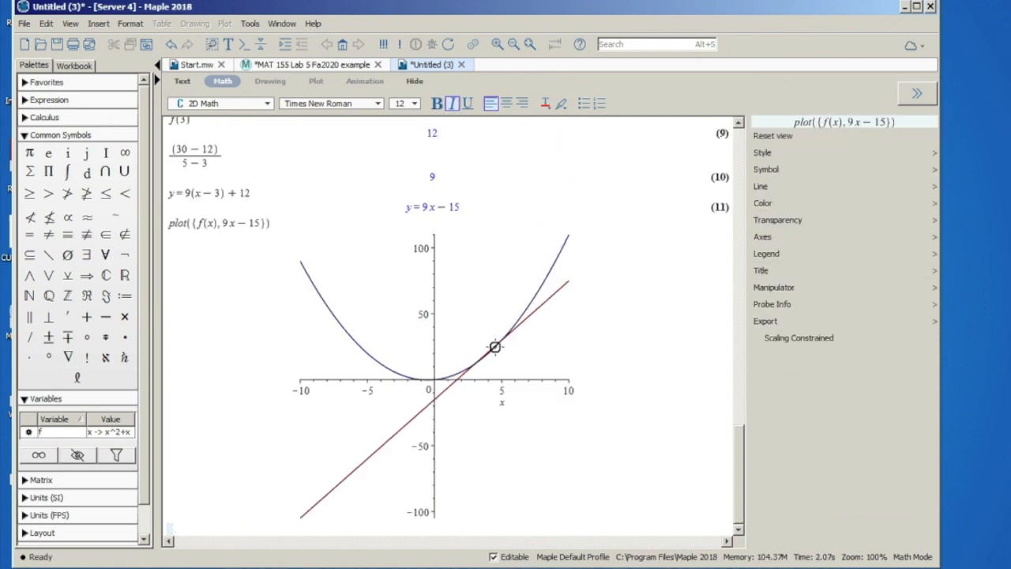
Add the range x = 2..6 to the plot command for f(x) and 9x-15, and re-evaluate it.
left_click(270, 224)
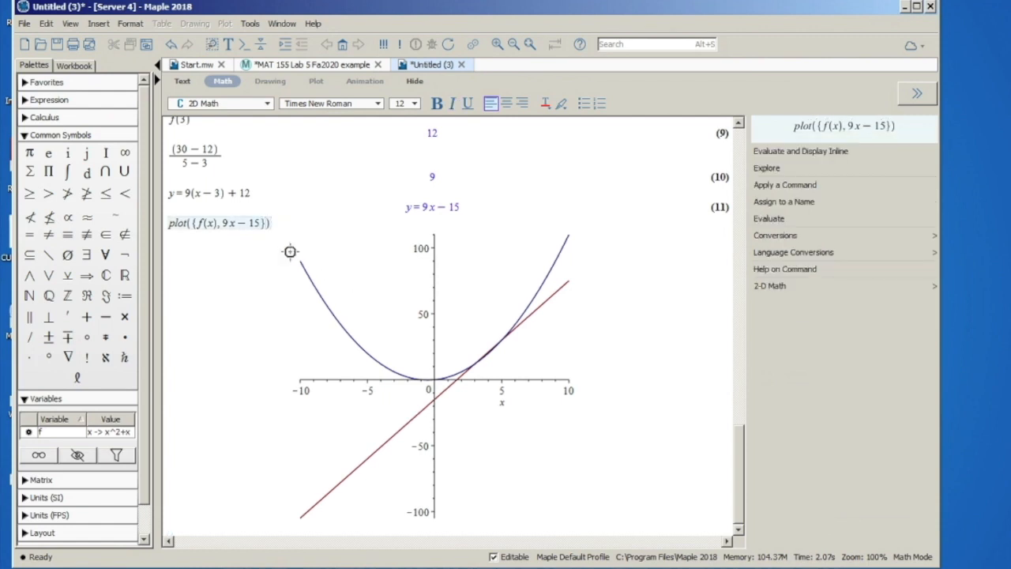
type(", x = ")
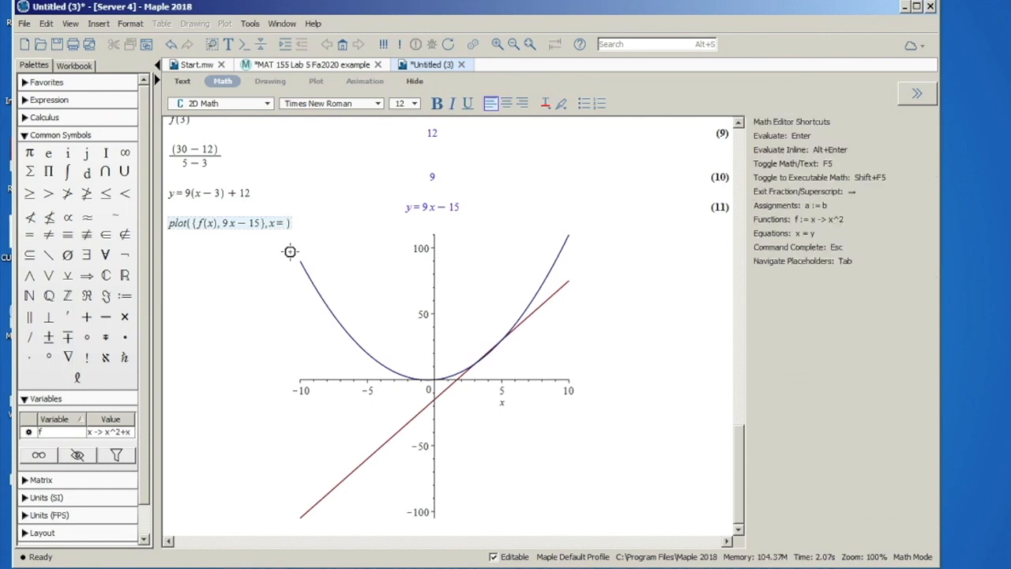
type("2 ..")
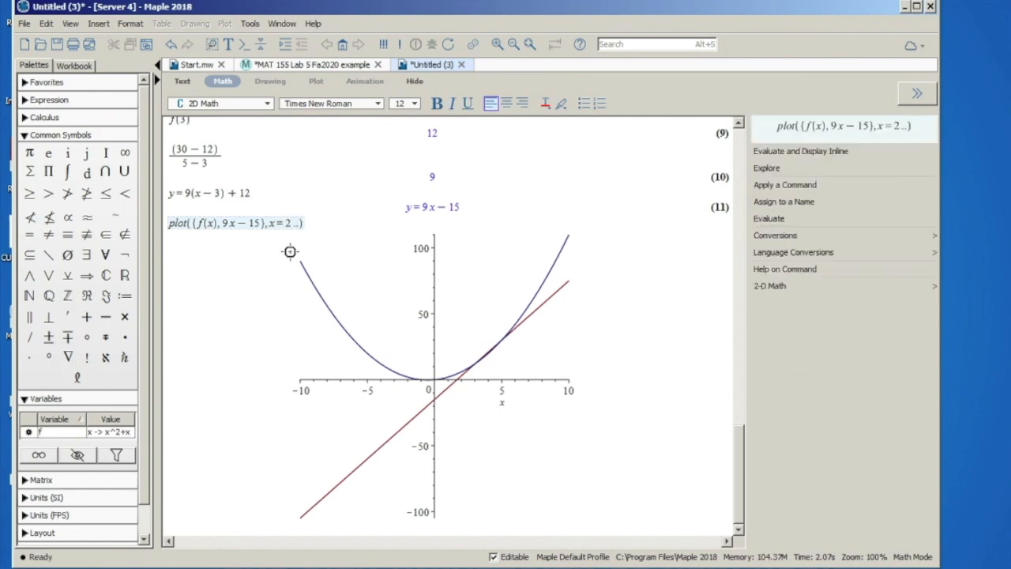
type("6")
key("Return")
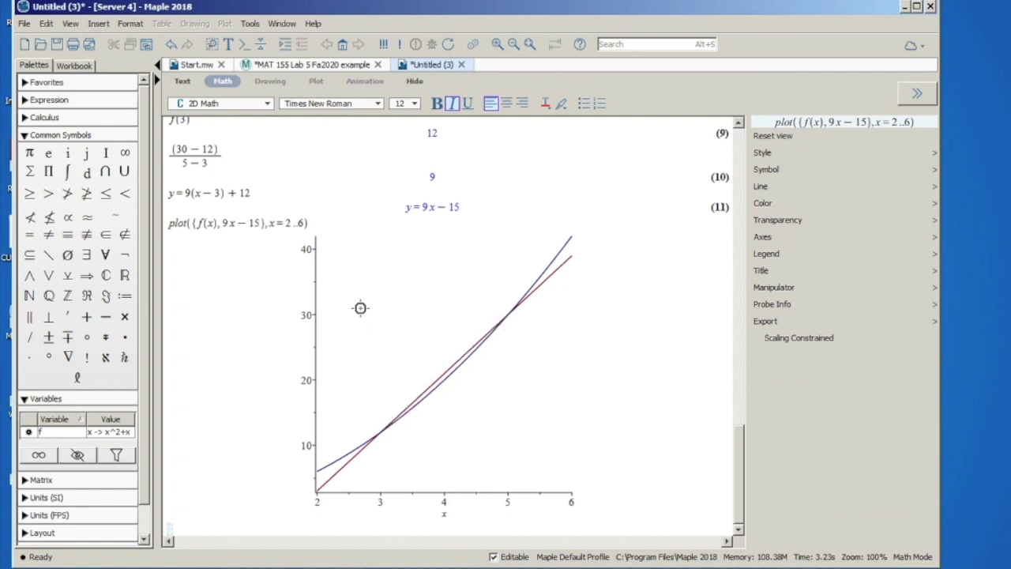
left_click(306, 224)
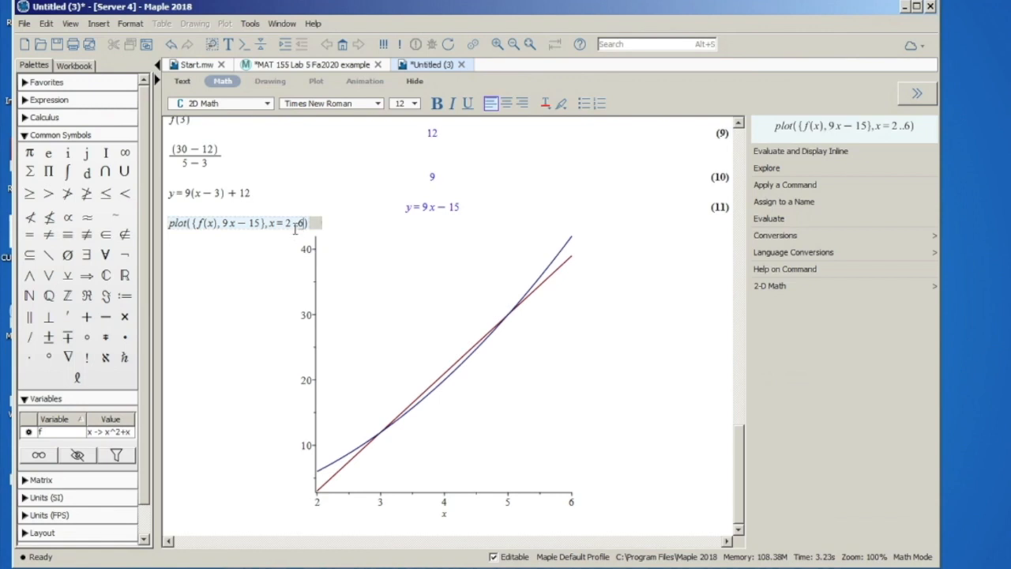
Add the text label (4(f(4)) below the third graph and evaluate f(4) as math on the line beneath it.
left_click(203, 529)
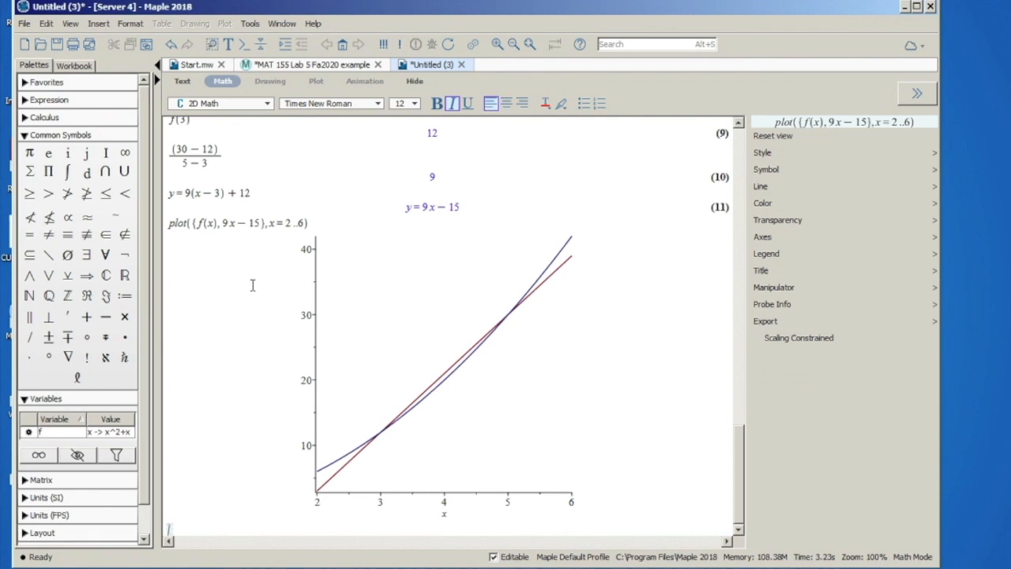
left_click(183, 81)
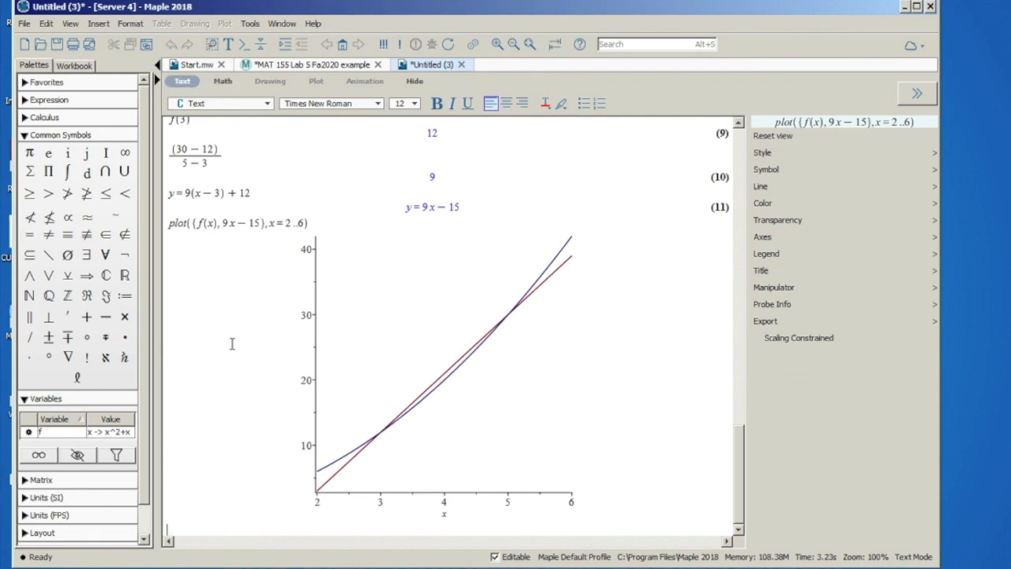
type("4(f(4))")
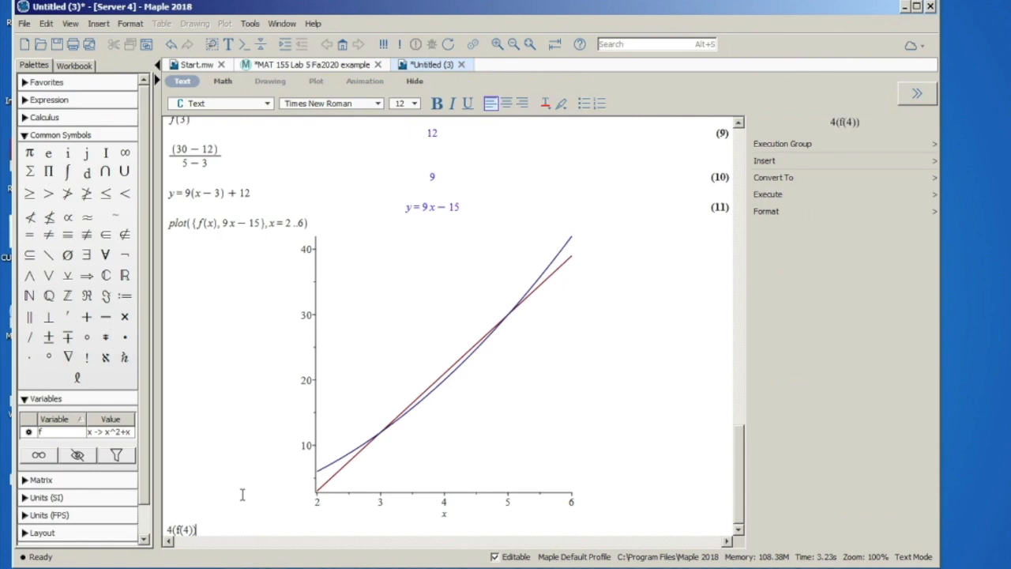
type("(")
left_click(210, 531)
key("Return")
left_click(222, 81)
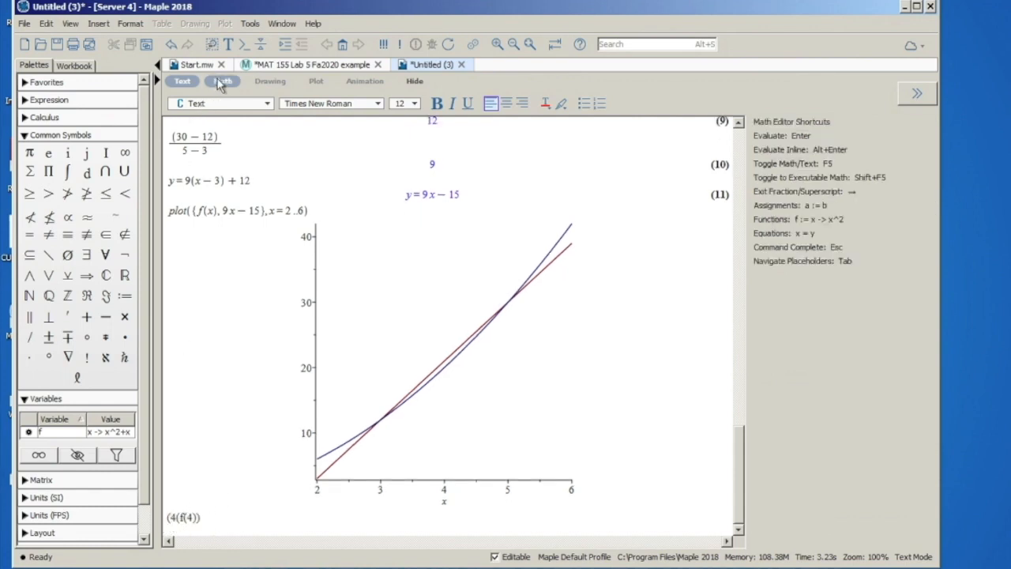
type("f(4)")
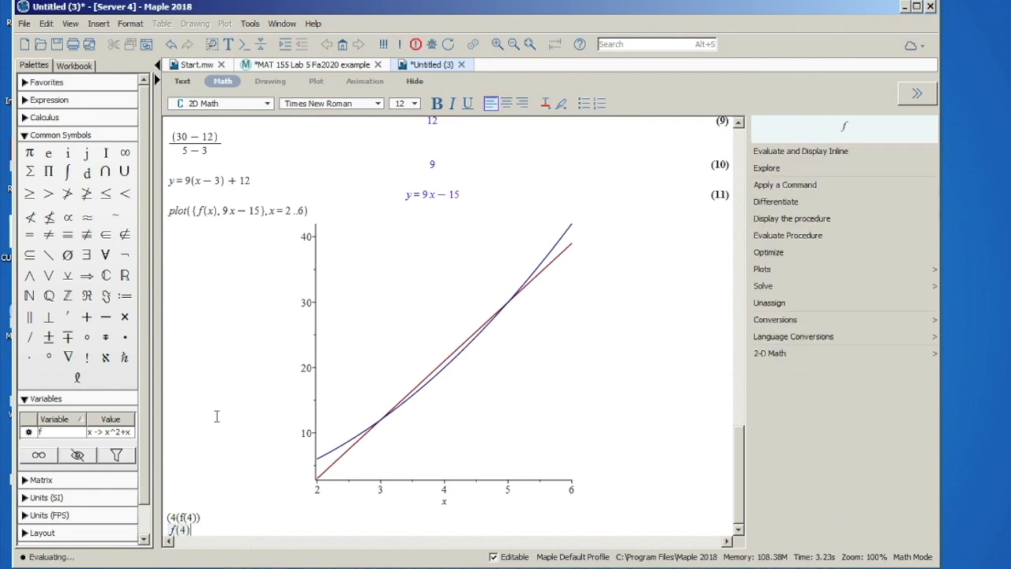
key("Return")
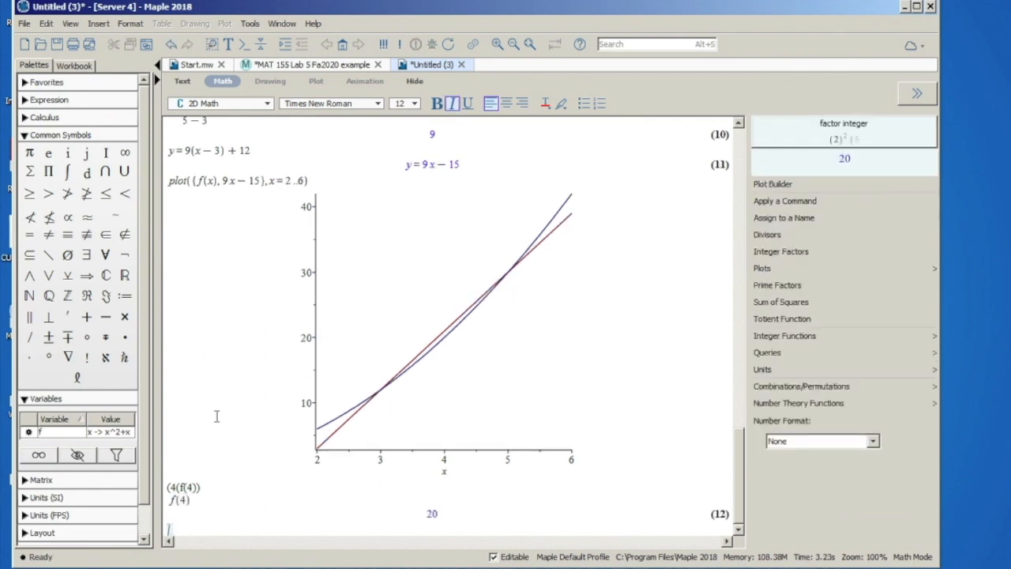
Compute the slope between (4,f(4)) and (5,f(5)) as the math fraction (30-20)/(5-4).
type("(")
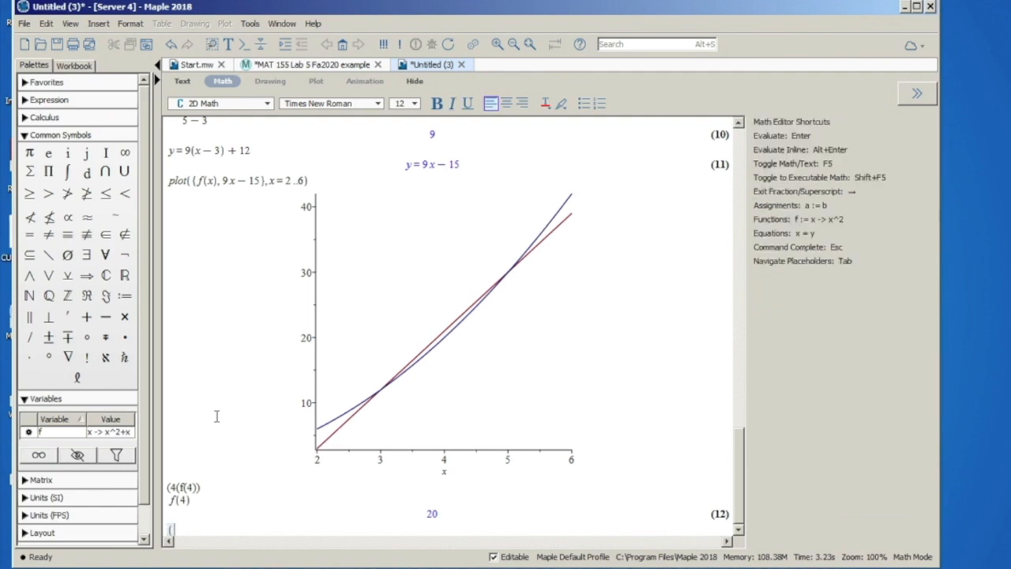
type("30")
type("-20)")
key("Return")
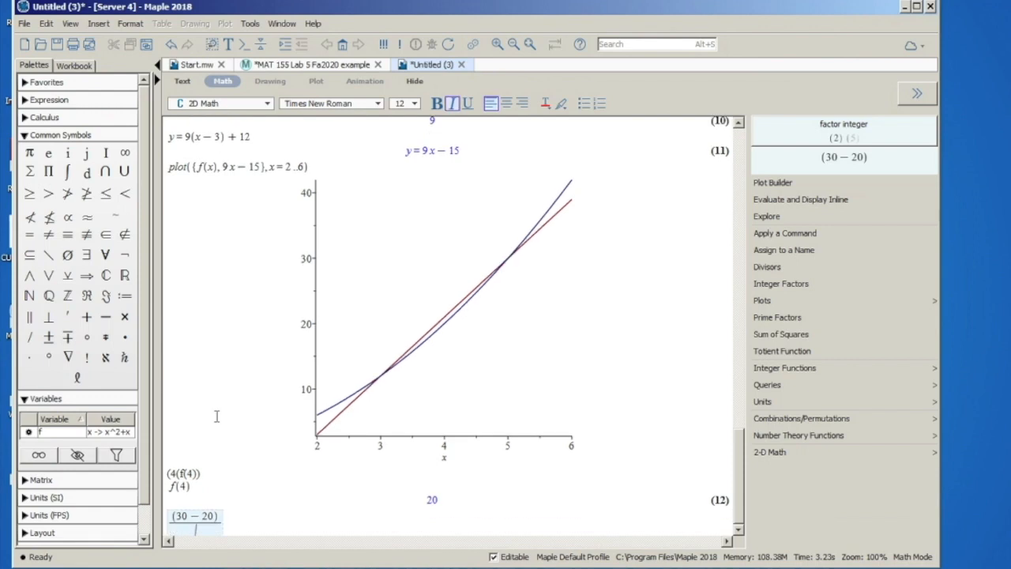
type("5-4")
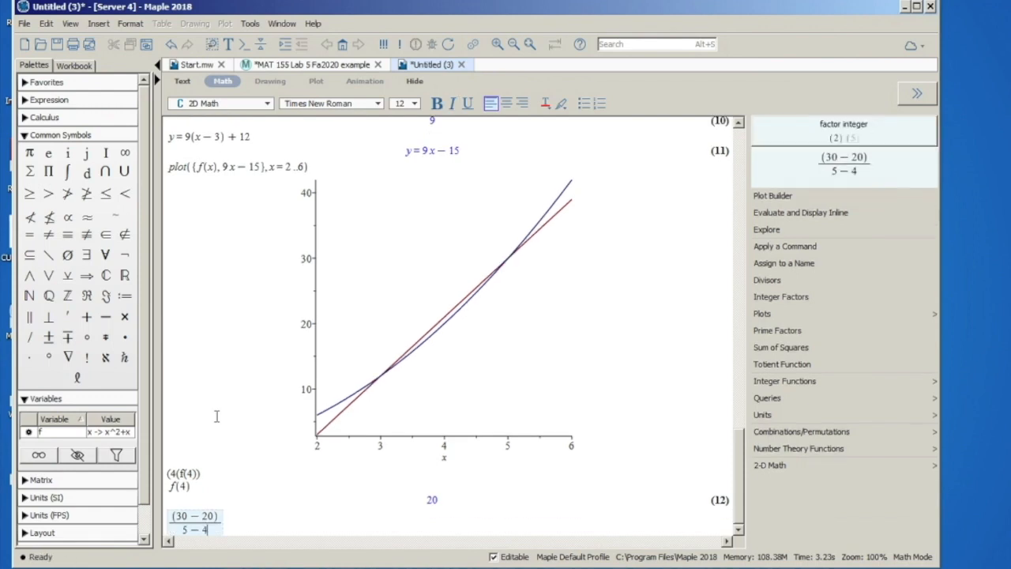
key("Return")
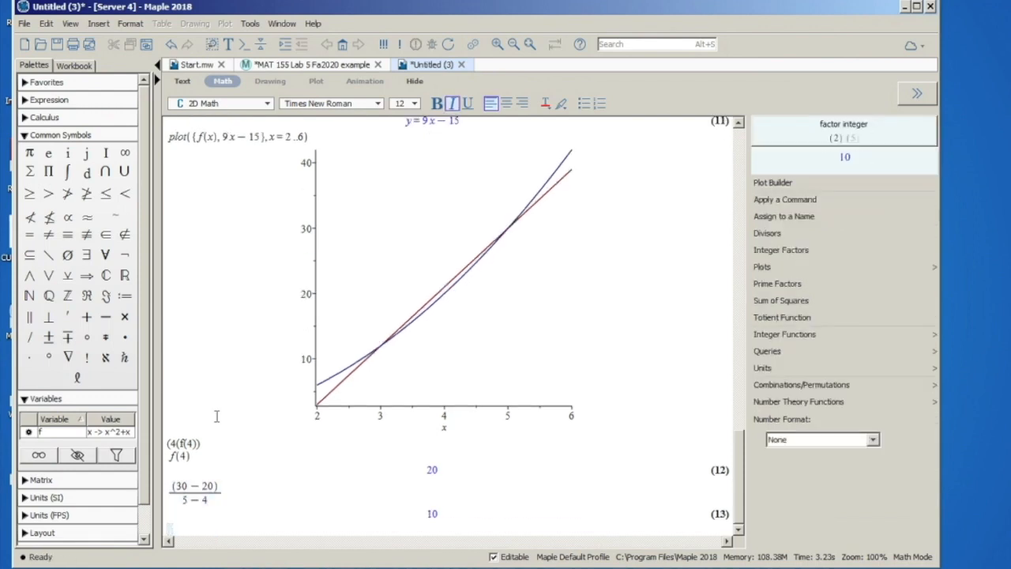
Enter and evaluate the line equation y=10(x-4)+20 below the slope result.
type("y=")
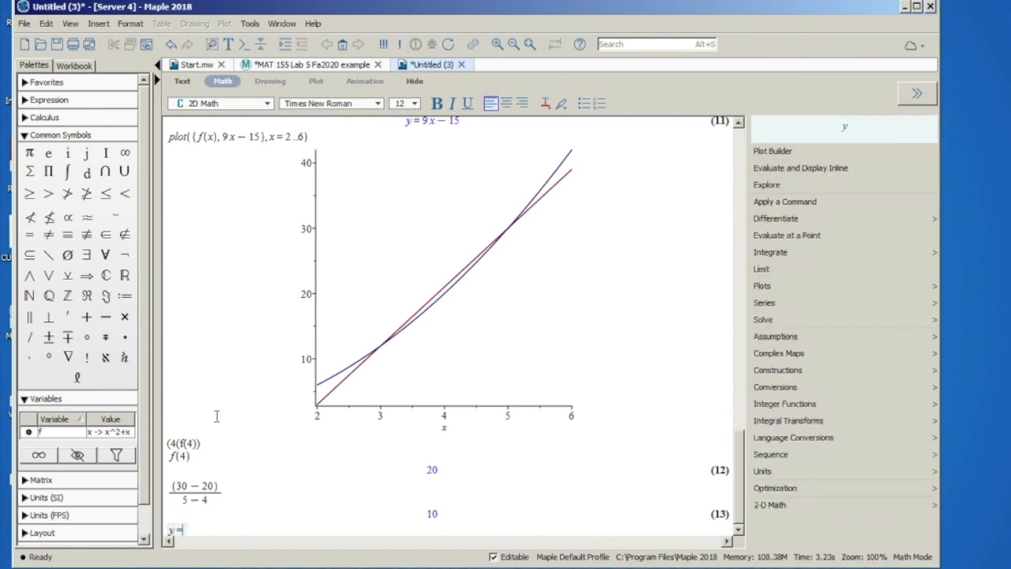
type("10(")
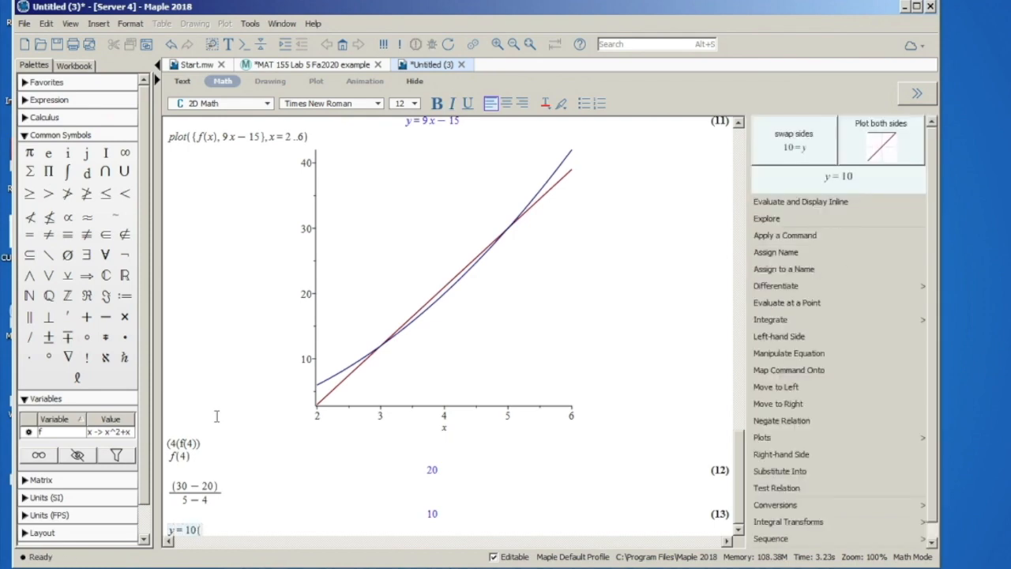
type("x-")
type("4)")
type("+20")
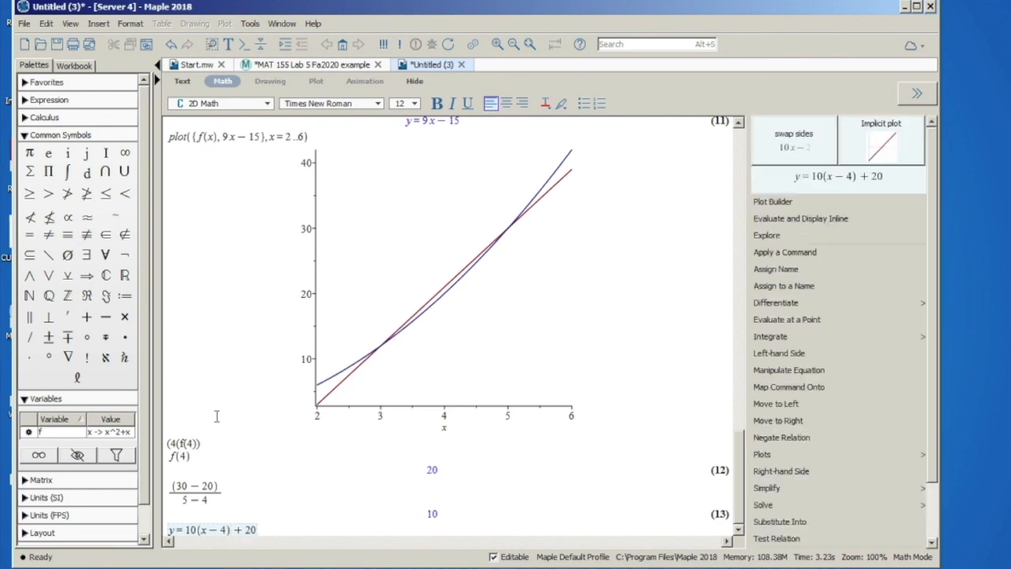
key("Return")
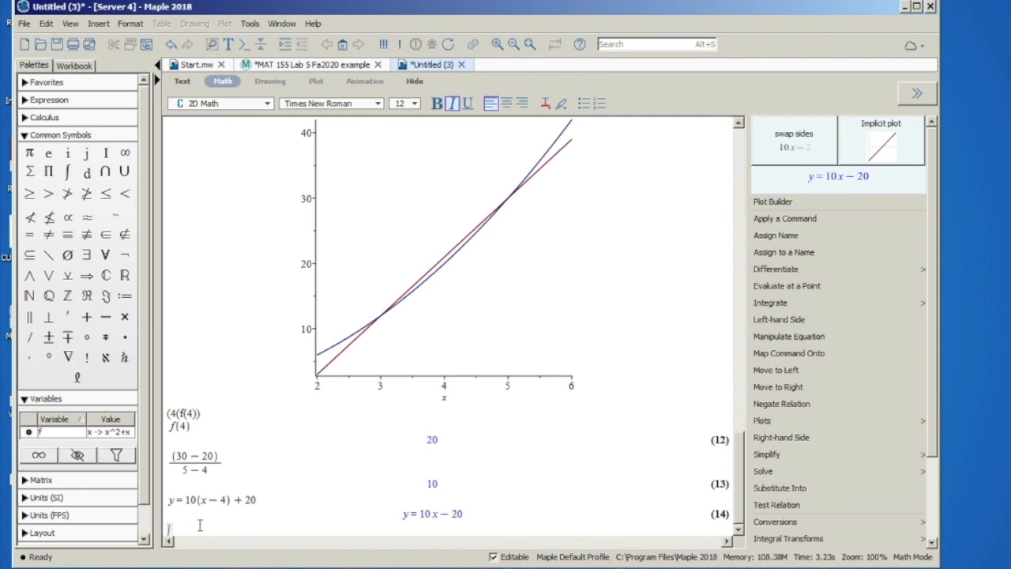
Enter and evaluate plot({f(x), 10x-20}) below the fourth line equation.
type("plot")
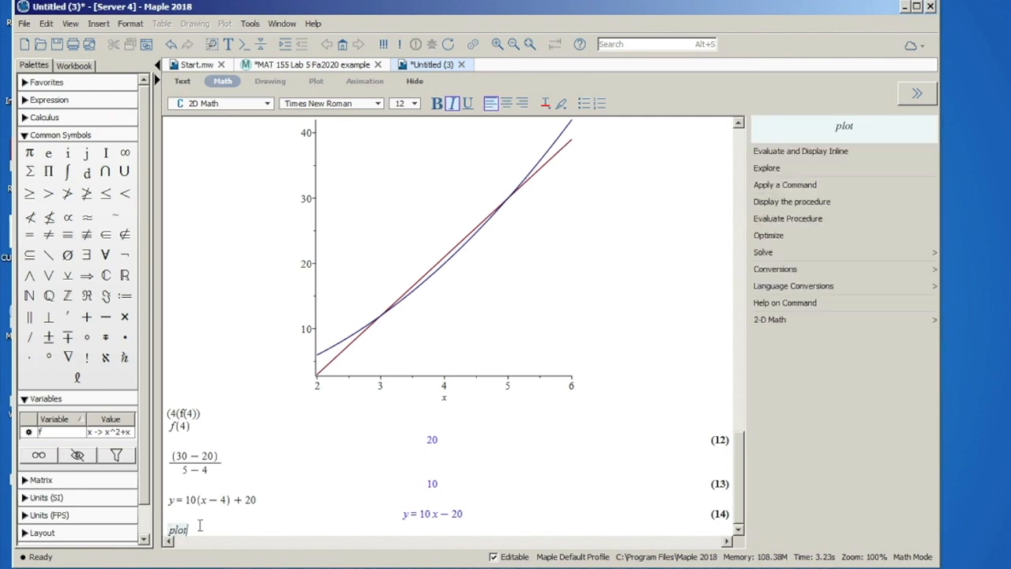
type("([f(x)")
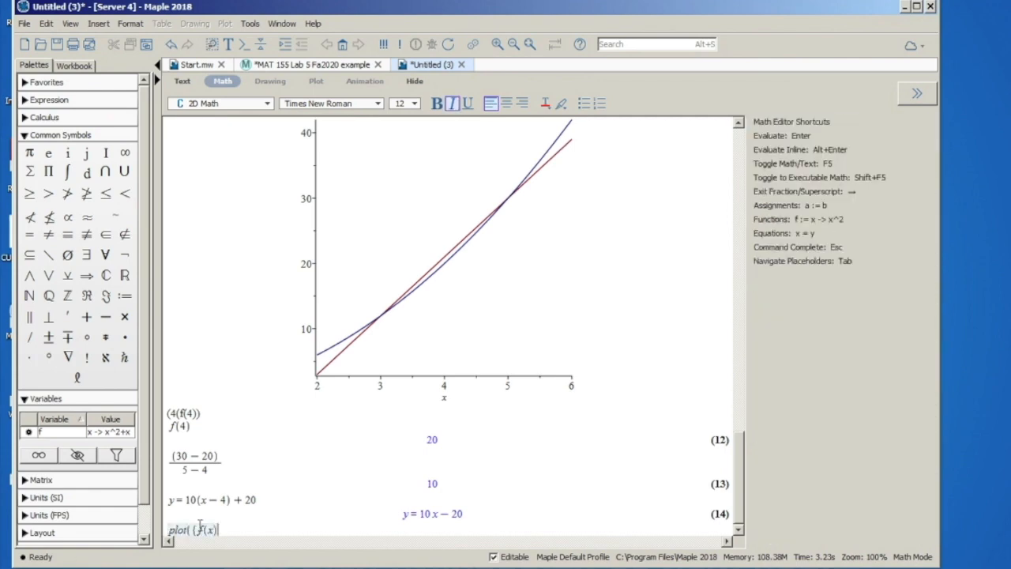
type(",")
type("10x-20")
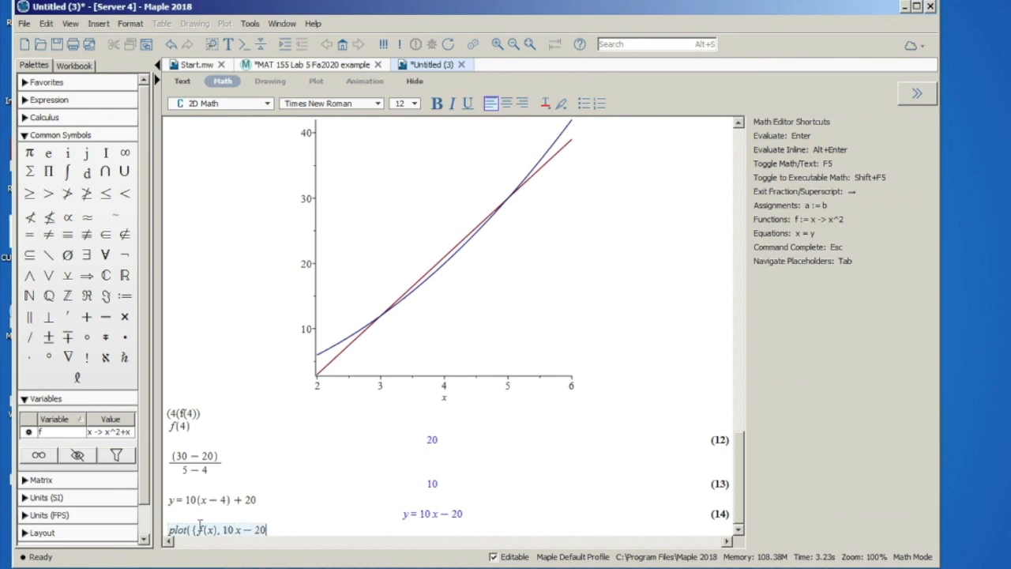
type(")")
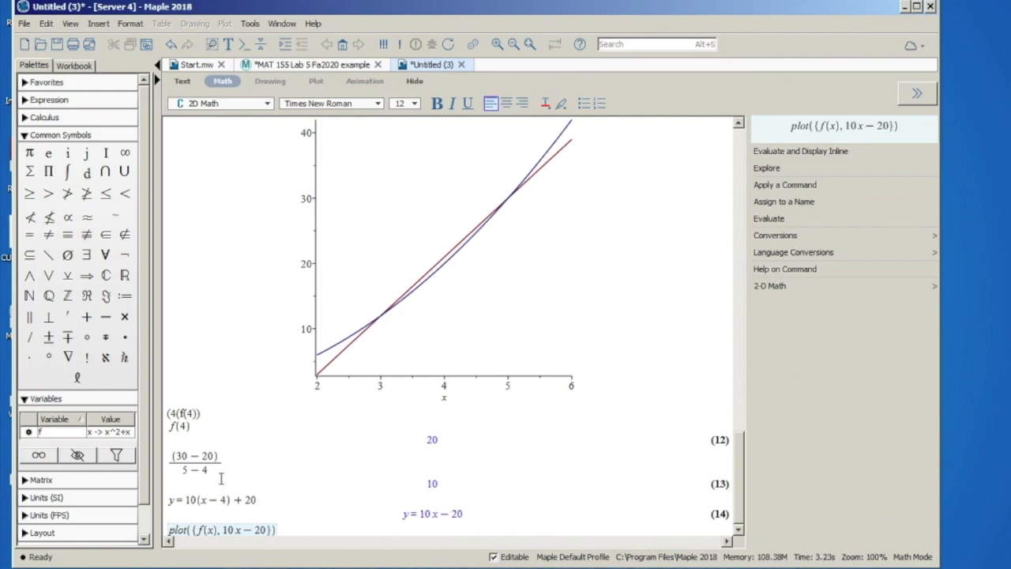
key("Return")
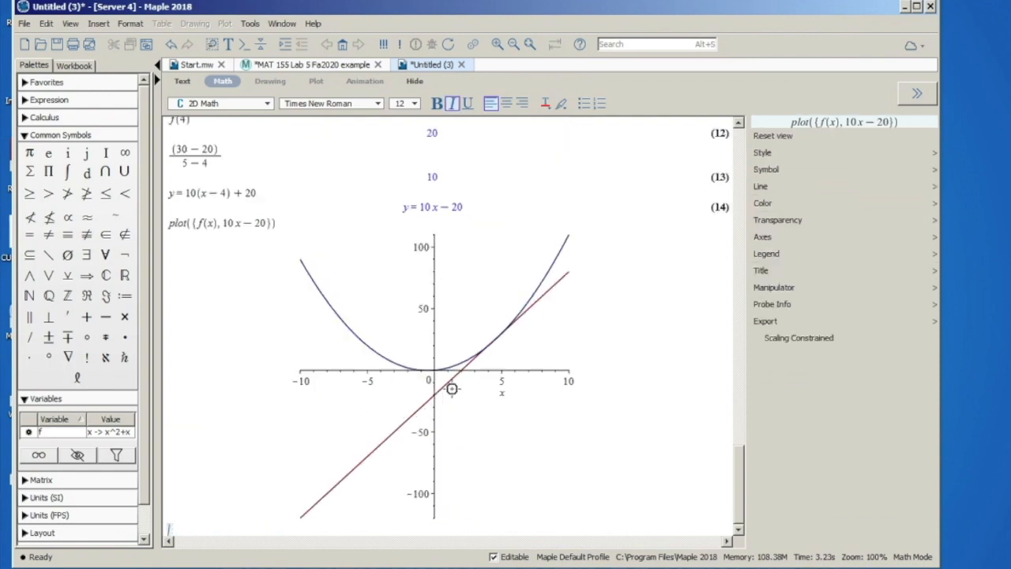
Add the range x = 3..6 to the plot command for f(x) and 10x-20, and re-evaluate it.
left_click(273, 227)
left_click(310, 247)
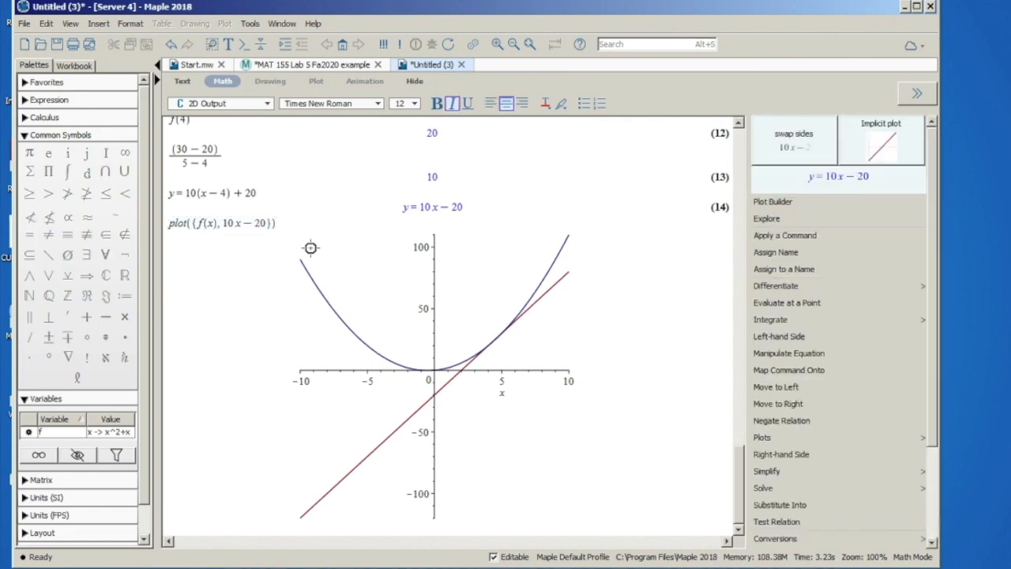
left_click(272, 224)
key("Right")
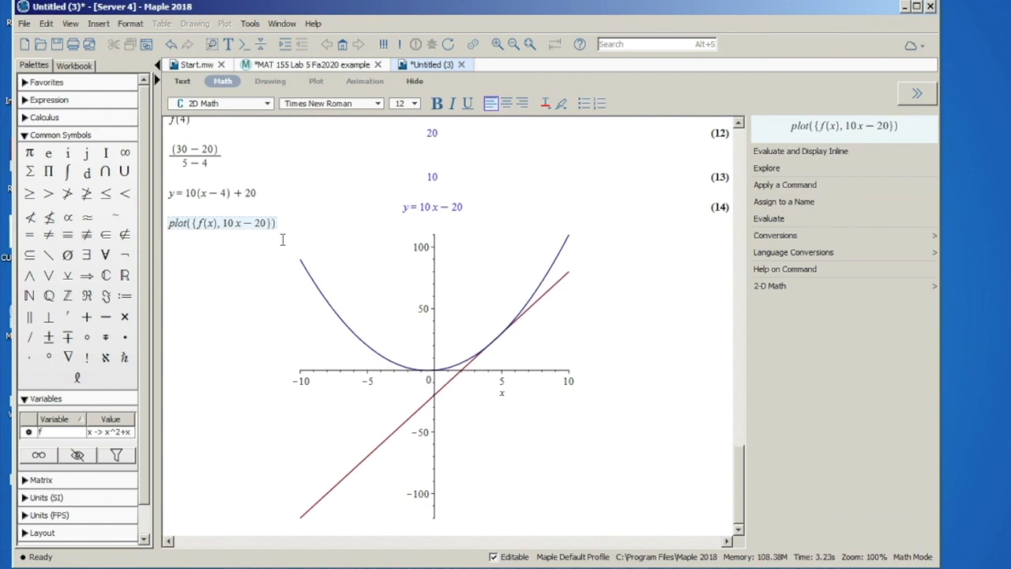
type(", x = ")
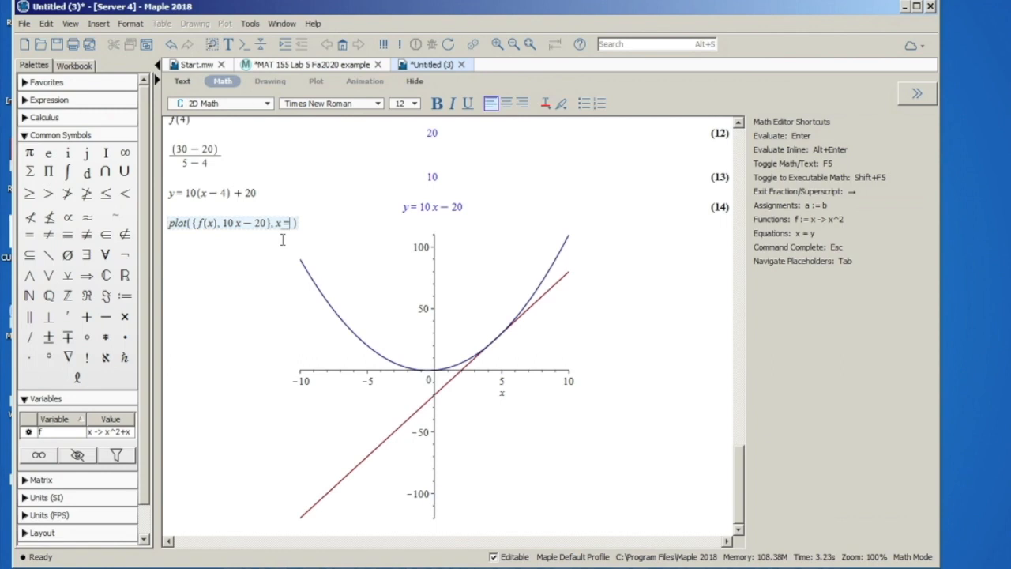
type("3 ..6")
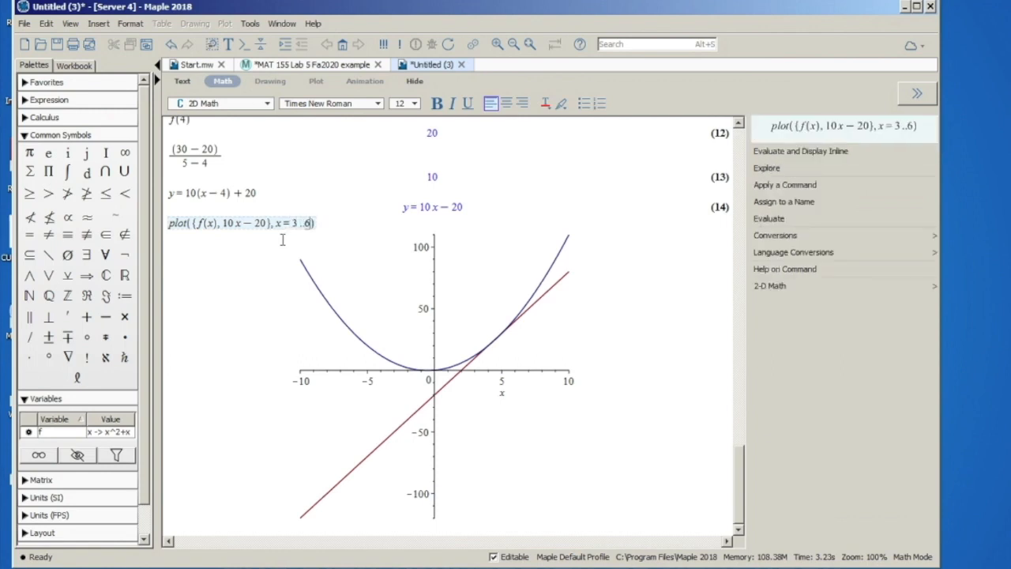
key("Return")
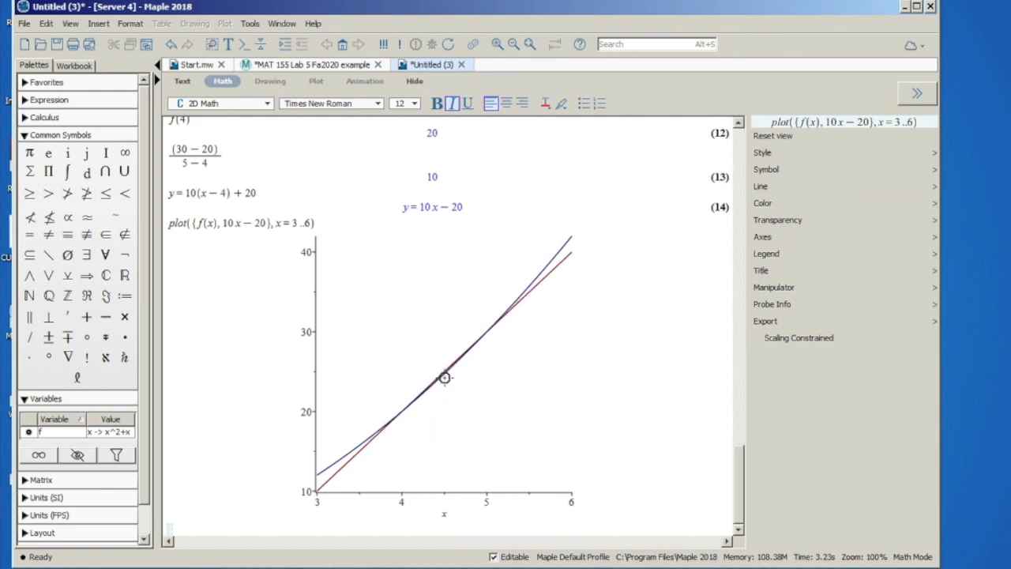
Change the range in the plot command for f(x) and 10x-20 to x = 4..5.5 and re-evaluate it.
left_click(300, 226)
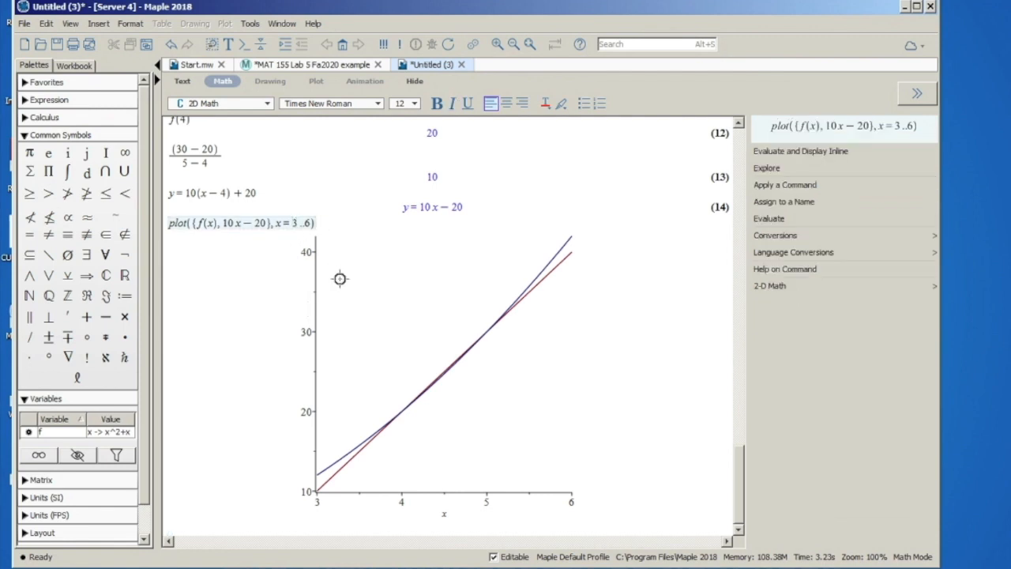
key("BackSpace")
type("4")
key("BackSpace")
type("5.5")
key("Return")
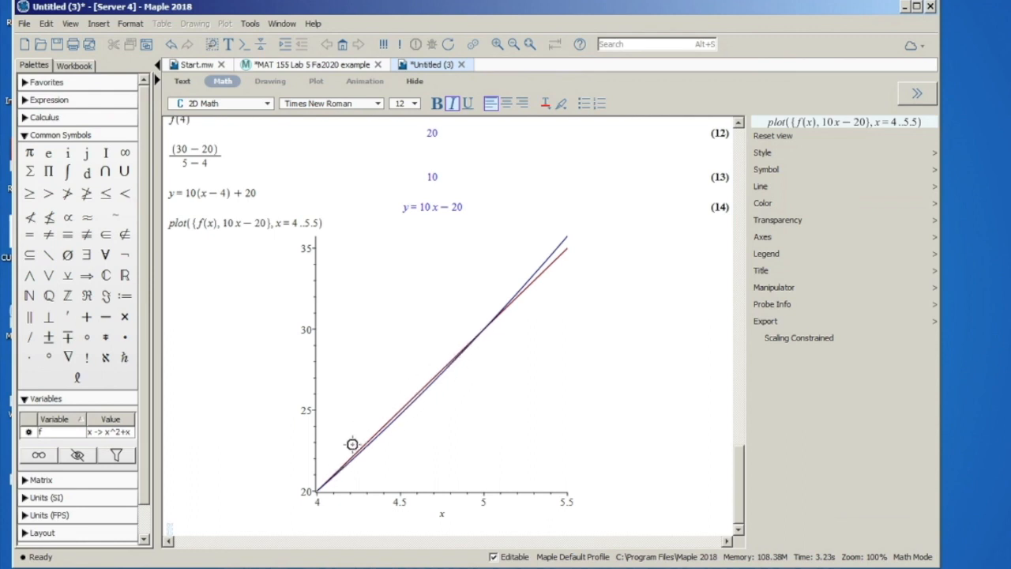
Set the lower bound of the plot command's x range to 4.5 and re-evaluate it.
left_click(298, 221)
type(".5")
key("Return")
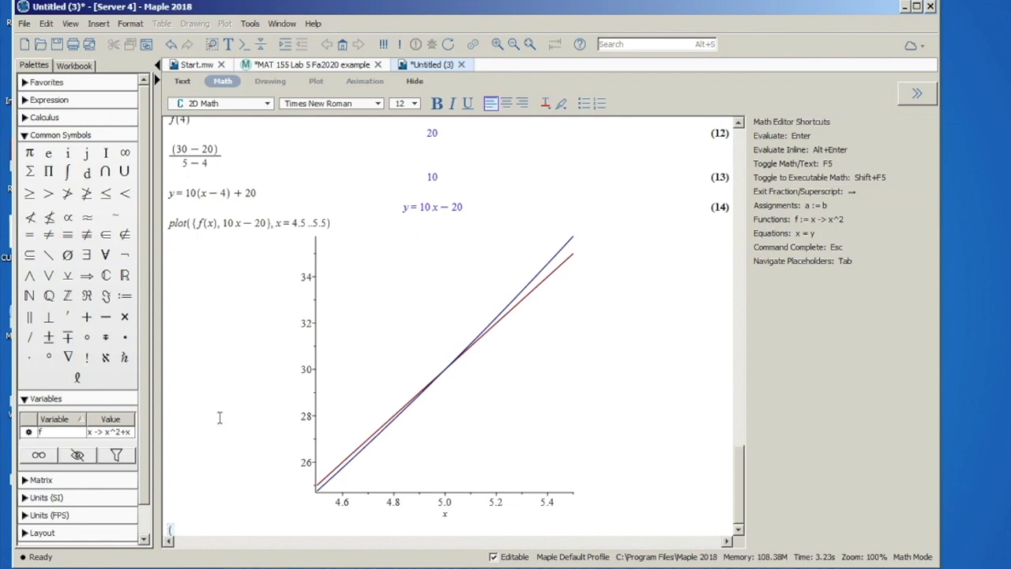
type(".5, (f")
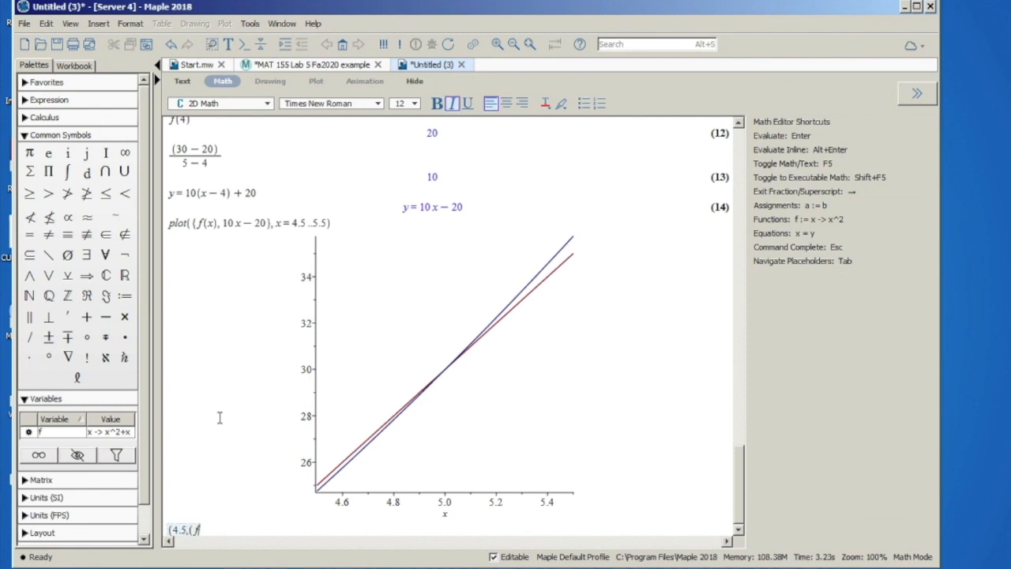
type("(4.5))")
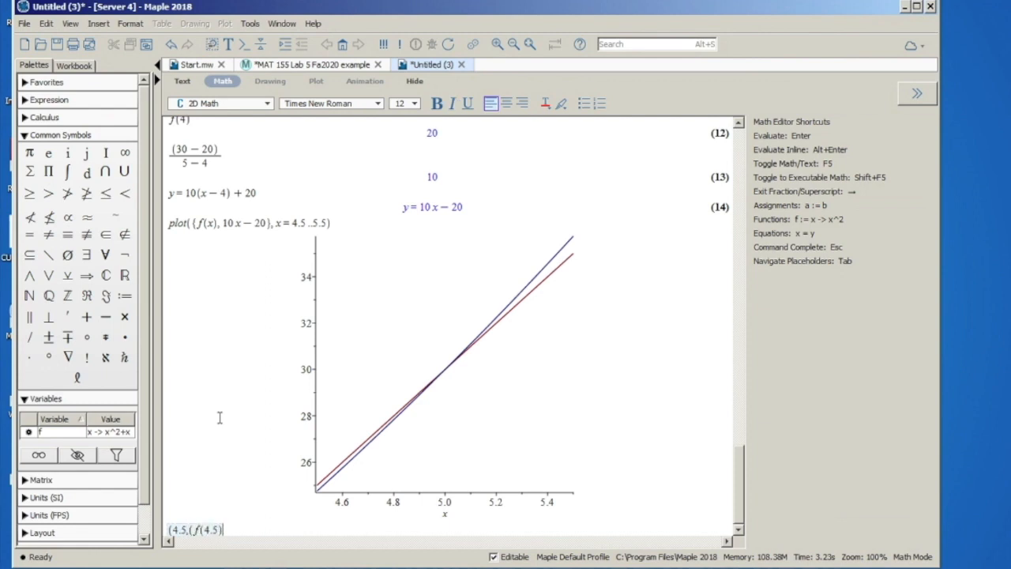
key("Return")
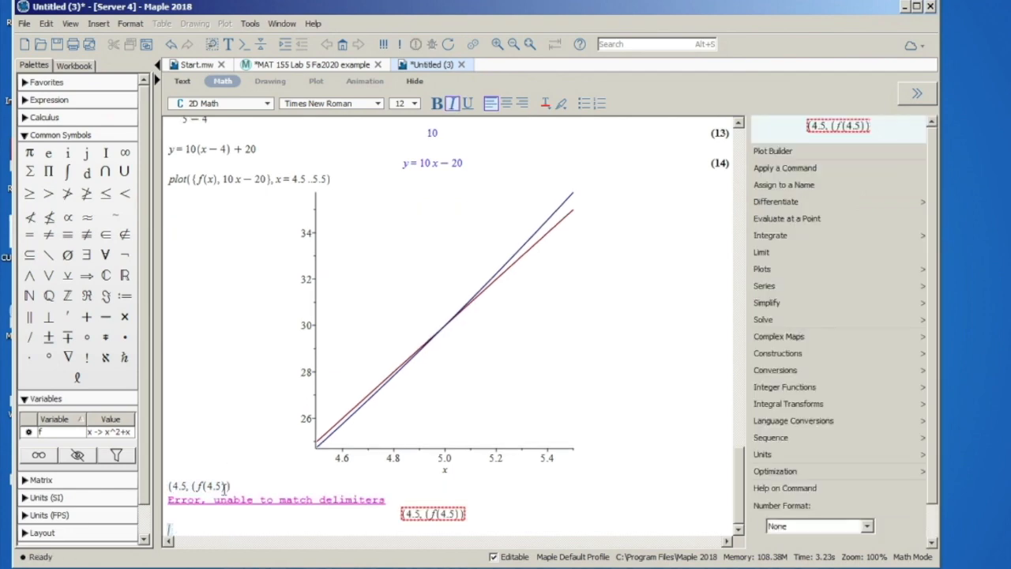
left_click_drag(237, 480, 173, 487)
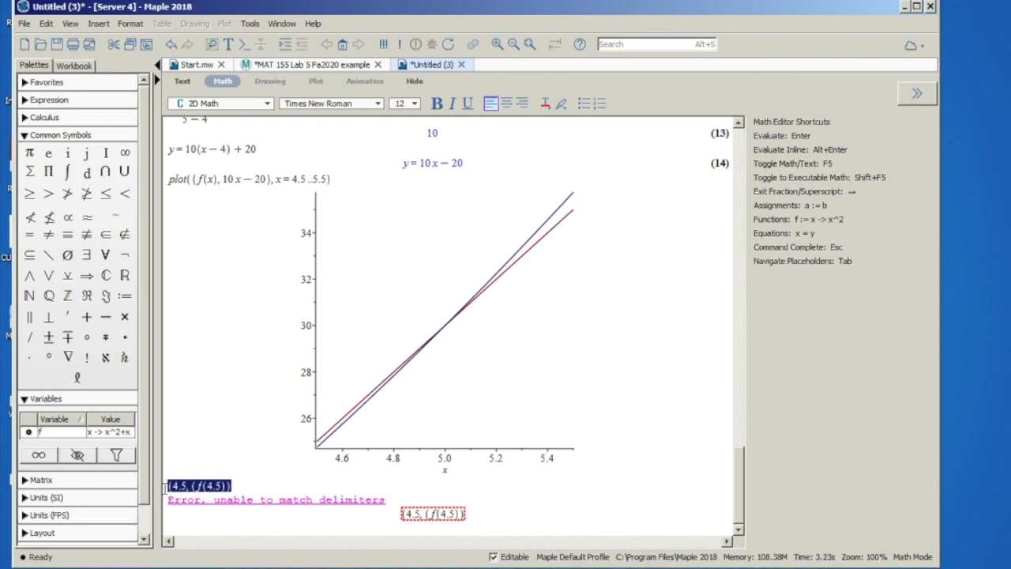
key("BackSpace")
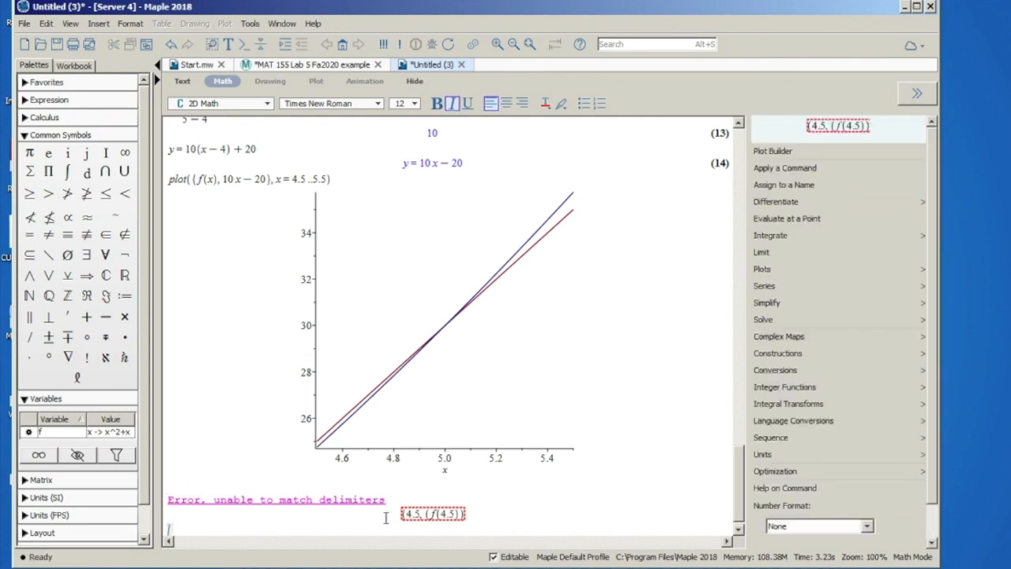
left_click_drag(412, 510, 184, 487)
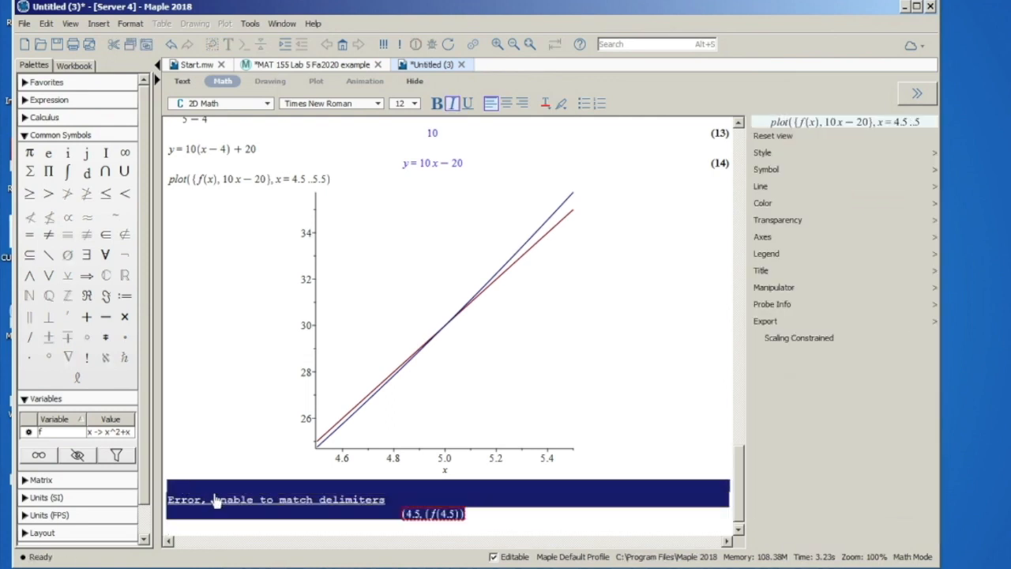
right_click(217, 501)
left_click(243, 438)
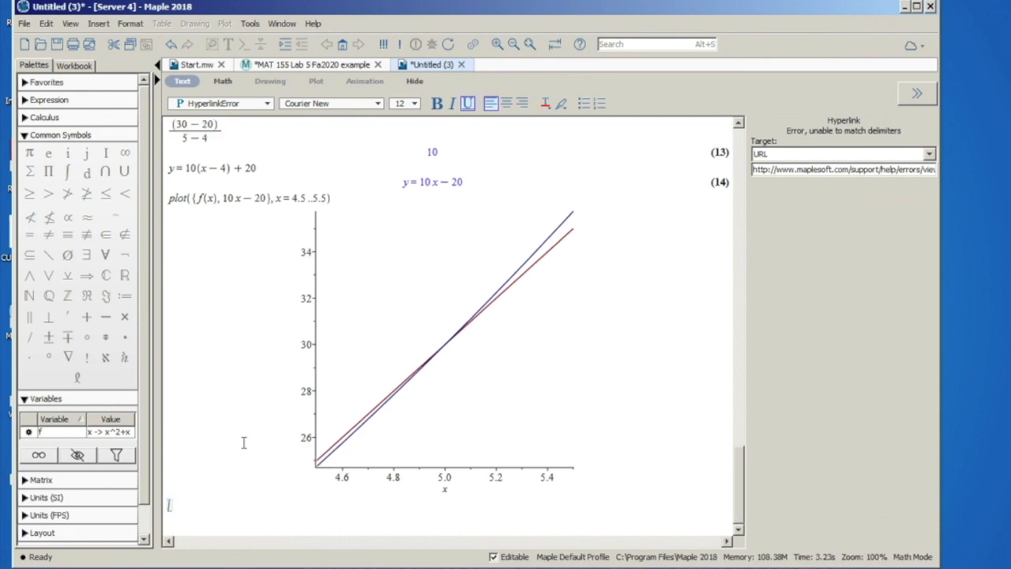
Add the plain text label (4.5,(f(4.5)) below the fourth graph.
left_click(193, 82)
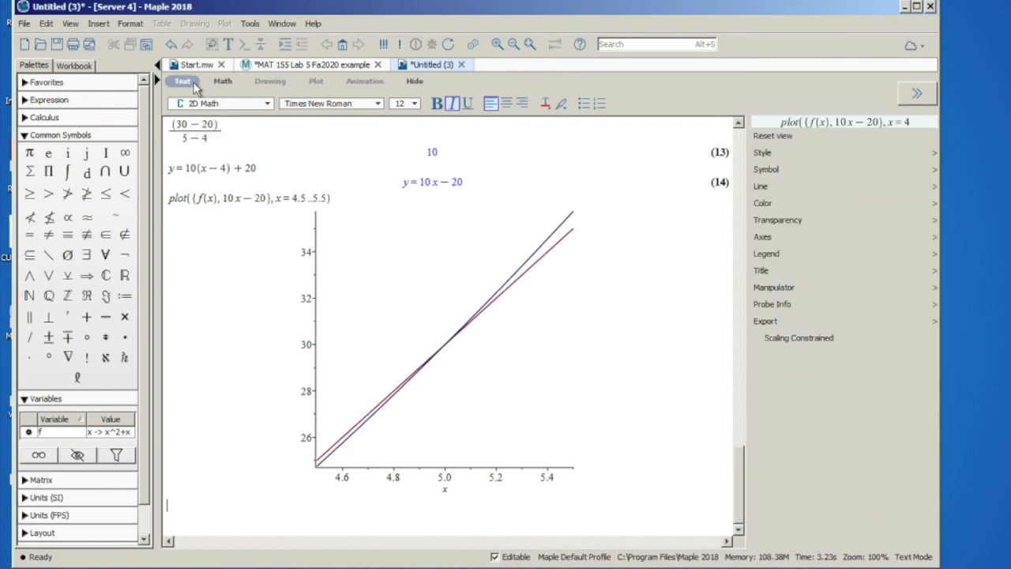
type("(")
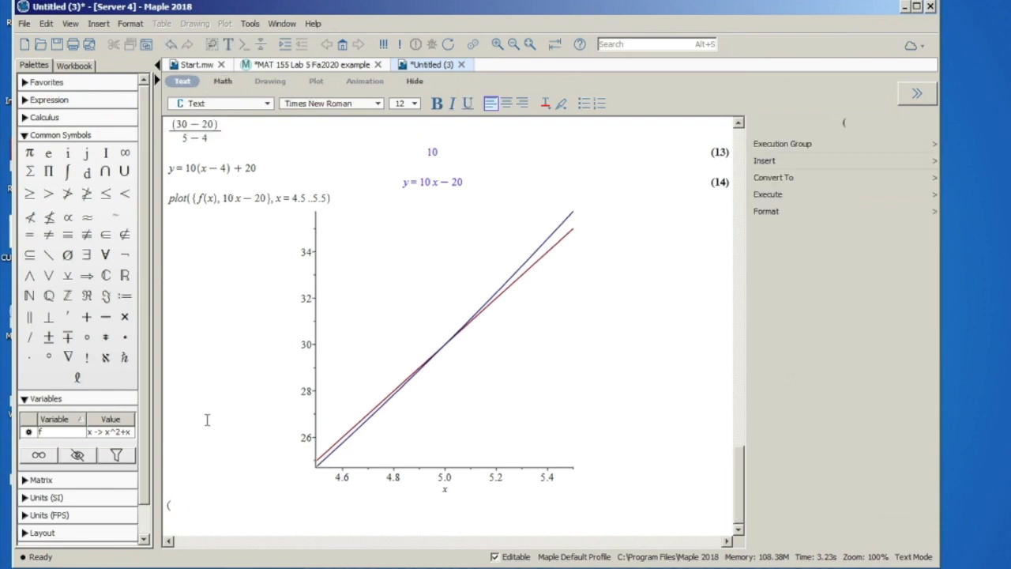
type("4.5,(f(4.5")
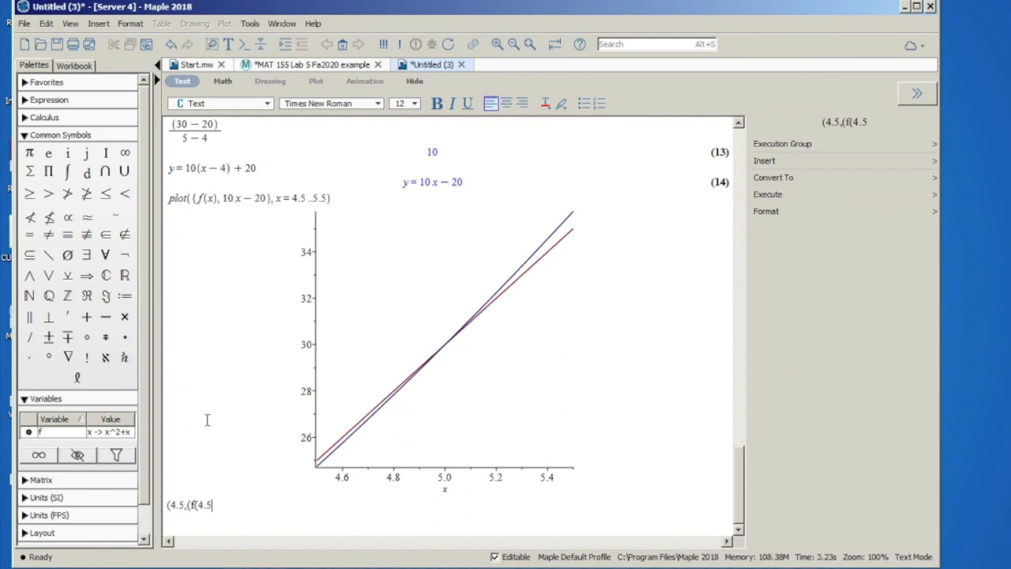
type("))")
key("Return")
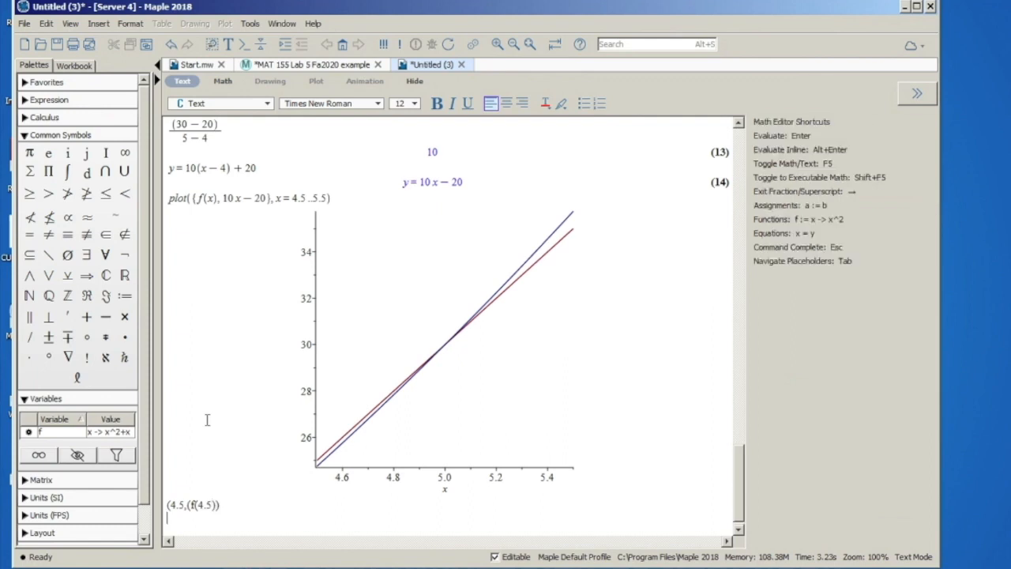
Evaluate f(4.5) as math on the line beneath the new text label.
left_click(213, 79)
type("f")
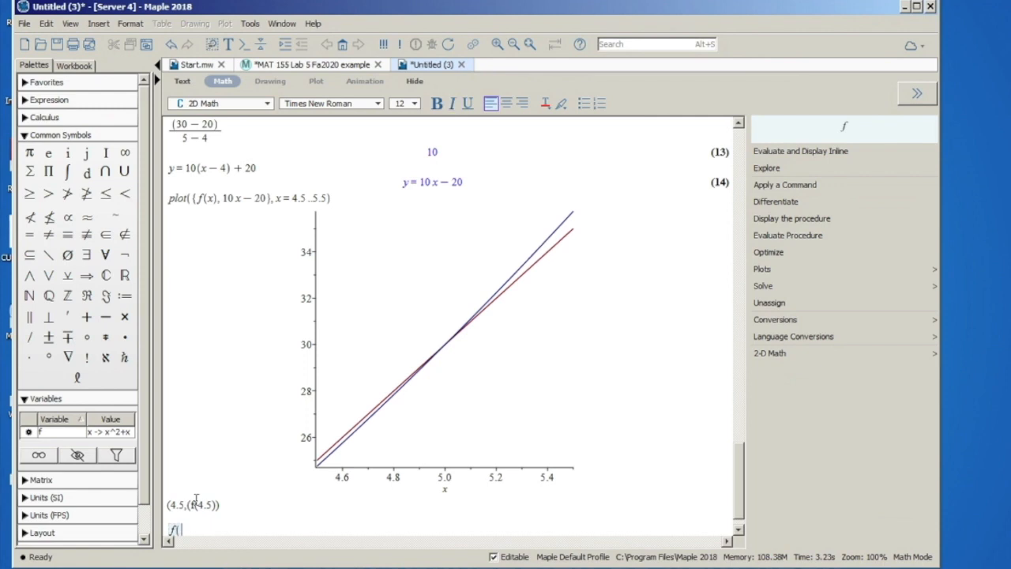
type("(4.5)")
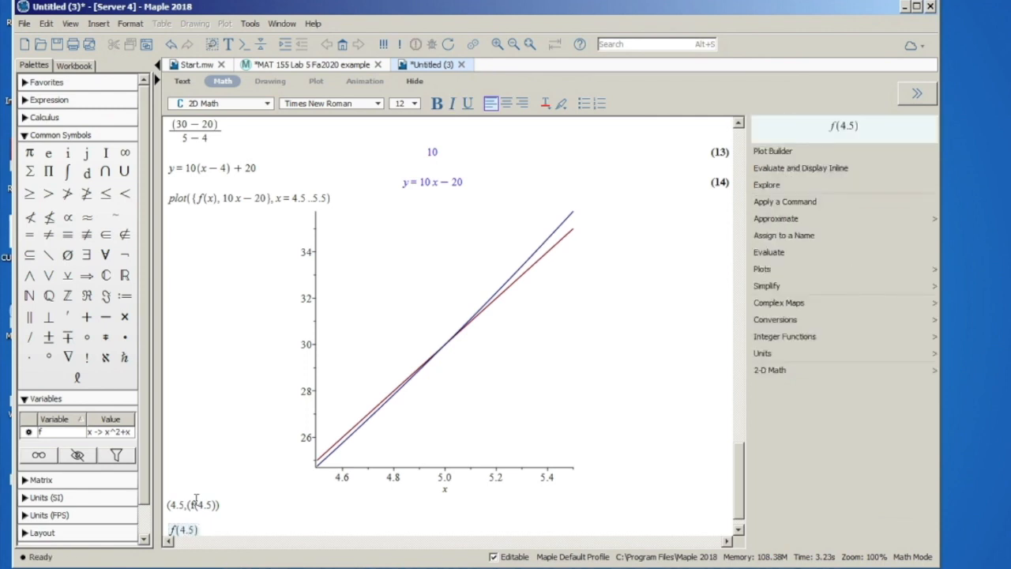
key("Return")
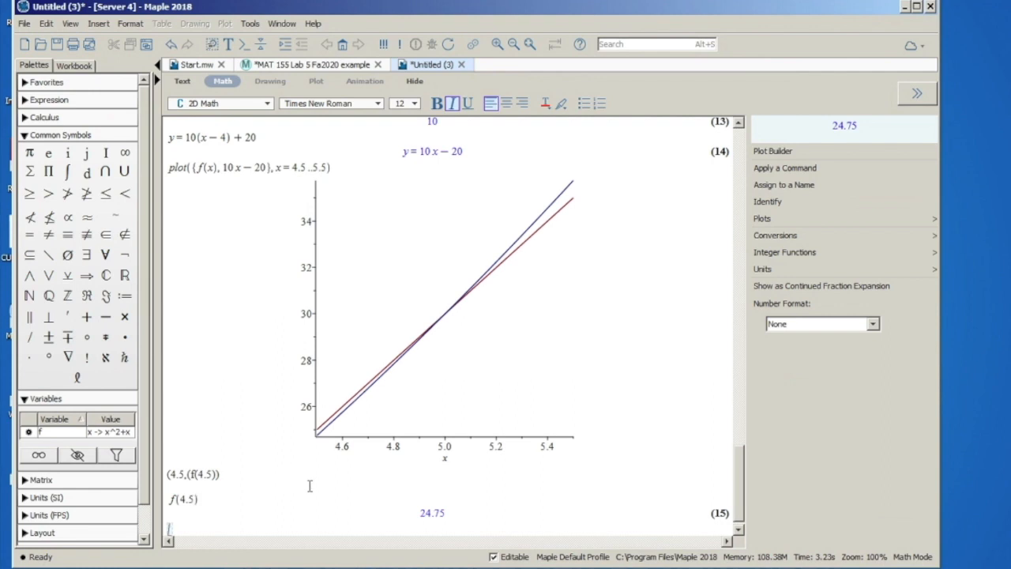
Compute the slope between (4.5,f(4.5)) and (5,f(5)) as the math fraction (30-24.75)/(5-4.5).
type("(")
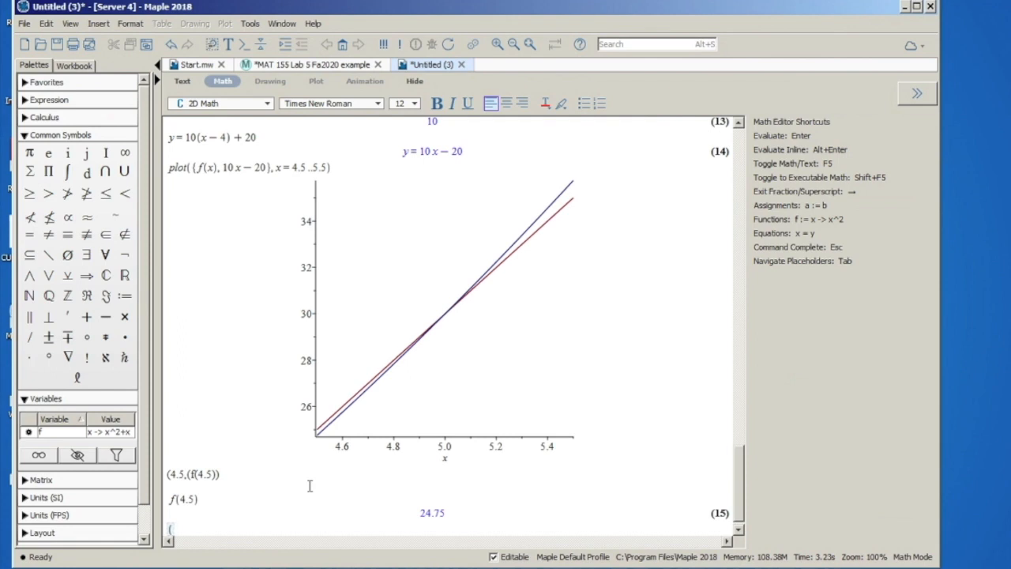
type("30")
type("-")
type("24")
type(".75")
type(")/")
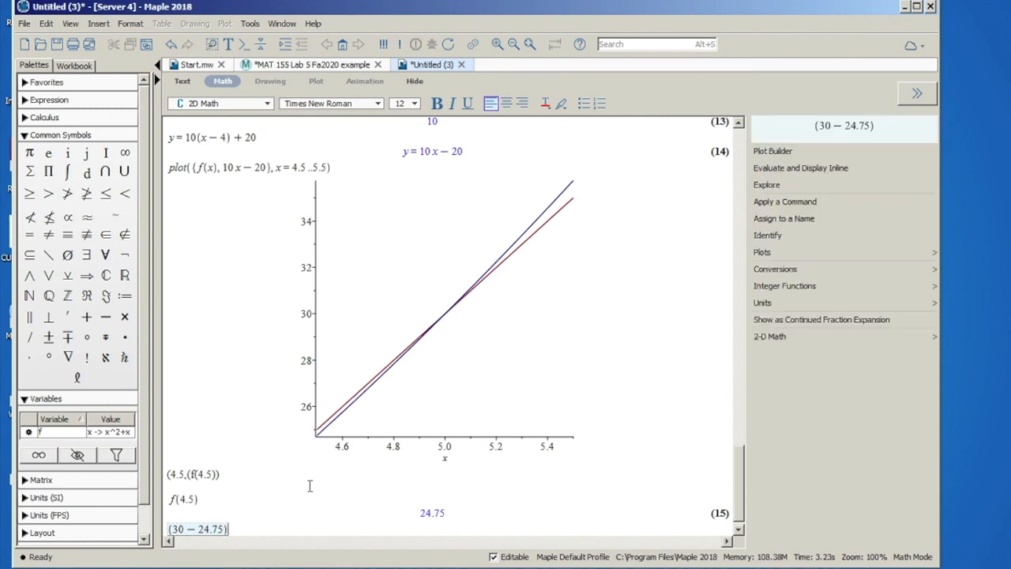
type("5")
type("-4.5")
key("Return")
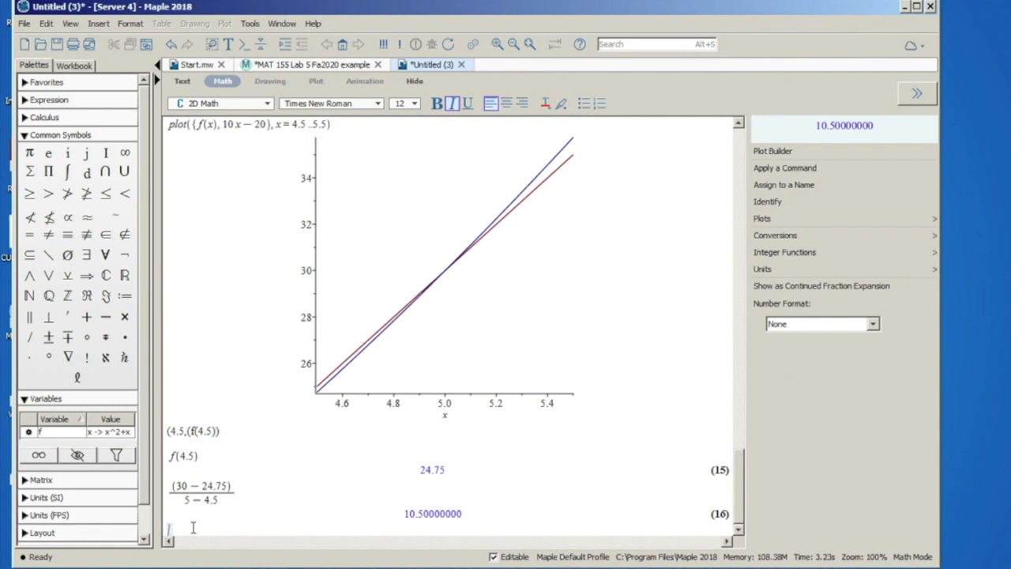
type("f")
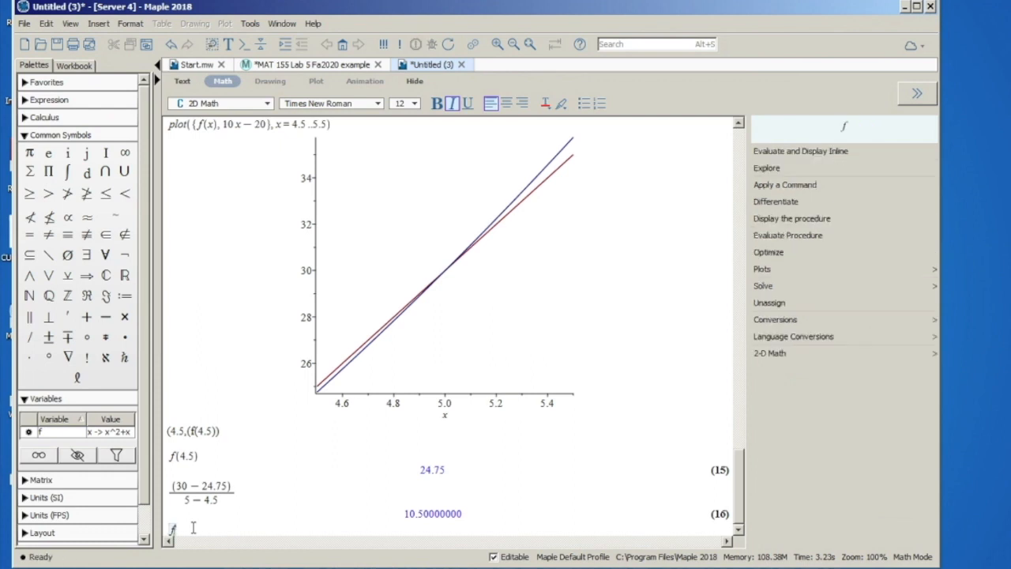
key("BackSpace")
type("plot(")
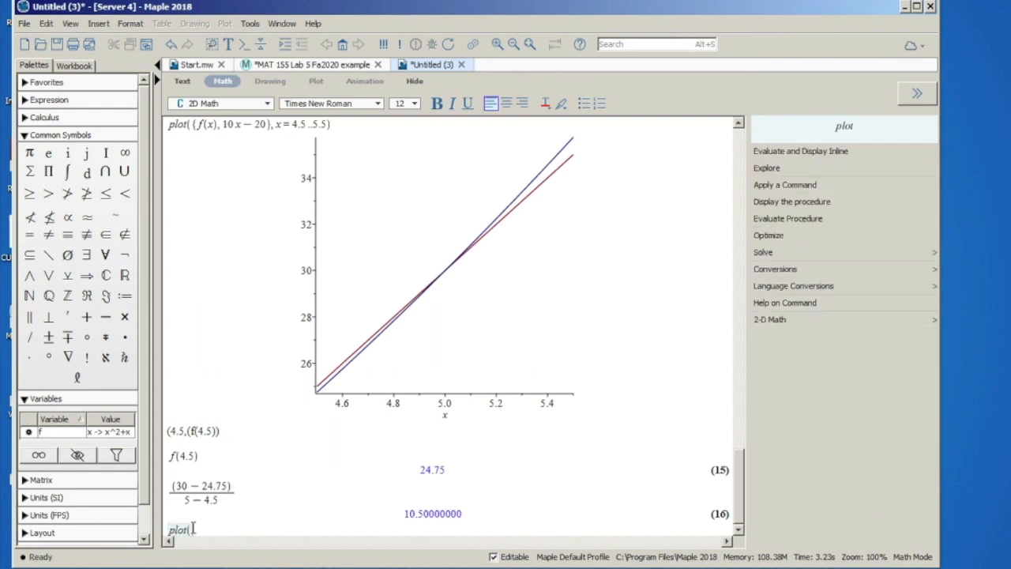
type("{f(x),")
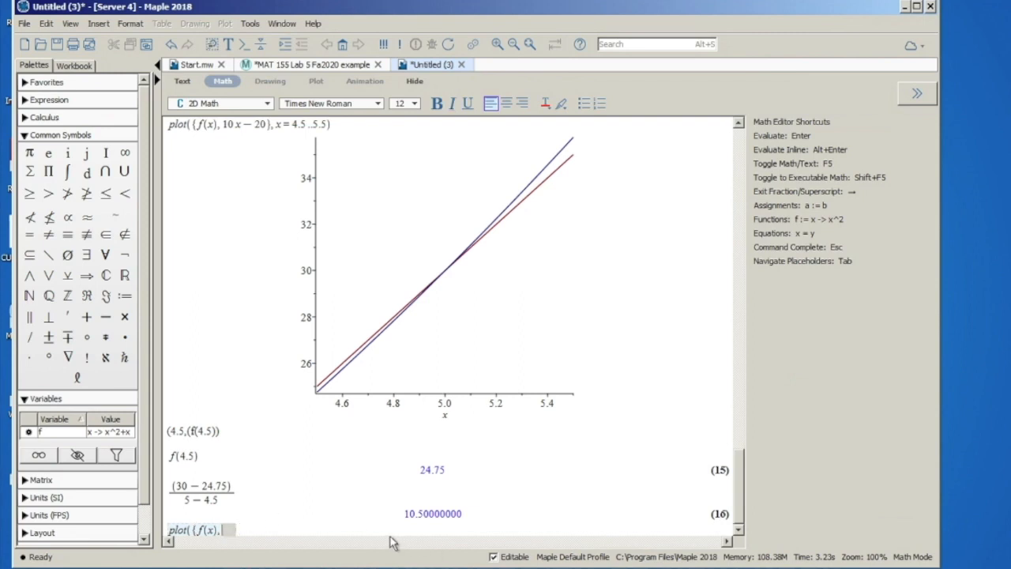
left_click(231, 530)
key("BackSpace")
key("BackSpace")
key("BackSpace")
key("BackSpace")
key("BackSpace")
key("BackSpace")
key("BackSpace")
key("BackSpace")
key("BackSpace")
key("BackSpace")
key("BackSpace")
key("BackSpace")
key("BackSpace")
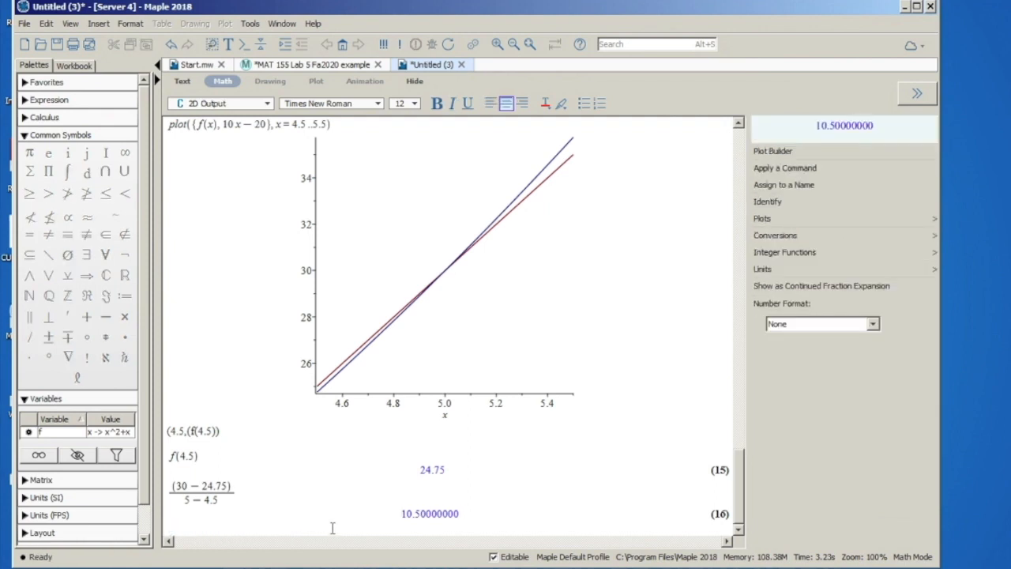
Write the line equation y=10,5(x-4.5)+24.75 as math beneath the slope fraction (30-24.75)/(5-4.5).
left_click_drag(400, 514, 437, 515)
left_click(239, 519)
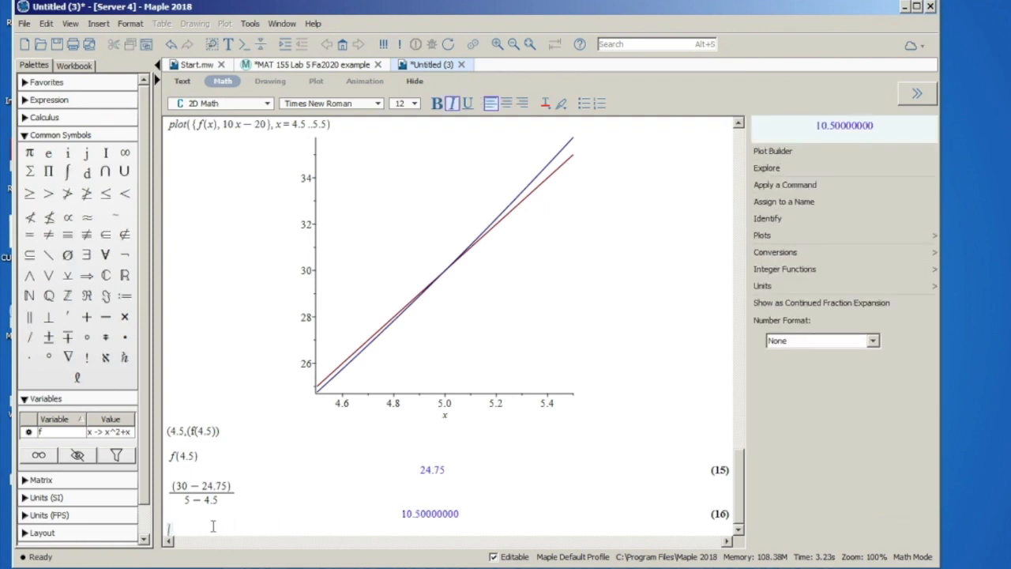
type("y")
type("=10.5")
type("(x-")
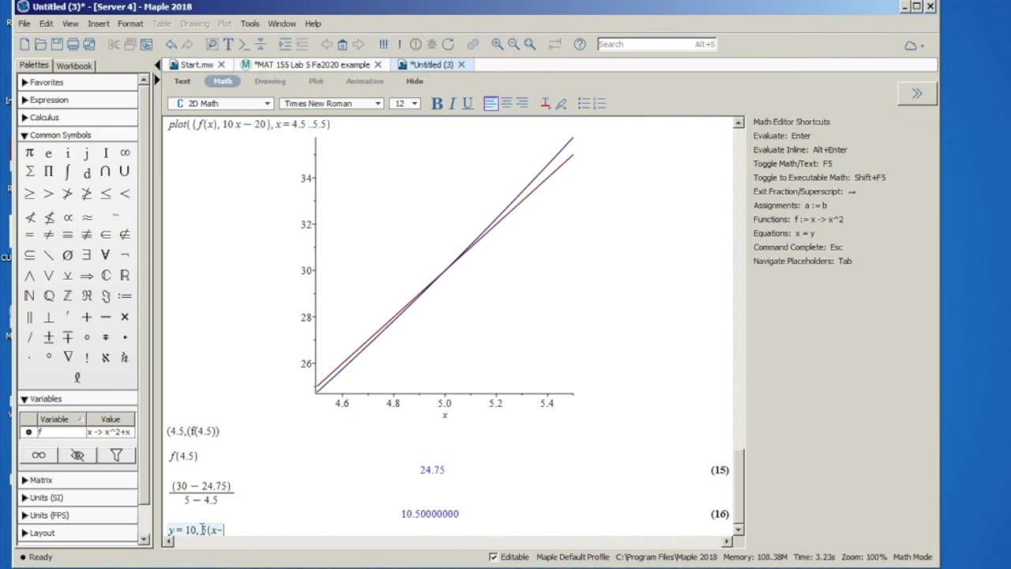
type("4.5)+24.75")
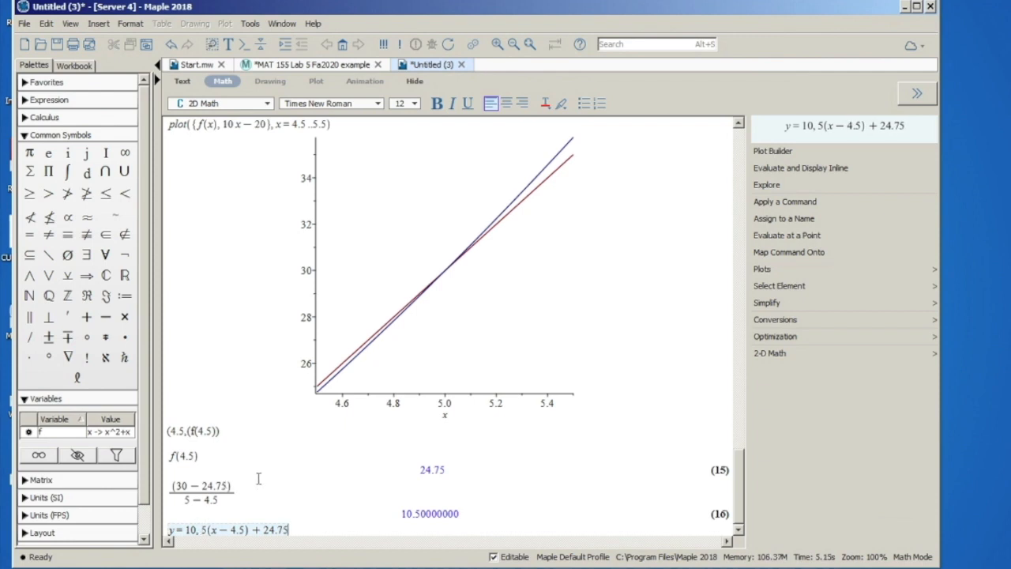
Evaluate the line equation for the point at x = 4.5, correcting it to y = 10.5(x − 4.5) + 24.75.
key("Return")
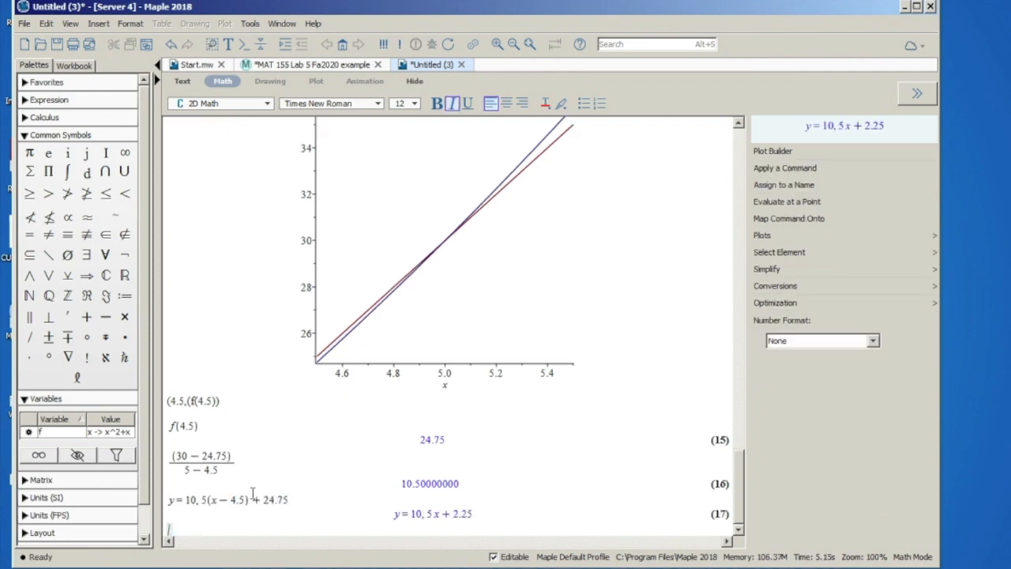
left_click(201, 499)
key("BackSpace")
type(".")
key("Return")
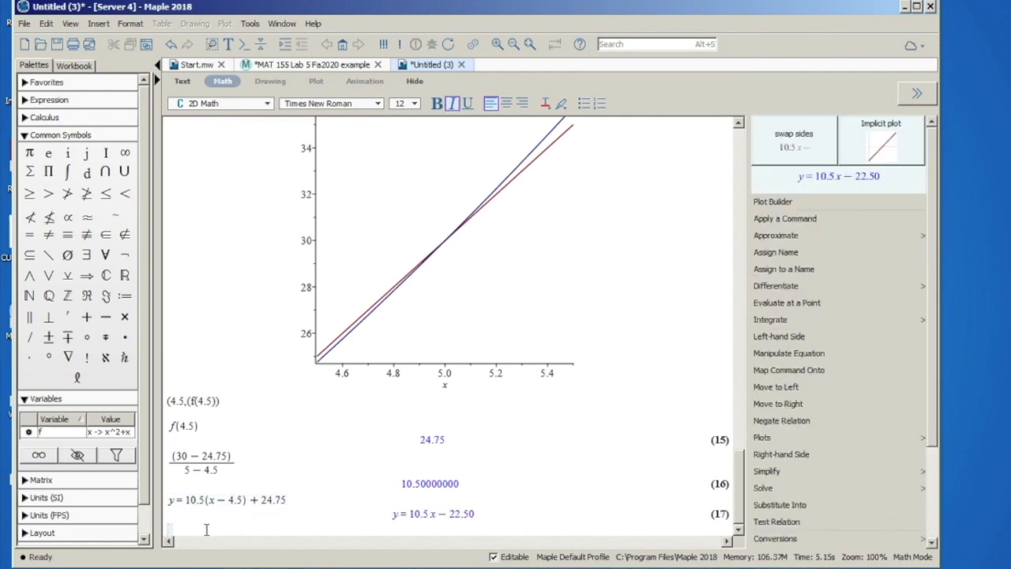
Plot f(x) together with the line 10.5x − 22.5 in one graph below the evaluated equation.
type("plot(")
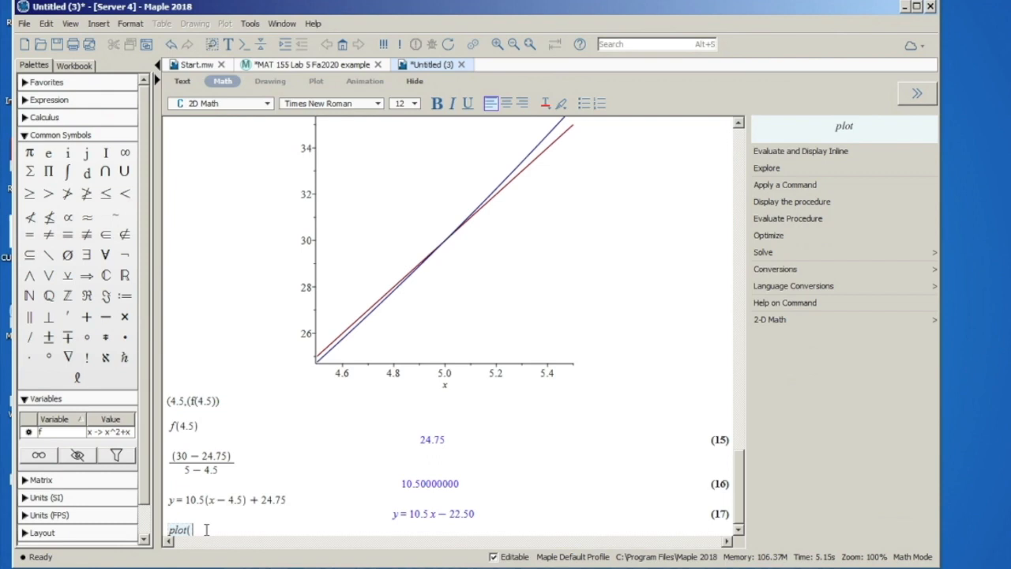
type("f(x),10")
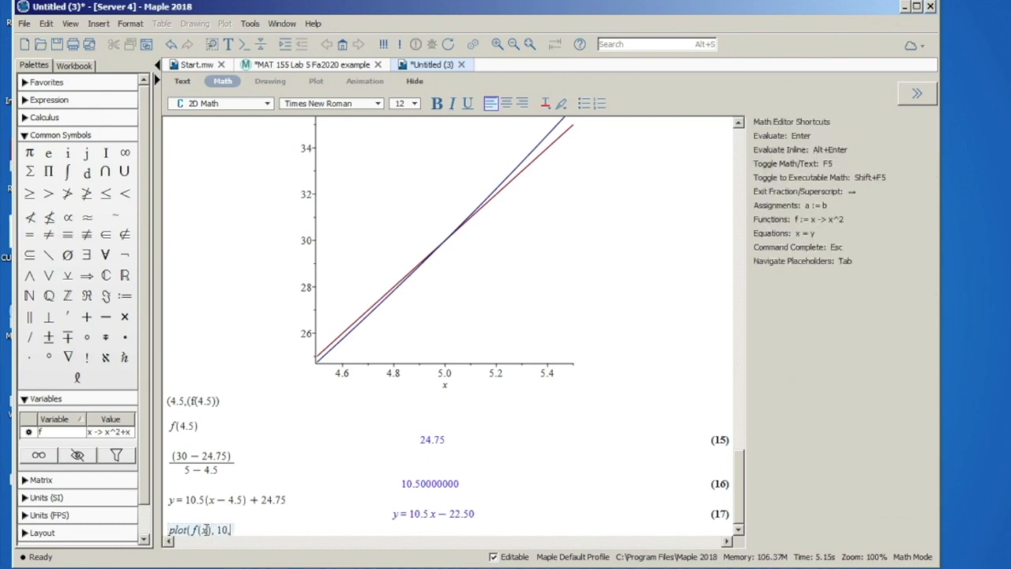
type(".5")
type("-22.5})")
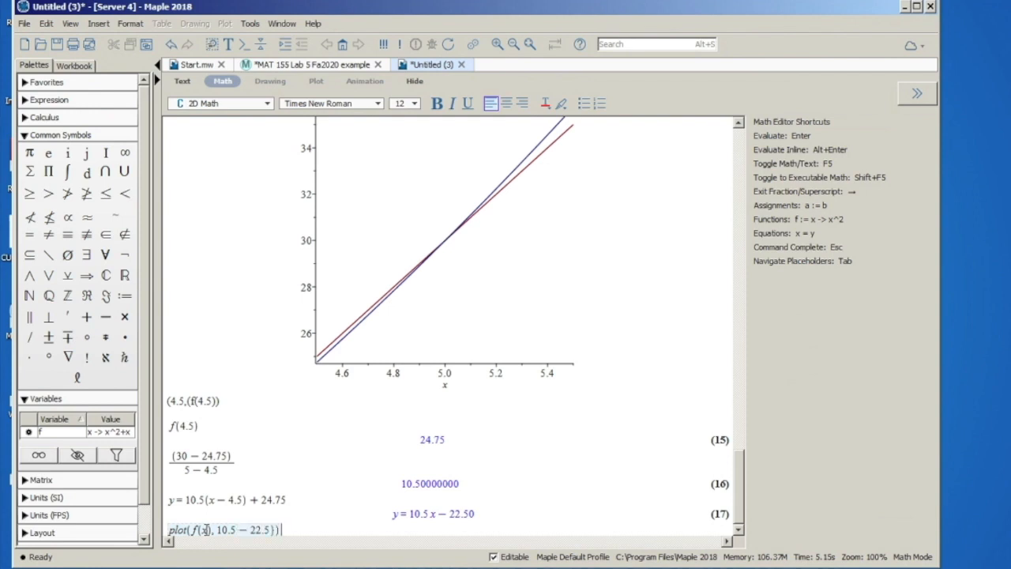
left_click(192, 529)
type("{")
key("Return")
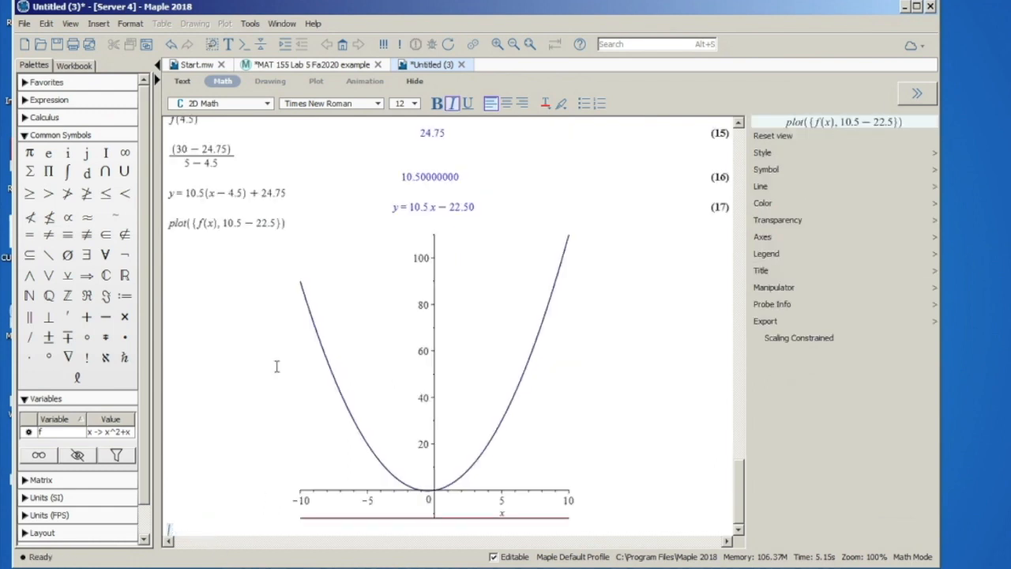
left_click(239, 225)
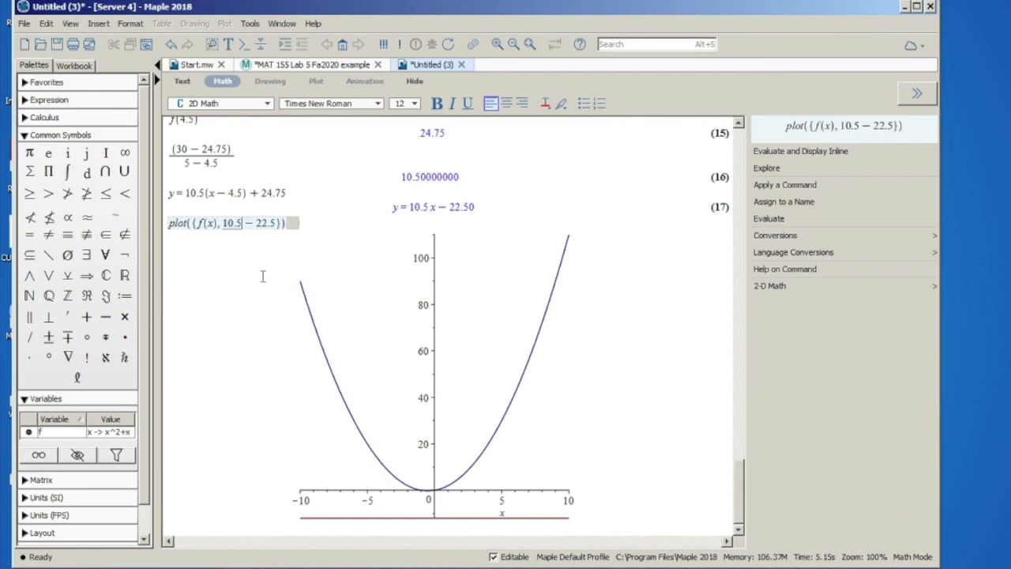
type("x")
key("Return")
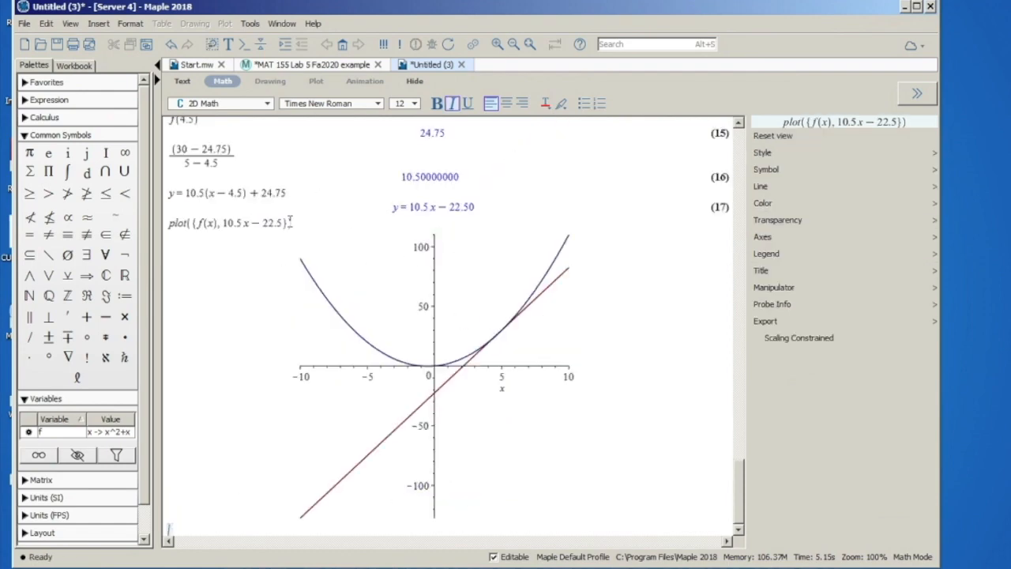
Add the range x = 4..5.5 to the plot of f(x) and 10.5x − 22.5 and redraw it.
left_click(289, 223)
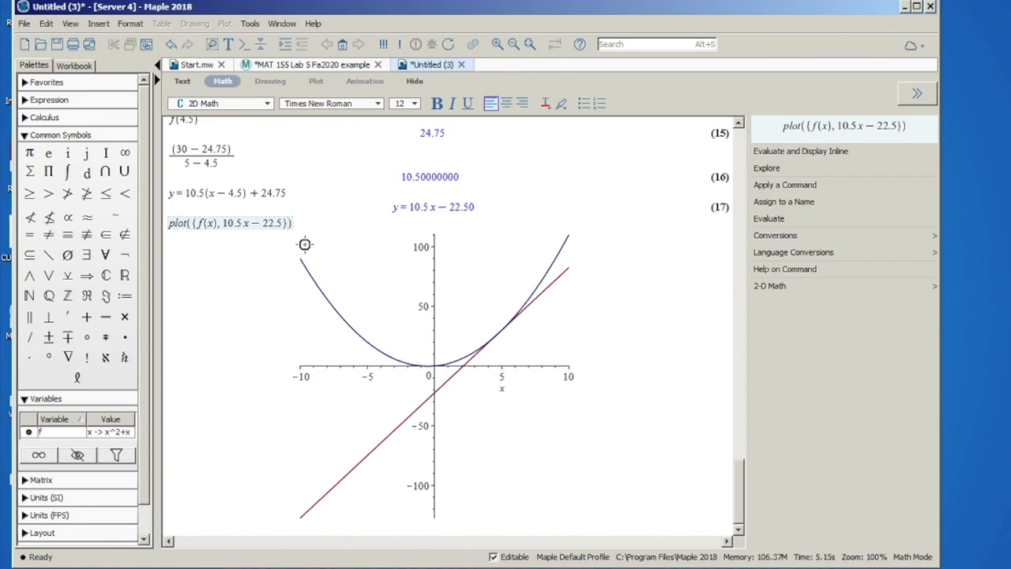
scroll(525, 256, "up", 10)
scroll(525, 255, "up", 15)
scroll(525, 255, "up", 3)
scroll(526, 255, "down", 7)
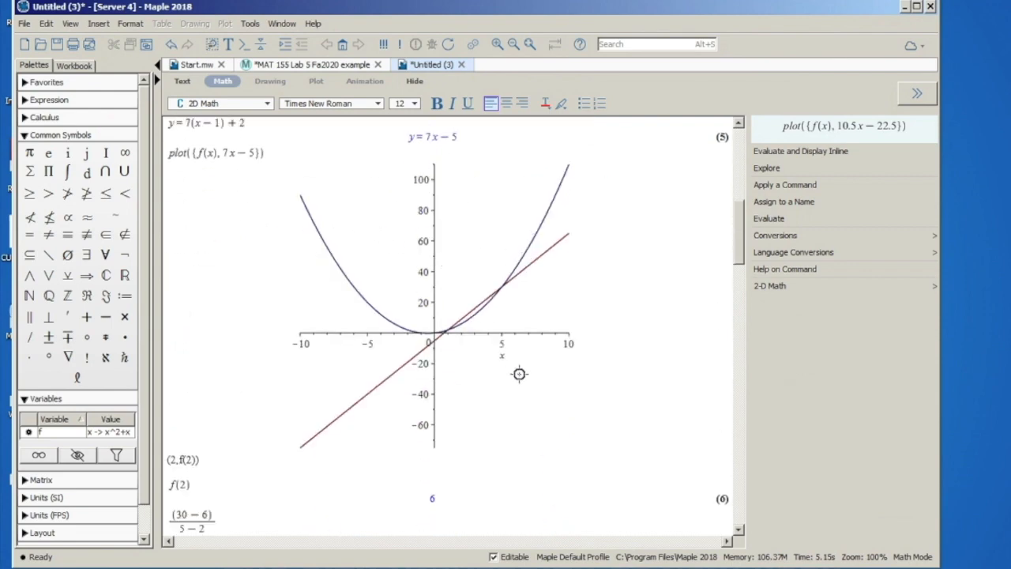
scroll(518, 374, "down", 10)
scroll(519, 374, "down", 20)
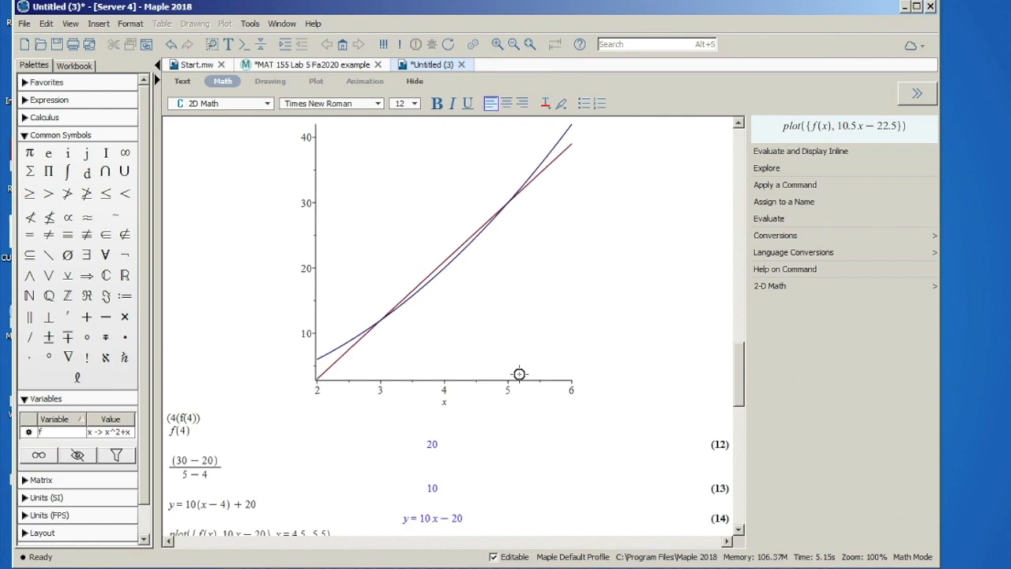
scroll(519, 374, "down", 3)
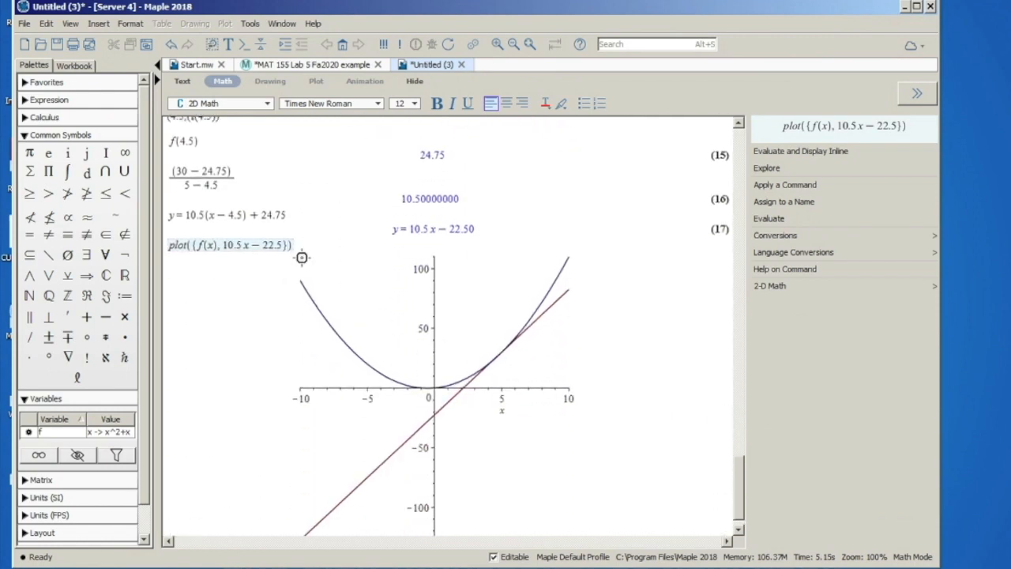
type(", ")
type("x = ")
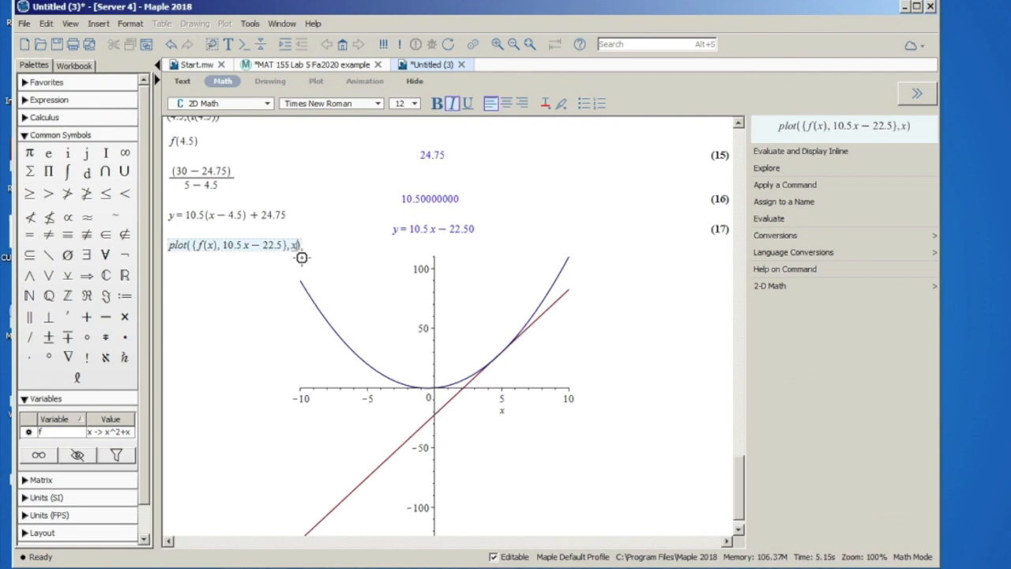
type("4 ..5.5")
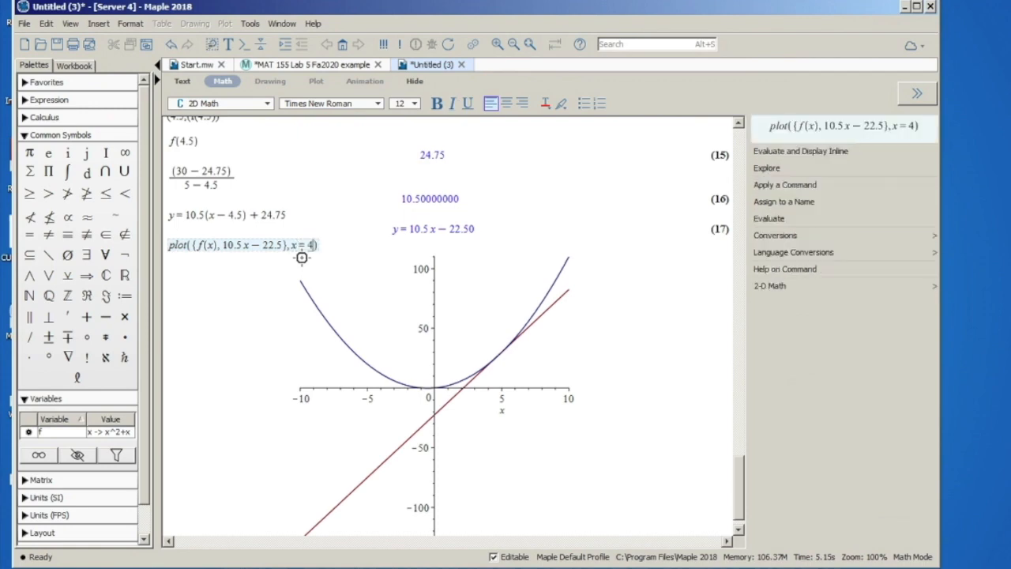
key("Return")
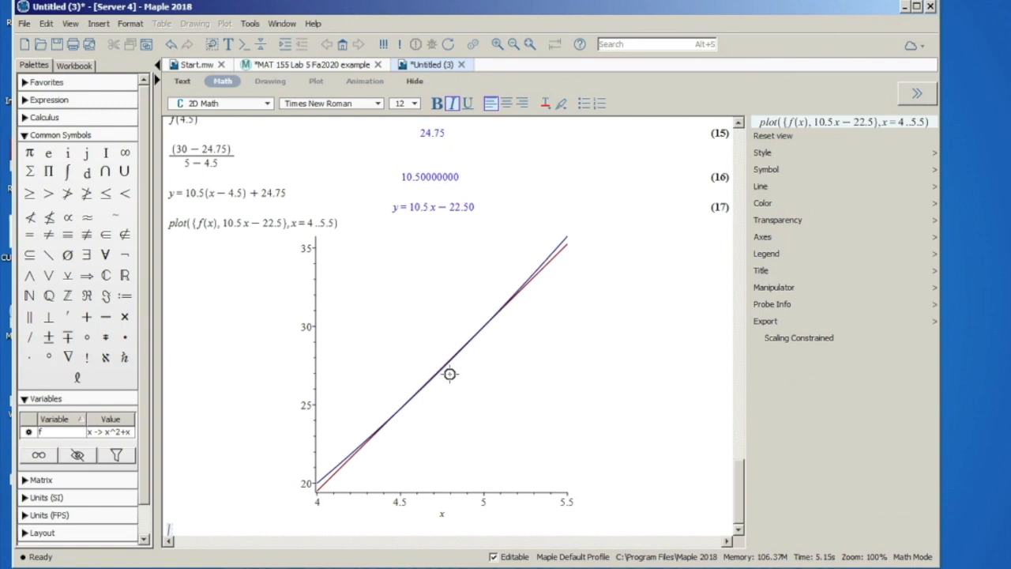
Narrow the range of the last plot to x = 4.5..5.4 and redraw it.
left_click(311, 223)
type(".5")
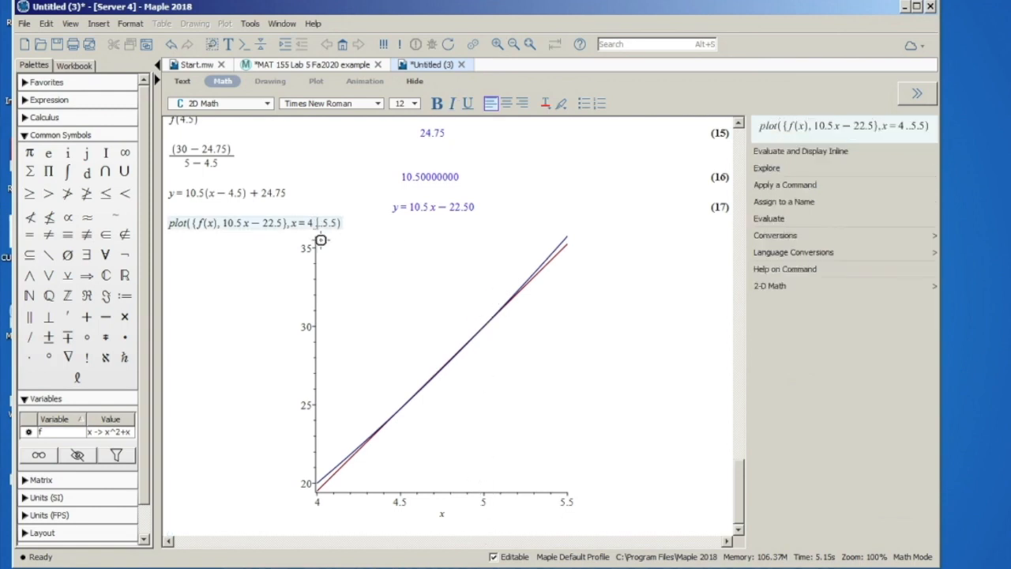
key("Return")
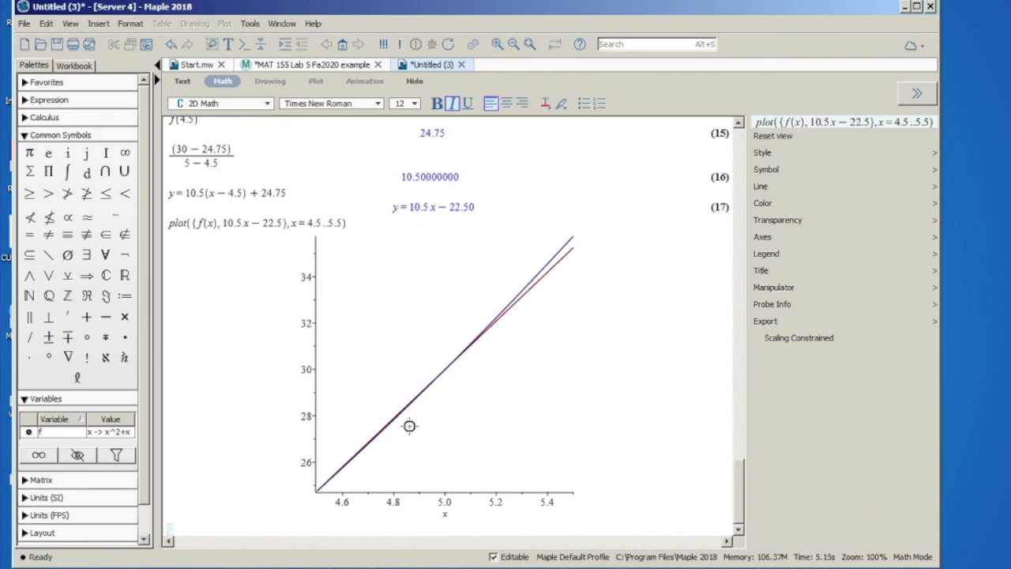
left_click(355, 229)
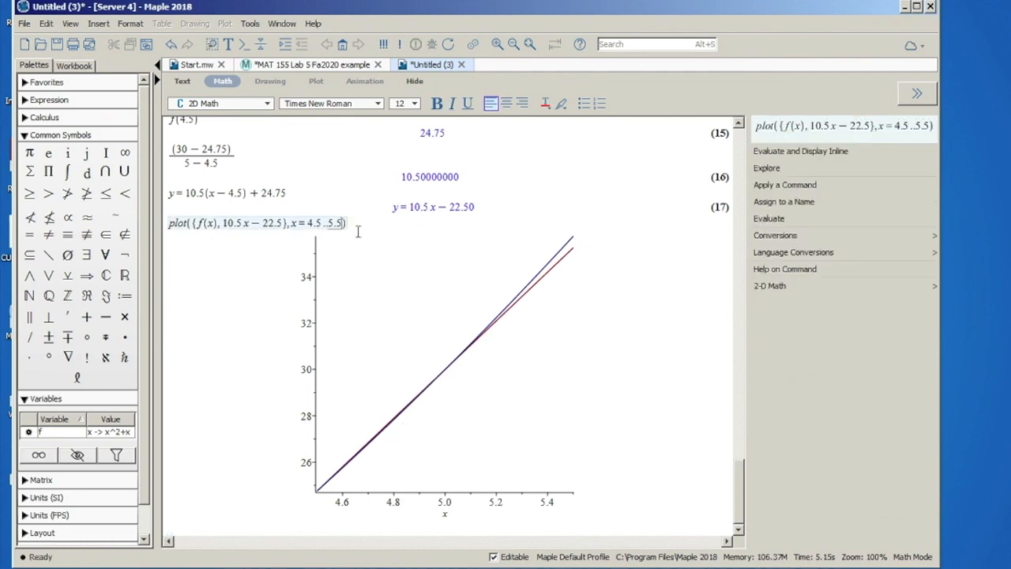
key("BackSpace")
type("4")
key("Return")
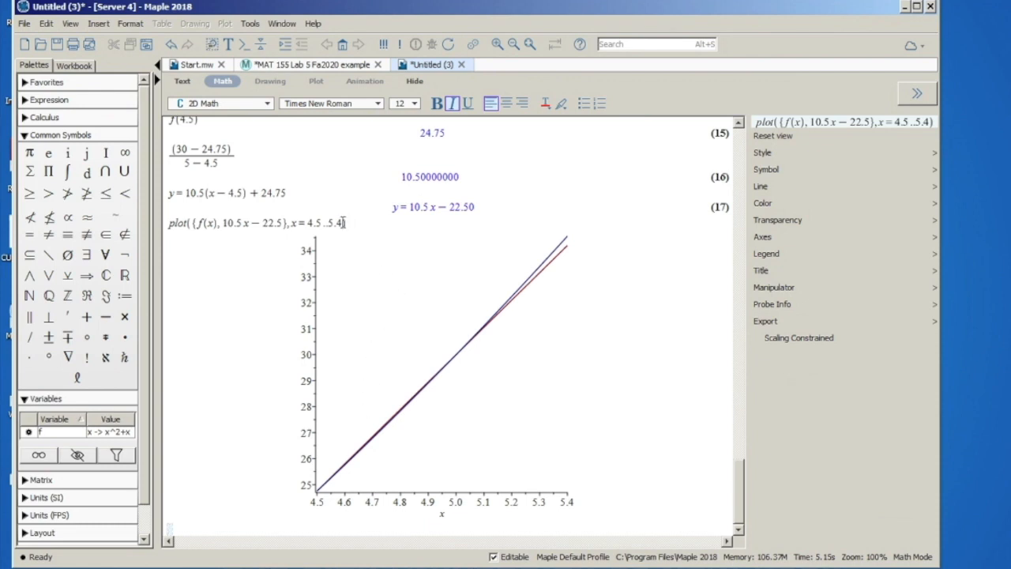
Narrow the range of the last plot further to x = 4.7..5.2 and redraw it.
left_click(358, 236)
key("BackSpace")
type("2")
key("Return")
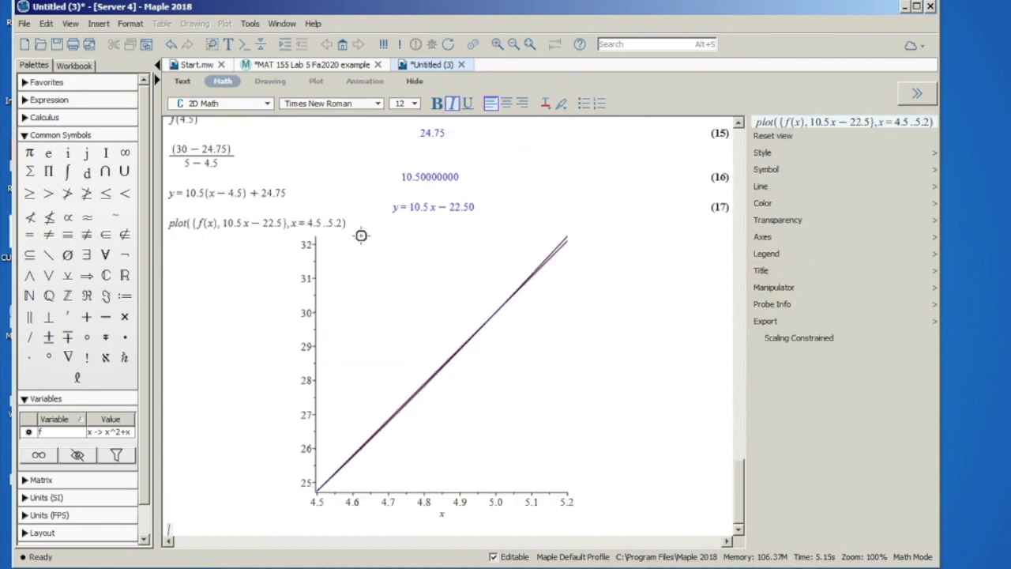
left_click(322, 224)
key("BackSpace")
key("BackSpace")
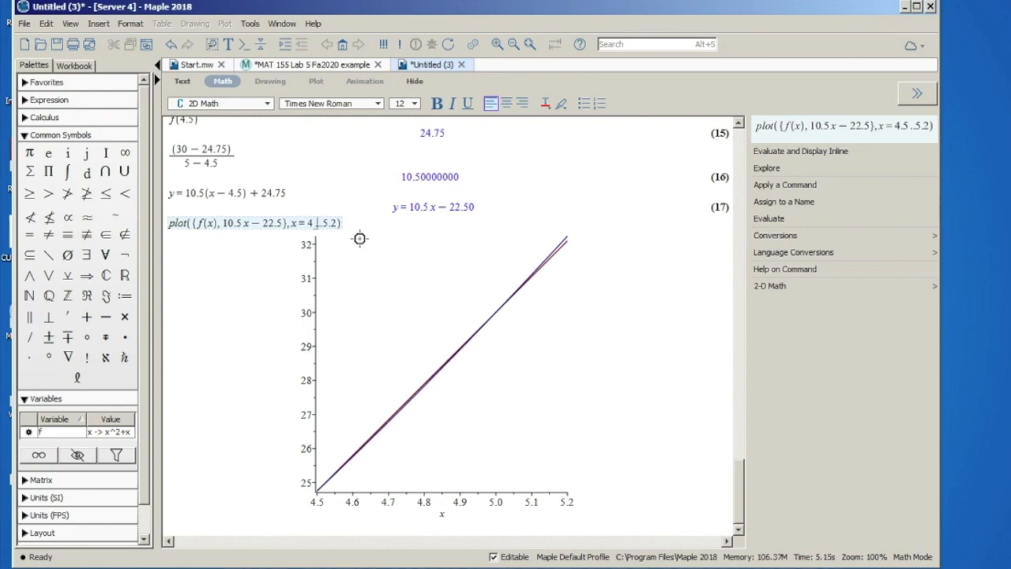
type(".7")
key("Return")
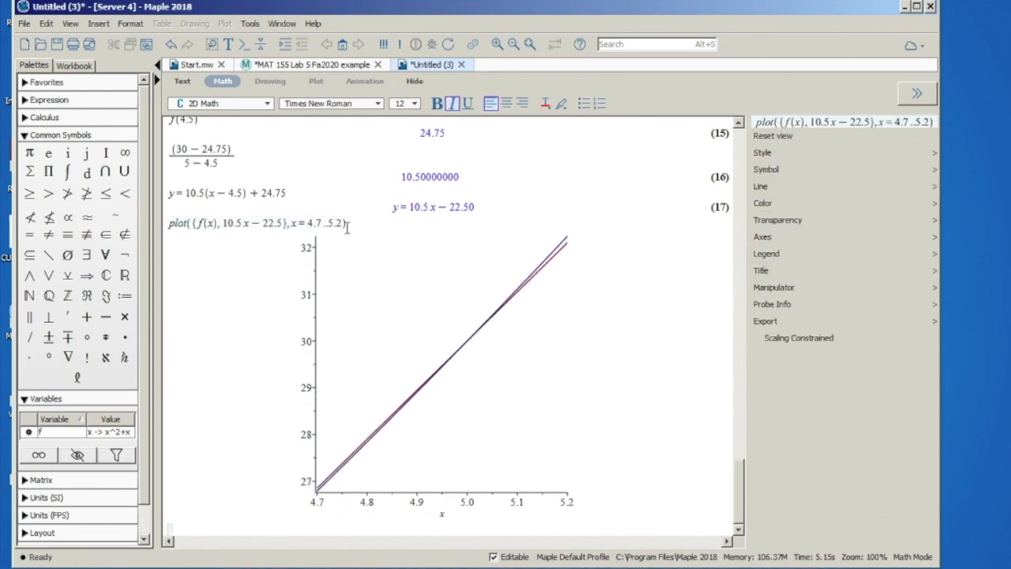
Set the upper limit of the last plot's x range to 5.1 and redraw it.
left_click(338, 223)
key("BackSpace")
type("1")
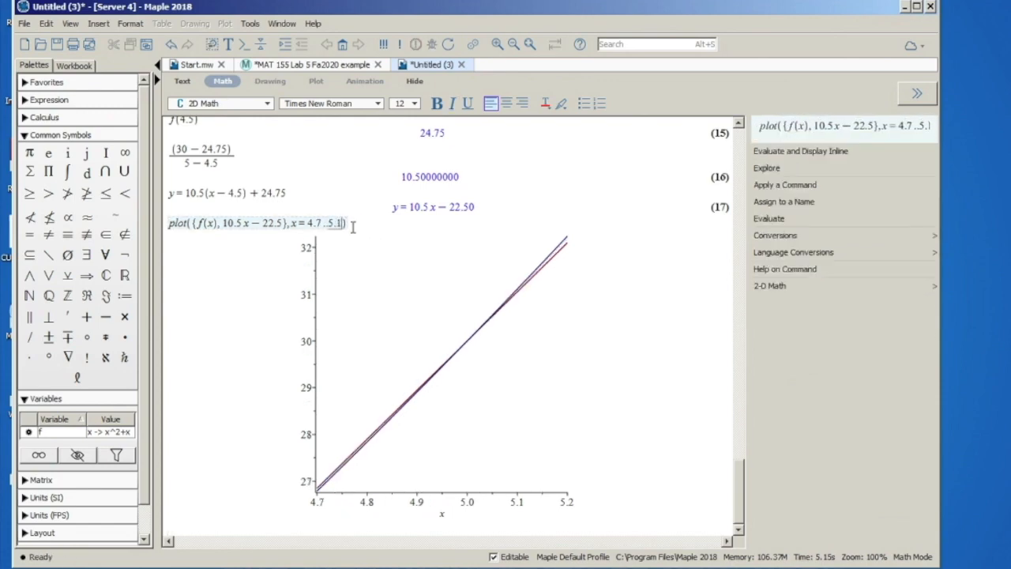
key("Return")
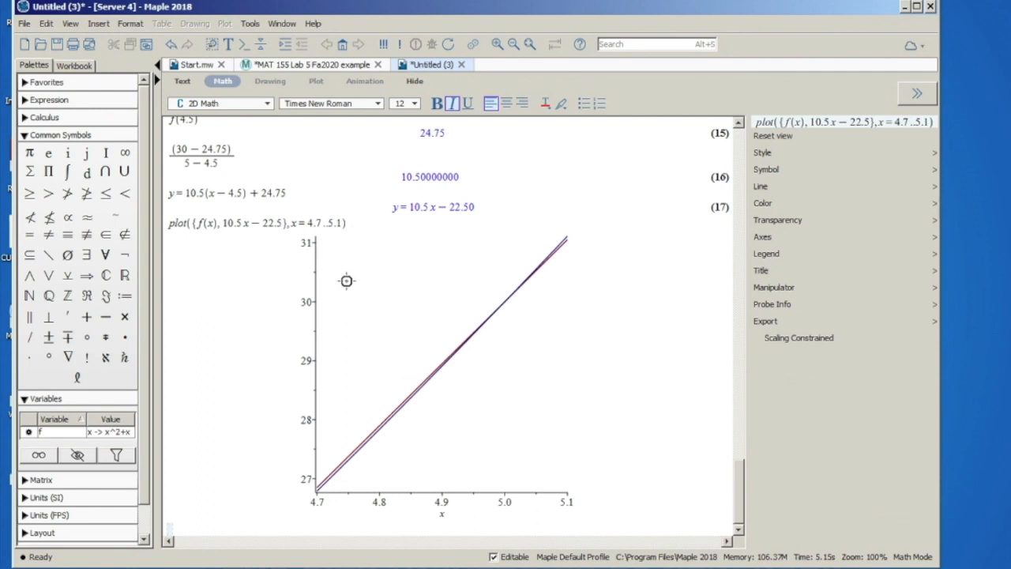
Set the lower limit of the last plot's x range to 4.8 and redraw it.
left_click(323, 223)
key("BackSpace")
type("8")
key("Return")
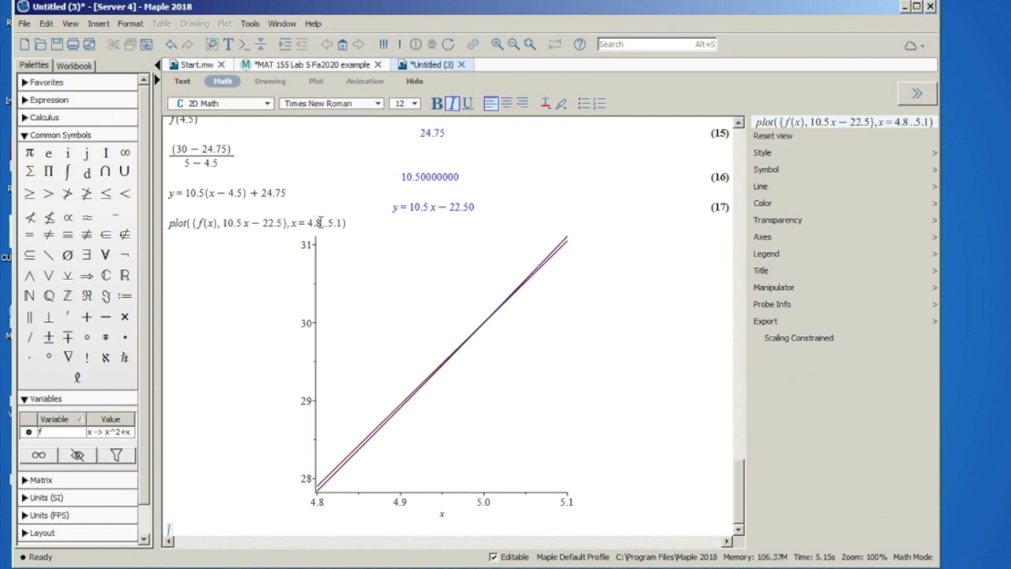
Set the lower limit of the last plot's x range to 4.9 and redraw it.
left_click(321, 223)
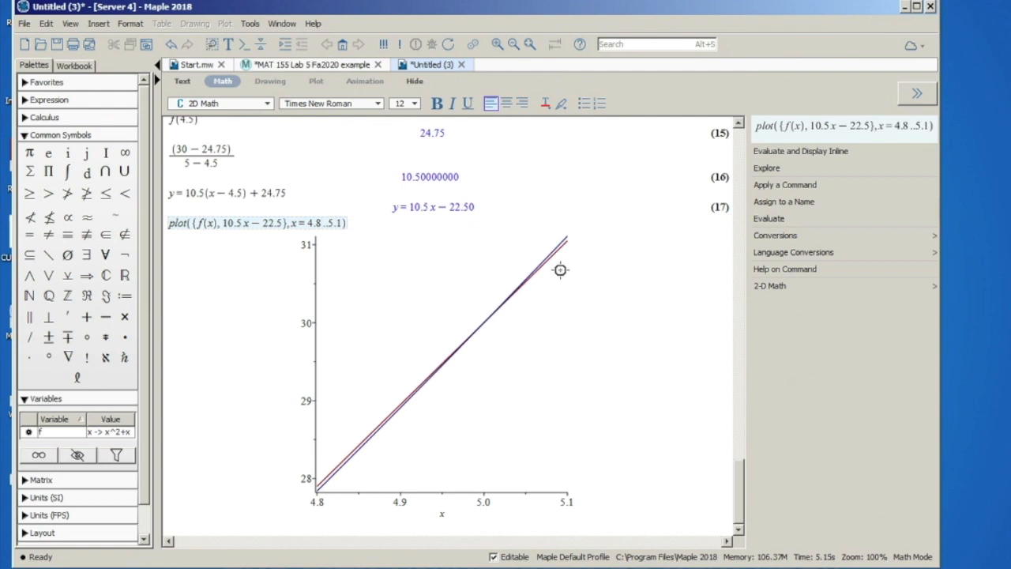
left_click(325, 222)
key("BackSpace")
type("9")
key("Return")
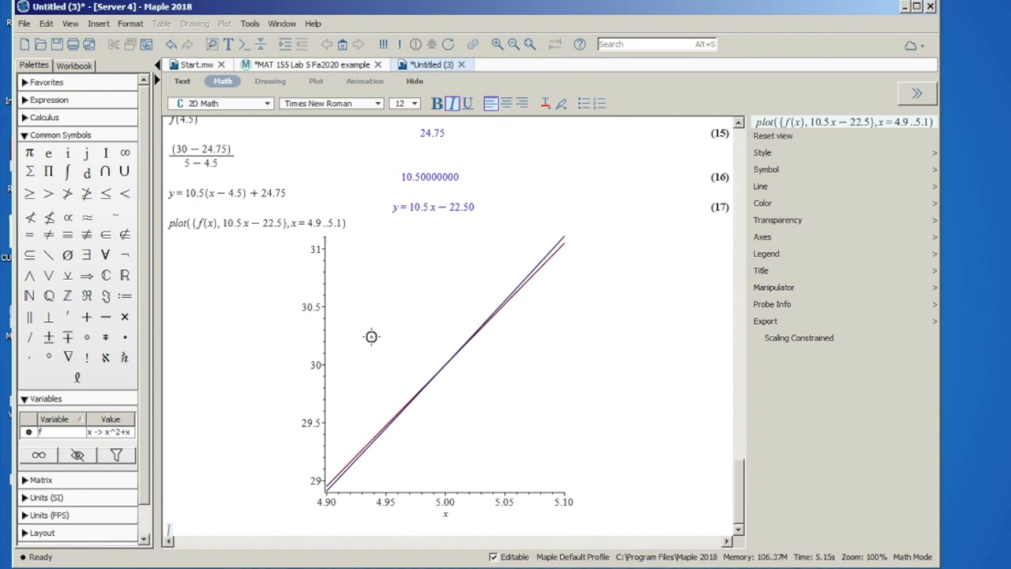
Review the latest line equation and the earlier secant lines against the Problem 1 instructions about three points near (5, f(5)).
left_click(393, 207)
left_click_drag(422, 206, 476, 203)
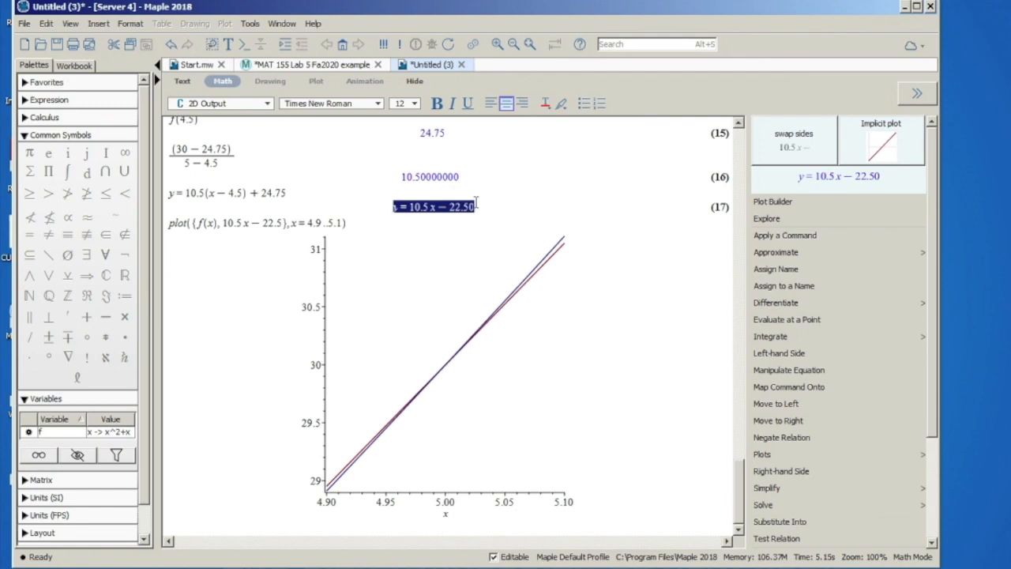
scroll(406, 201, "up", 20)
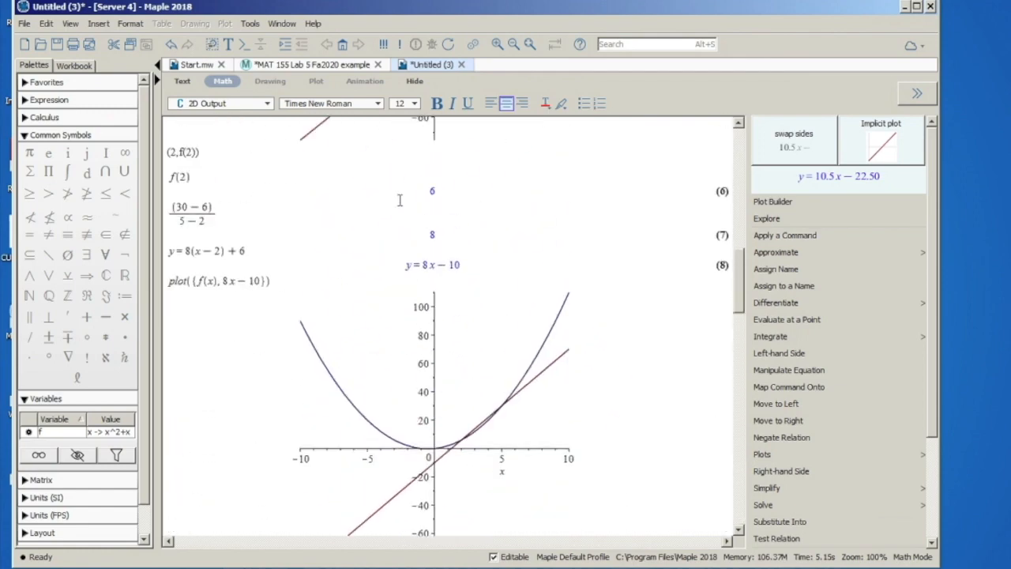
scroll(399, 201, "up", 10)
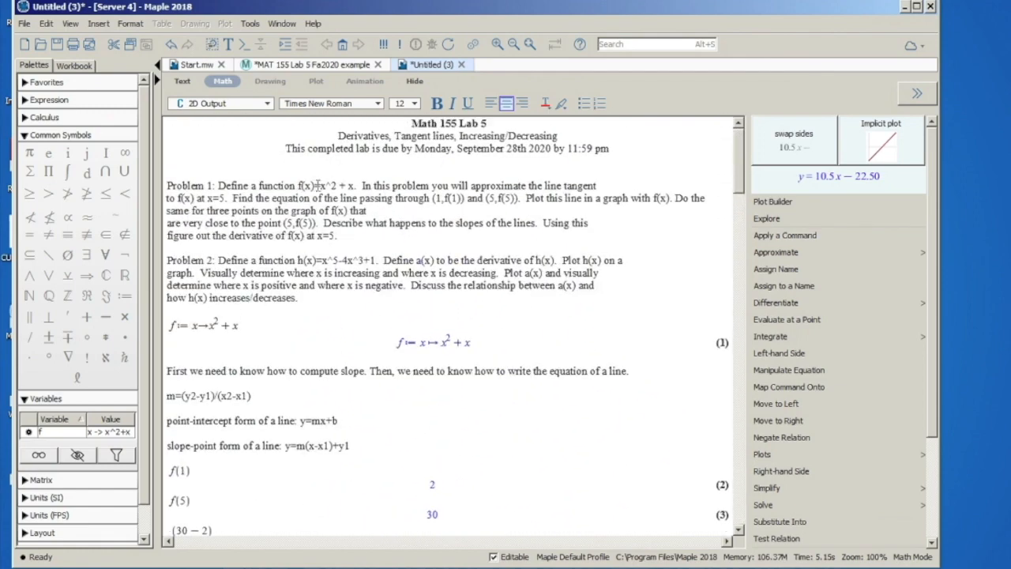
scroll(399, 311, "down", 20)
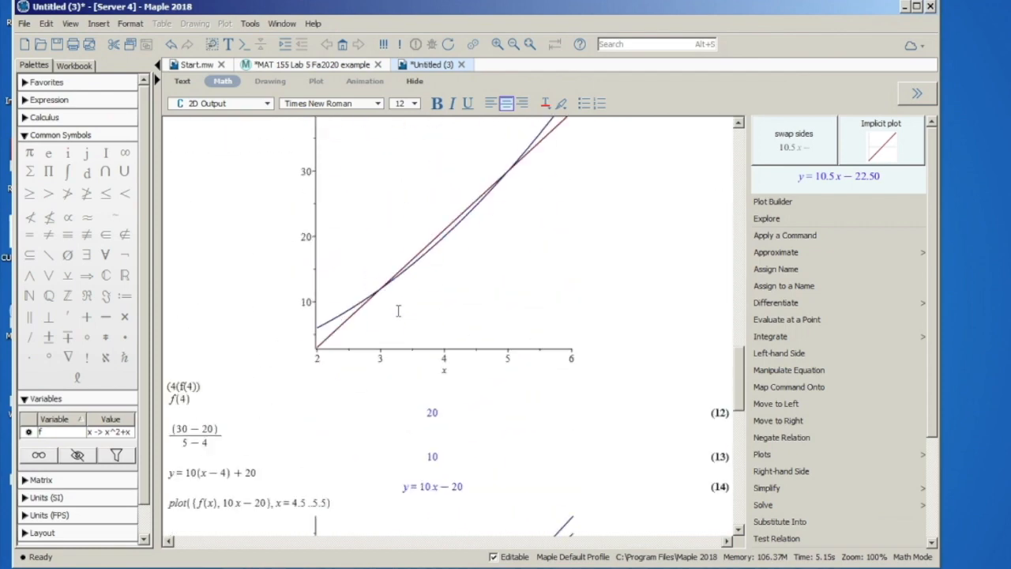
scroll(398, 310, "down", 3)
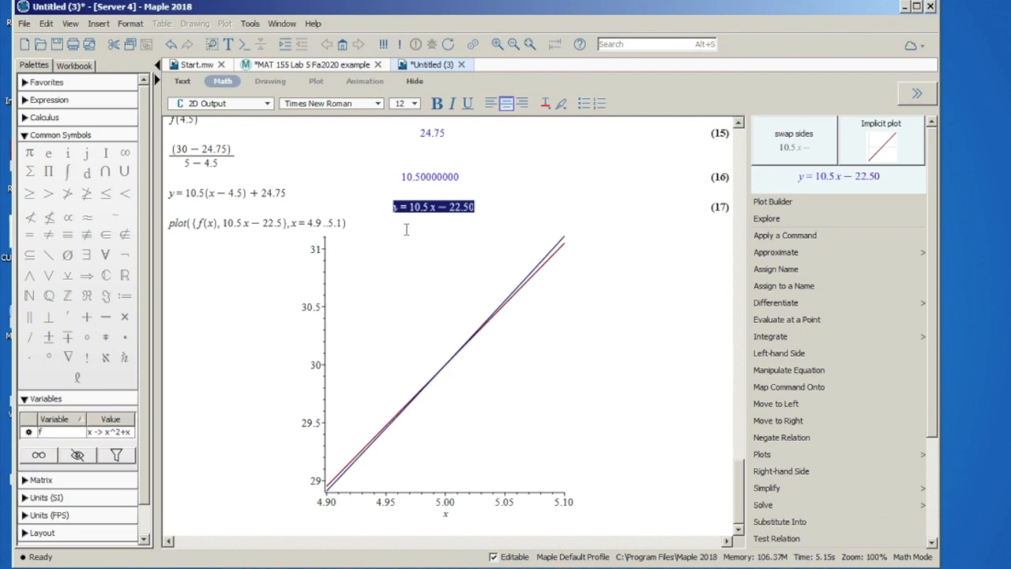
scroll(289, 352, "up", 20)
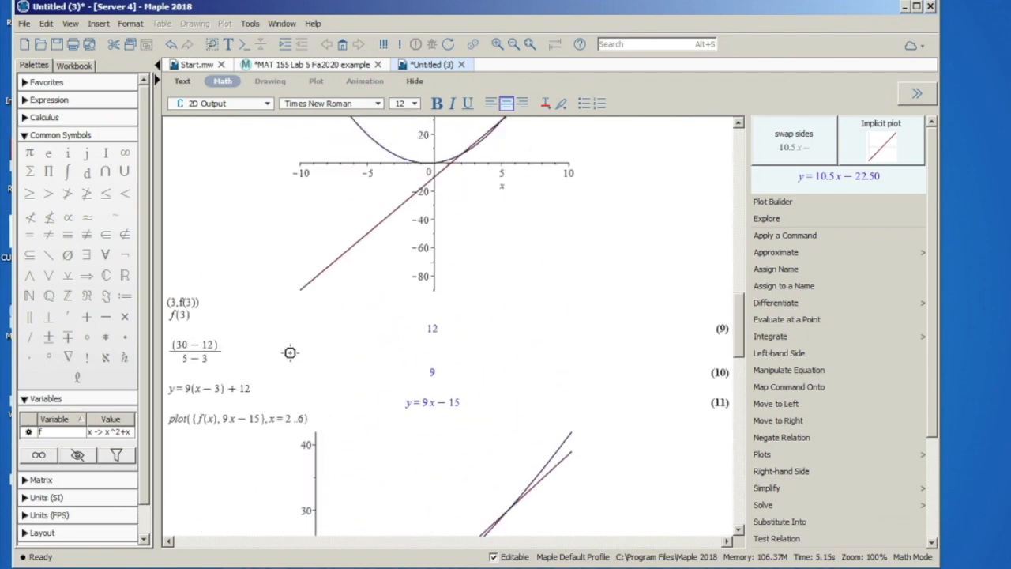
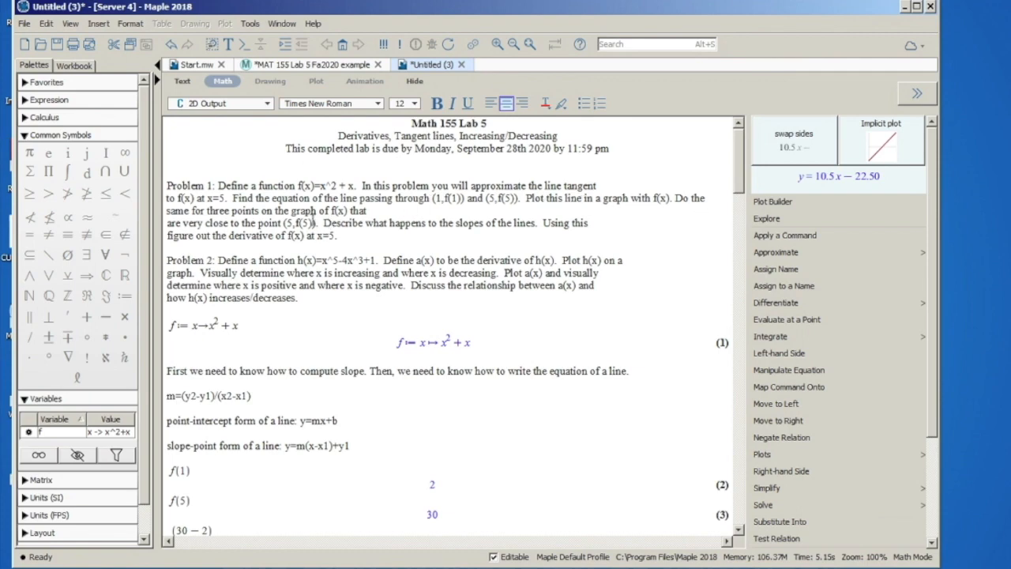
left_click_drag(203, 210, 259, 210)
left_click(258, 210)
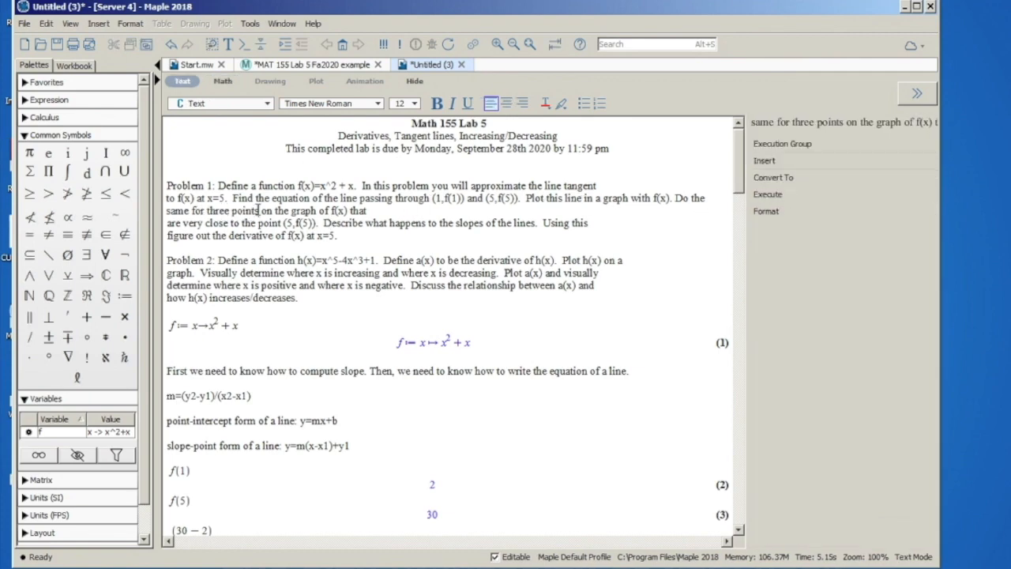
Read the Problem 1 instruction about the slopes of the lines, and review the slopes and plots of all the secant lines.
left_click_drag(207, 211, 389, 211)
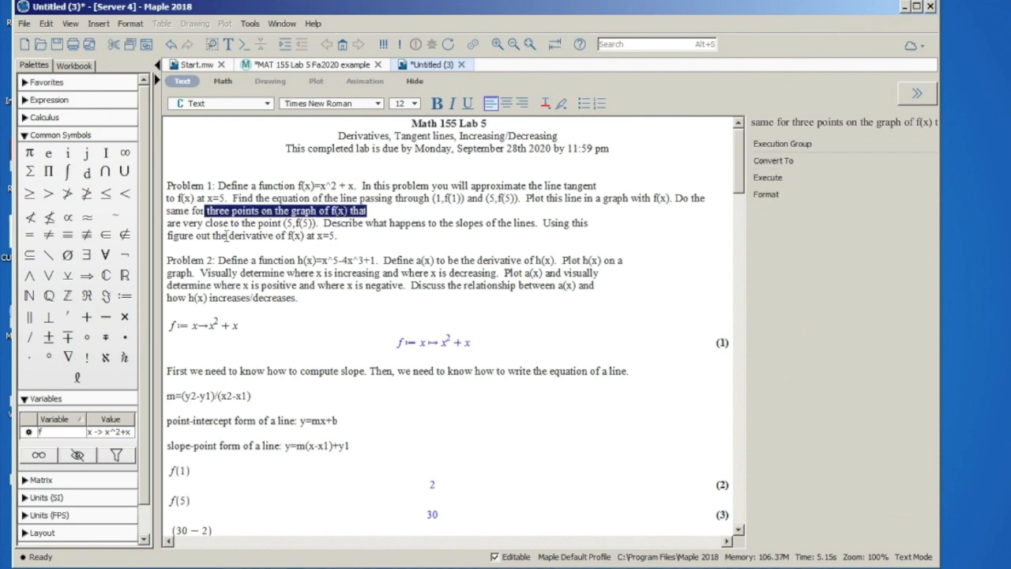
left_click(395, 224)
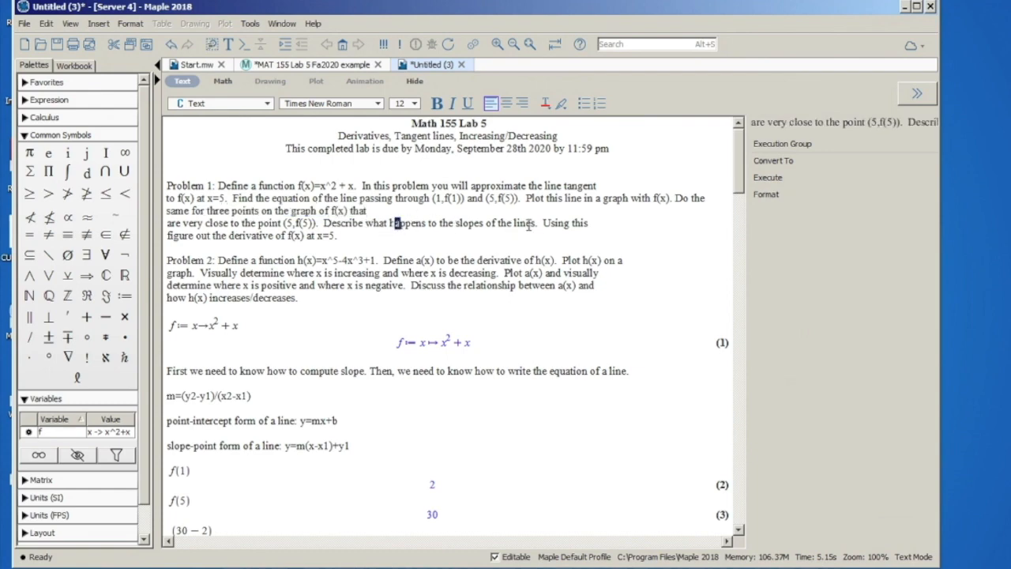
scroll(300, 334, "down", 10)
scroll(301, 334, "up", 8)
scroll(295, 332, "down", 6)
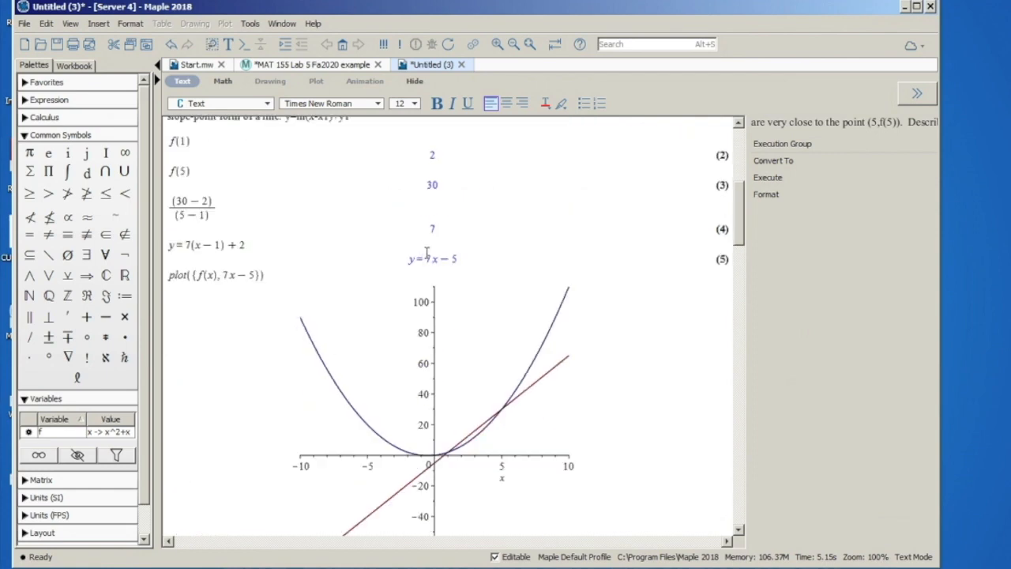
scroll(426, 253, "down", 10)
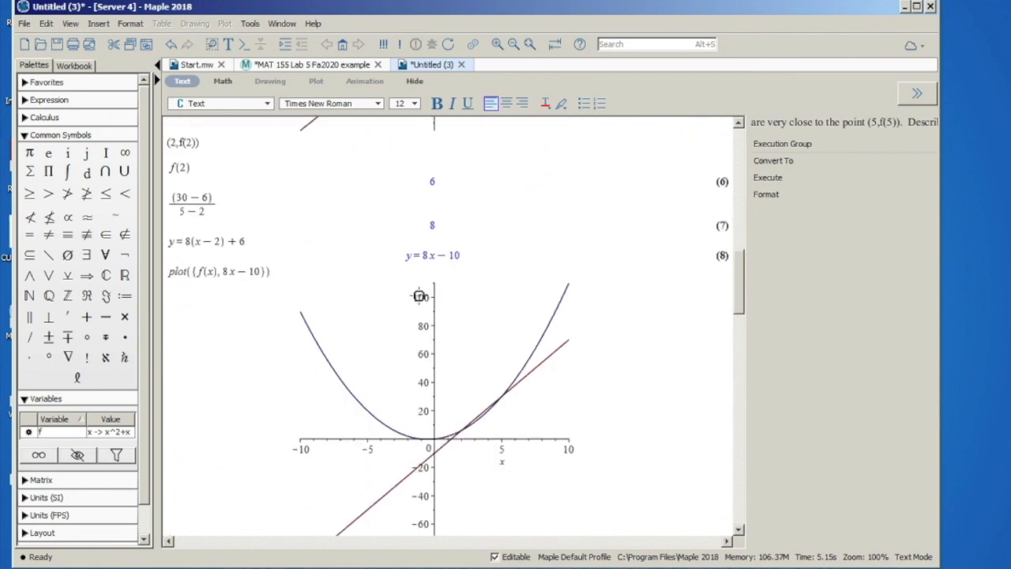
scroll(420, 296, "down", 10)
scroll(417, 293, "down", 10)
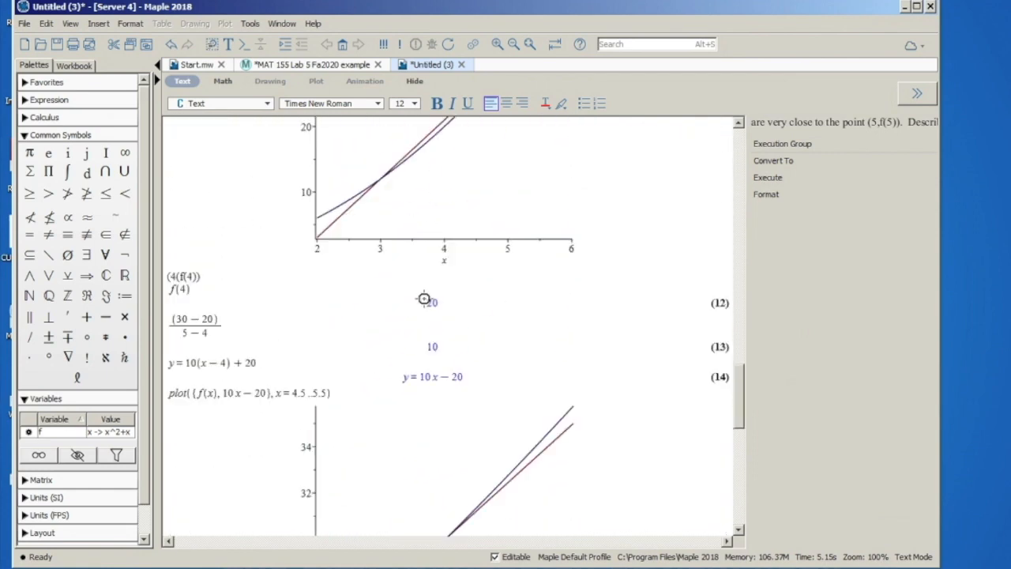
scroll(424, 298, "down", 2)
scroll(431, 348, "down", 10)
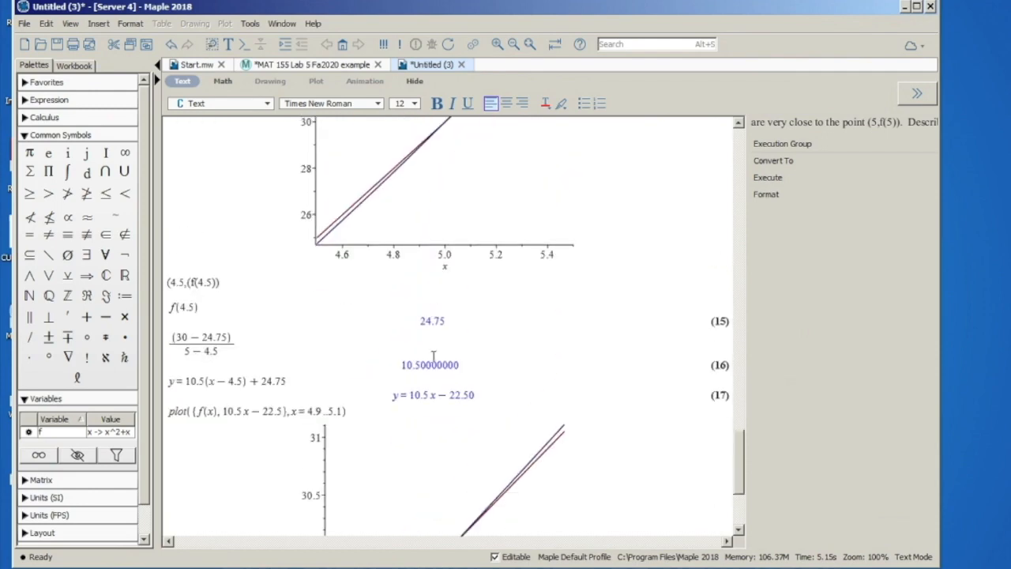
scroll(434, 379, "down", 5)
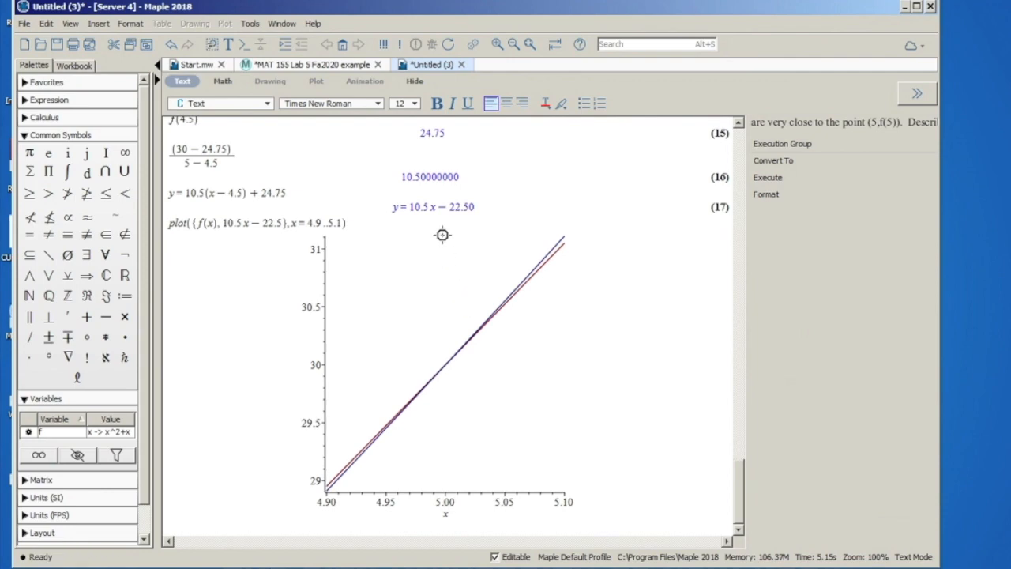
Reread the Problem 1 instruction on finding the derivative at x=5, and examine the secant line equation through (4.5, f(4.5)).
scroll(442, 234, "up", 15)
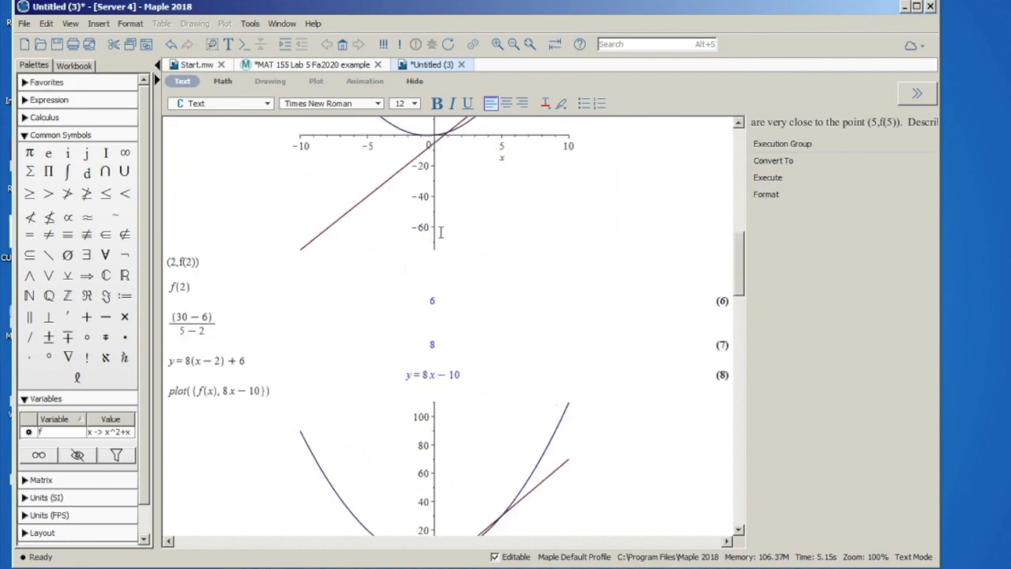
scroll(440, 231, "up", 15)
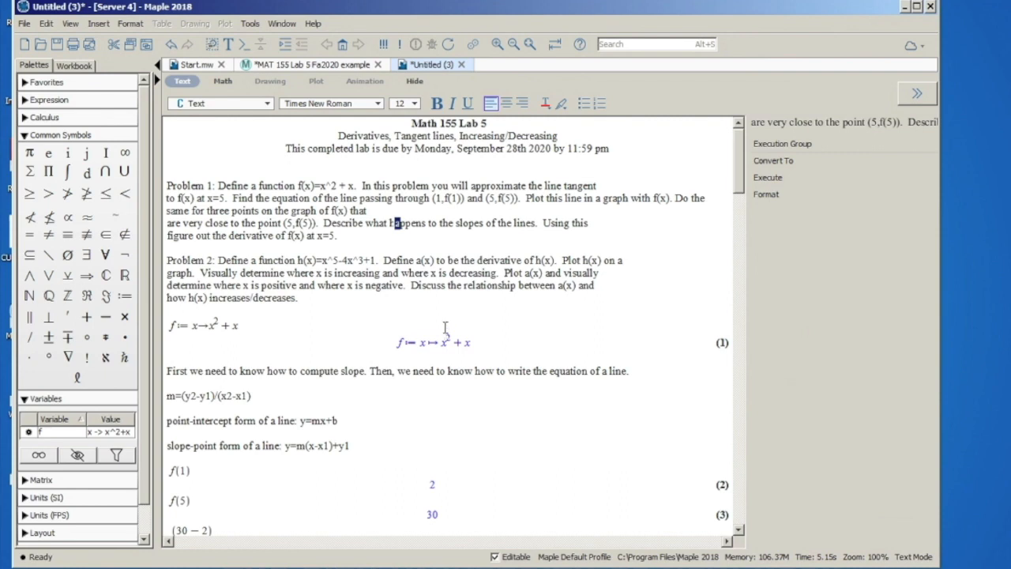
left_click(335, 234)
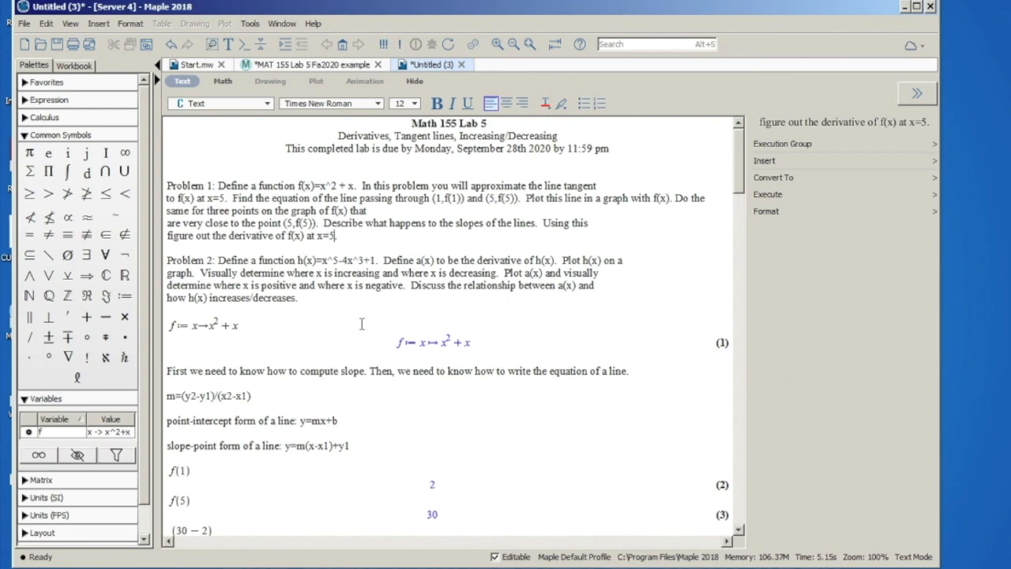
scroll(363, 331, "down", 15)
scroll(373, 347, "down", 20)
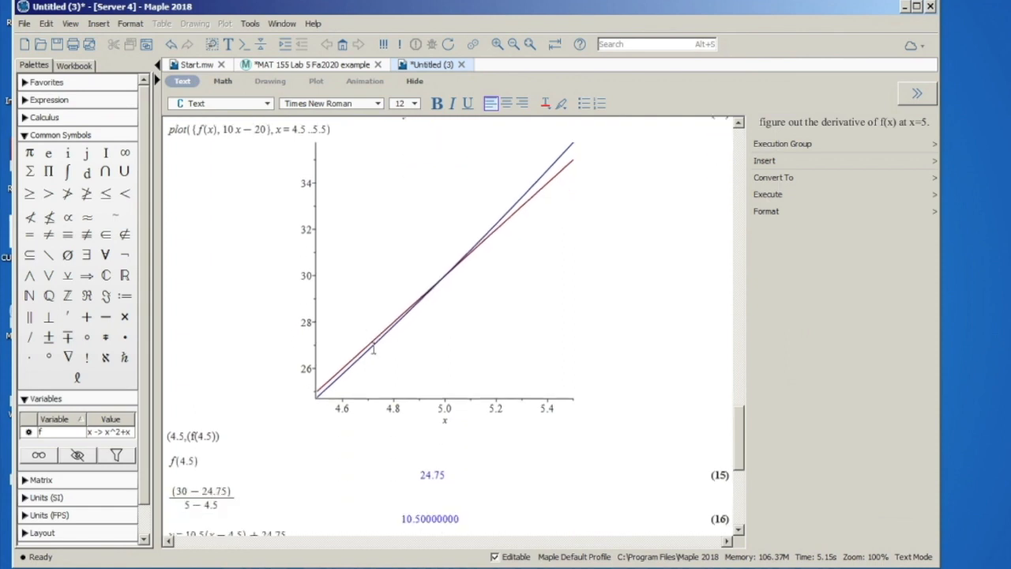
scroll(373, 348, "up", 5)
scroll(374, 347, "down", 10)
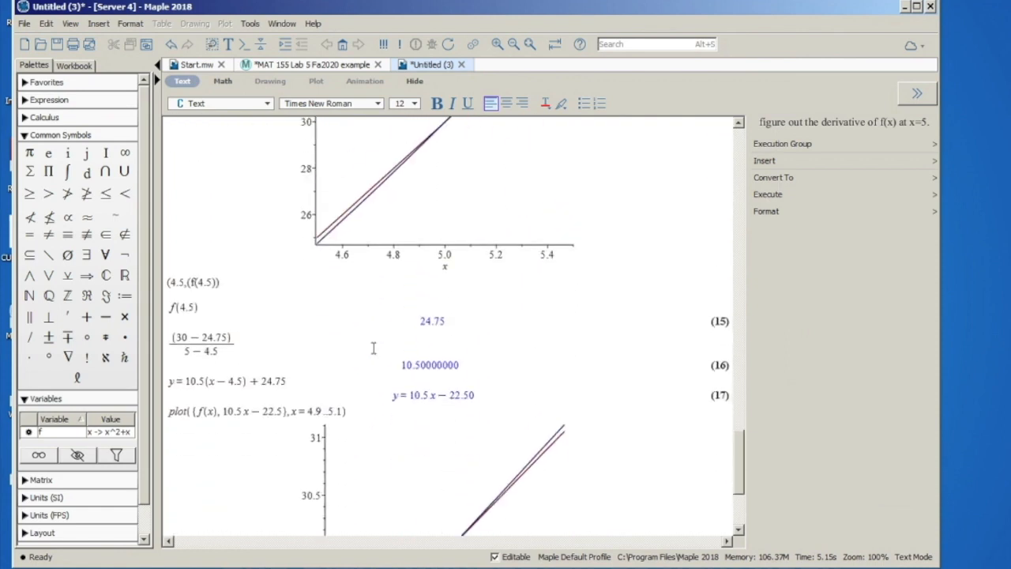
left_click_drag(393, 207, 481, 203)
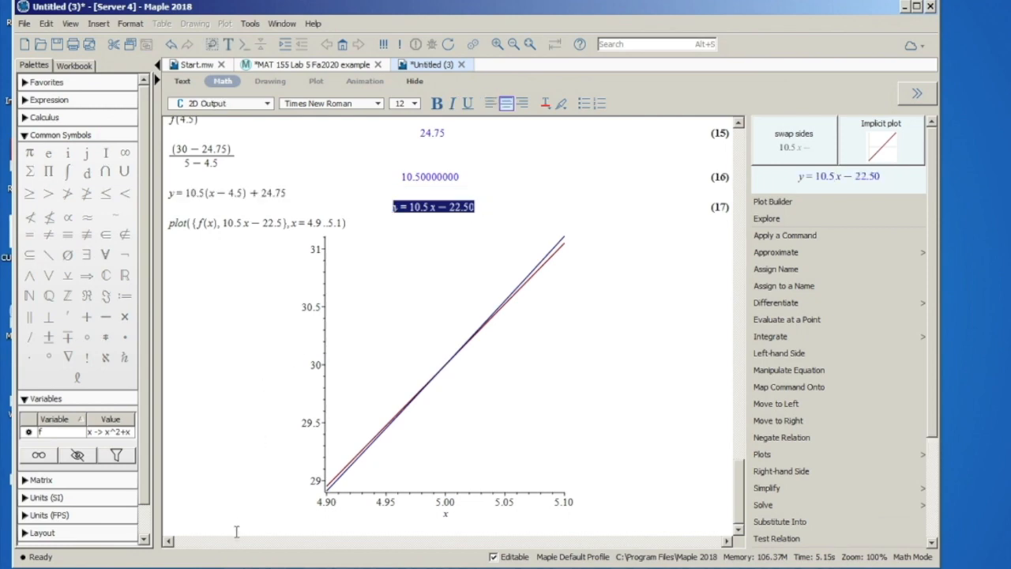
Evaluate f and f(x) as math expressions below the last plot.
left_click(252, 440)
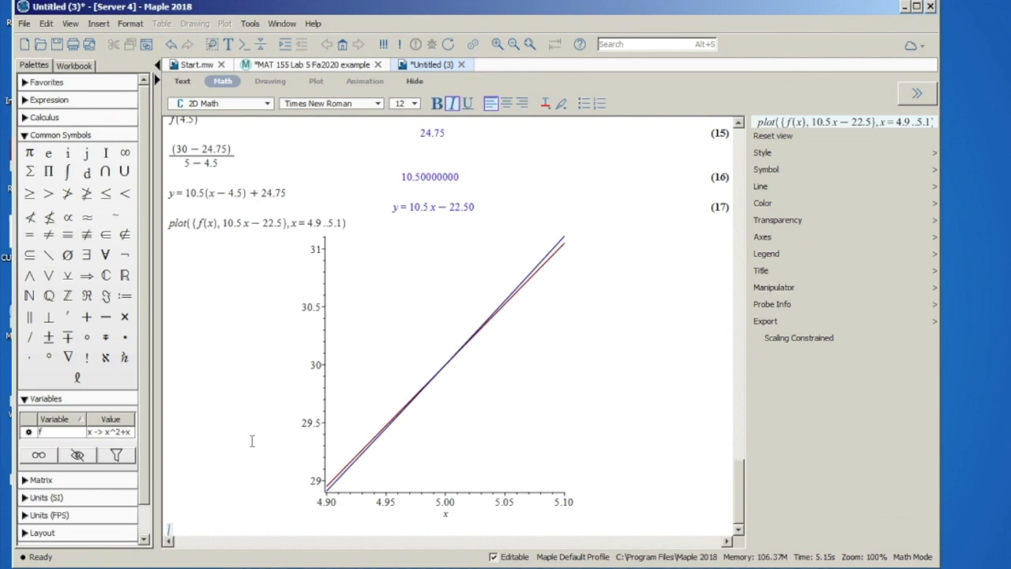
left_click(179, 83)
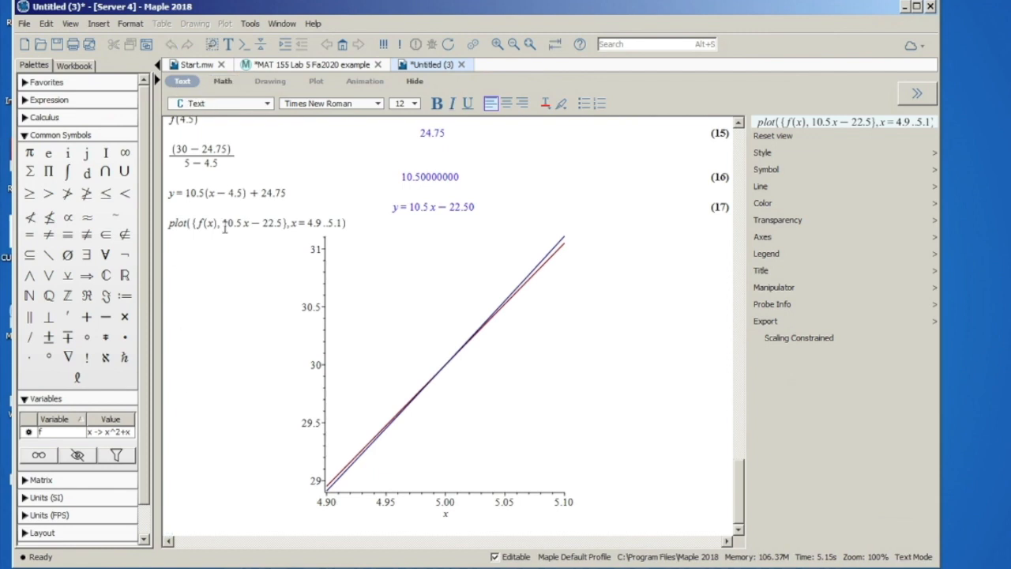
left_click(219, 87)
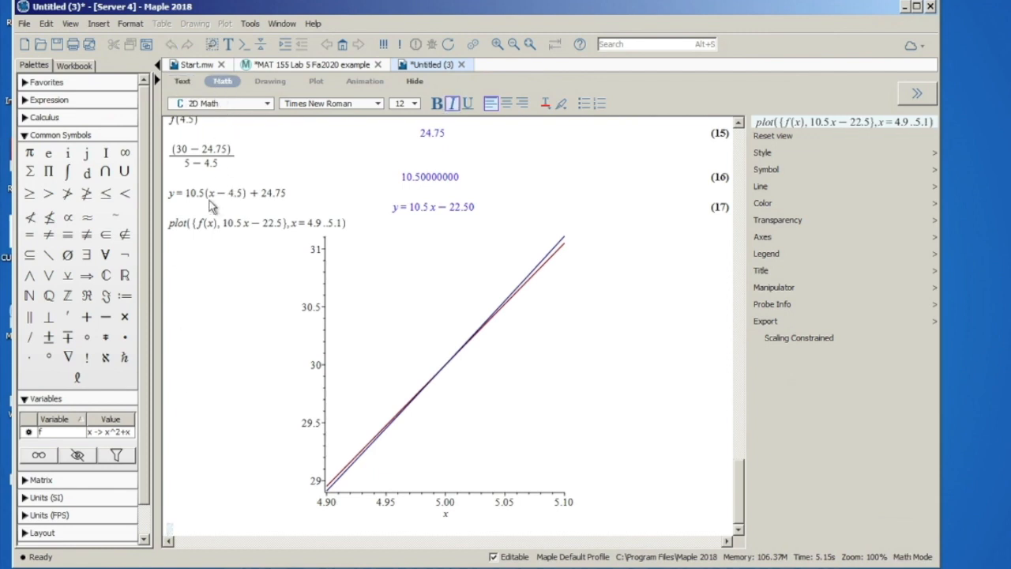
type("f")
key("Return")
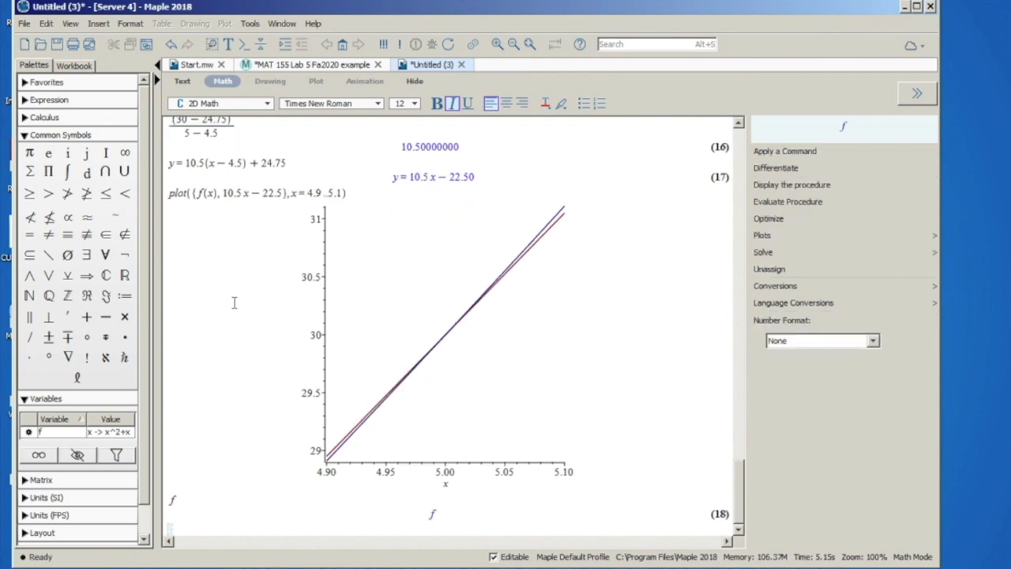
type("f(x)")
key("Return")
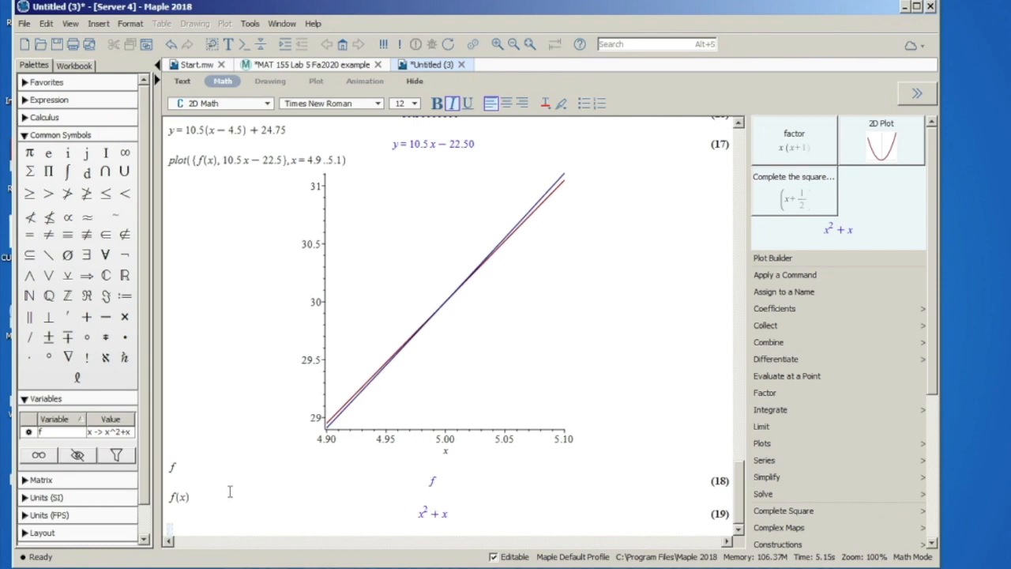
Try to define the derivative of f as the function x→2x+1 below the f(x) result.
type("2x+1")
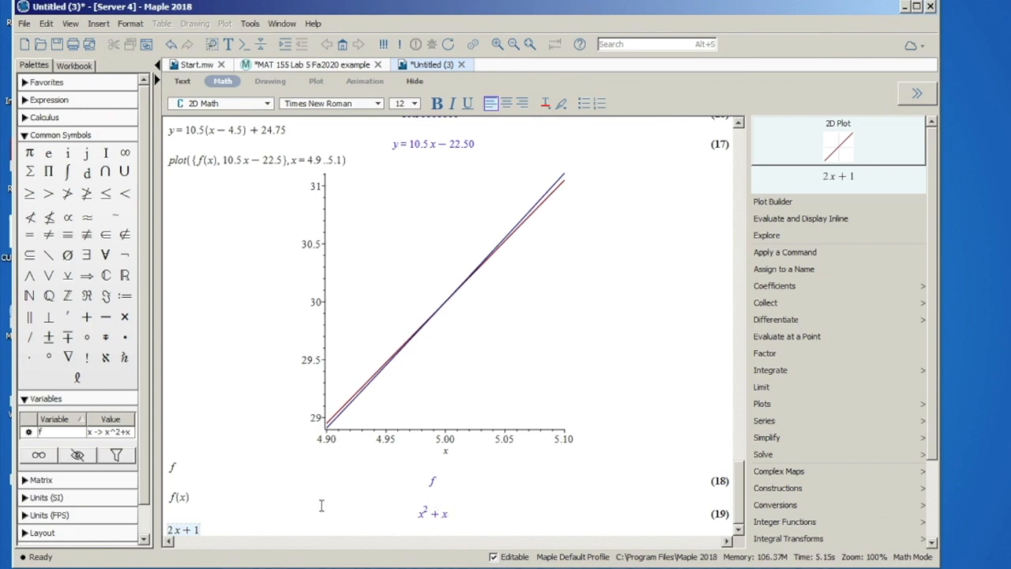
left_click(171, 529)
type("f")
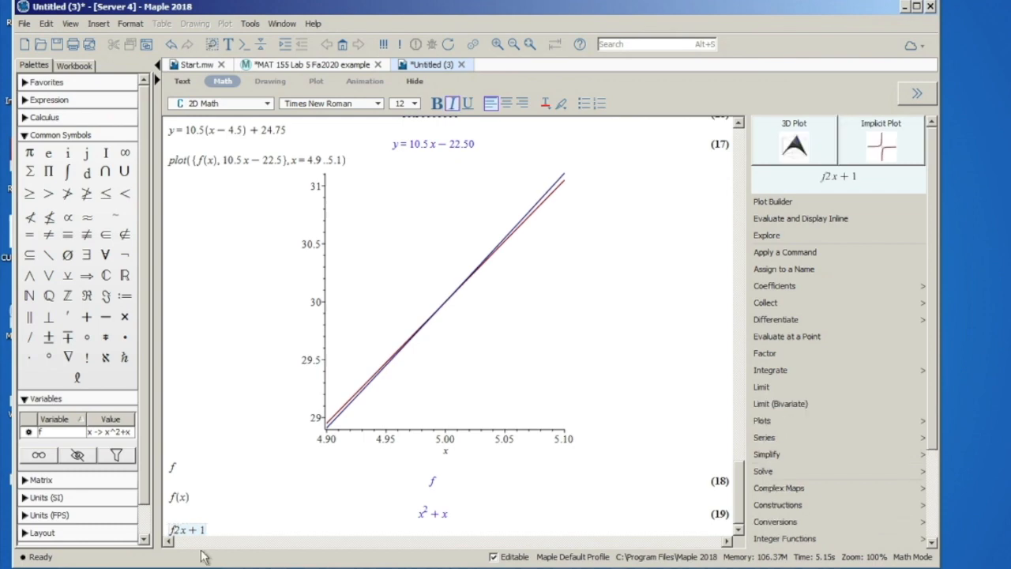
type("((")
key("BackSpace")
type("(")
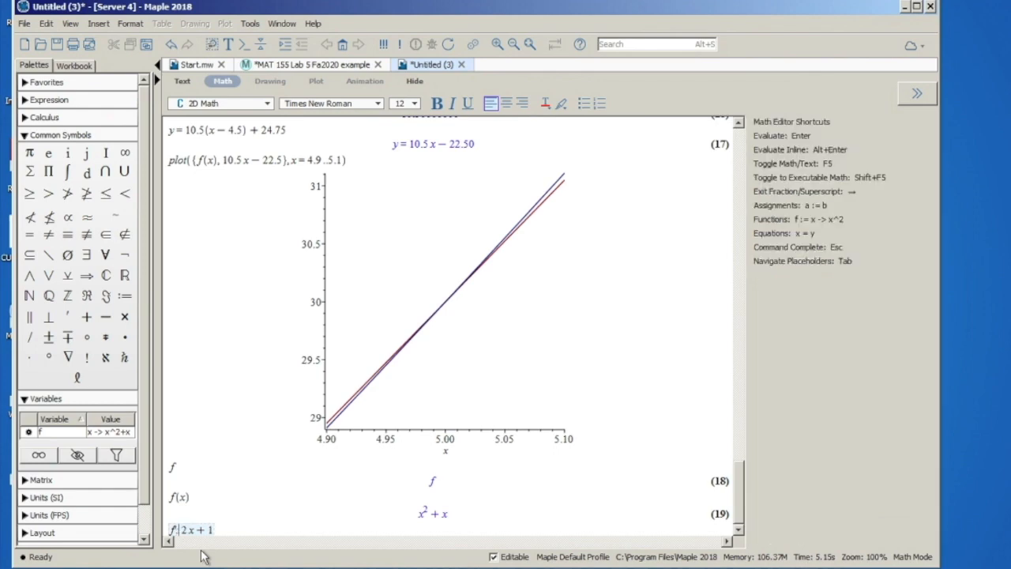
type("=")
type("x->")
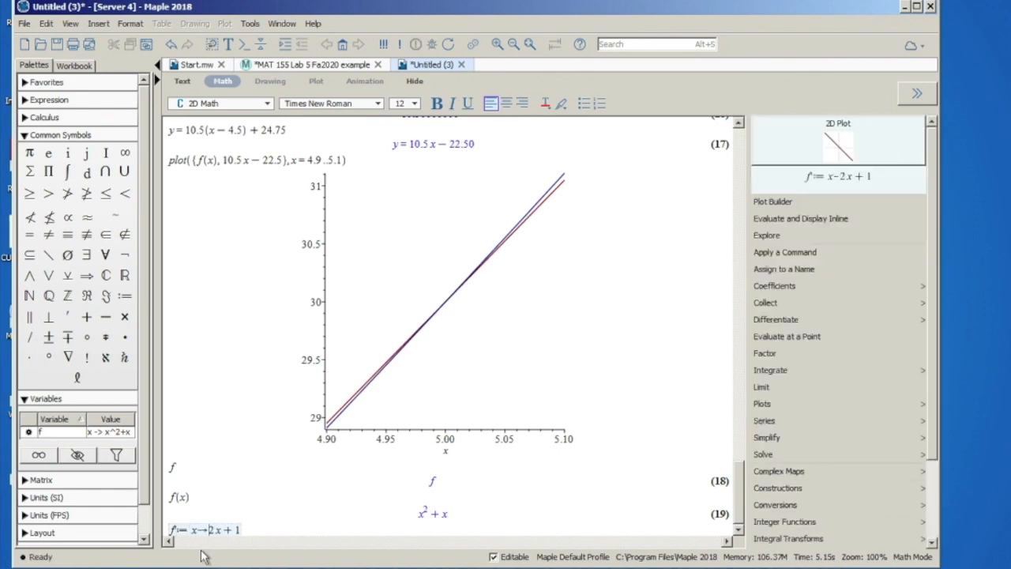
key("Return")
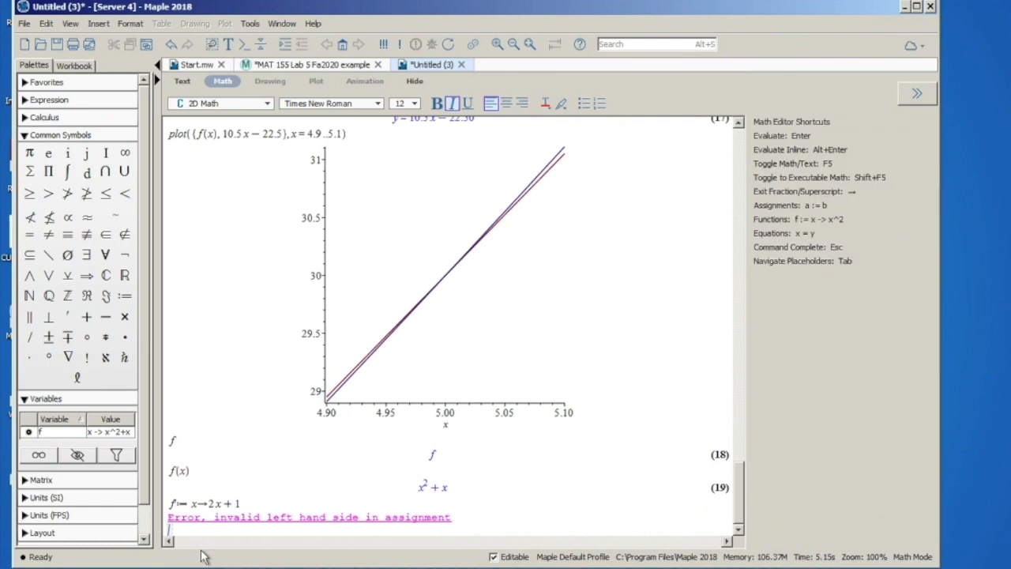
Change the derivative function's name to f1 and evaluate the assignment f1 := x→2x+1.
left_click(177, 502)
key("Right")
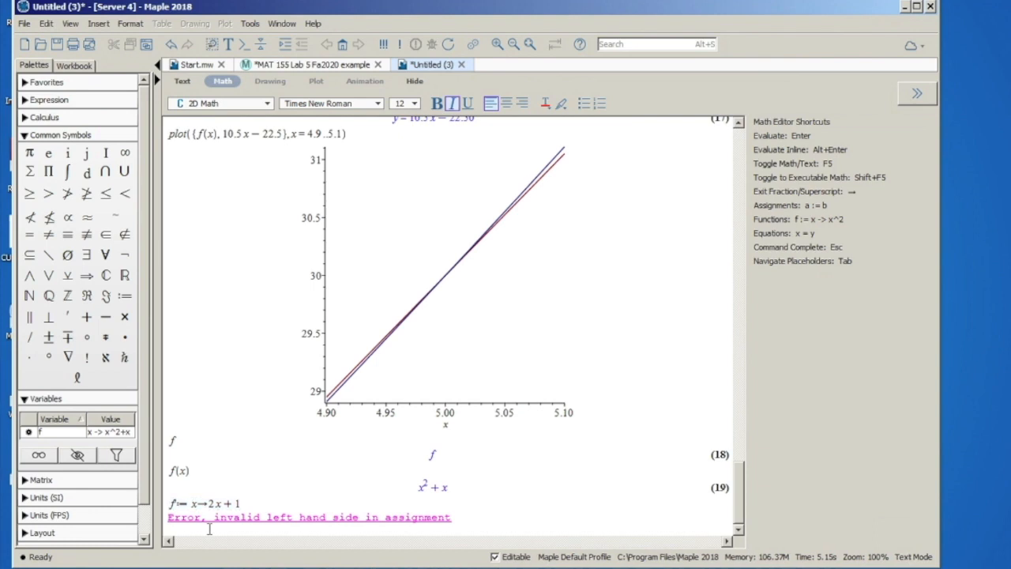
key("Down")
key("Return")
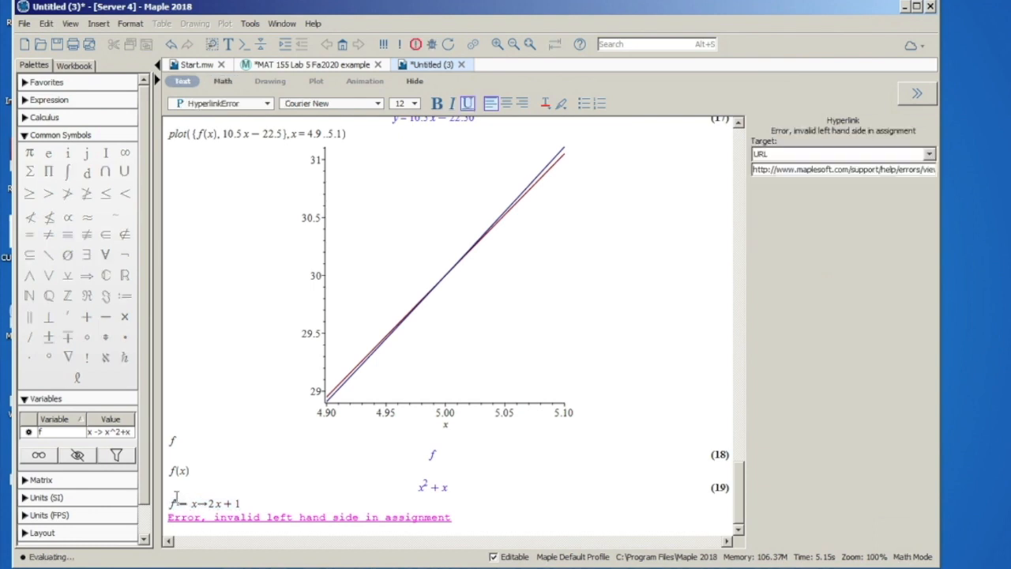
left_click(179, 503)
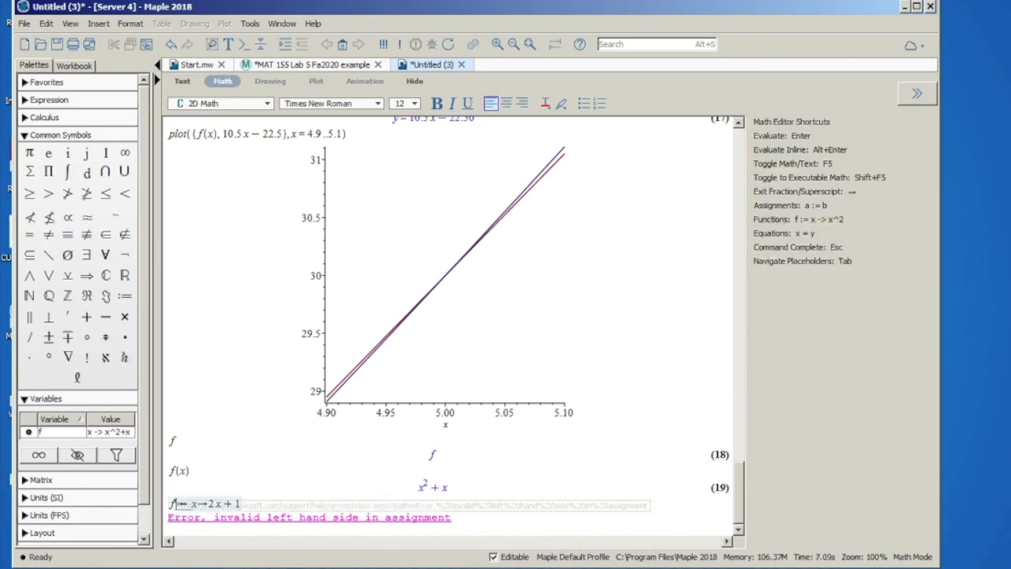
type("1")
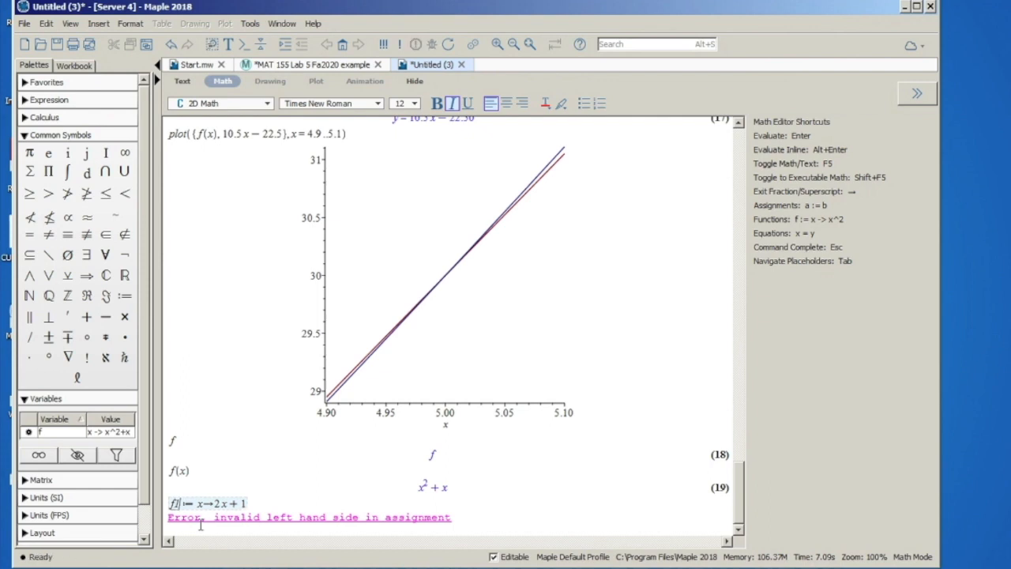
key("Return")
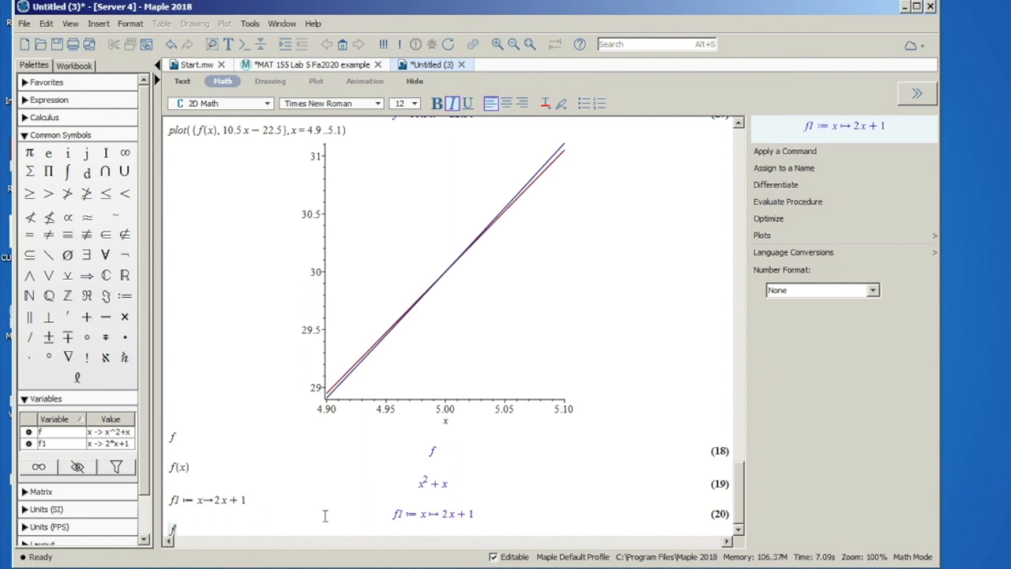
Evaluate the derivative function at x=5 with f1(5).
type("1(5")
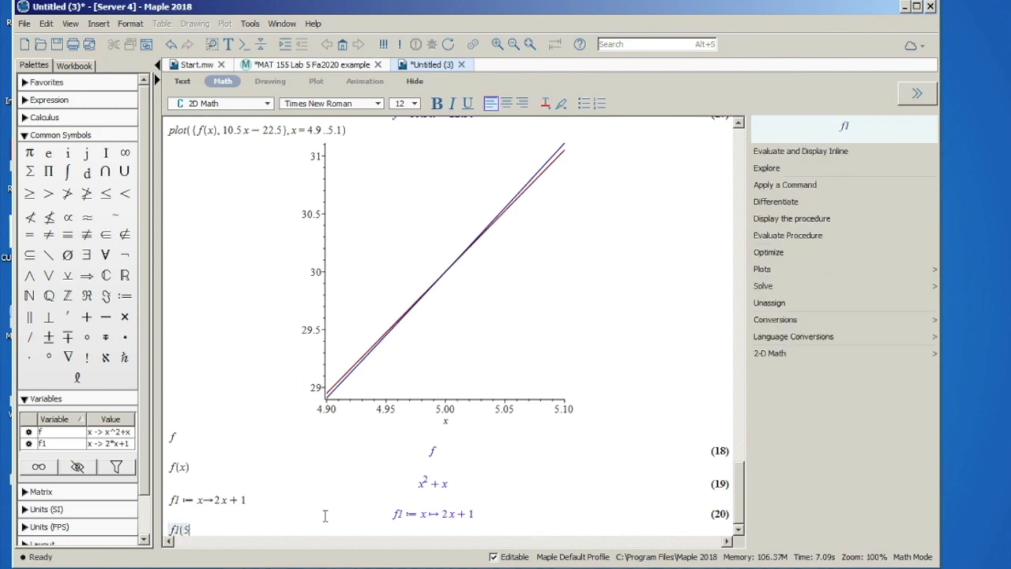
type(")")
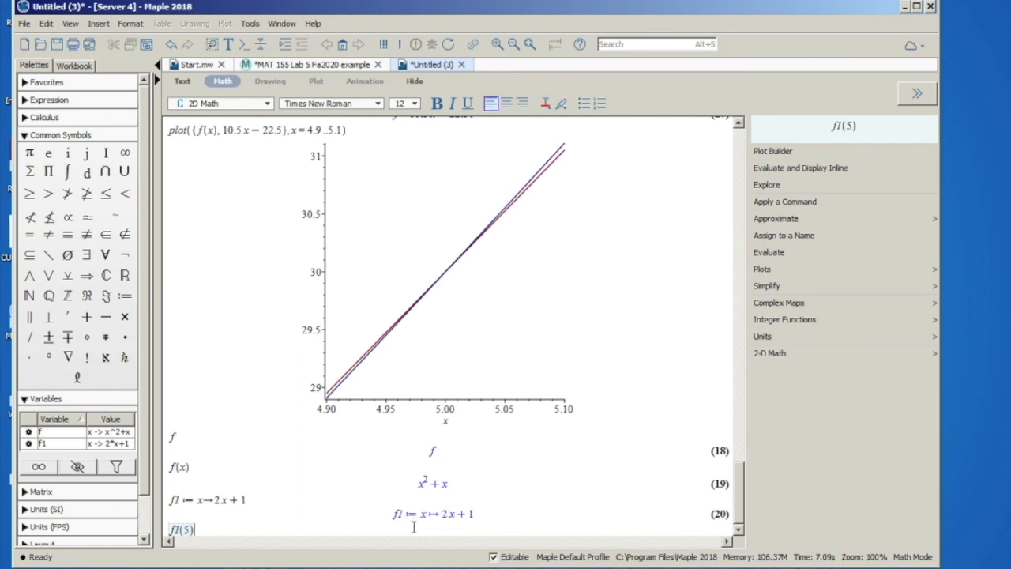
key("Return")
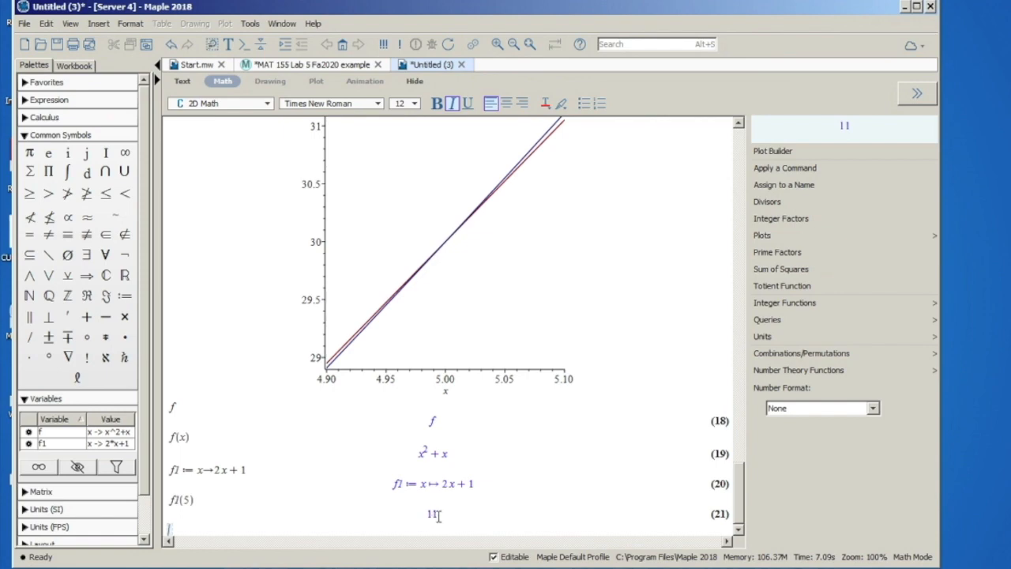
Compare the result of f1(5) with the slope in the equation of the secant line through (4.5, f(4.5)).
left_click_drag(440, 515, 422, 515)
scroll(487, 359, "up", 6)
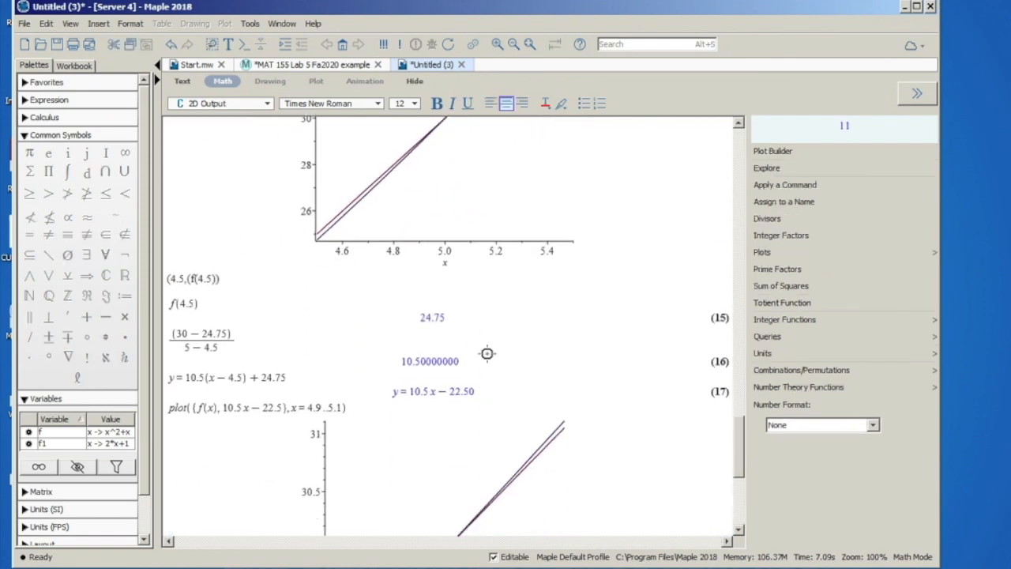
left_click_drag(411, 387, 477, 388)
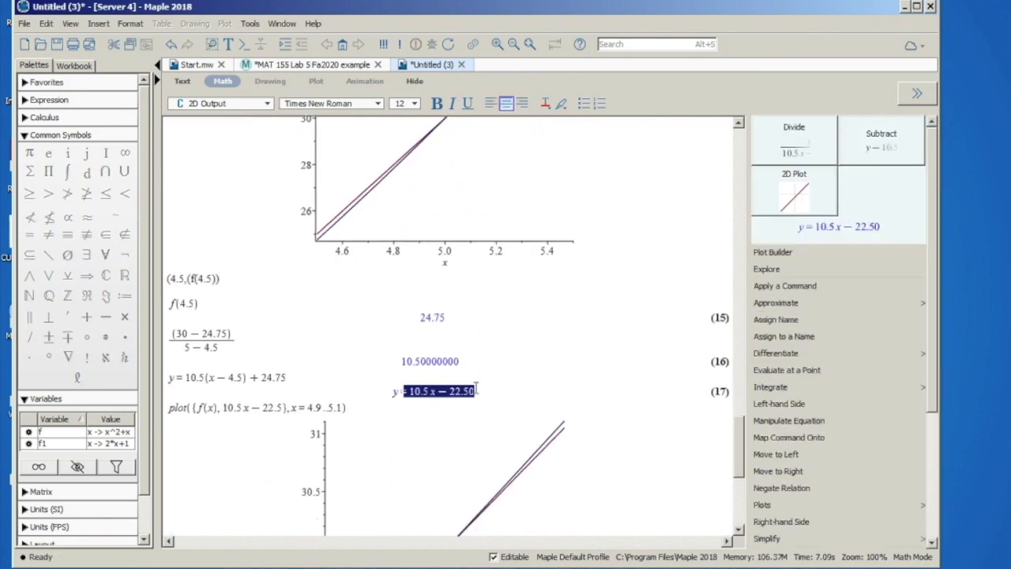
double_click(419, 391)
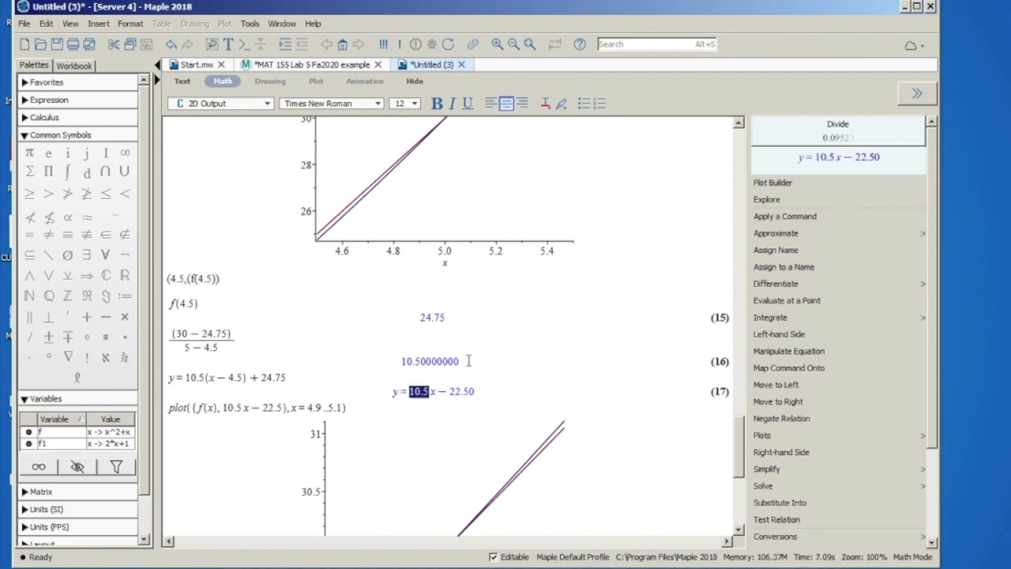
scroll(557, 344, "down", 6)
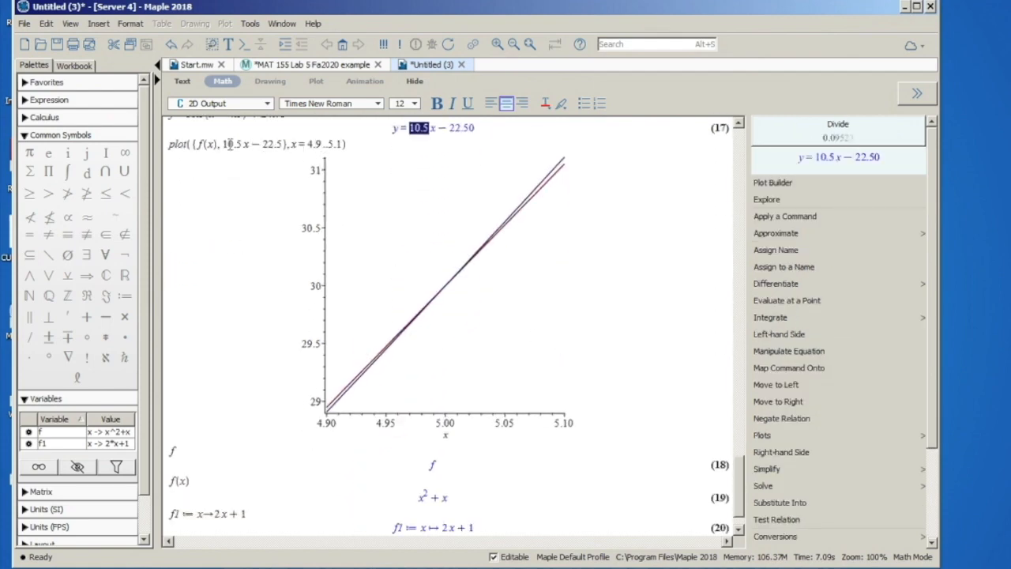
Review the slope in the simplified equation of the secant line through (4.5, f(4.5)).
scroll(242, 150, "up", 3)
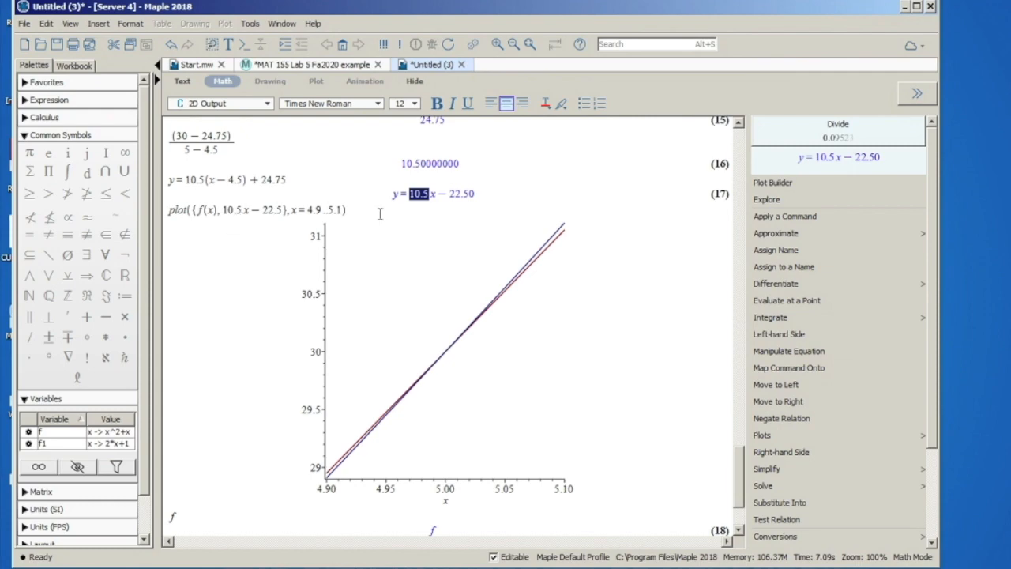
left_click(427, 195)
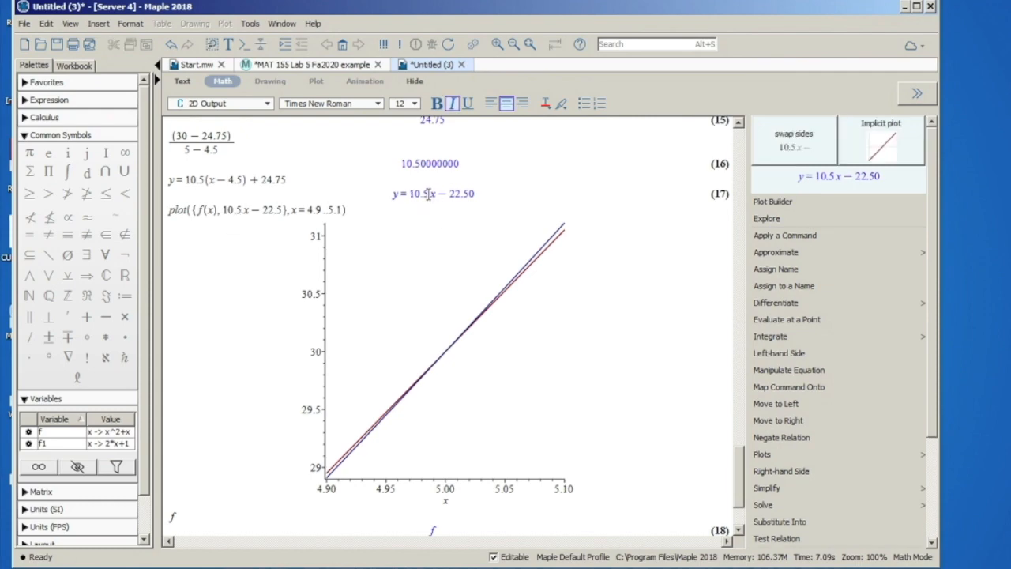
double_click(427, 193)
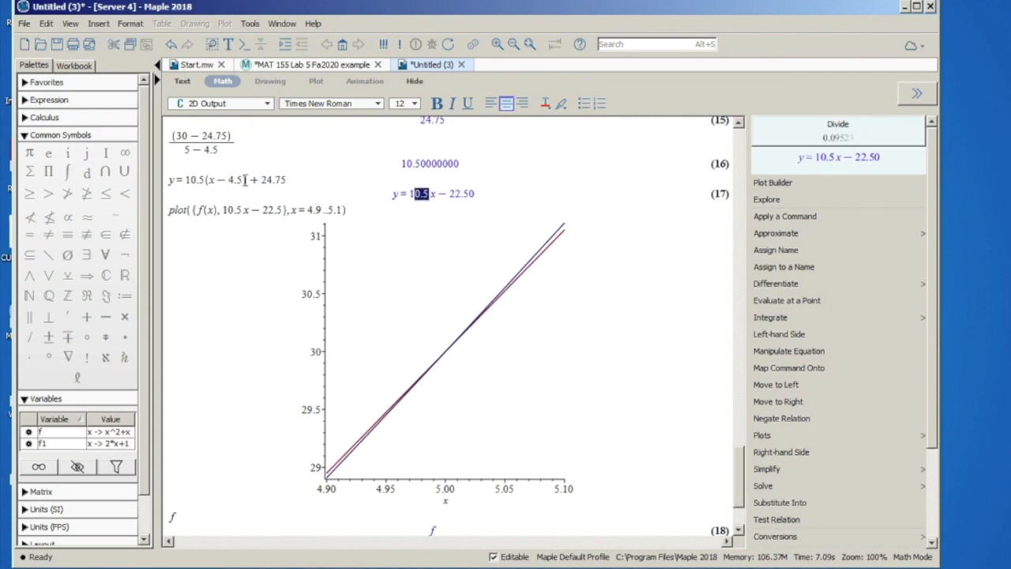
double_click(423, 196)
scroll(353, 308, "down", 3)
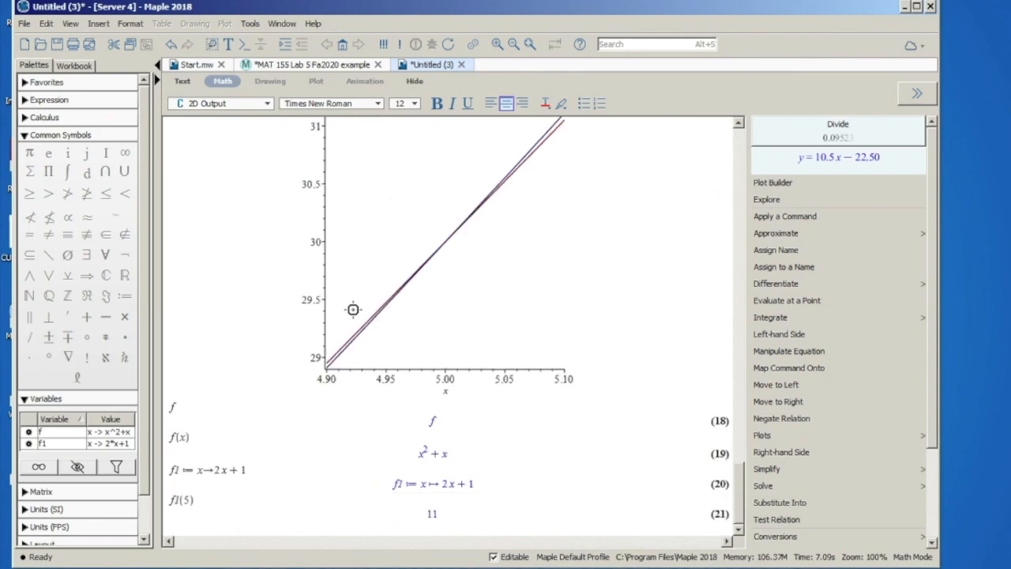
Plot f(x) and the derivative f1(x) together below the f1(5) result with plot({f(x), f1(x)}).
left_click(213, 531)
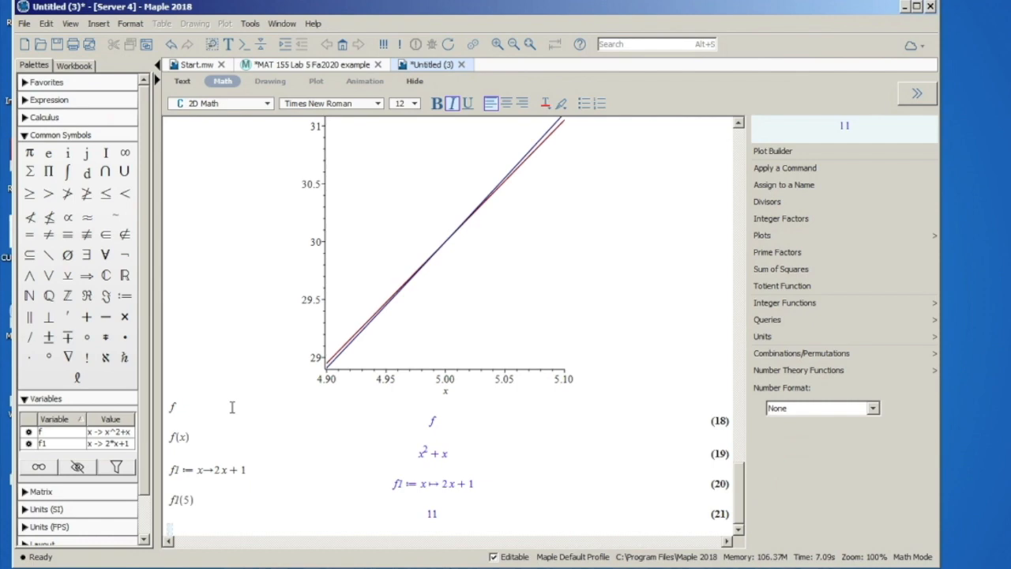
type("plot(")
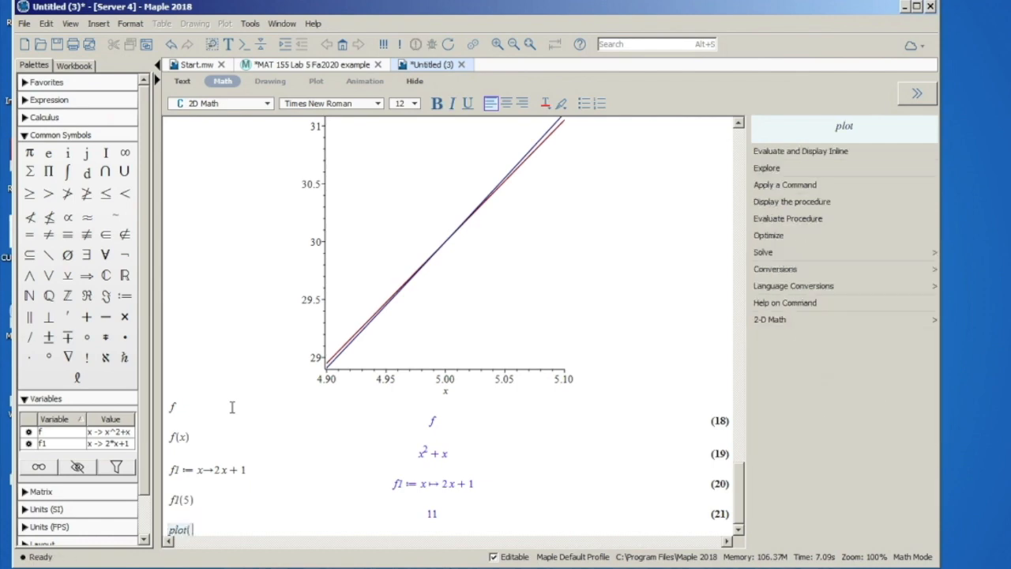
type("f(x)")
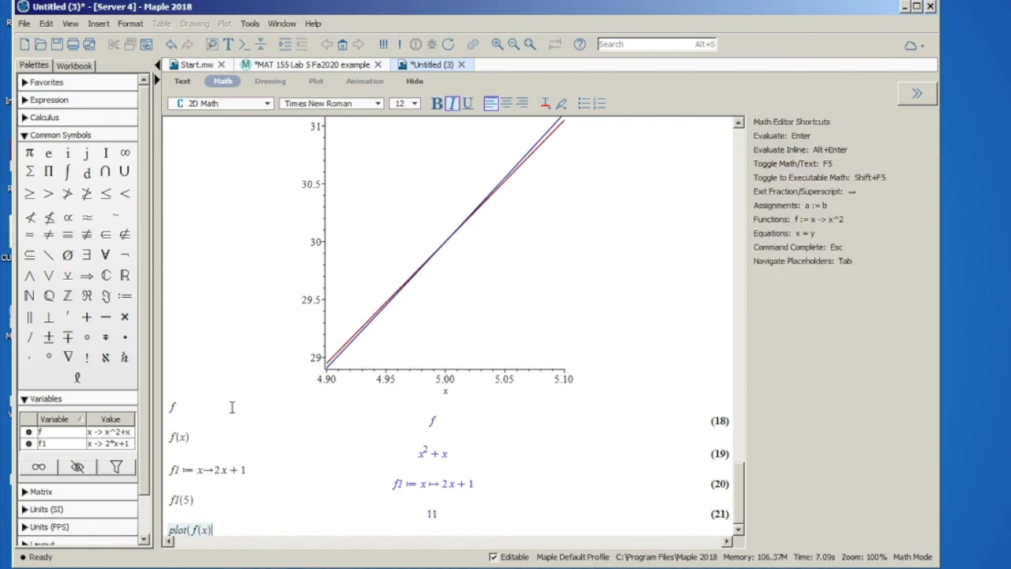
type(")")
type("f1(x)}")
key("Left")
key("Left")
key("Left")
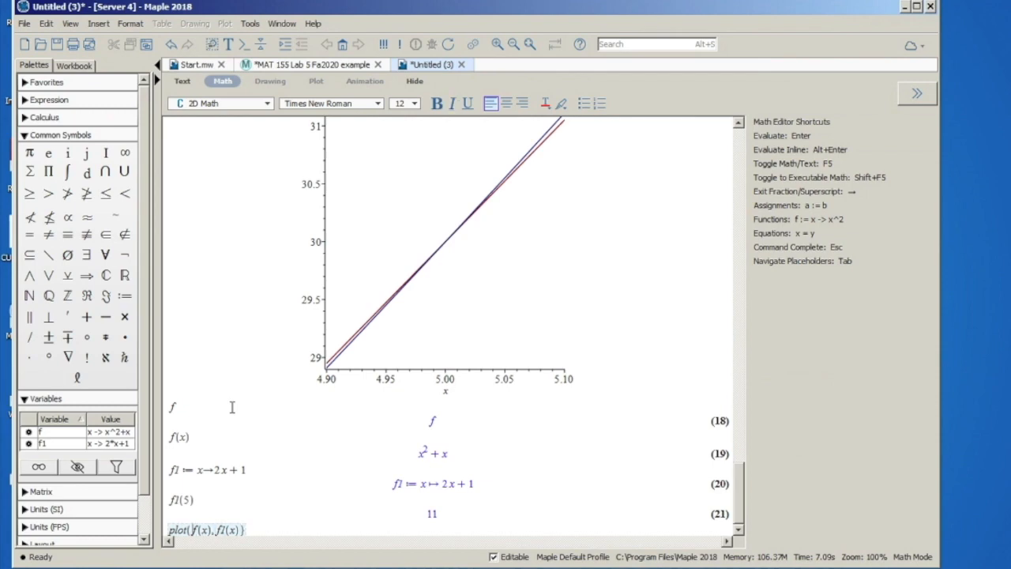
type("{")
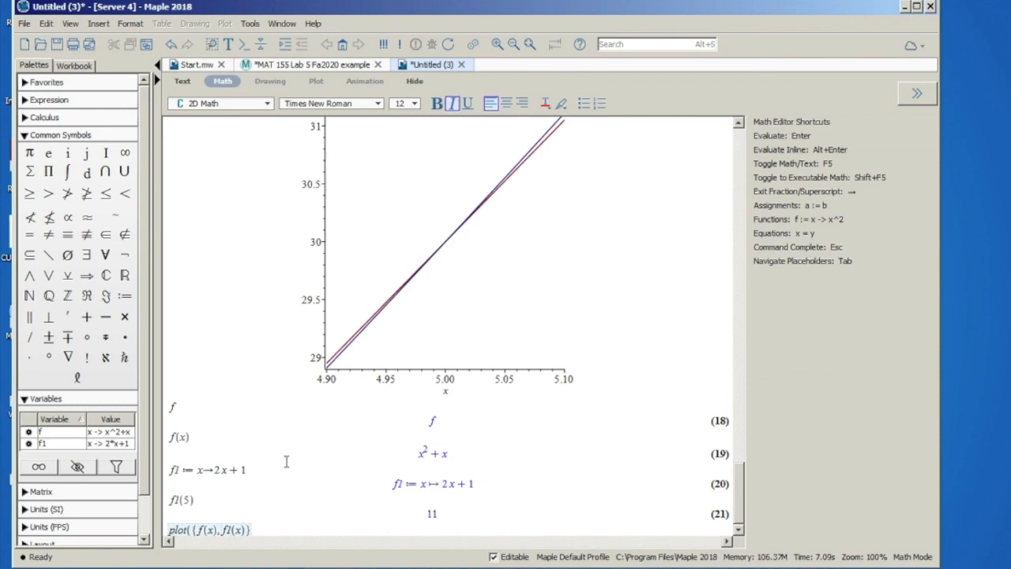
key("Return")
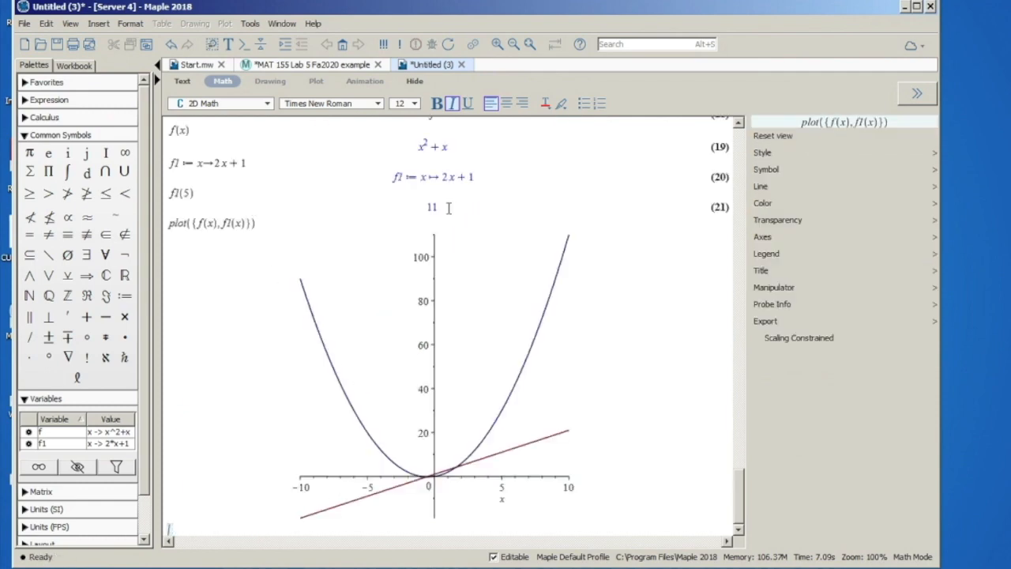
Delete the plot command for f(x) and f1(x) together with its graph.
left_click_drag(275, 222, 205, 210)
left_click_drag(178, 217, 168, 221)
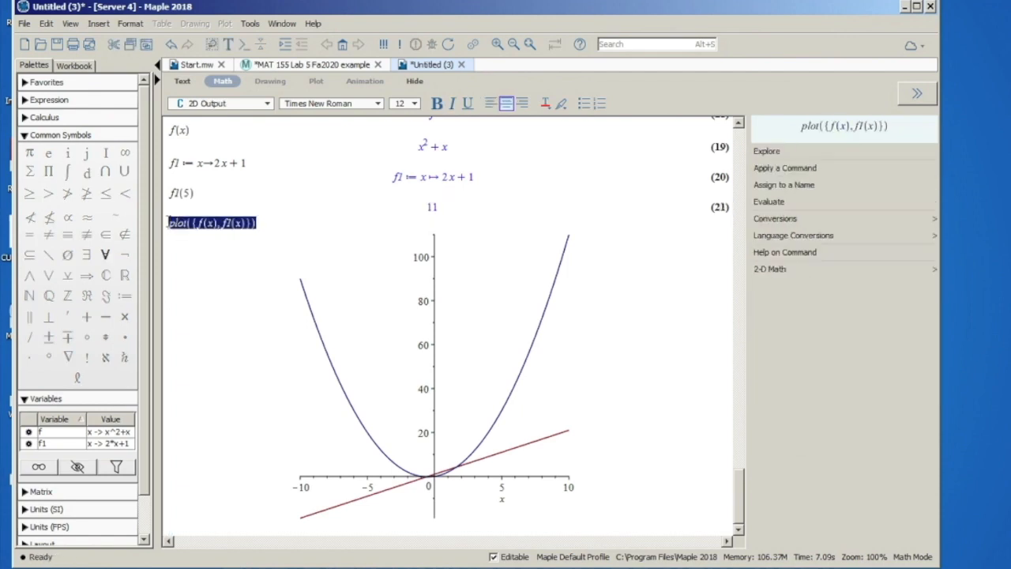
key("BackSpace")
key("Return")
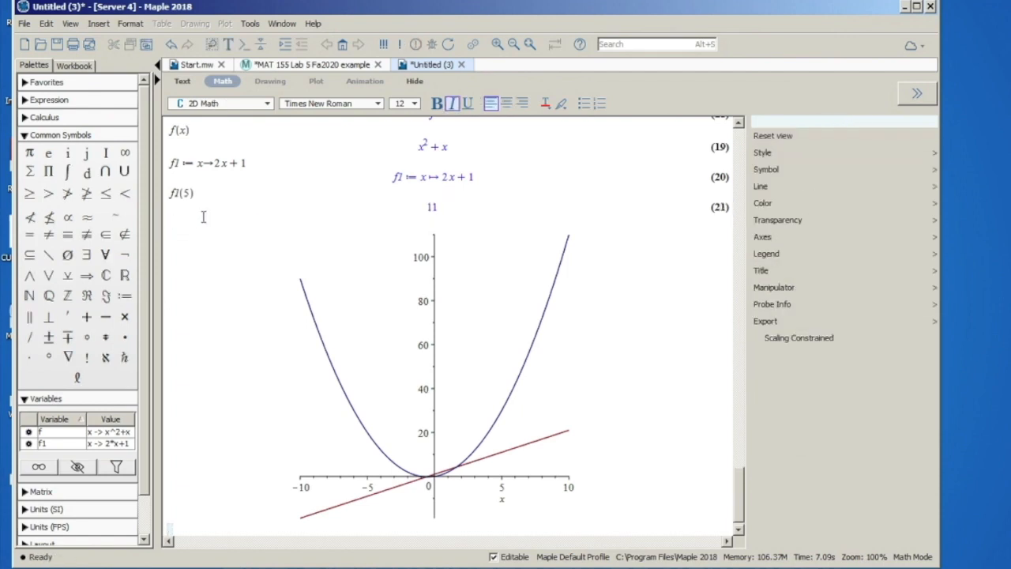
left_click(187, 219)
right_click(527, 482)
left_click(563, 361)
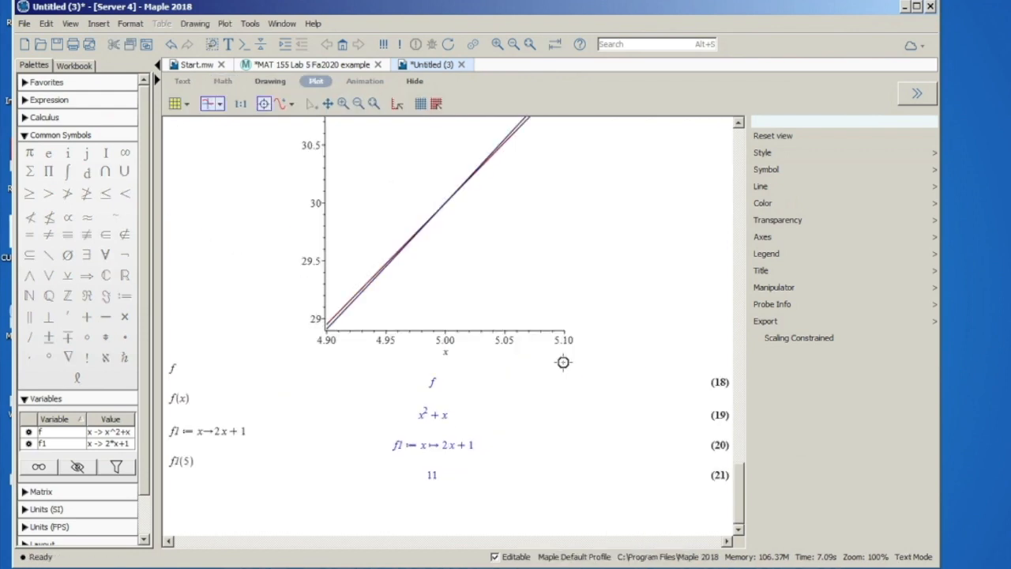
Enter and evaluate the tangent line equation y = 11·(x − 5) + 30 below the f1(5) result.
left_click(217, 486)
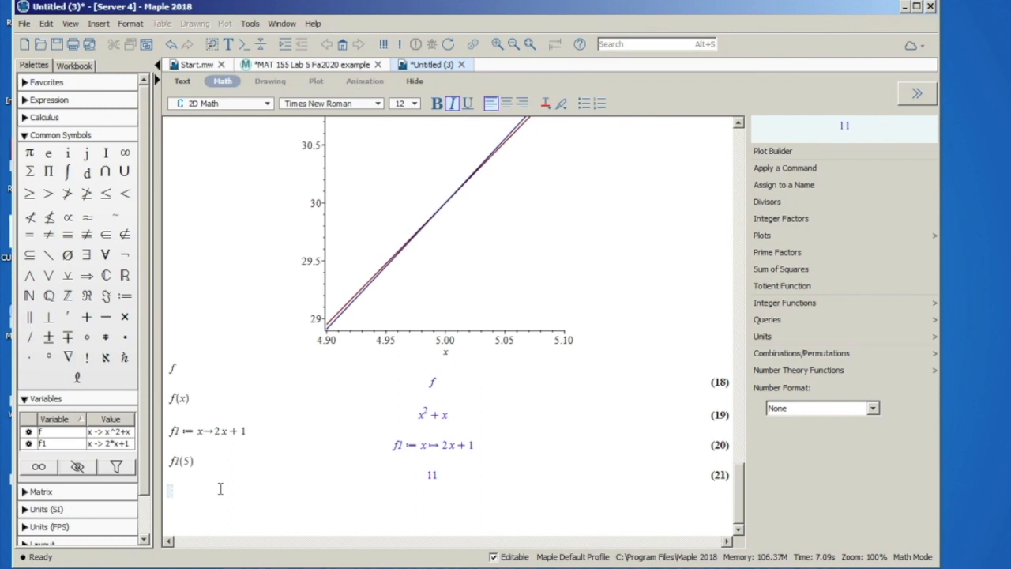
type("y")
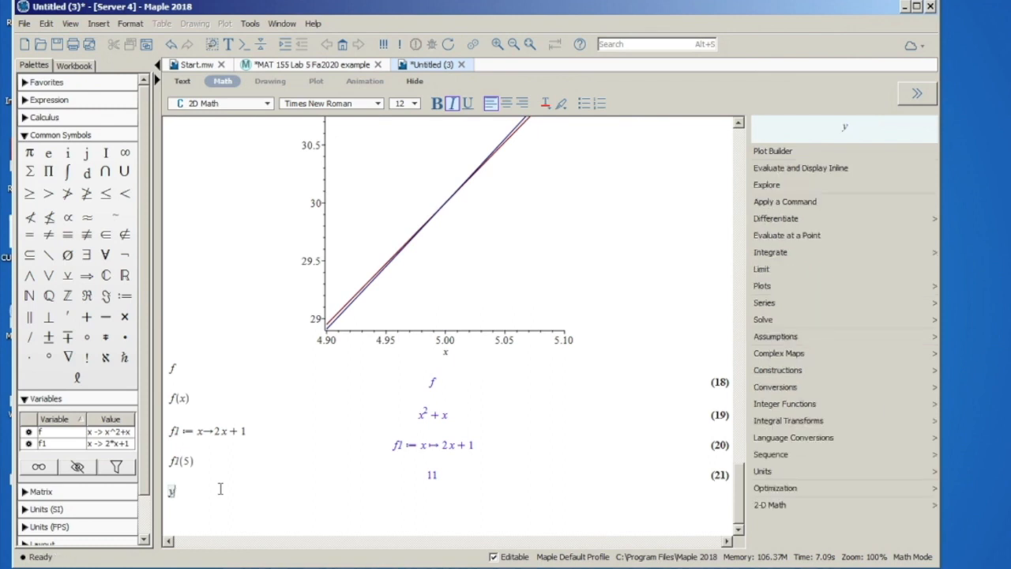
type("=")
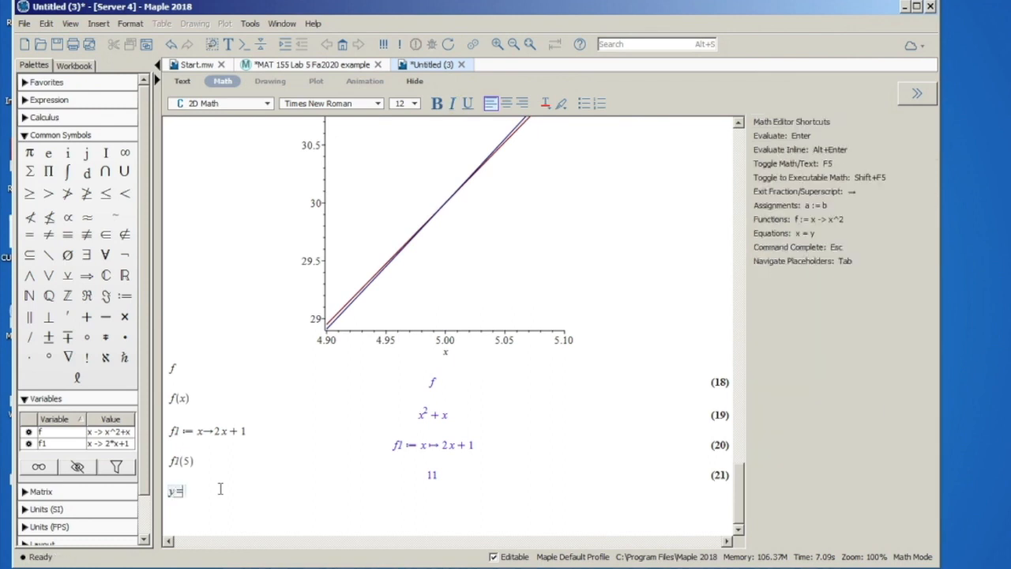
type("(")
key("BackSpace")
type("11 x")
key("BackSpace")
type("(x-5)+30")
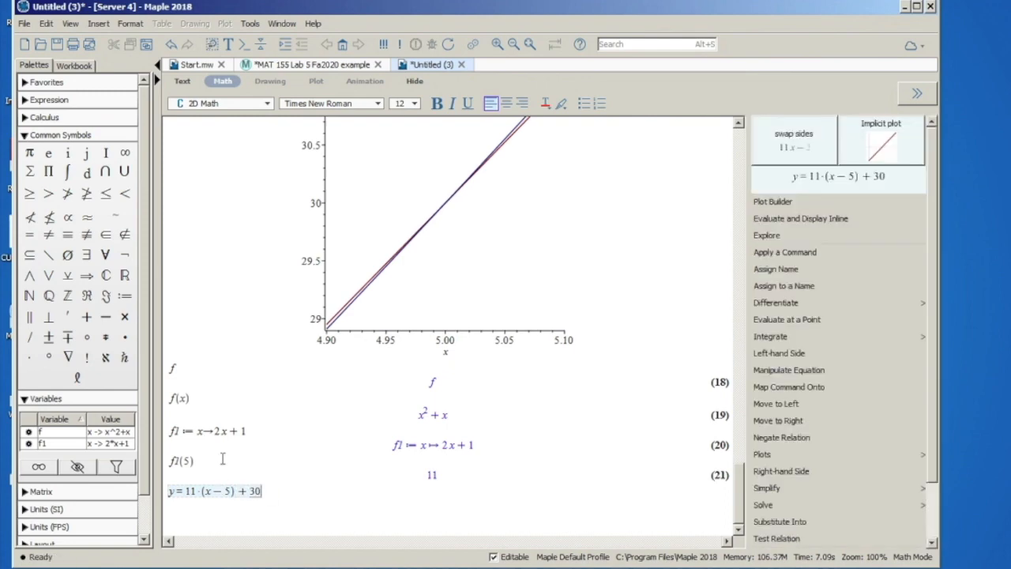
key("Return")
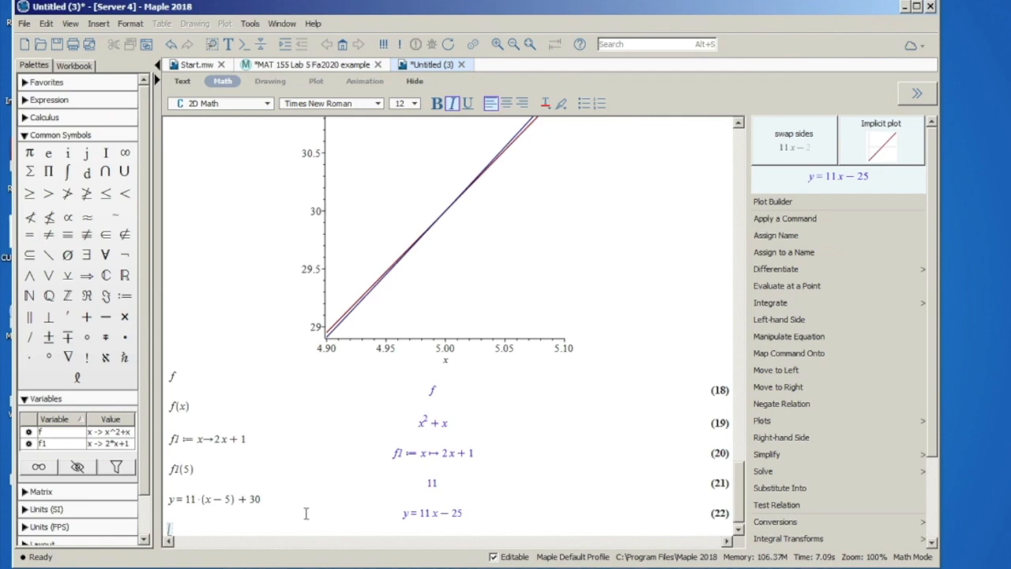
Plot f(x) and the tangent line together with plot({f(x), 11x − 25}).
type("plot")
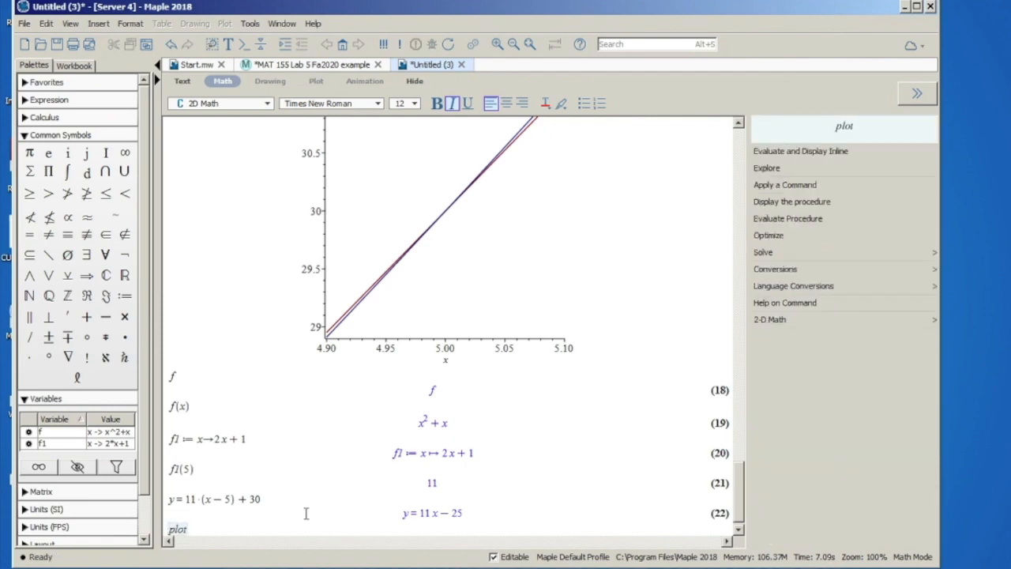
type("(f")
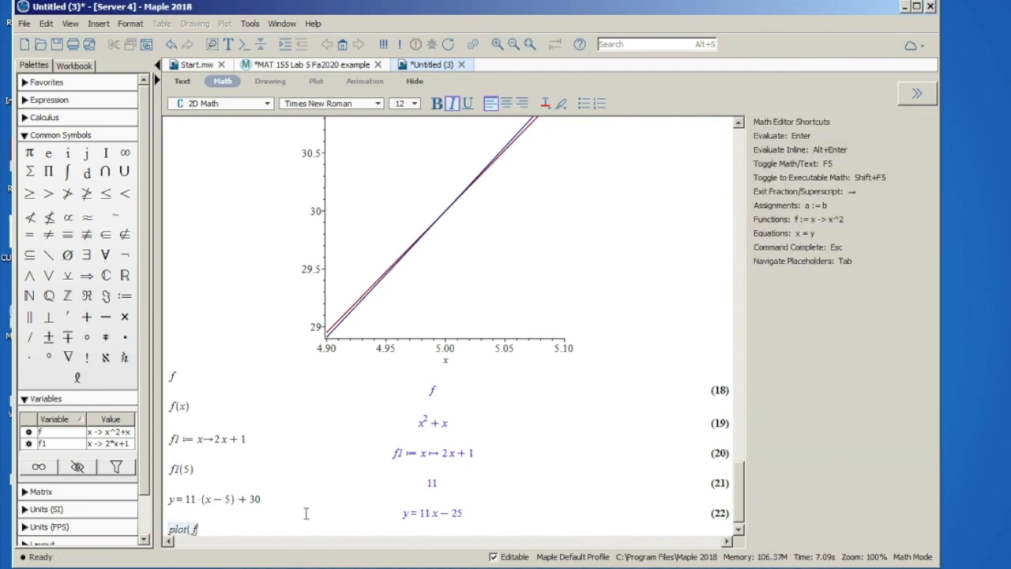
type("(x),")
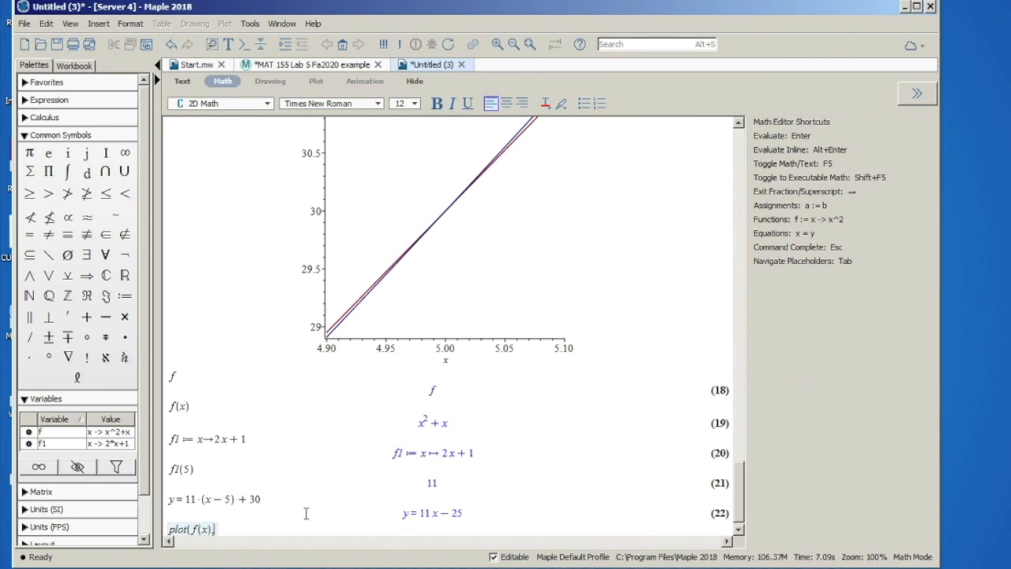
type("11 x")
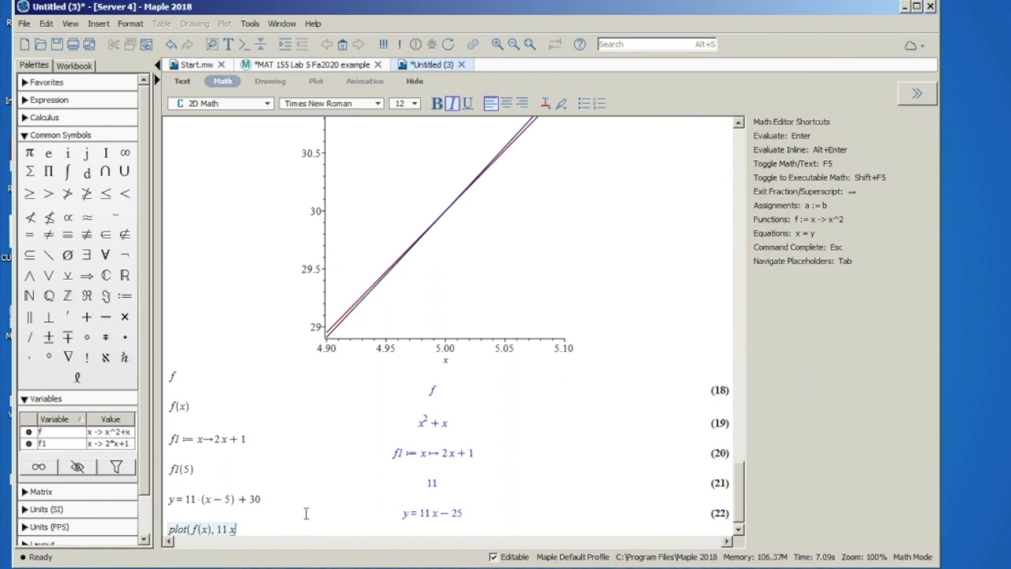
type("-25")
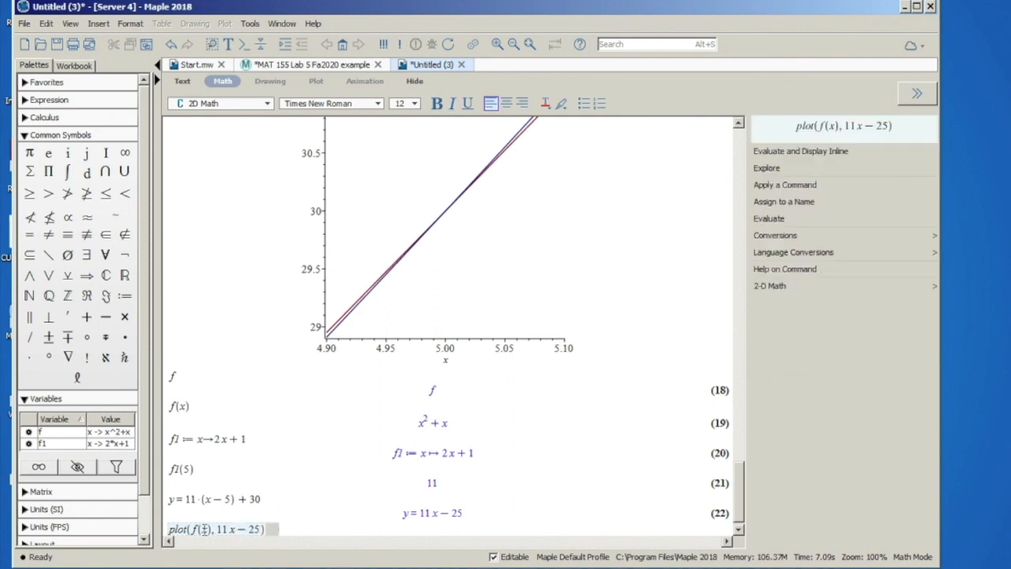
left_click(193, 529)
type("{")
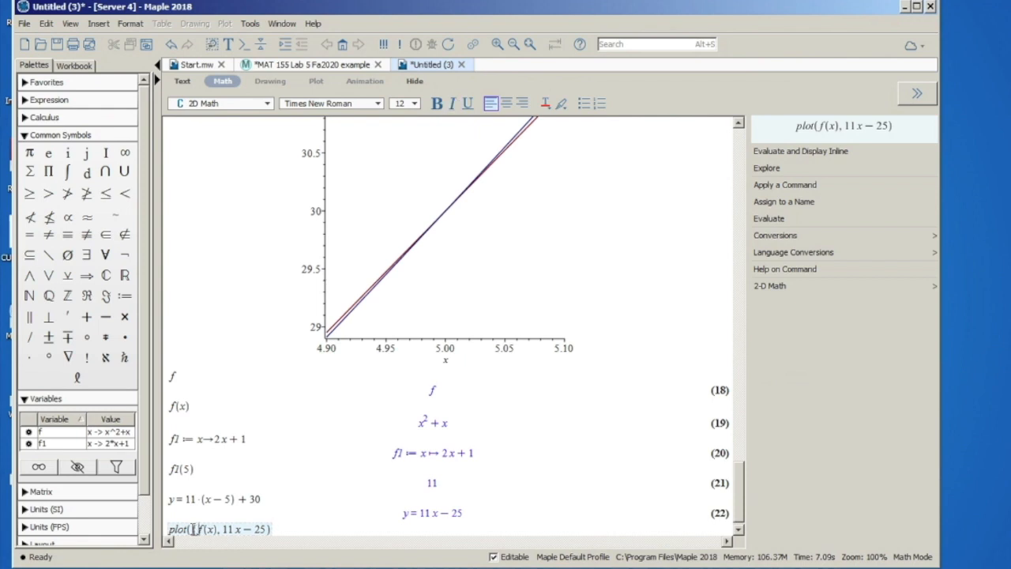
left_click(266, 531)
type("}")
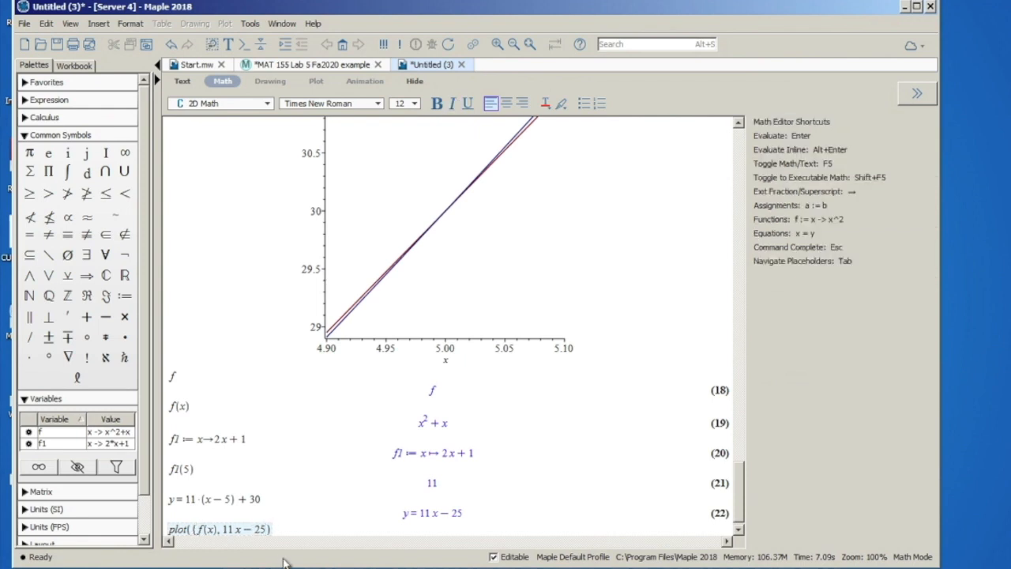
key("Return")
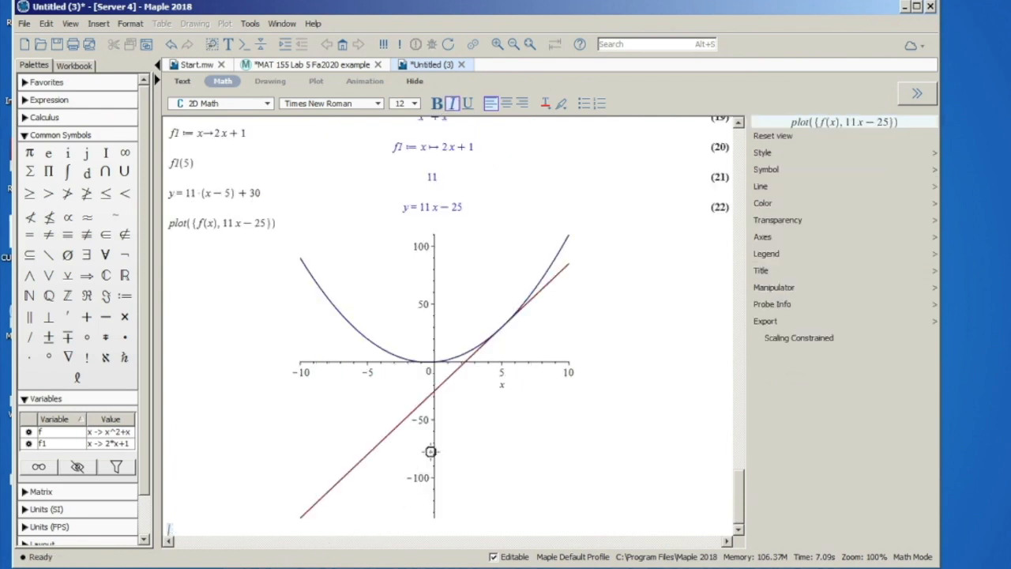
Add the range x = 4.7..5.1 to the tangent line plot command and re-evaluate it.
left_click(270, 221)
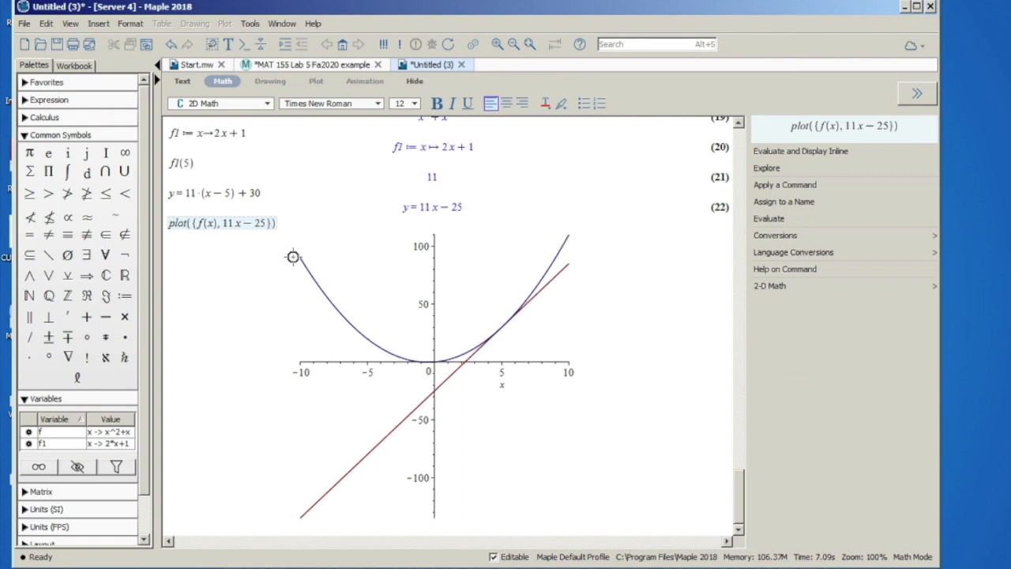
type(", x = ")
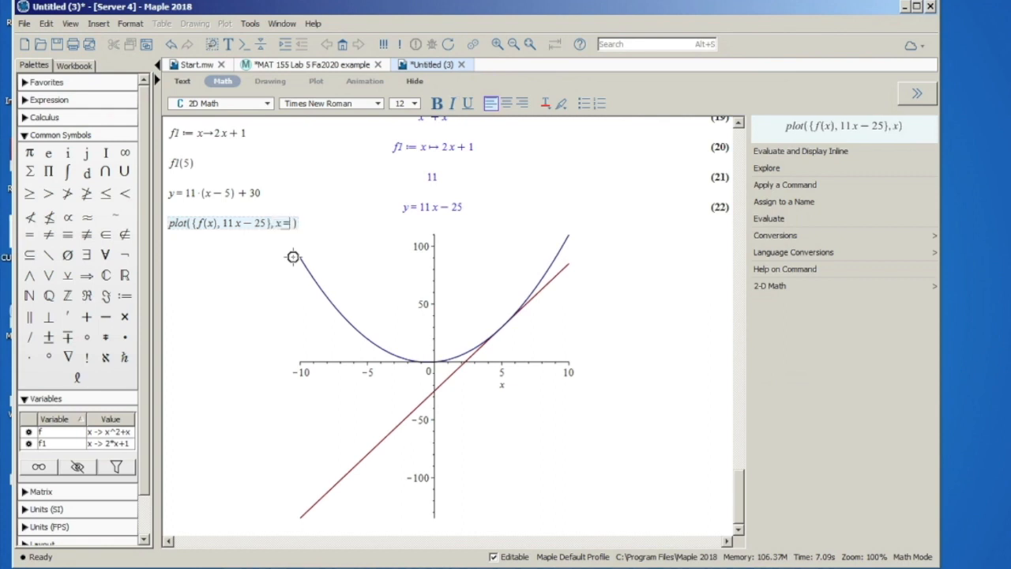
type("4.")
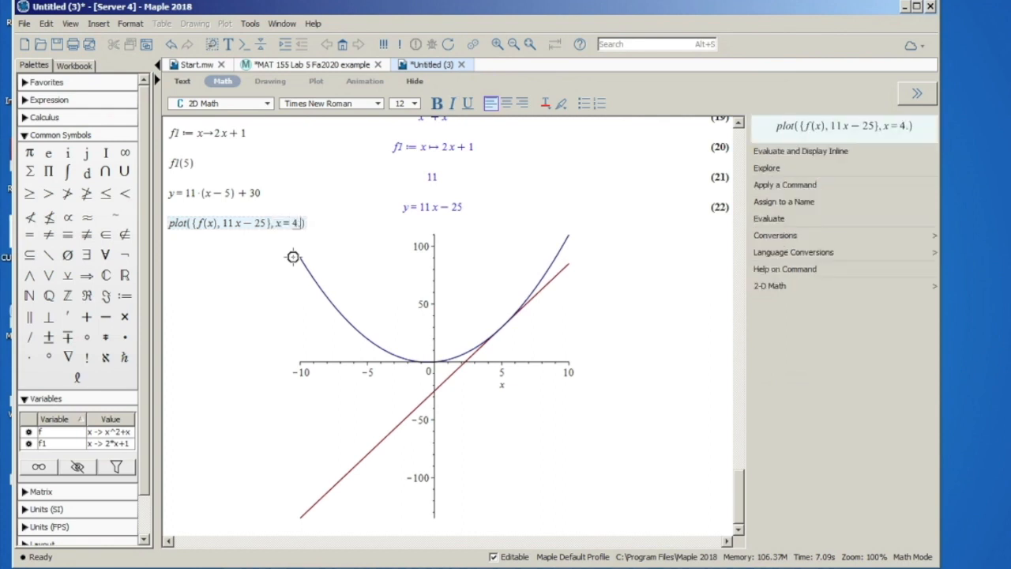
type("7 ..")
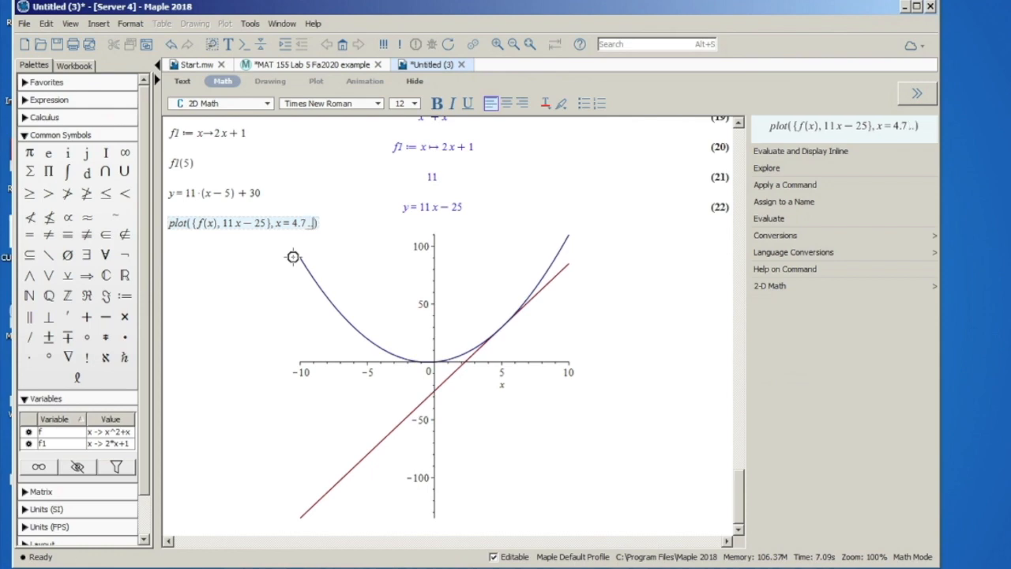
type("5.1")
key("Return")
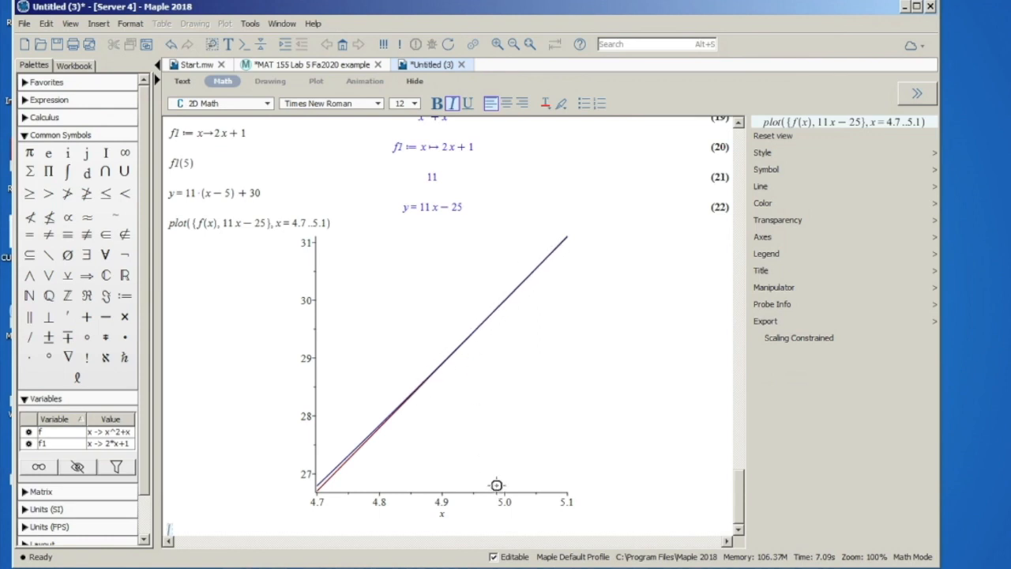
Change the lower bound of the tangent plot's x range to 4.9 and redraw the graph.
left_click(305, 223)
key("BackSpace")
key("BackSpace")
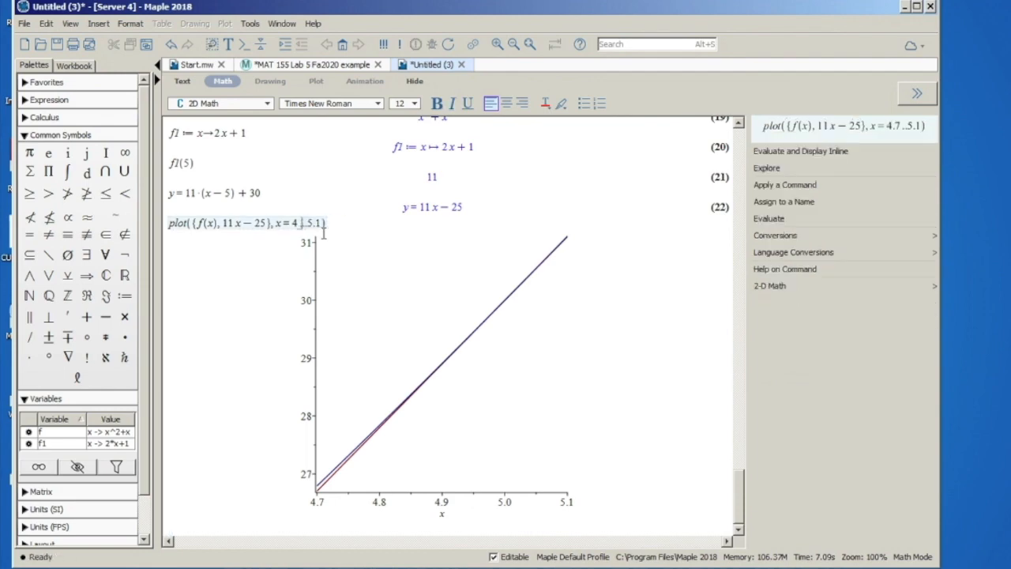
type(".9")
key("Return")
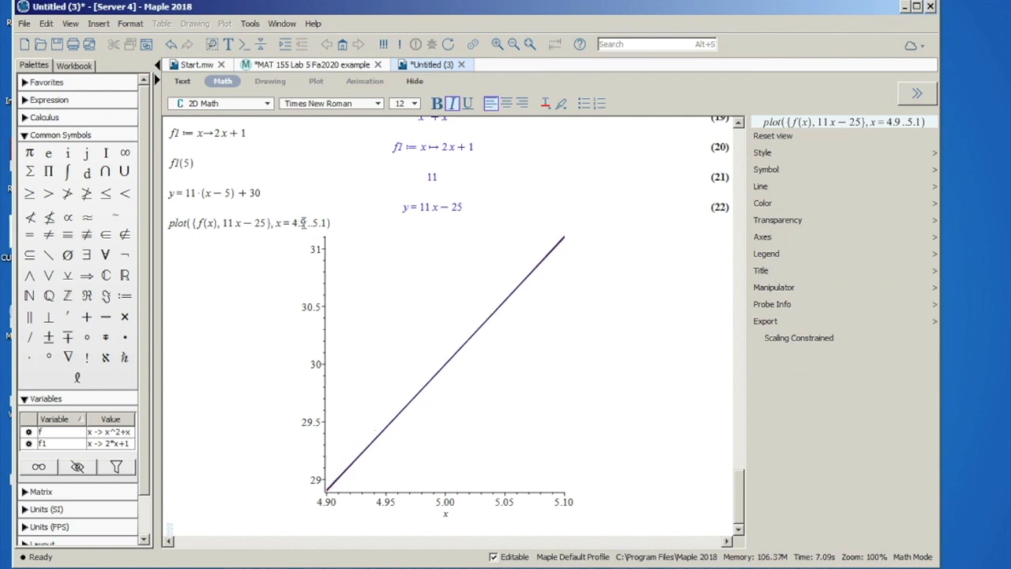
Narrow the tangent plot's range to x = 4.99..5.01 and redraw the graph.
left_click(302, 224)
type("9")
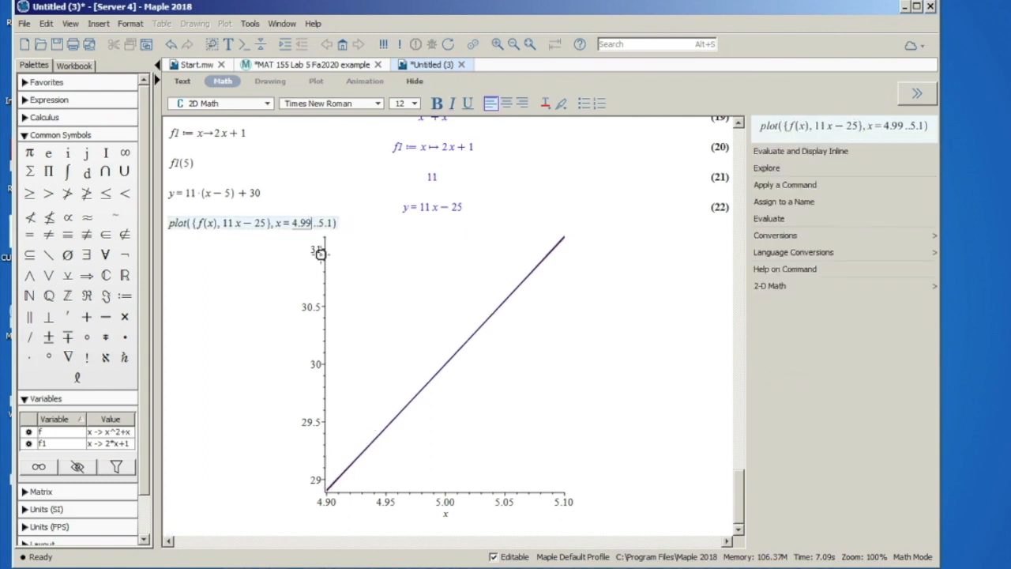
key("Return")
left_click(333, 223)
key("BackSpace")
type("01")
key("Return")
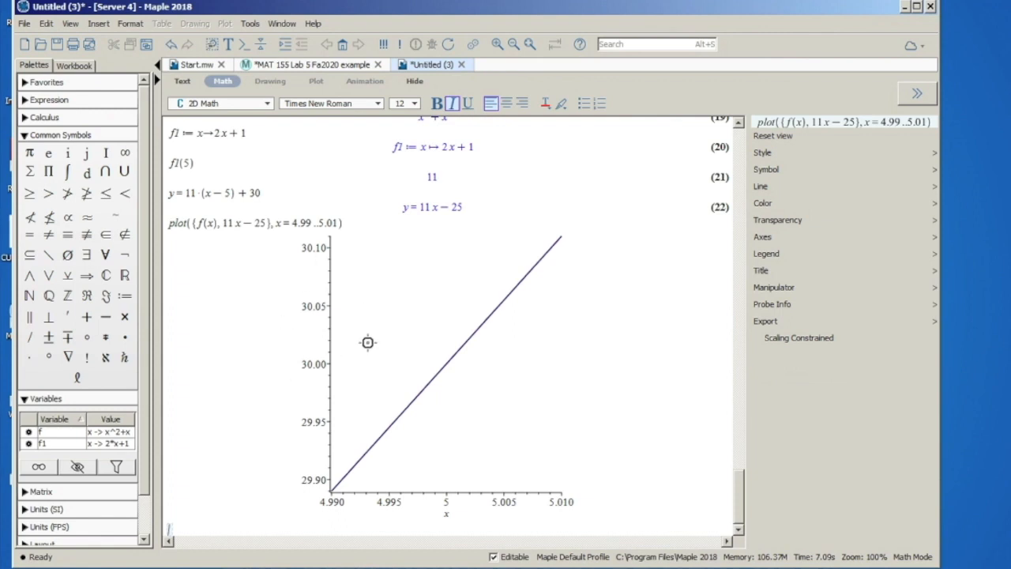
Review the Problem 1 function, tangent line and plots, and read the Problem 2 instructions at the start of the worksheet.
scroll(455, 367, "up", 5)
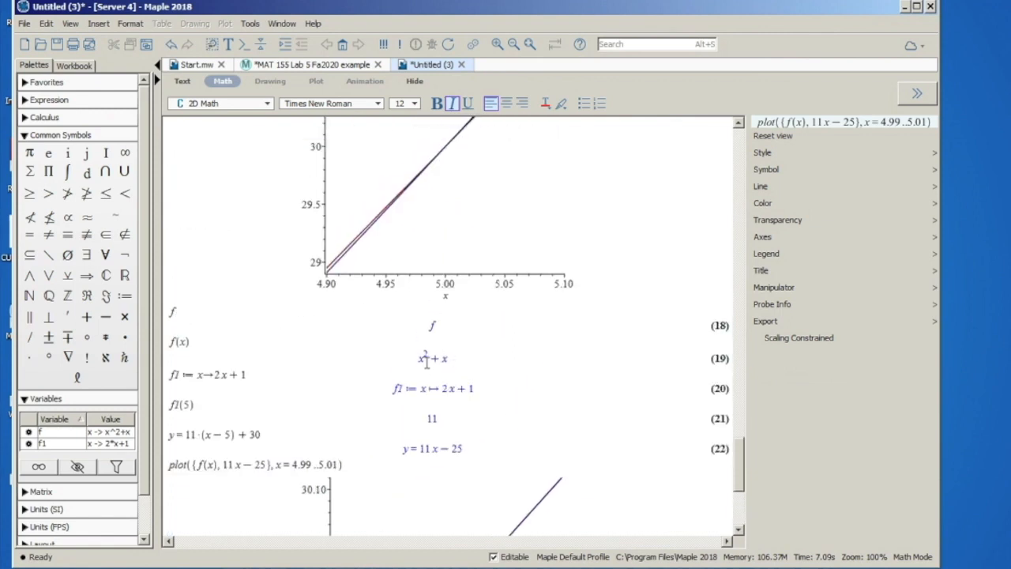
left_click_drag(417, 359, 447, 357)
left_click(470, 354)
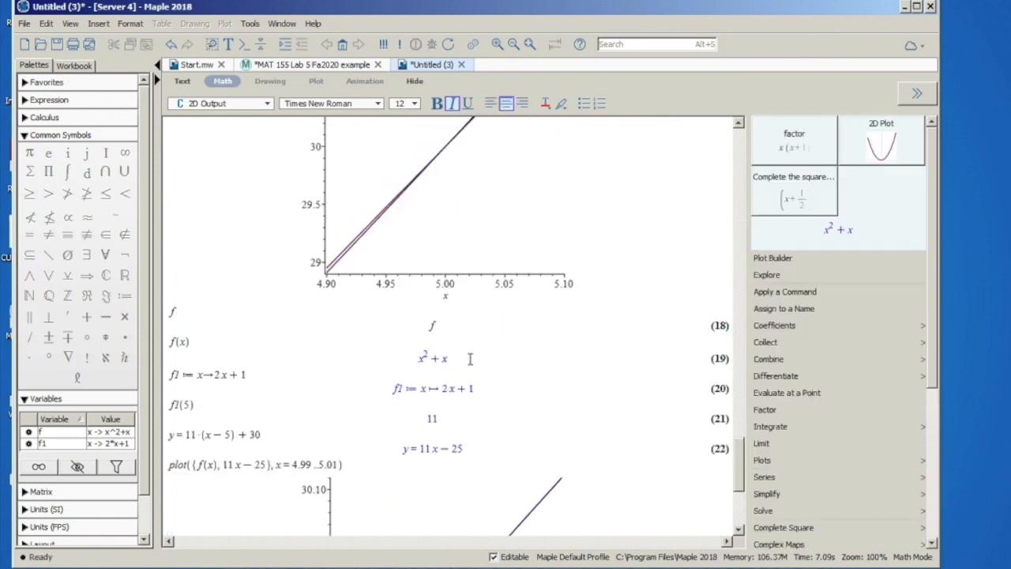
scroll(468, 355, "down", 5)
left_click(241, 521)
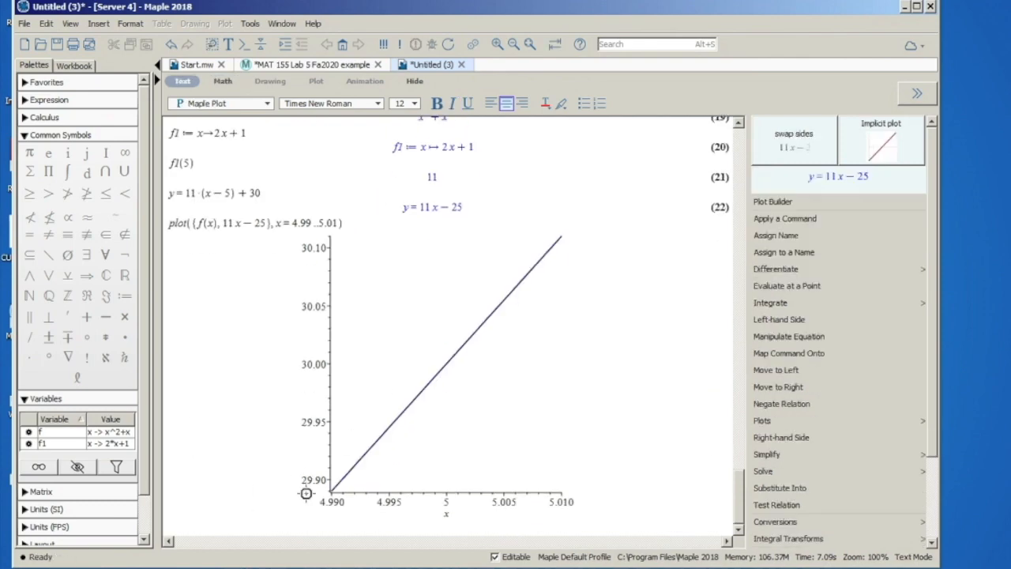
scroll(411, 361, "up", 15)
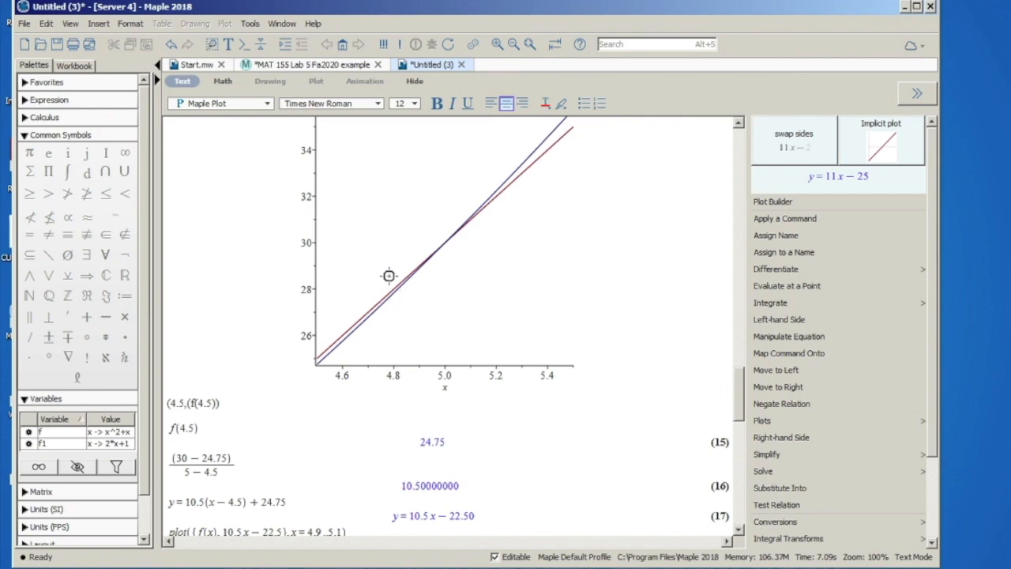
scroll(388, 275, "up", 15)
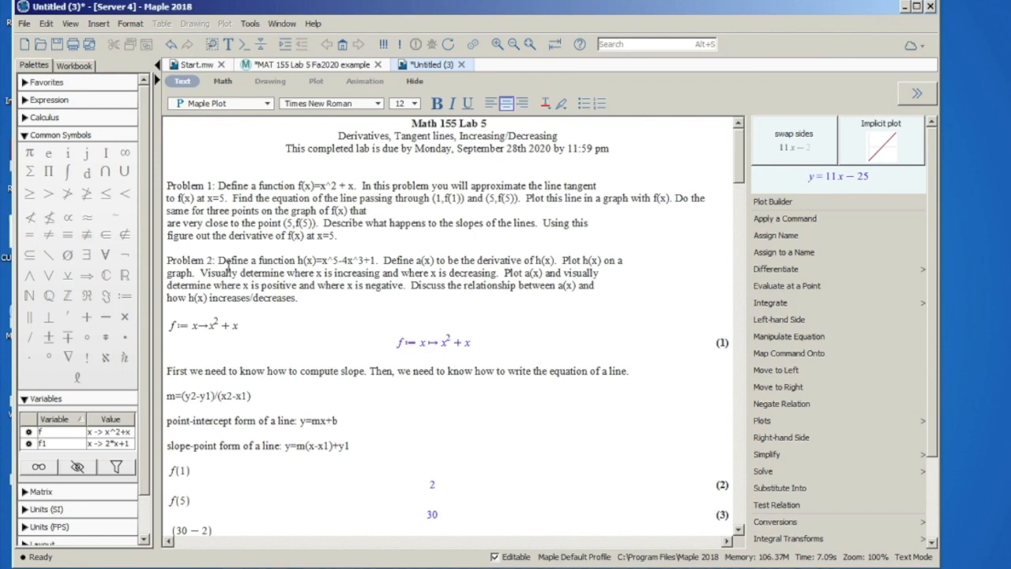
scroll(433, 370, "down", 1)
left_click_drag(410, 263, 454, 275)
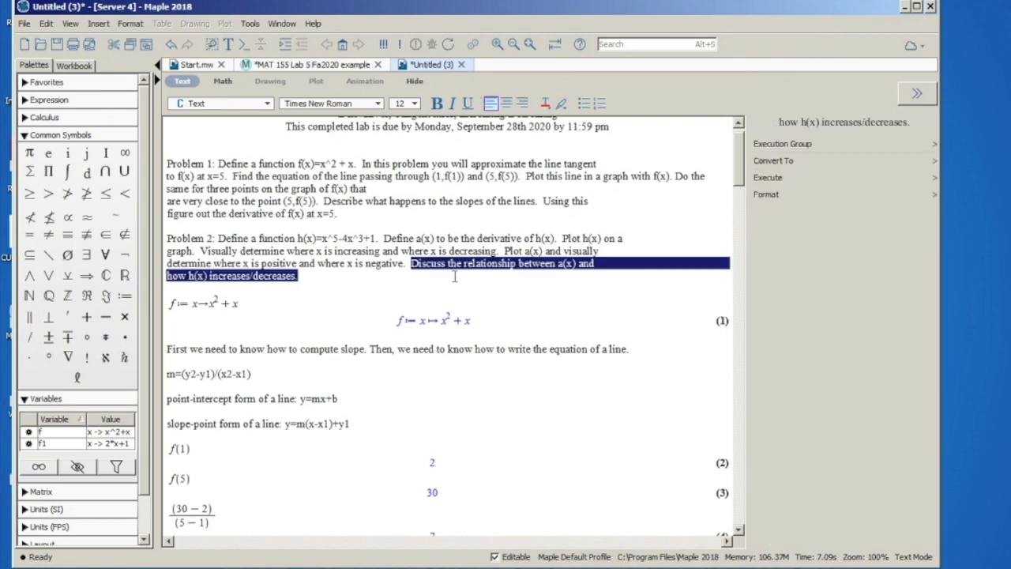
left_click(322, 282)
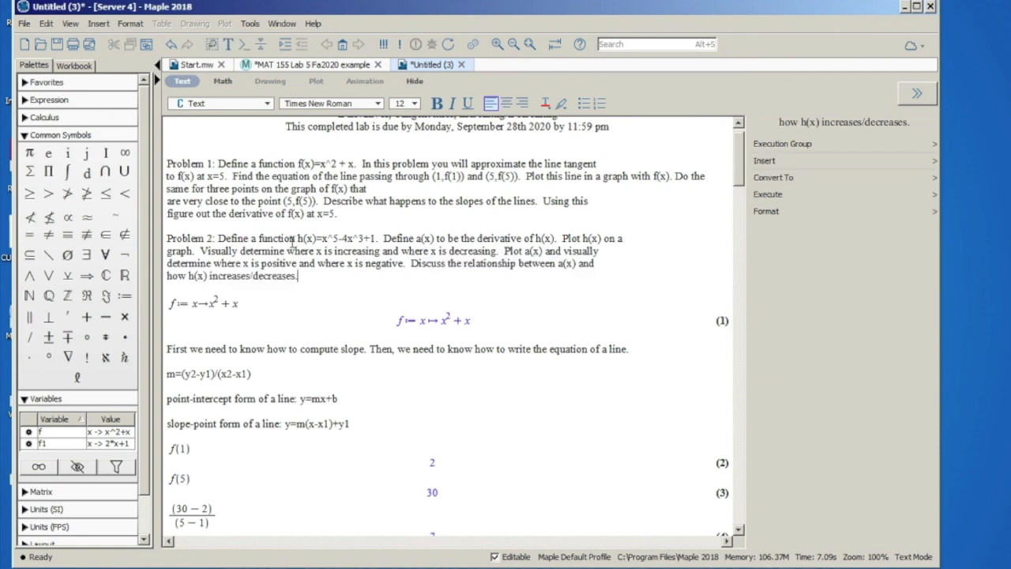
Copy the sentence "Define a function h(x)=x^5-4x^3+1." from Problem 2 and paste it as text below the last plot.
left_click_drag(218, 237, 380, 238)
key("ctrl+c")
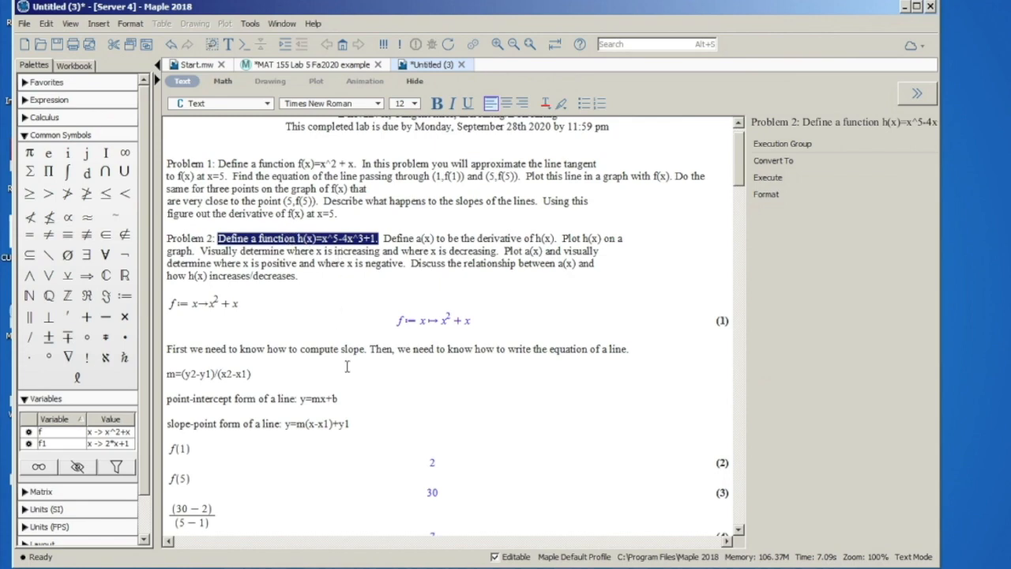
scroll(345, 361, "down", 15)
scroll(275, 456, "down", 10)
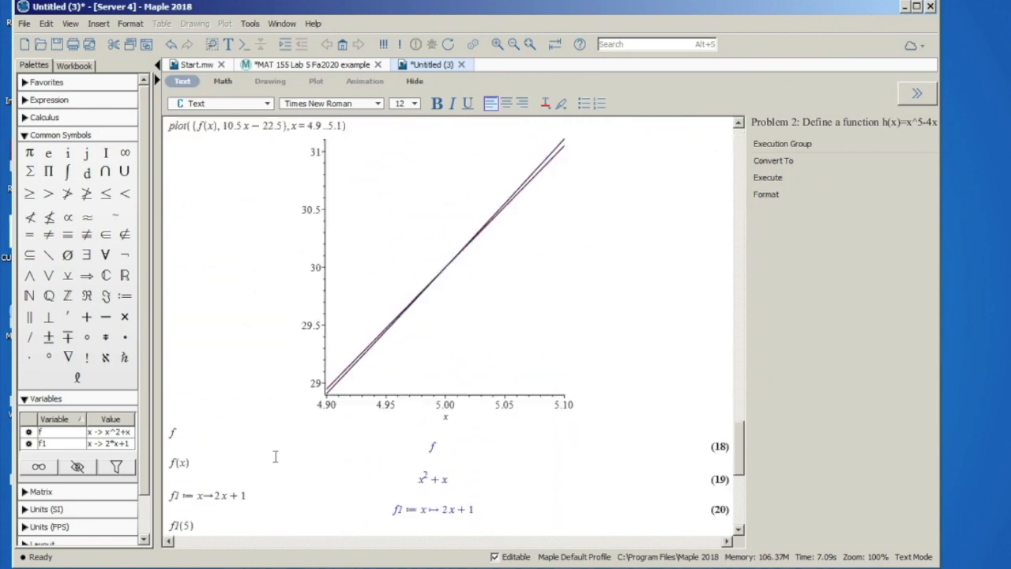
left_click(218, 519)
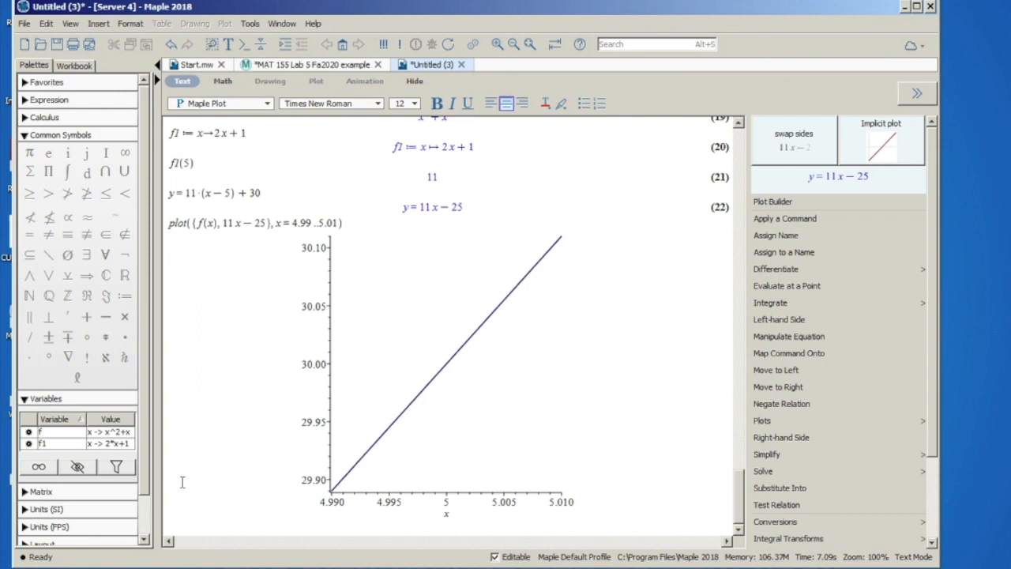
left_click(171, 529)
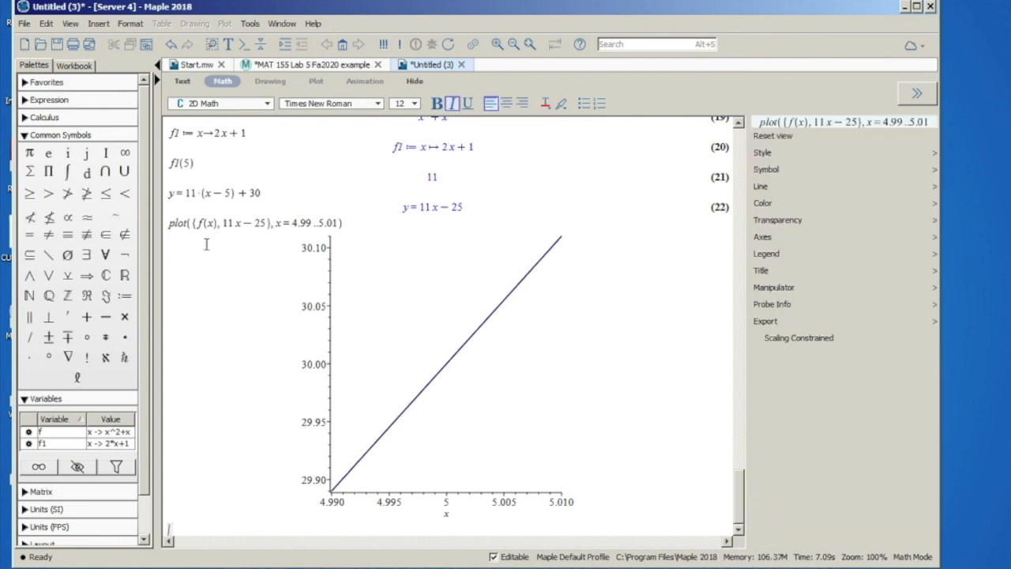
left_click(185, 81)
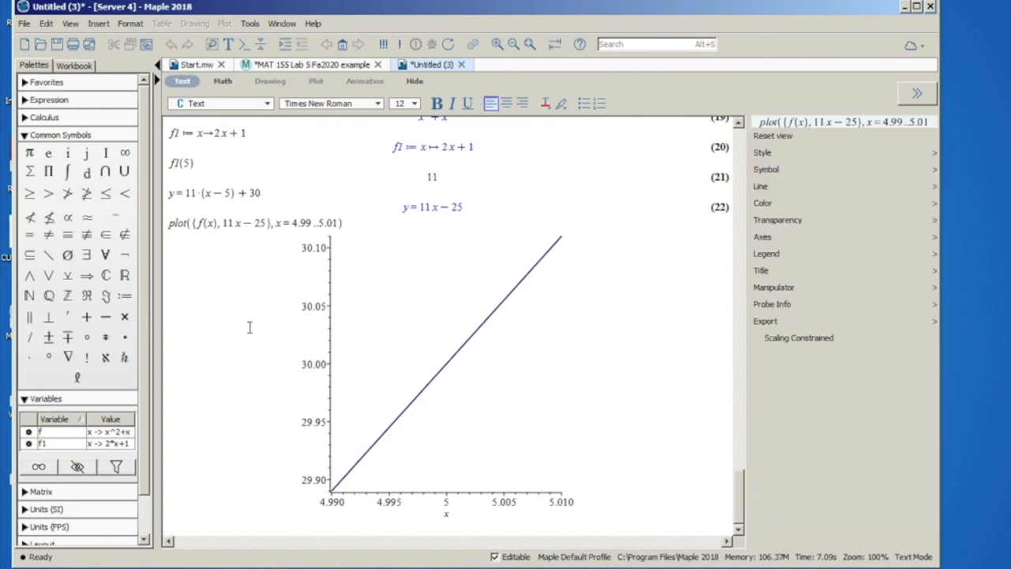
key("ctrl+v")
key("Return")
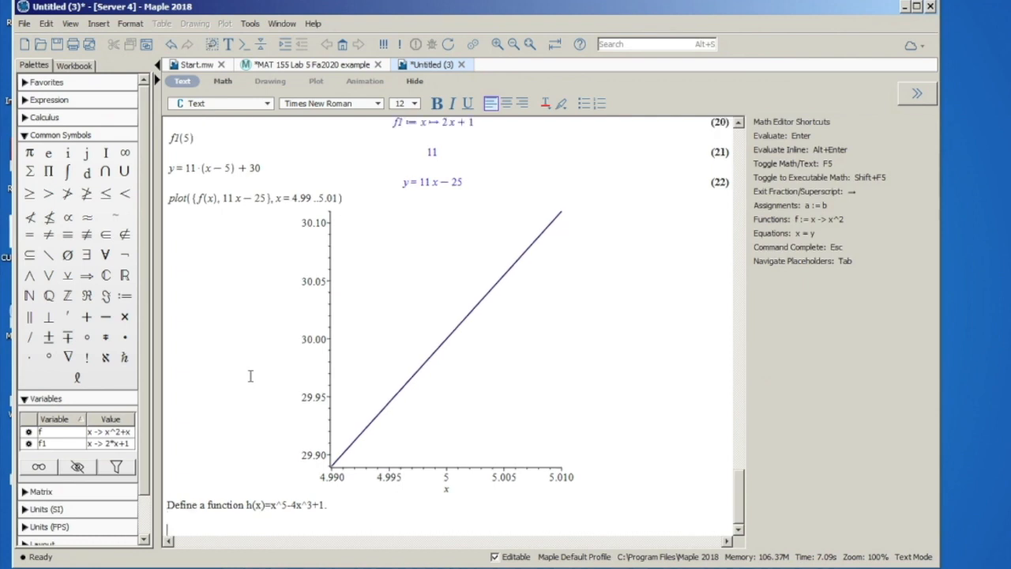
left_click(220, 83)
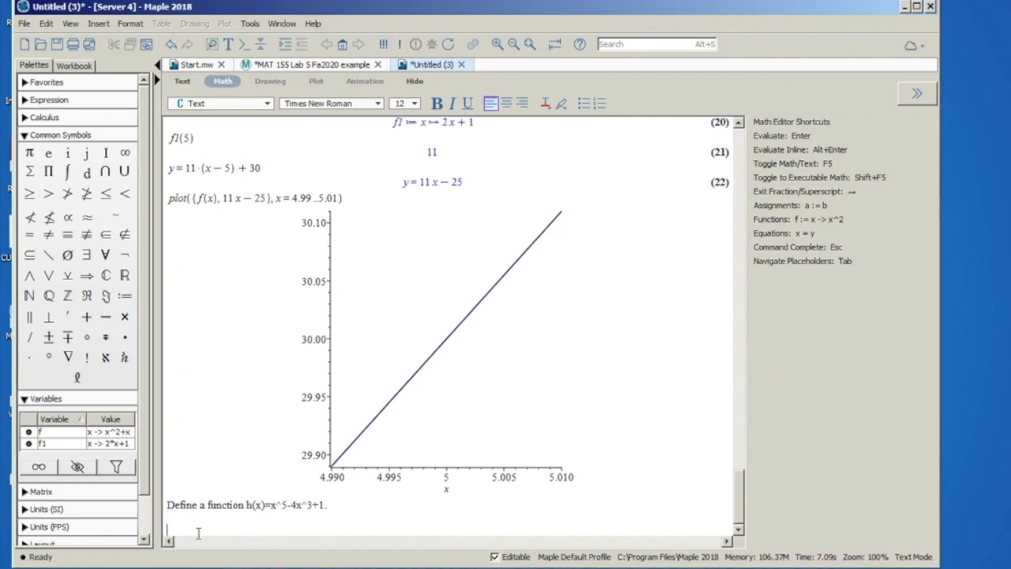
type("h:=")
key("BackSpace")
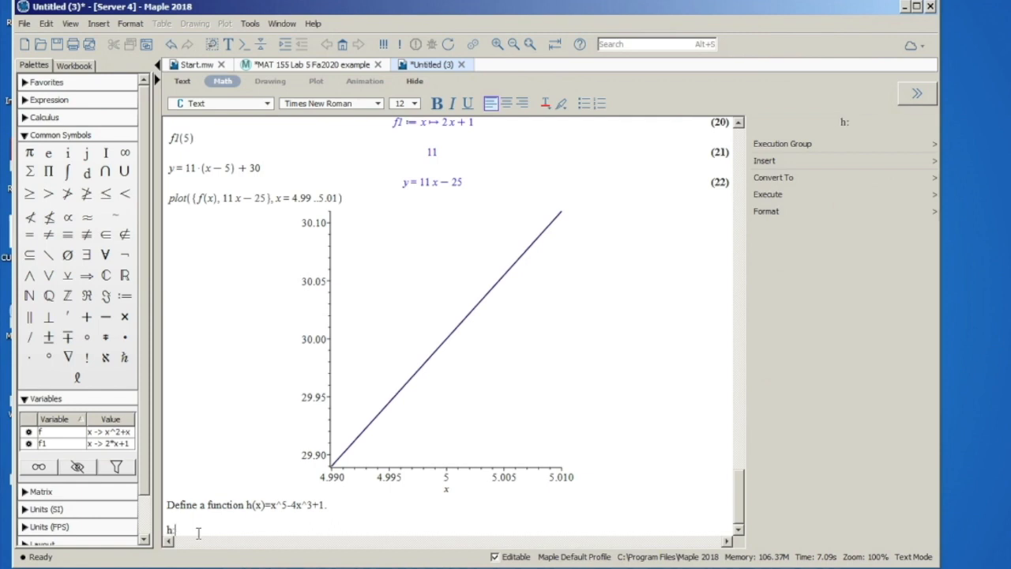
type("=")
key("BackSpace")
key("BackSpace")
key("BackSpace")
Define the function h := x → x^5 − 4x^3 + 1 as a math entry below the pasted sentence and evaluate it.
left_click(189, 79)
left_click(222, 82)
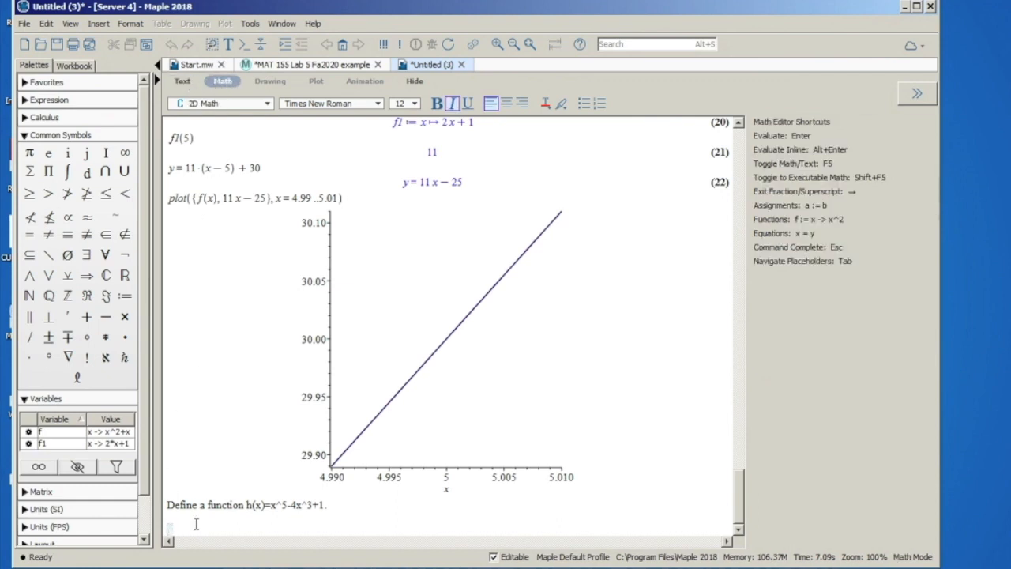
type("h:=")
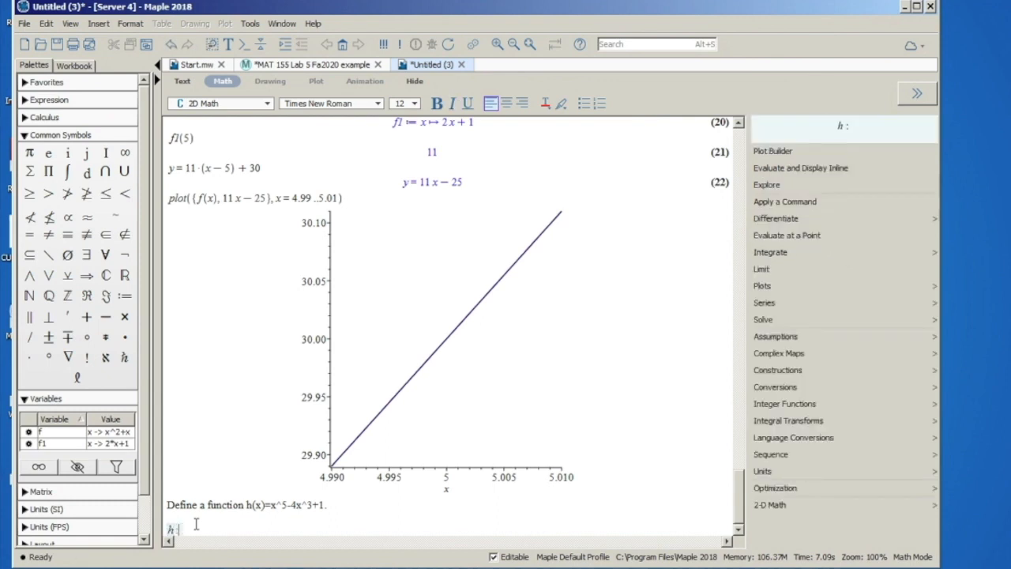
type("x->")
type("x^5")
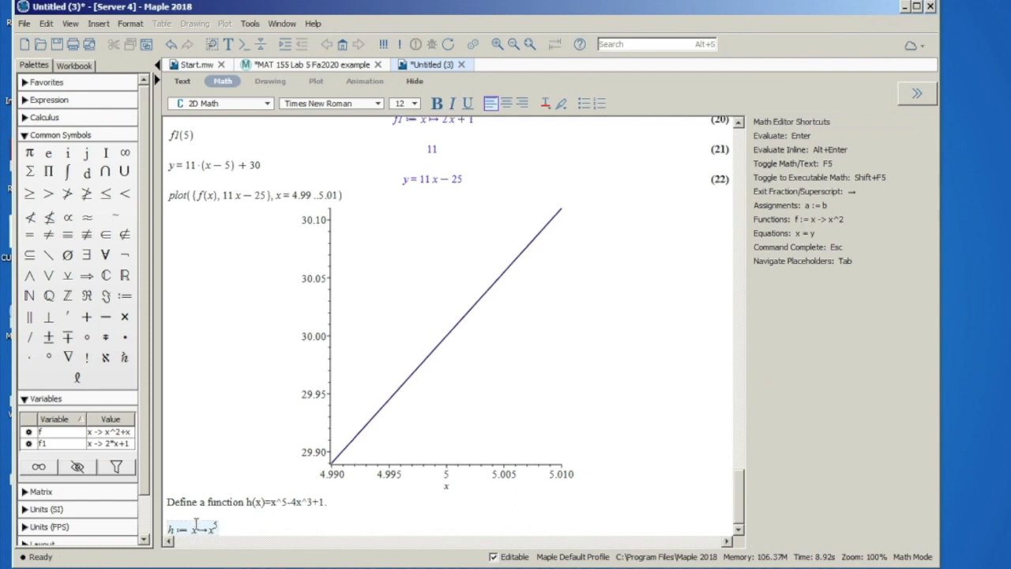
key("Right")
type("-4x")
type("^3")
key("Right")
type("+1")
key("Return")
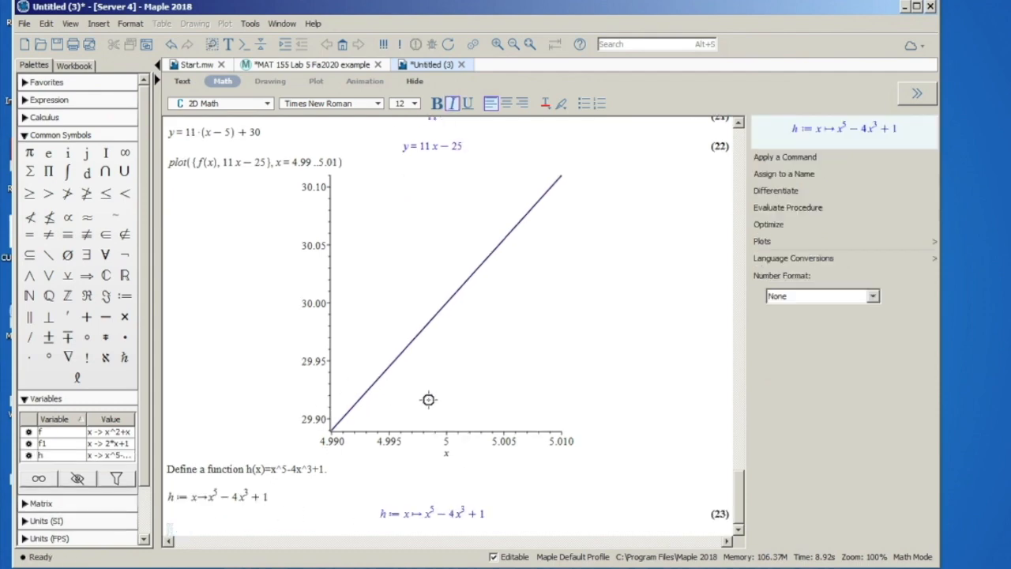
Reread the Problem 2 instruction on defining a(x), and return to the empty line below the definition of h.
scroll(605, 301, "up", 15)
scroll(547, 301, "up", 6)
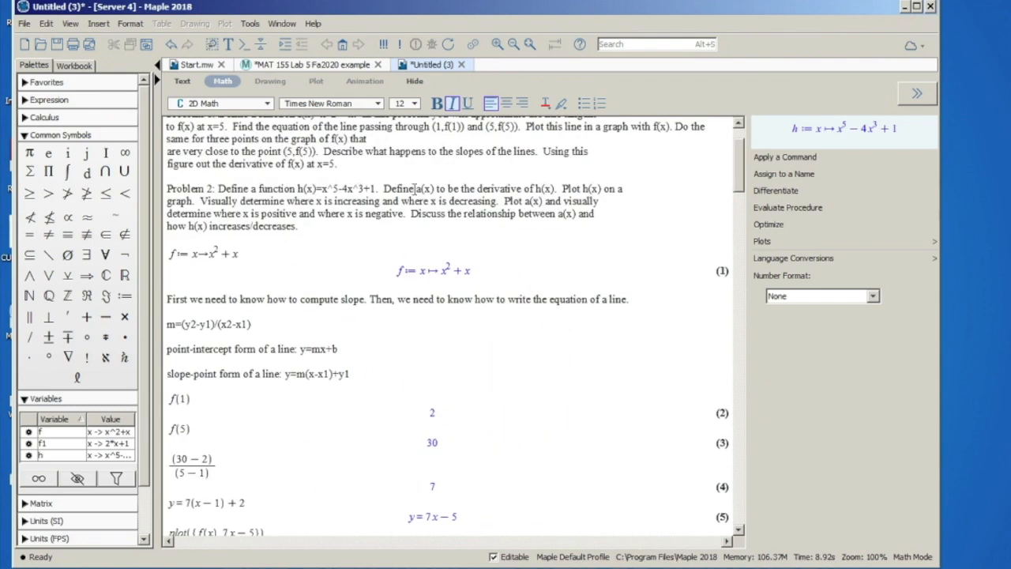
left_click_drag(385, 190, 438, 192)
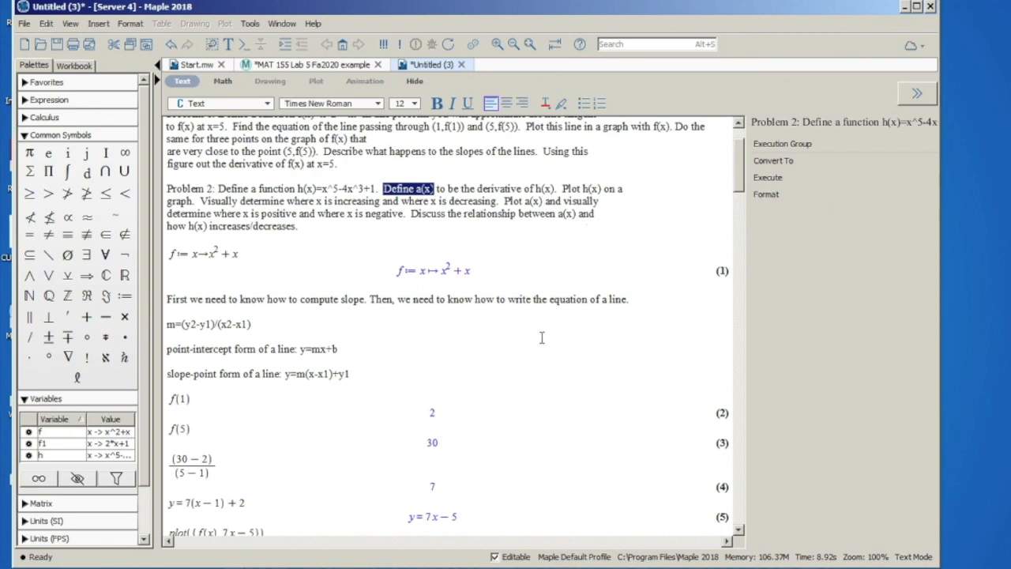
scroll(529, 290, "down", 15)
scroll(530, 290, "down", 8)
left_click(203, 512)
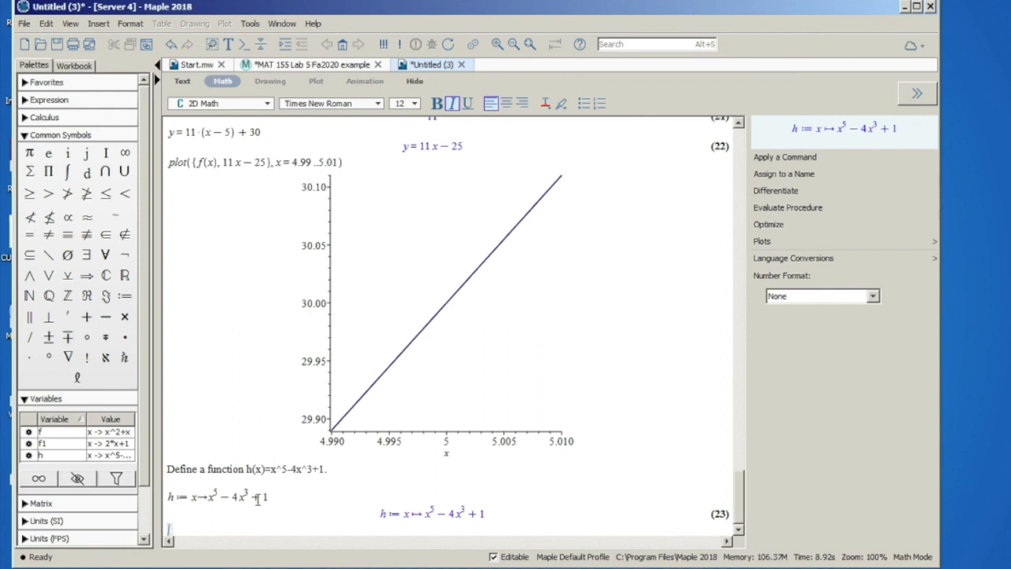
Show the expression templates and try to differentiate h's formula by evaluating diff(x^5 − 4x^3 + 1).
left_click(25, 135)
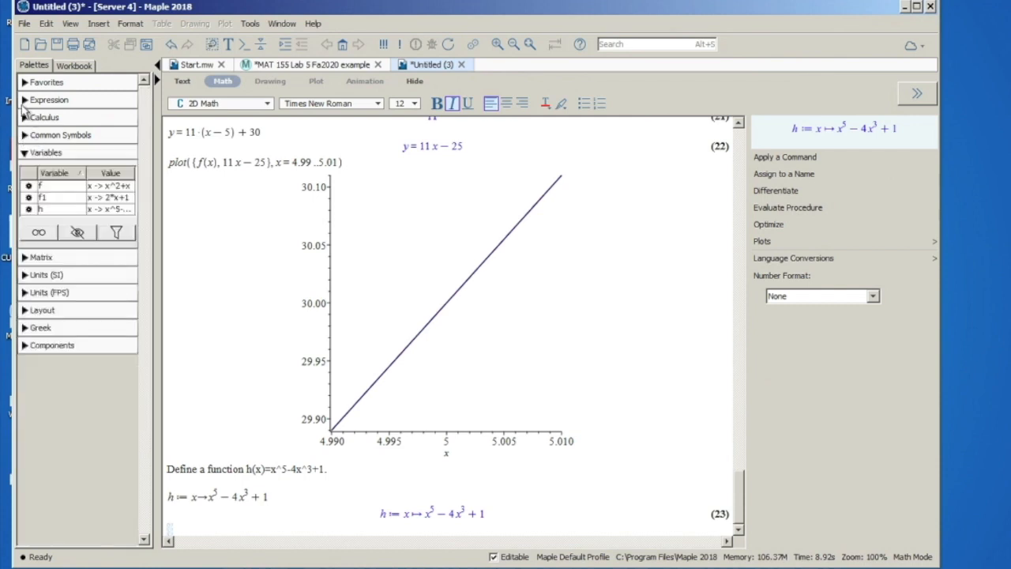
left_click(24, 102)
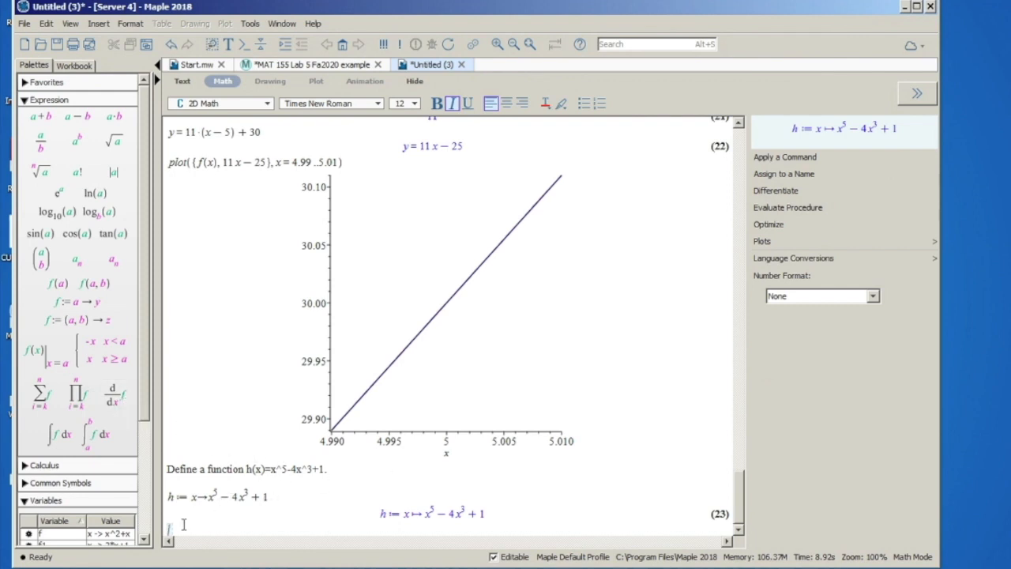
type("diff")
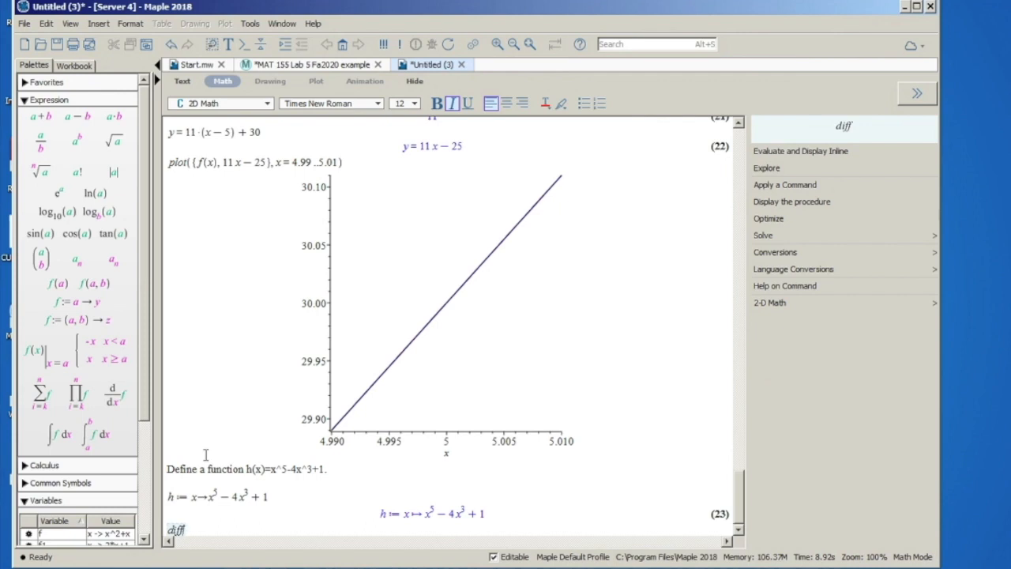
type("(")
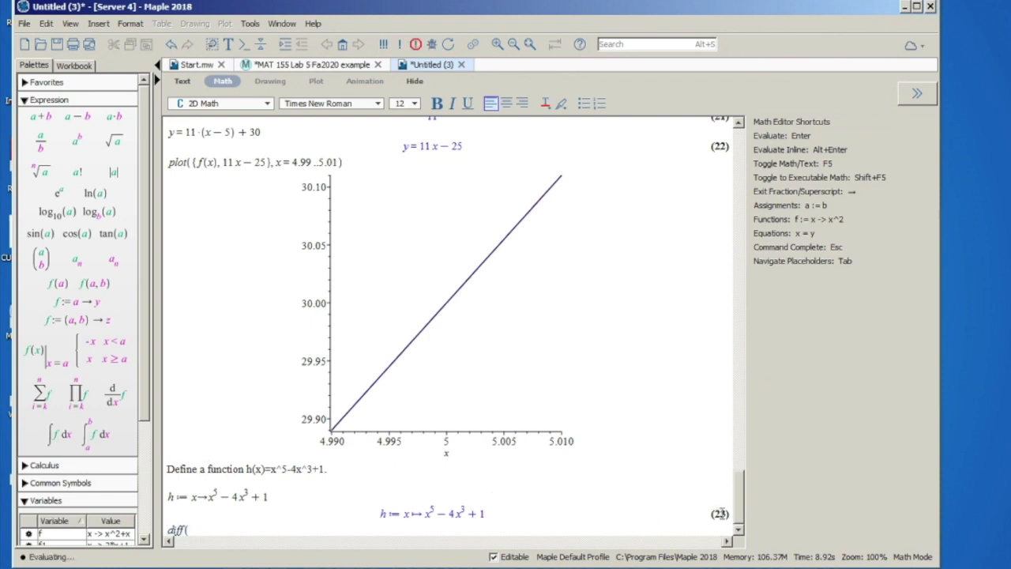
left_click(721, 513)
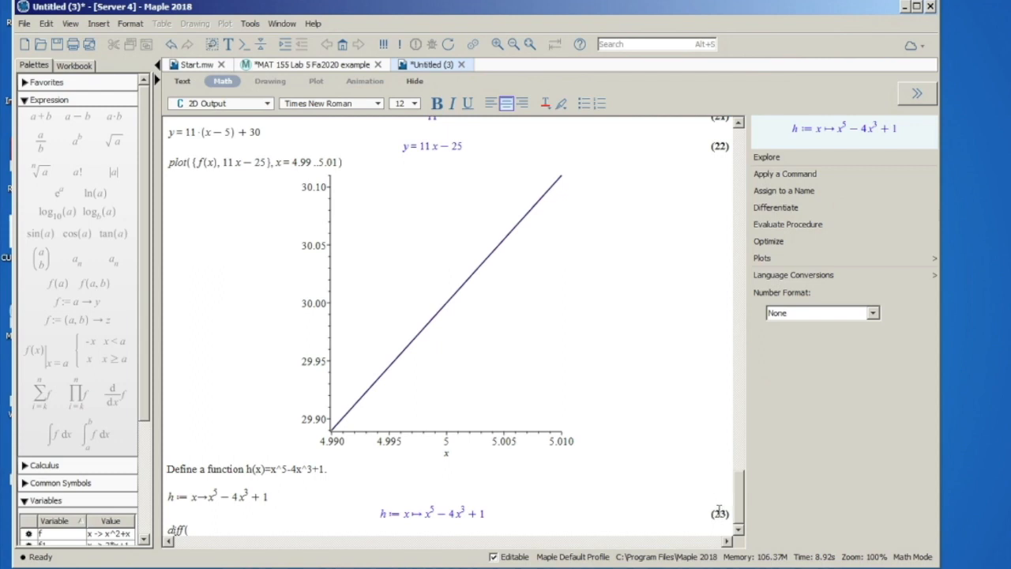
left_click(210, 524)
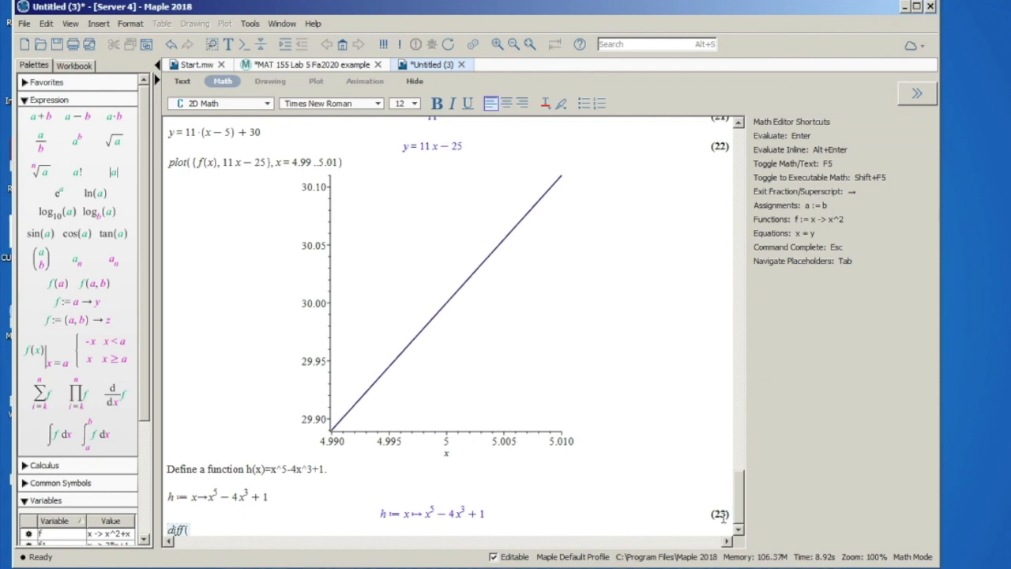
type("x^5")
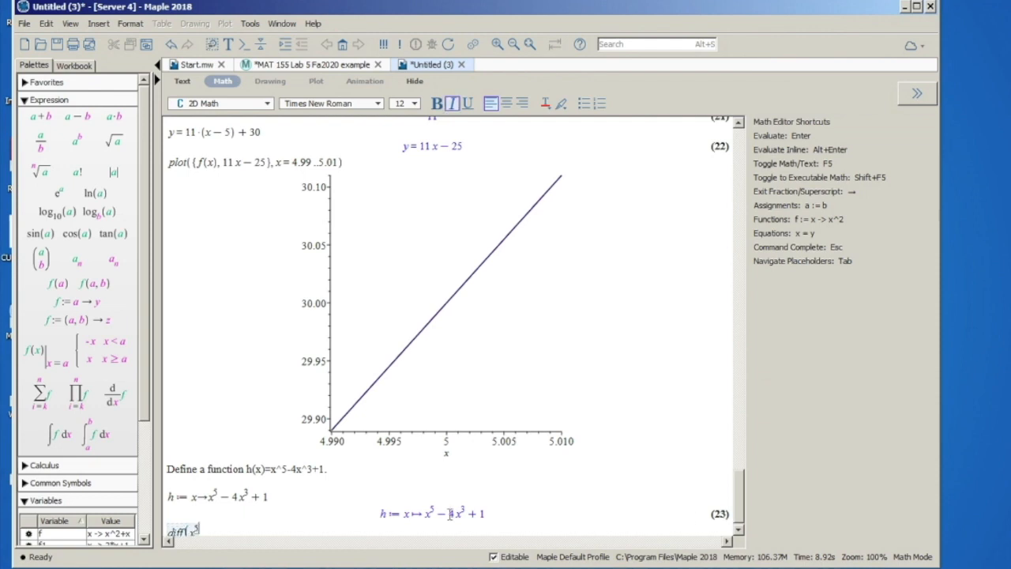
key("Right")
type("- 4x")
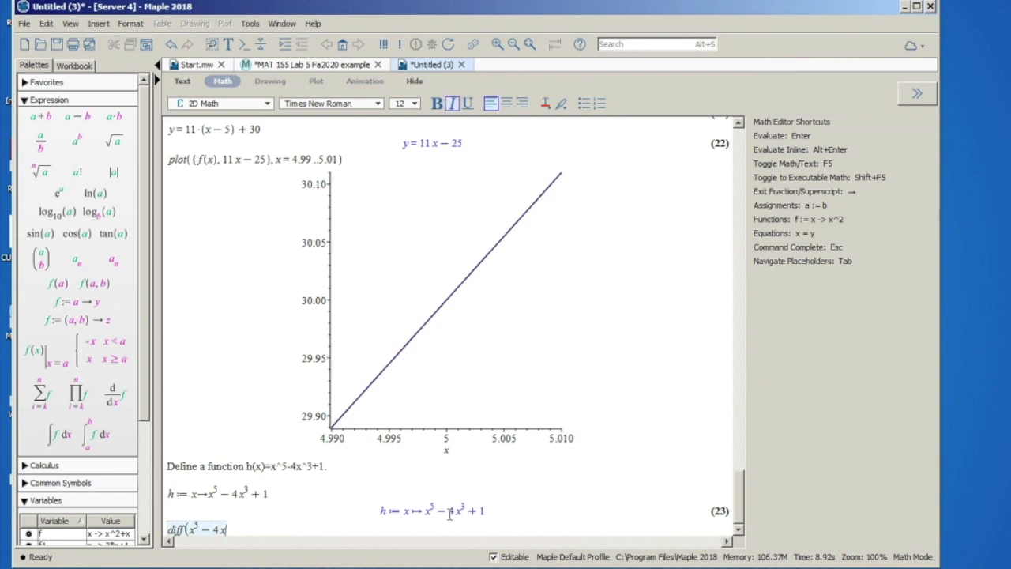
type("^3")
key("Right")
type("+ 1)")
key("Return")
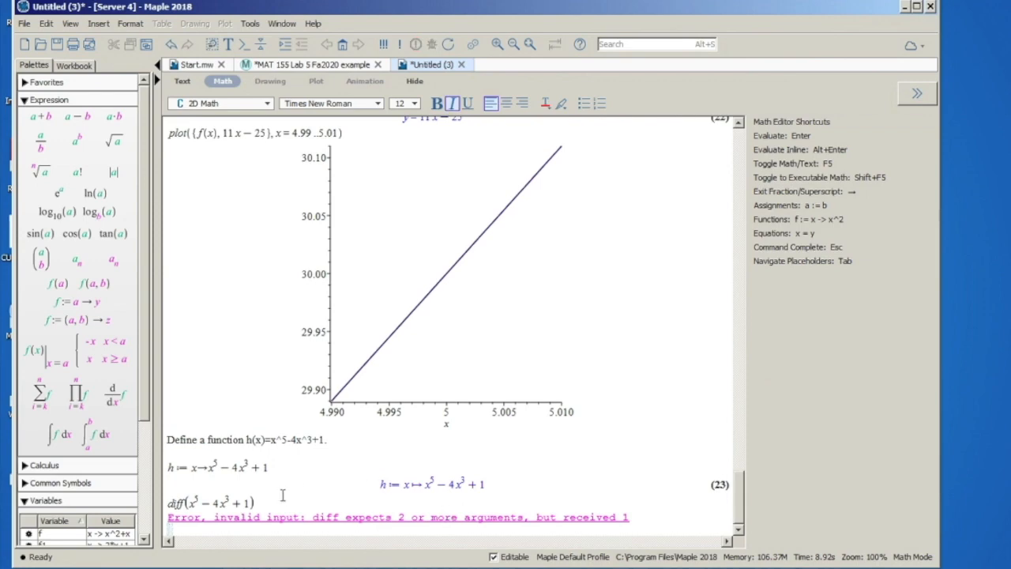
Add x as the second argument of the diff command and re-evaluate it.
left_click(252, 503)
type(",x")
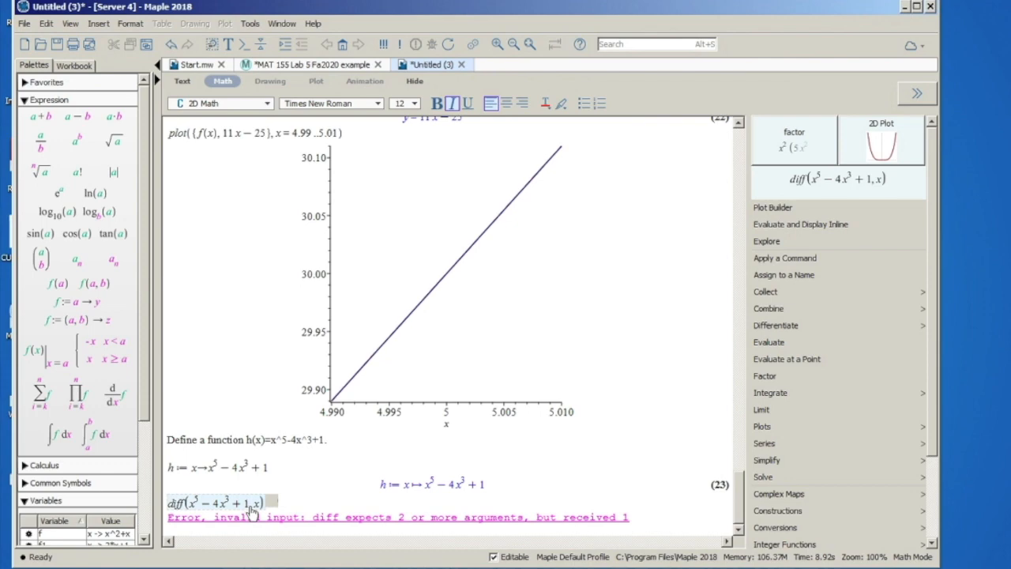
key("Return")
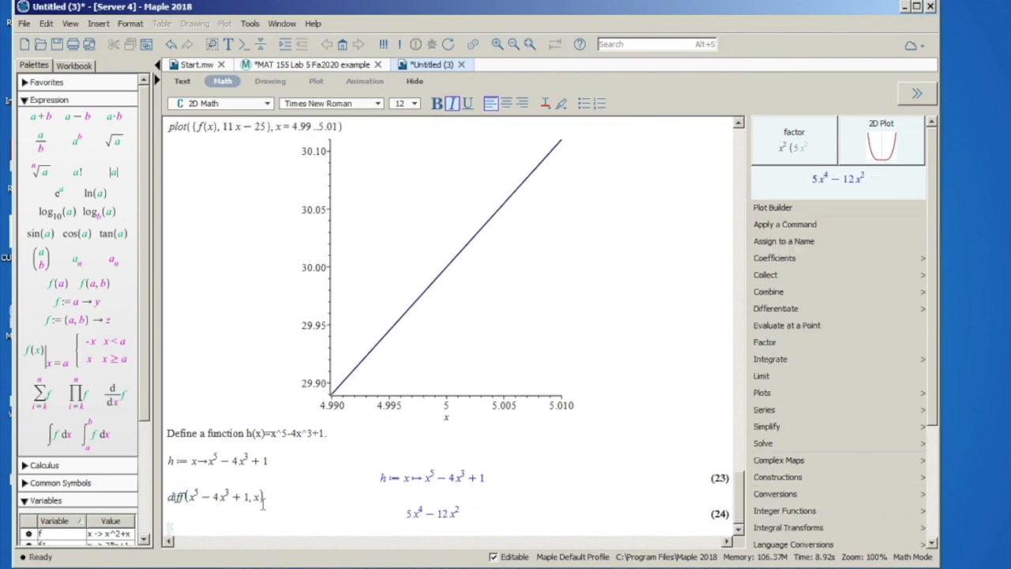
left_click(255, 495)
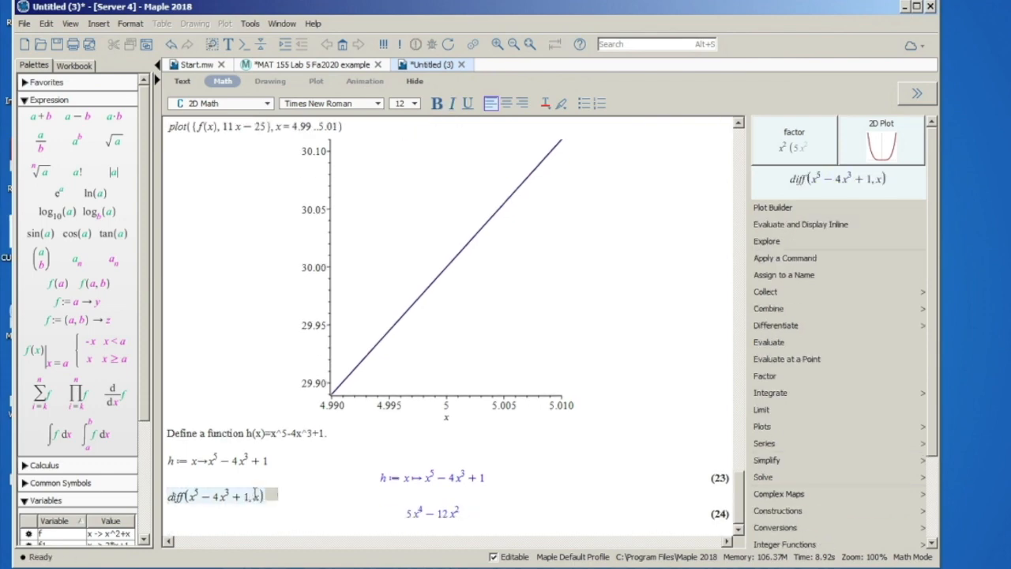
left_click(192, 494)
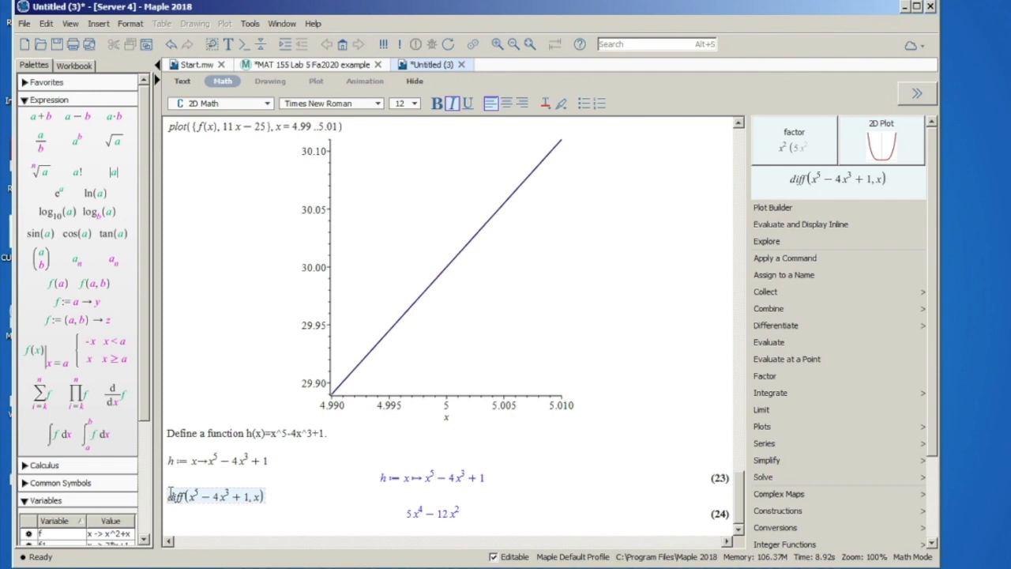
Define the derivative function a := x → 5x^4 − 12x^2 on the empty line below the diff result and evaluate it.
left_click(179, 528)
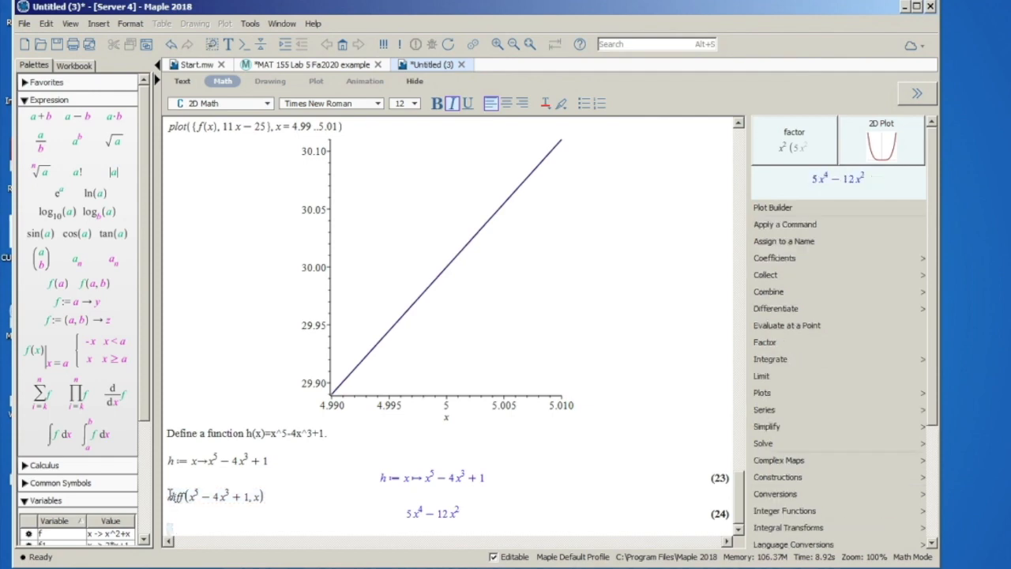
type("a:=x")
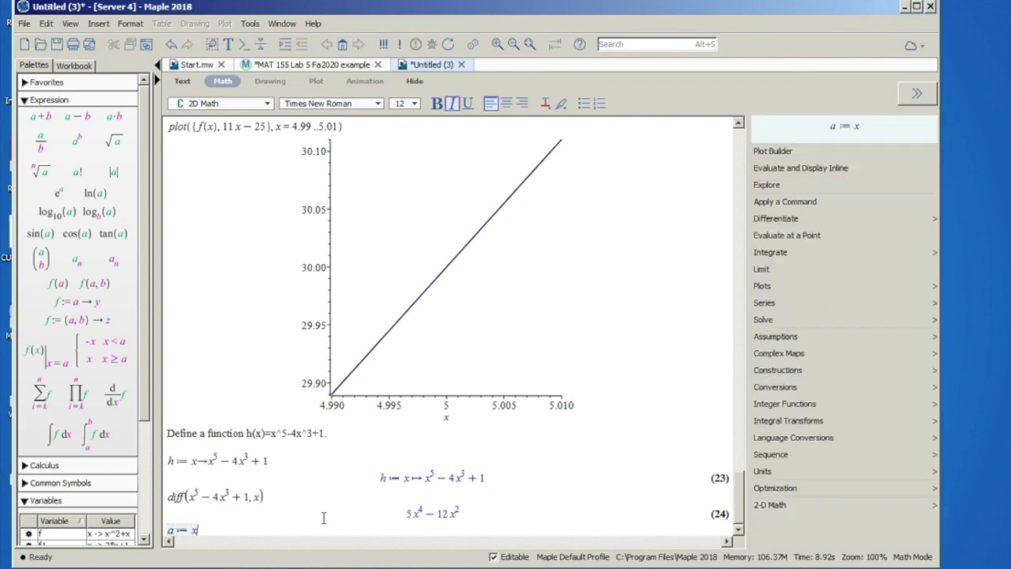
type("->5x^4")
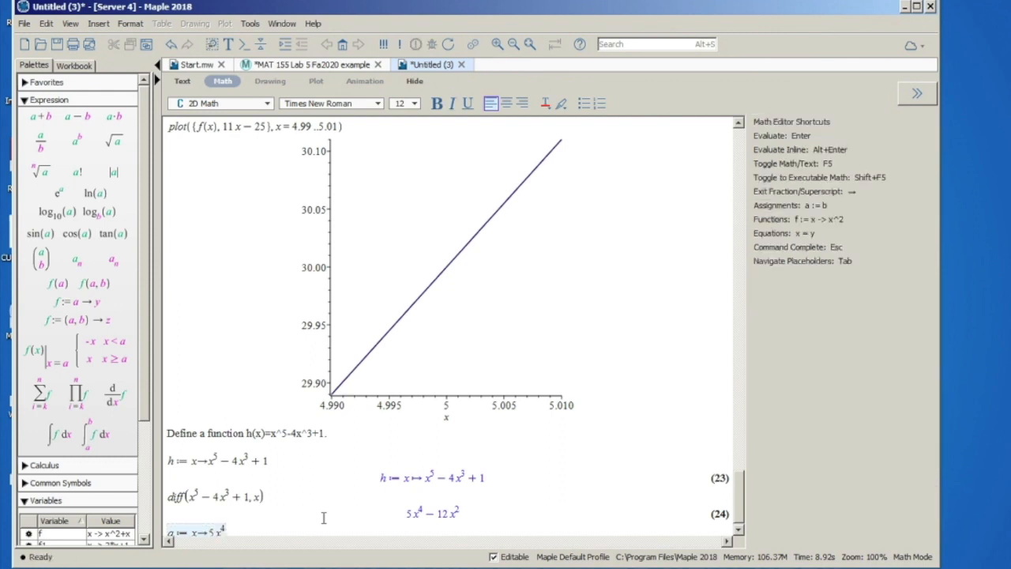
key("Right")
type("-12")
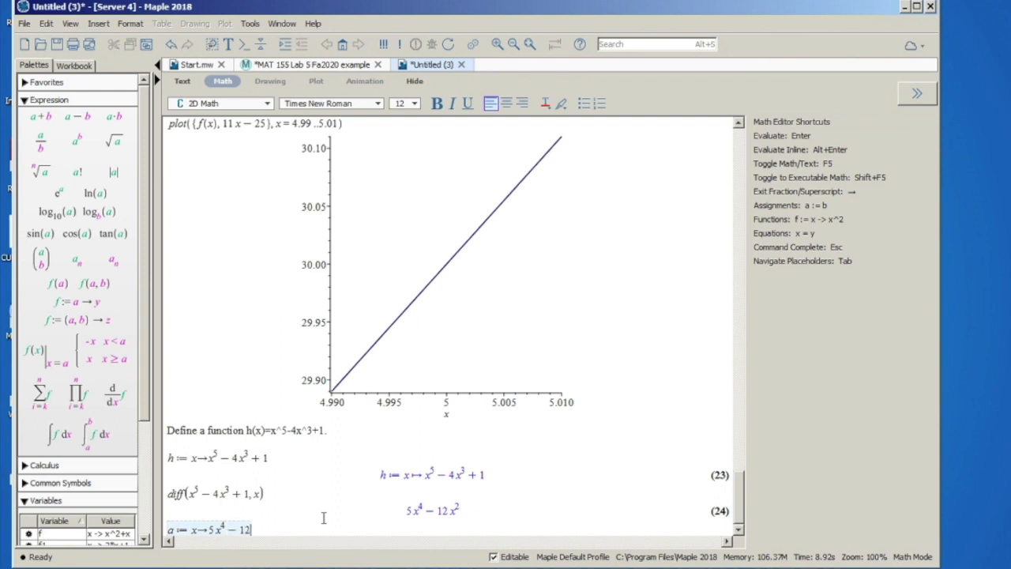
type("x^2")
key("Return")
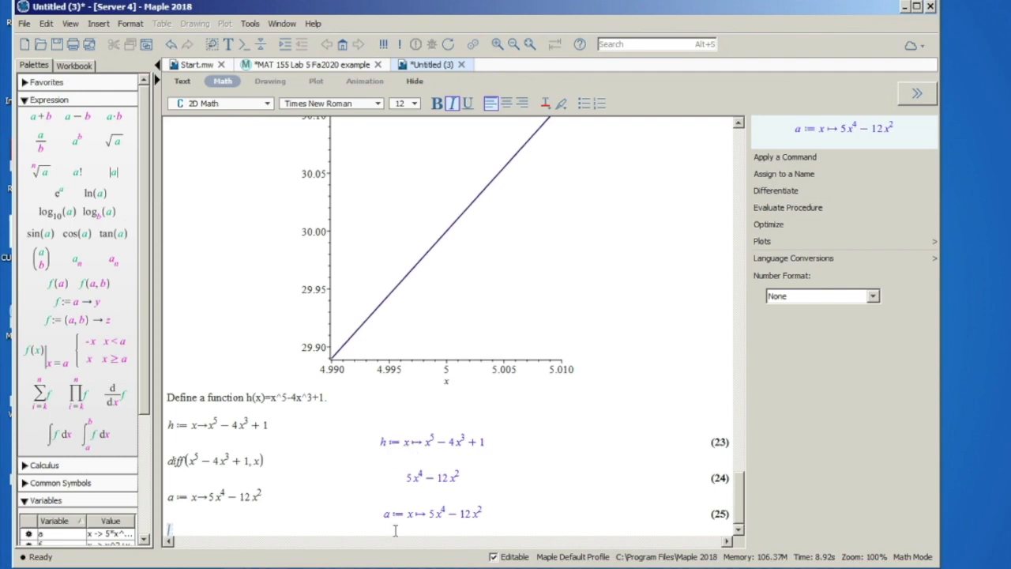
Reread the Problem 2 instructions, then evaluate plot(h) below the definition of a and make the line under the graph a text entry.
scroll(445, 440, "up", 15)
scroll(445, 439, "up", 8)
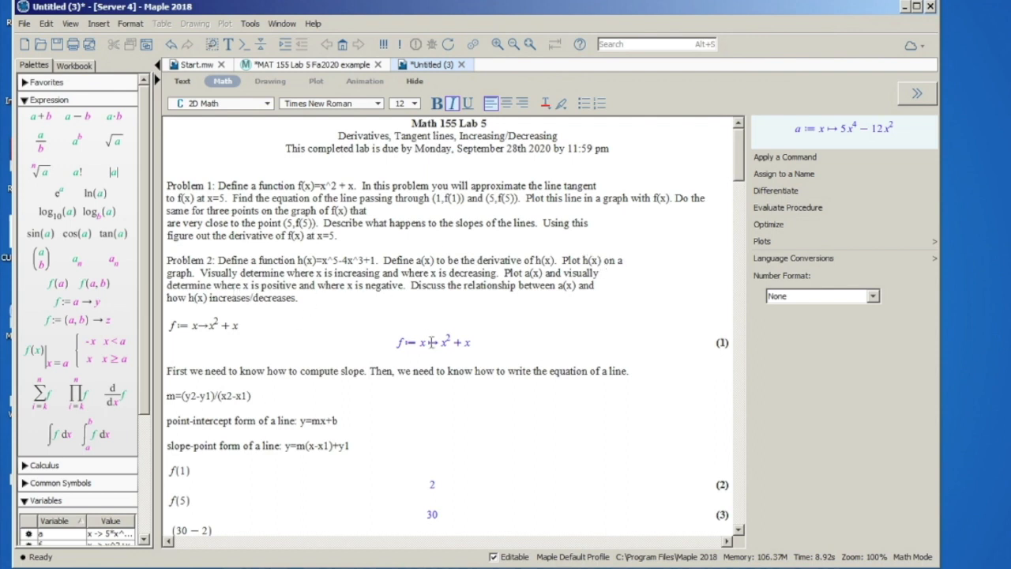
scroll(359, 355, "down", 20)
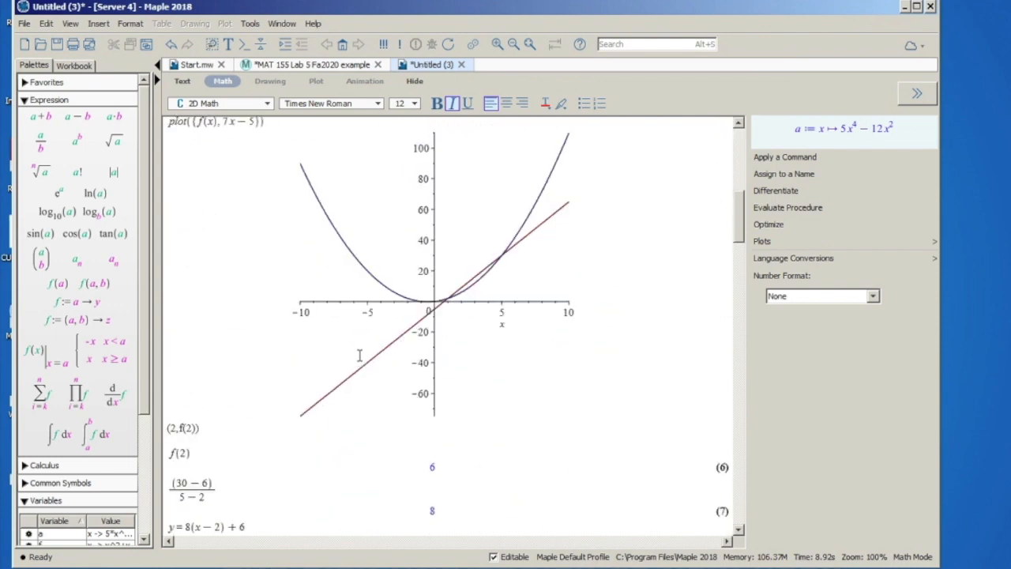
scroll(359, 356, "down", 5)
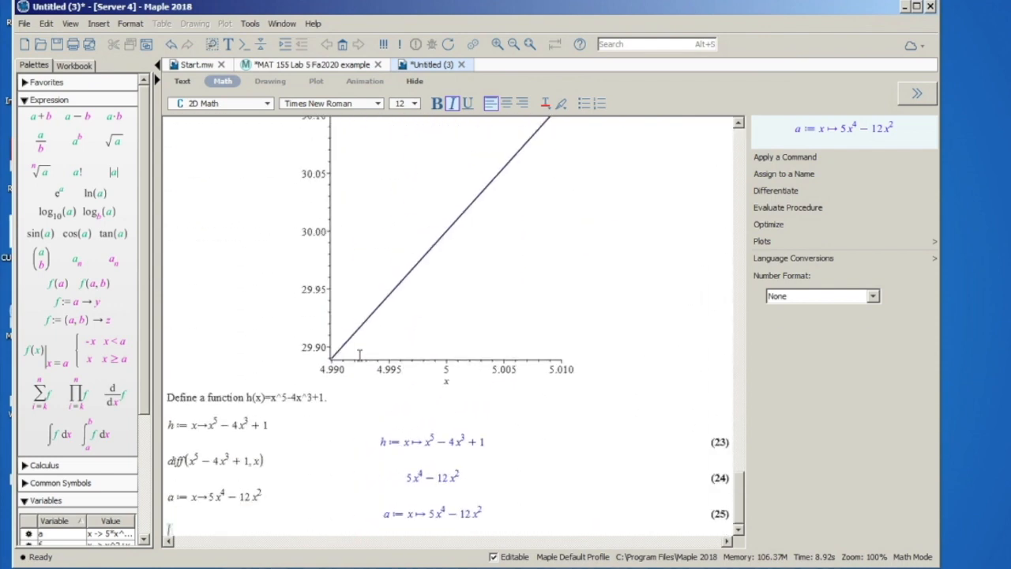
type("plot(h)")
key("Return")
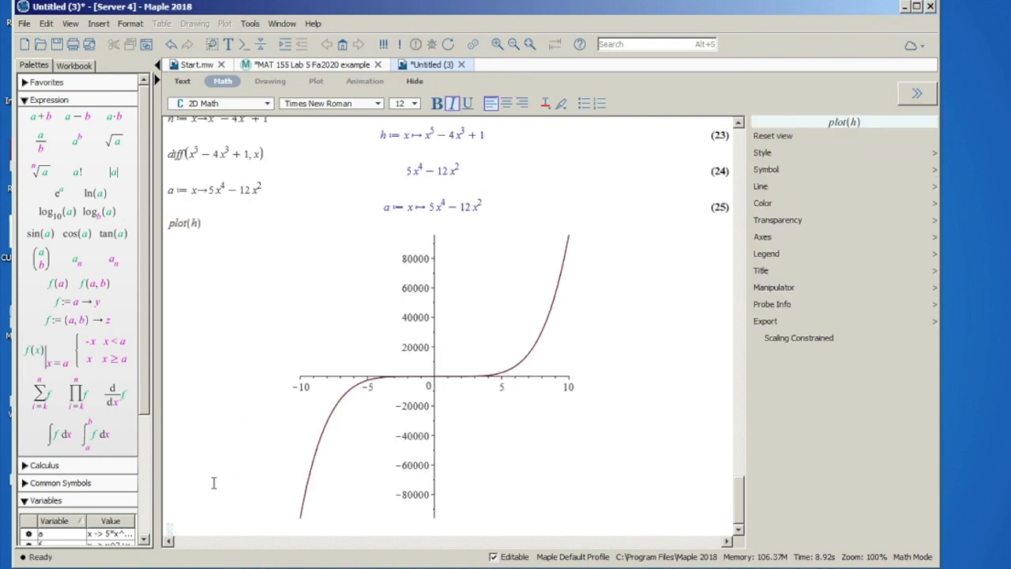
key("F5")
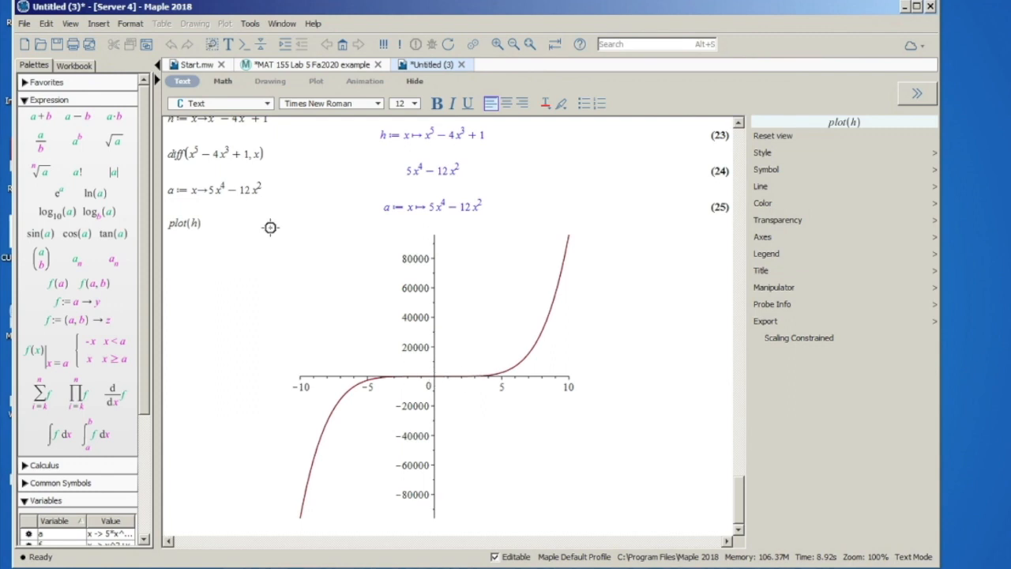
Change the plot command to plot(h(x), x = -5..5) and re-evaluate it.
left_click(215, 234)
type("(x), x=")
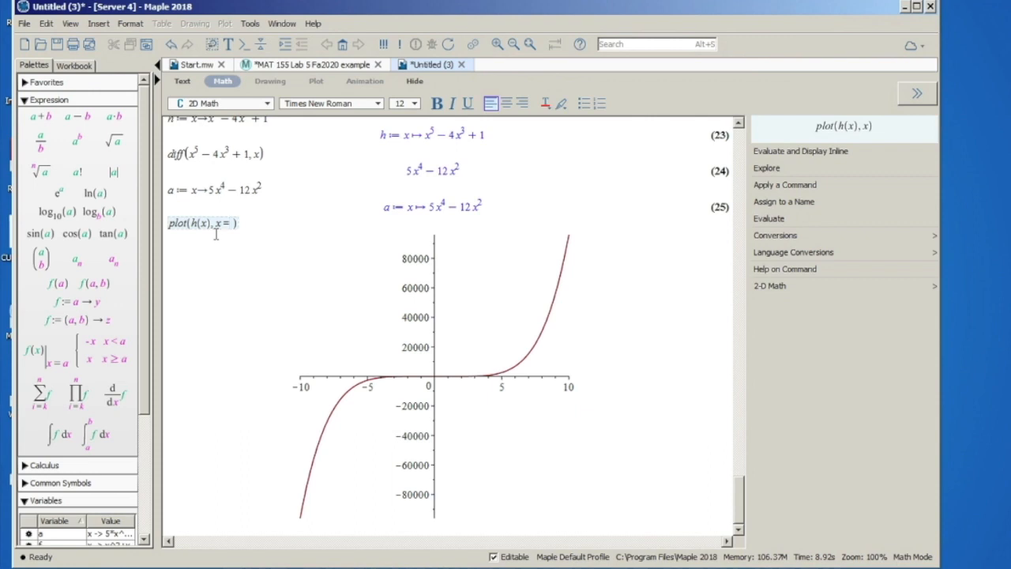
type("-5..5")
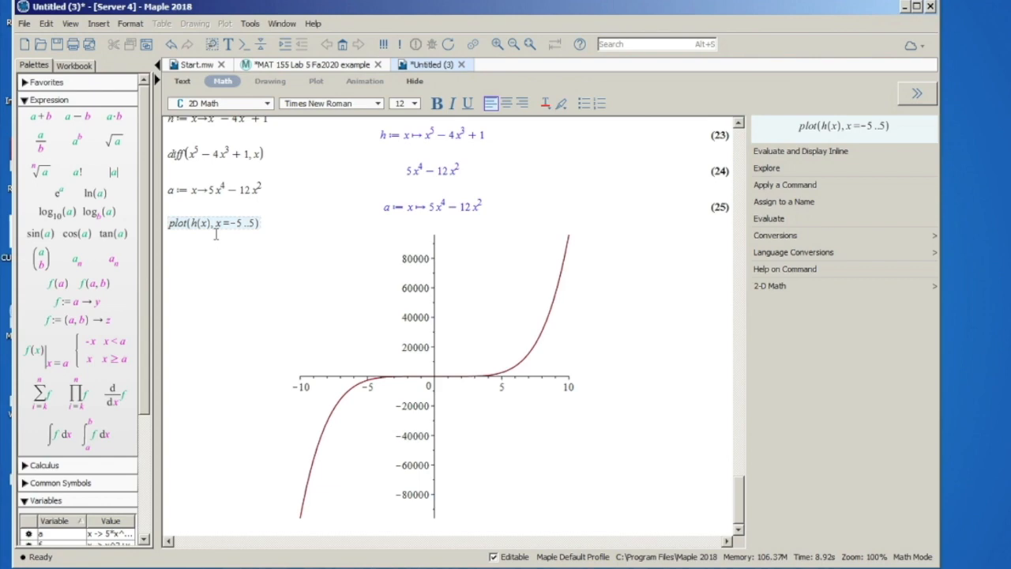
key("Return")
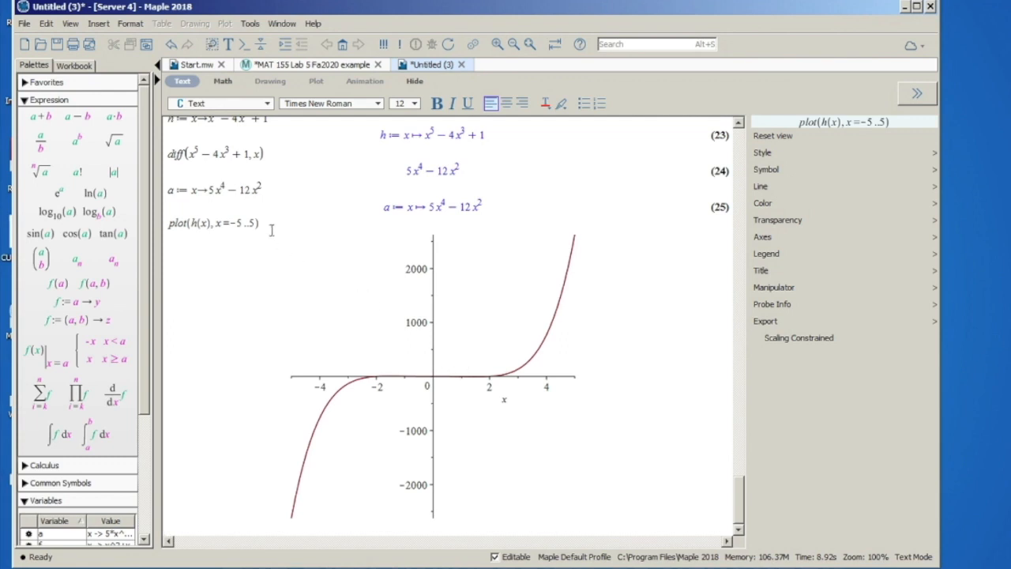
Narrow the plot range of h(x) to x = -4..4 and redraw the graph.
left_click(244, 223)
key("BackSpace")
type("4")
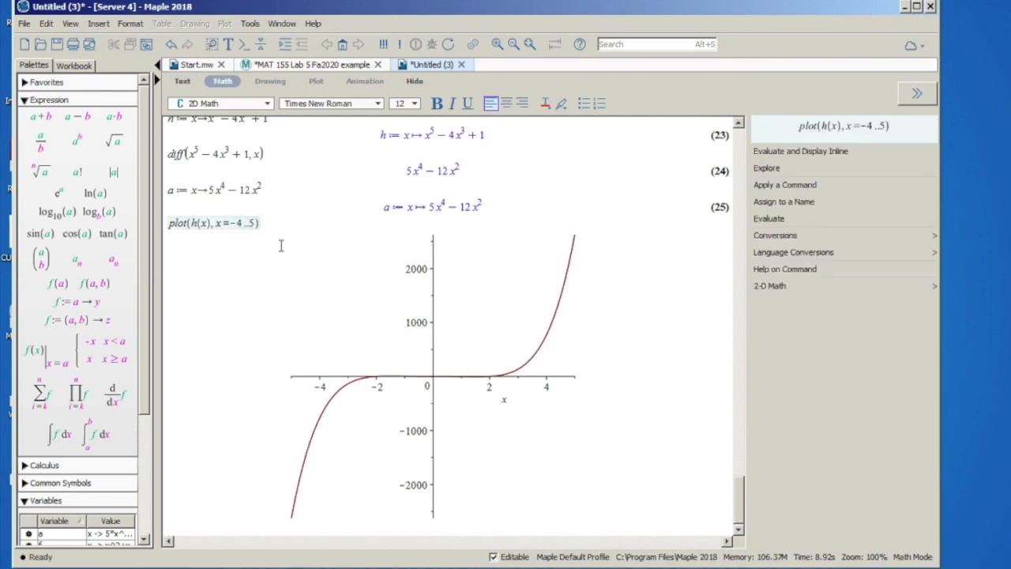
key("BackSpace")
type("4")
key("Return")
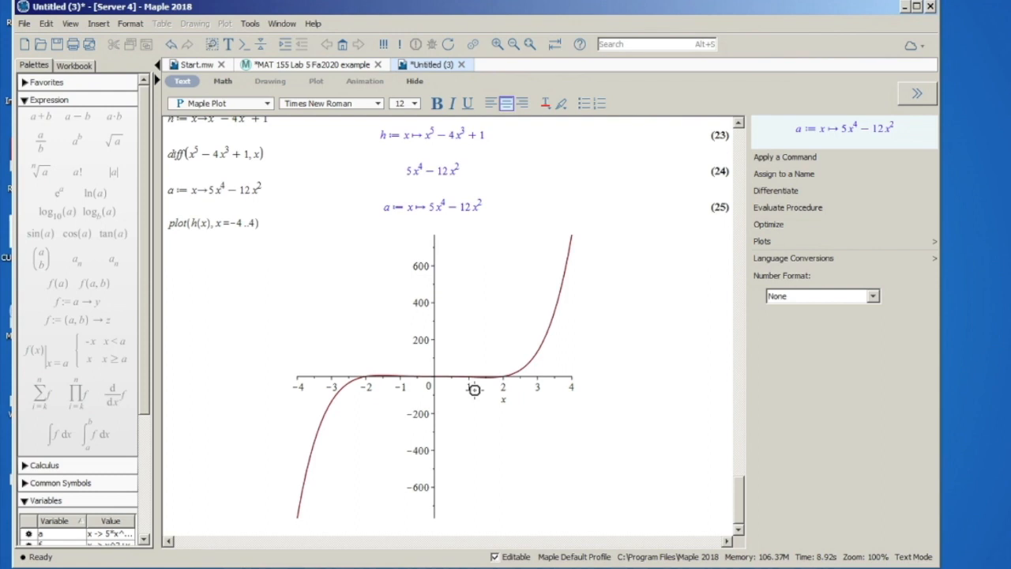
Set the plot range of h(x) to x = -3..2 and redraw the graph.
left_click(244, 223)
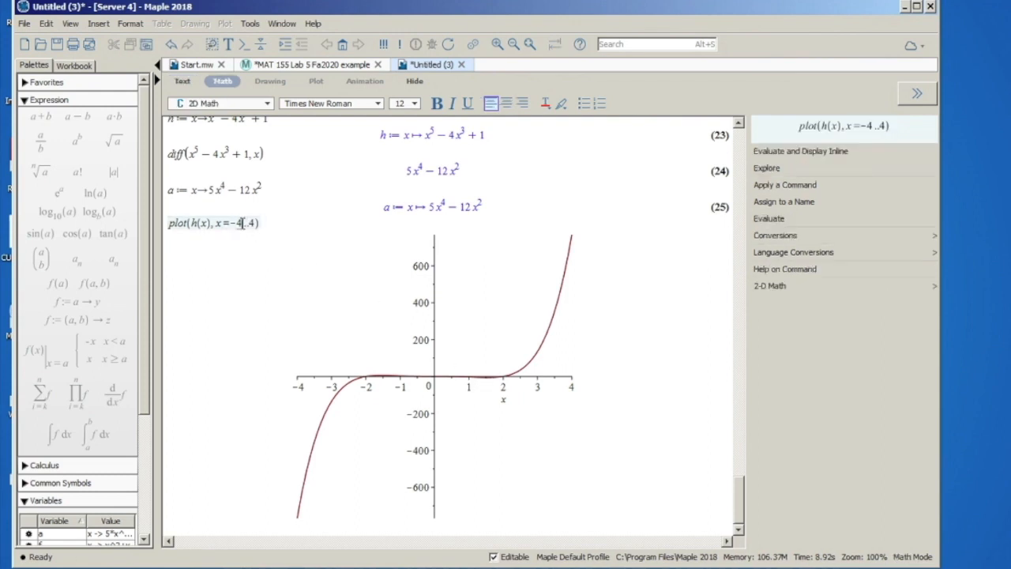
key("BackSpace")
type("3")
key("BackSpace")
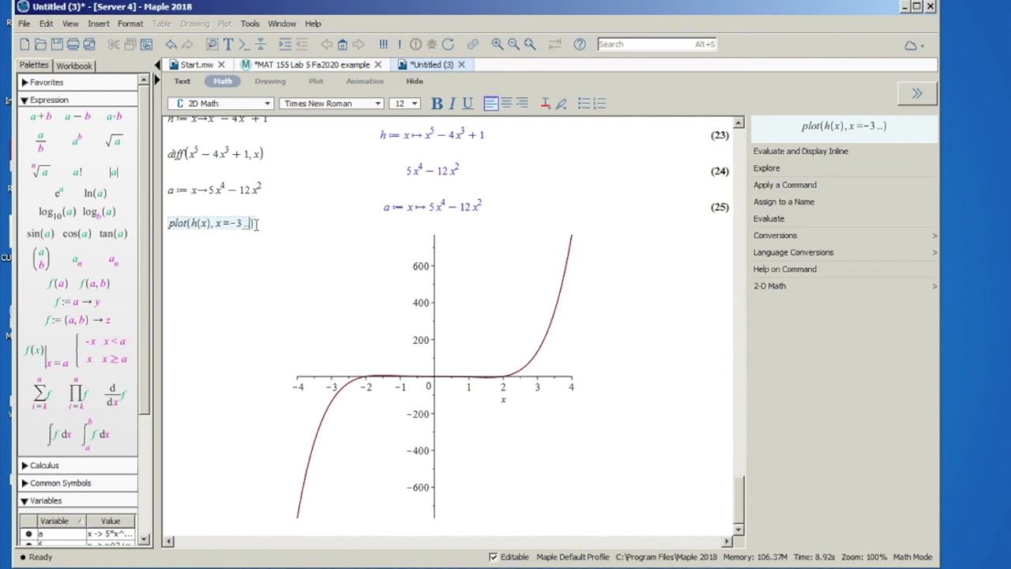
type("2")
key("Return")
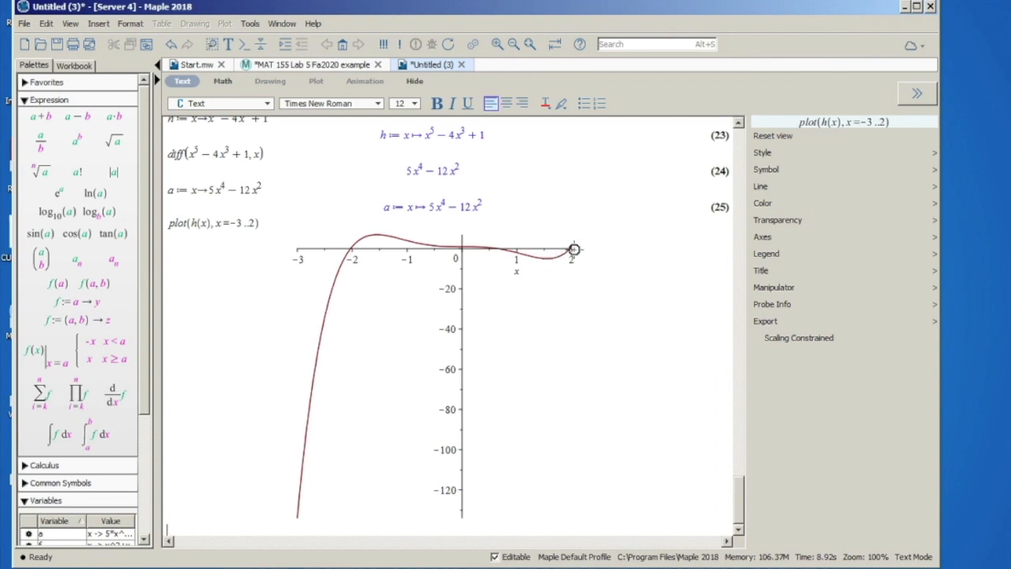
Set the upper limit of the plot range to -1 and redraw h(x) to locate its turning point on the negative side.
left_click(251, 223)
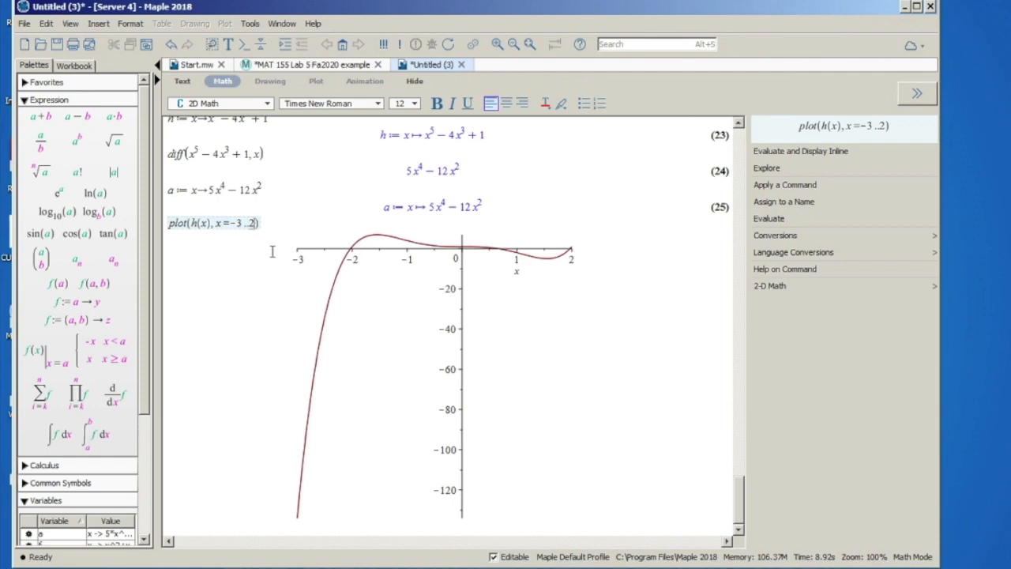
key("BackSpace")
type("-1")
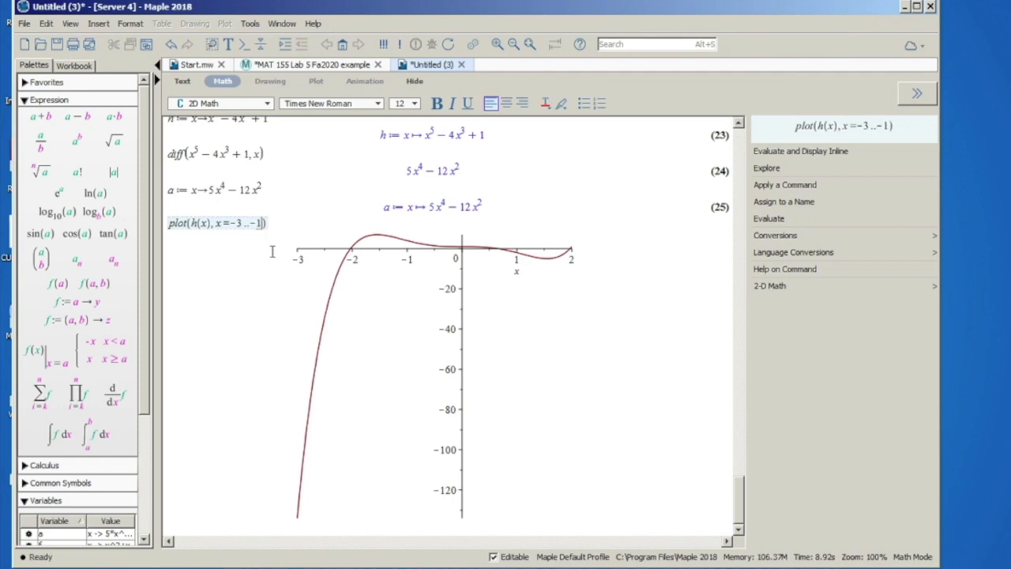
key("Return")
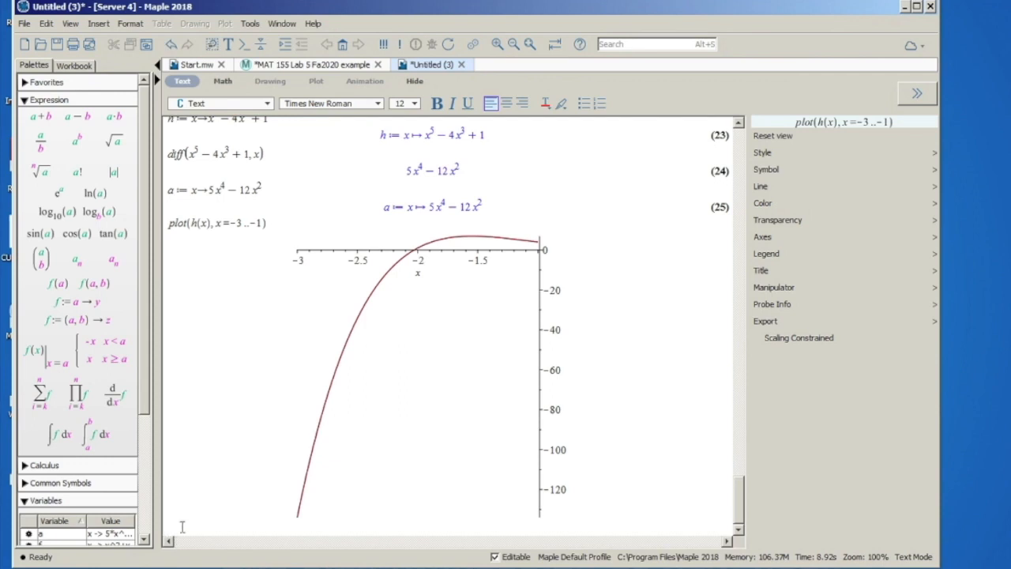
Write below the graph the text "From negative infinity to -1.7 the function increasing, between -1.7".
type("Fro")
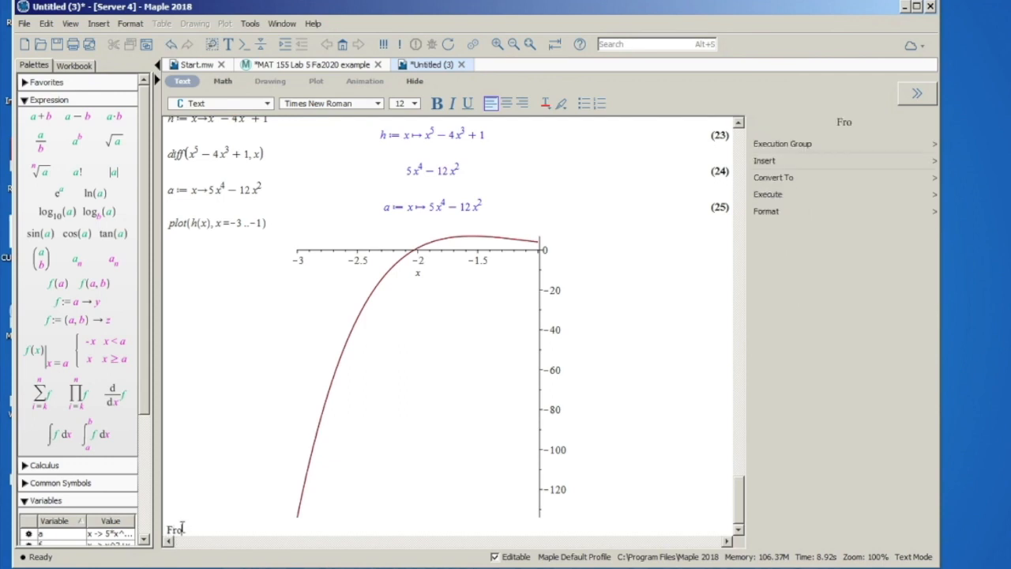
type("m nega")
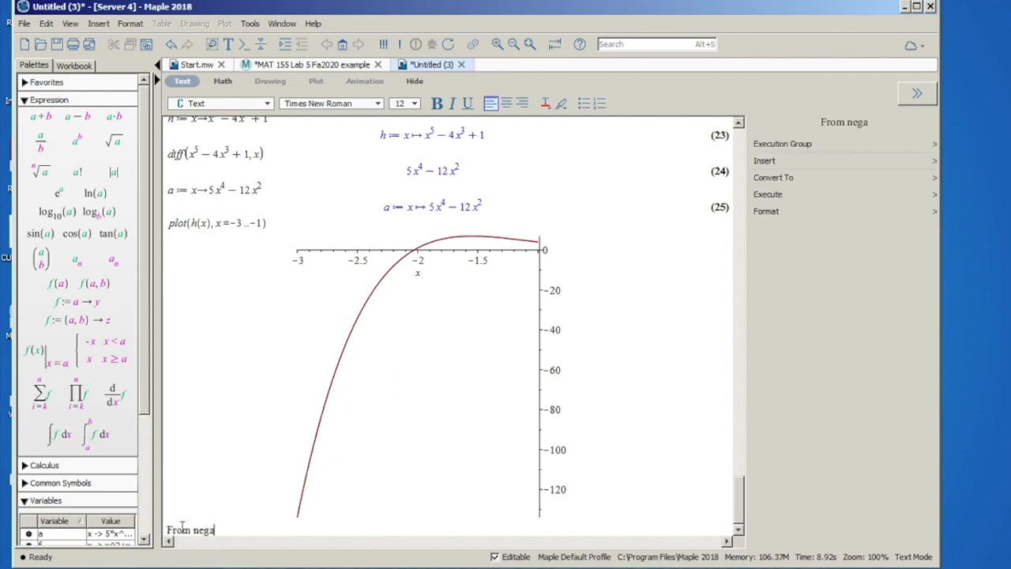
type("tive inf")
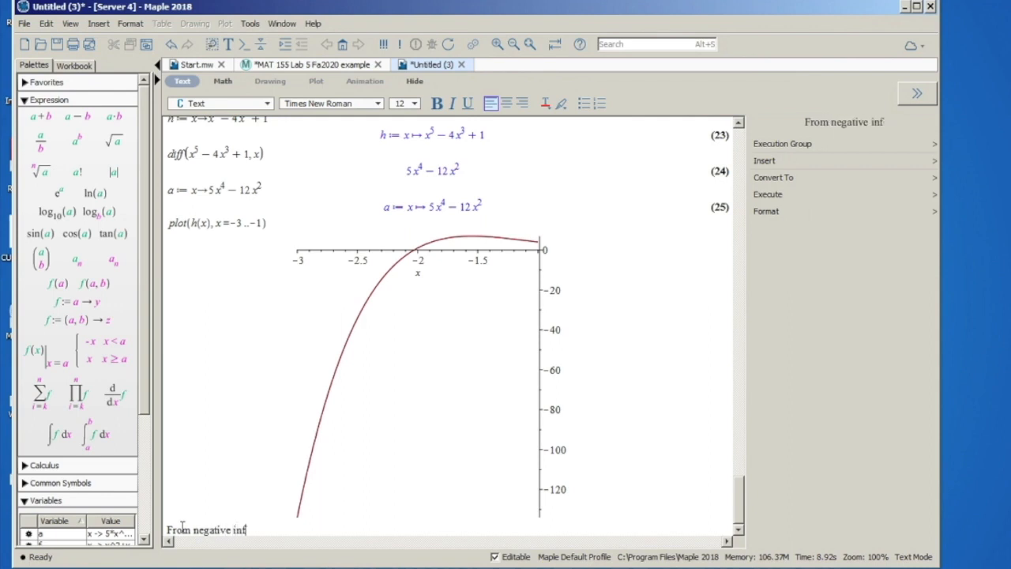
type("inity to ")
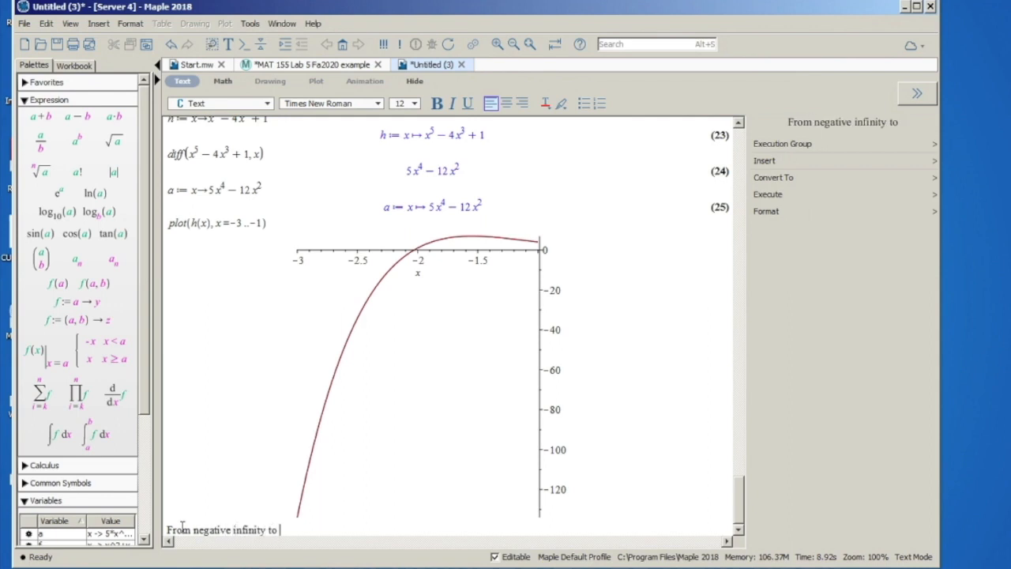
type("-1.")
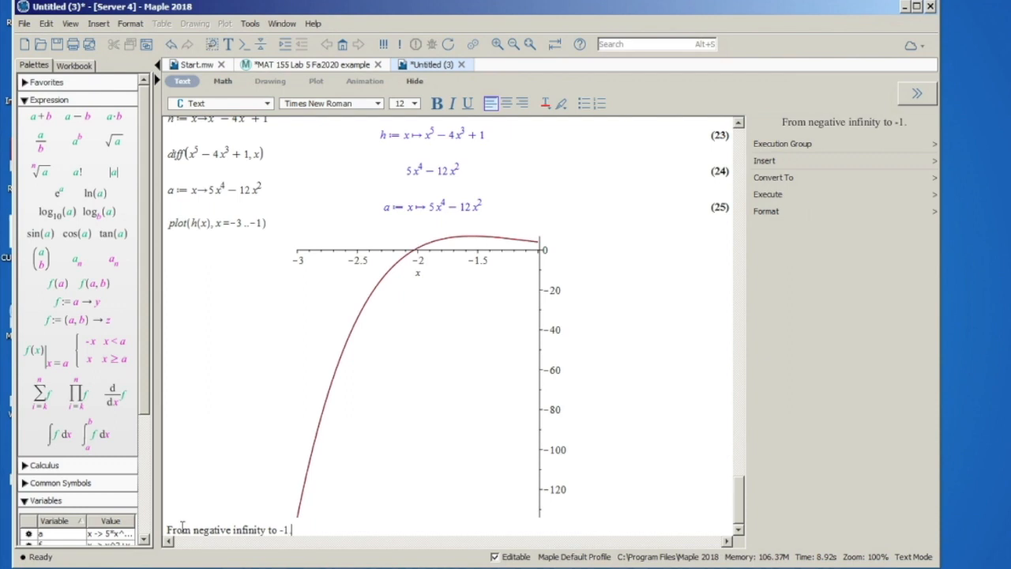
type("7 the fu")
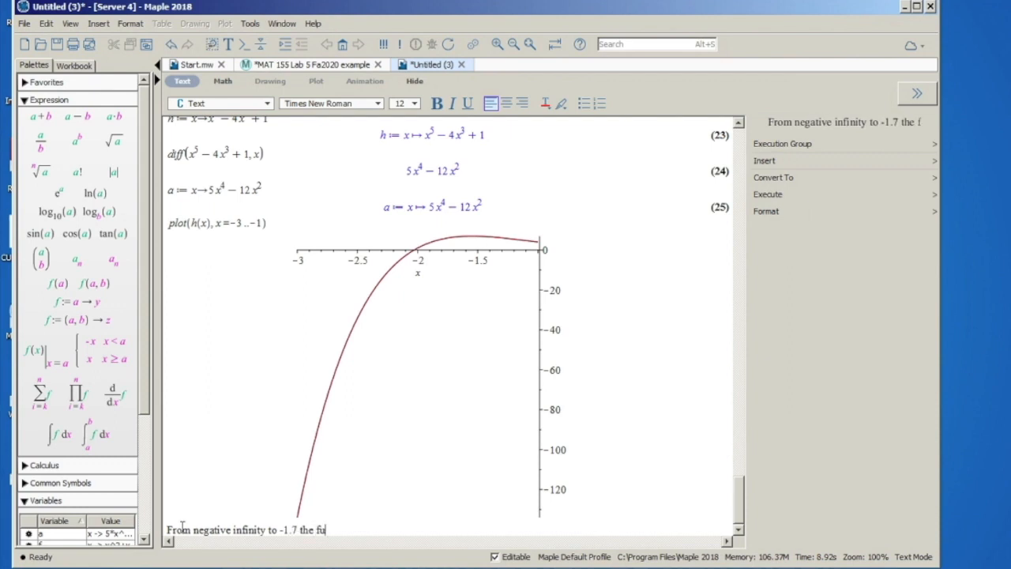
type("nction i")
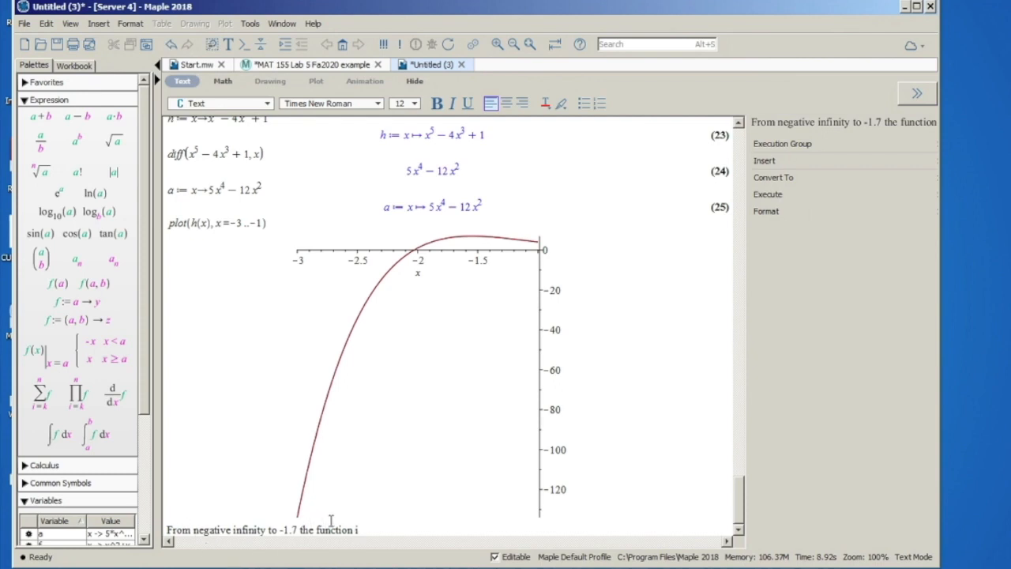
mouse_move(368, 530)
left_mouse_down()
mouse_move(318, 527)
mouse_move(359, 529)
left_mouse_up()
type("ncreasing")
type("between -1.7")
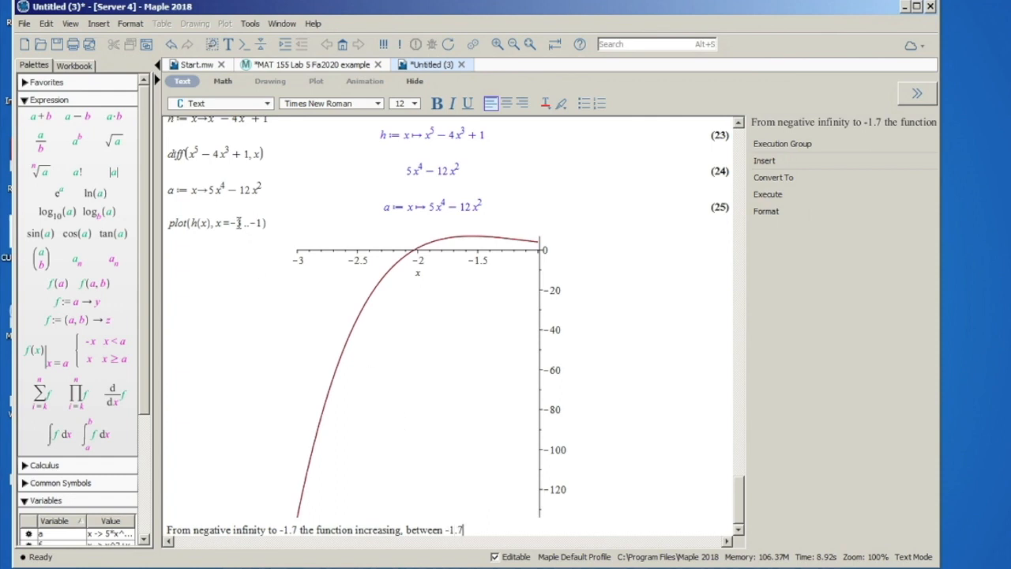
Set the plot range of h(x) to x = 1..2 and redraw the graph to locate the turning point on the positive side.
left_click(240, 224)
key("BackSpace")
key("BackSpace")
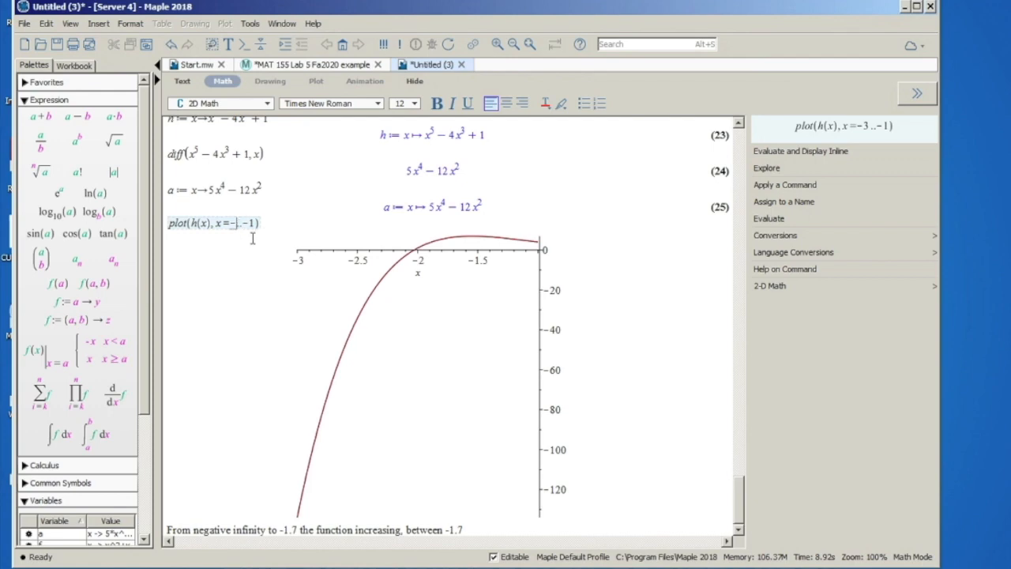
type("1")
key("BackSpace")
key("Delete")
type("2")
key("Return")
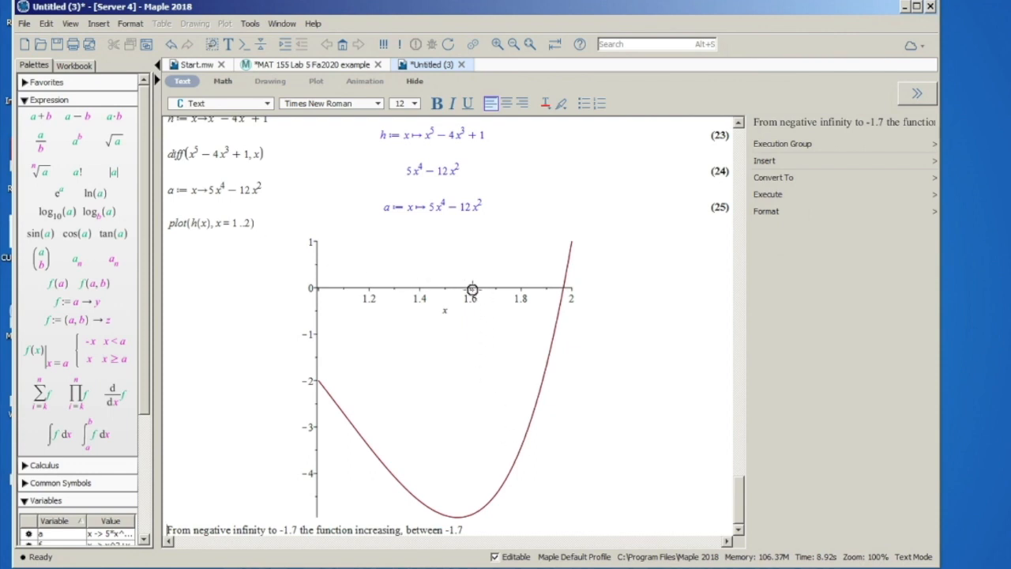
Finish the sentence below the graph with "and 1.6the function is decreasing, and from 1.6 to infinity the function is increasing".
left_click(471, 525)
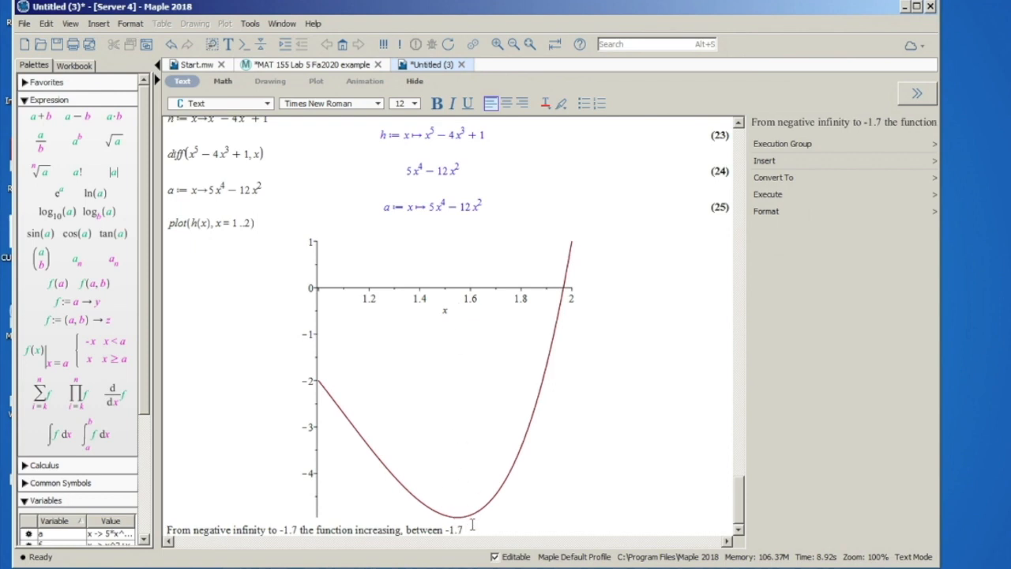
type("and 1.6the function is")
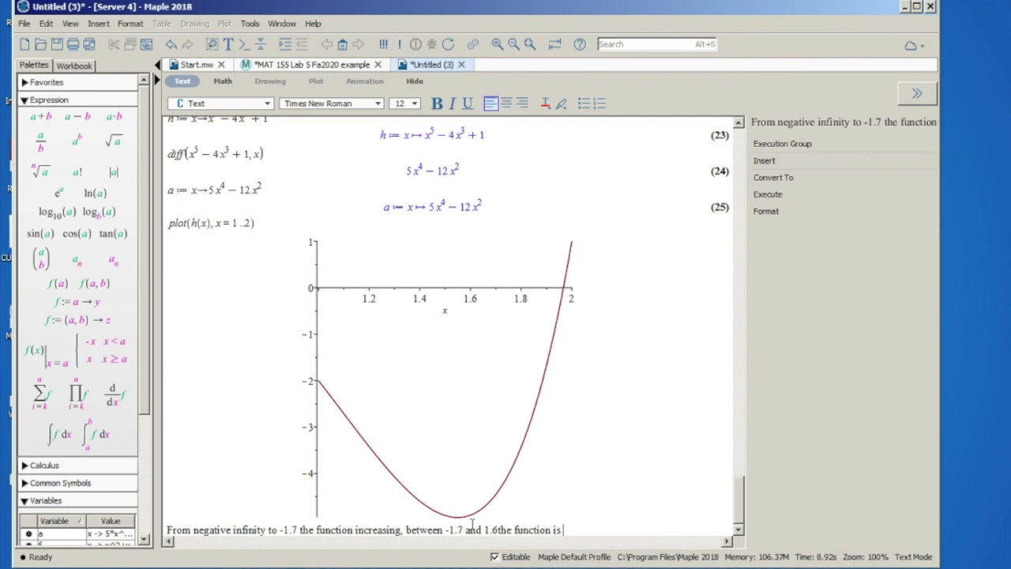
type(" decreasing, anf from 1.6 to infinit")
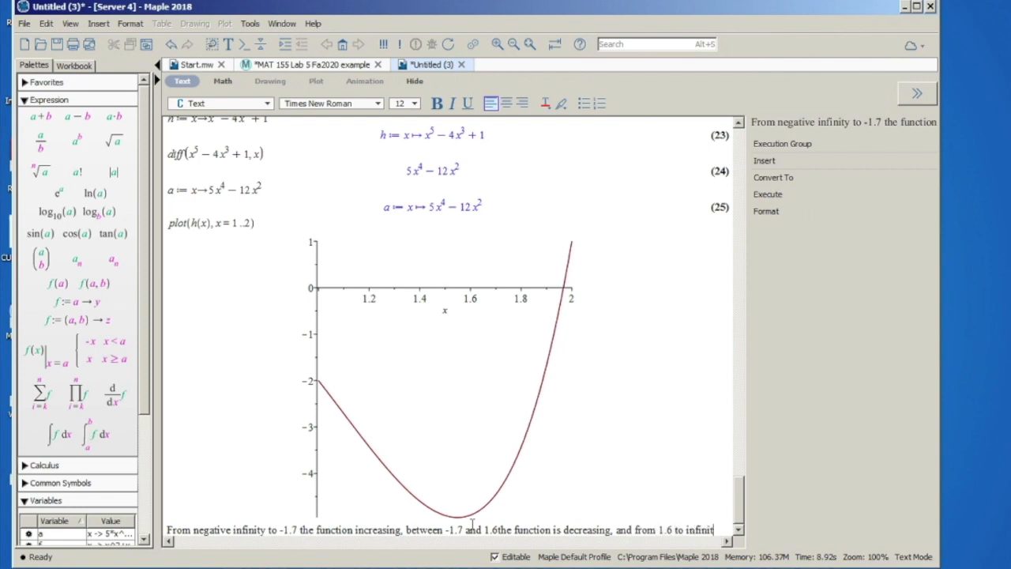
type("y the")
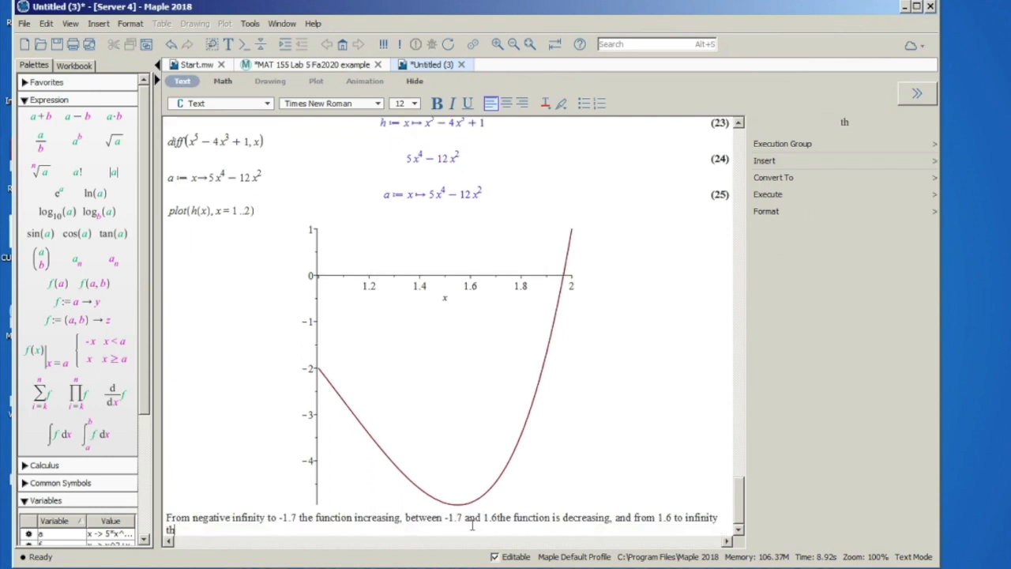
type(" functin")
key("BackSpace")
type("oon")
key("BackSpace")
key("BackSpace")
key("BackSpace")
type("n is inct")
key("BackSpace")
type("reasinf")
key("BackSpace")
type("g")
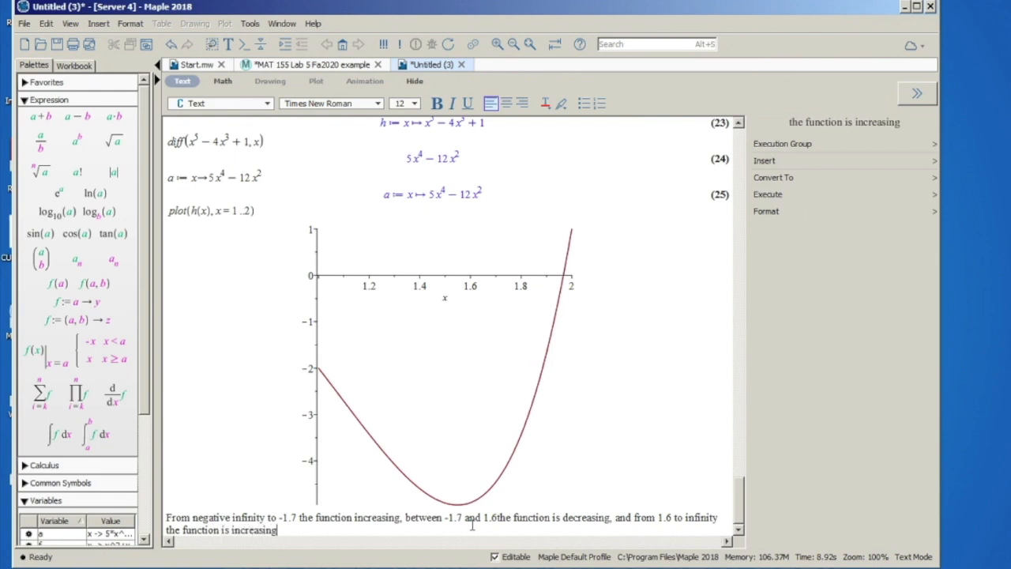
Set the plot range of h(x) to x = -5..5 and redraw the graph.
left_click(240, 211)
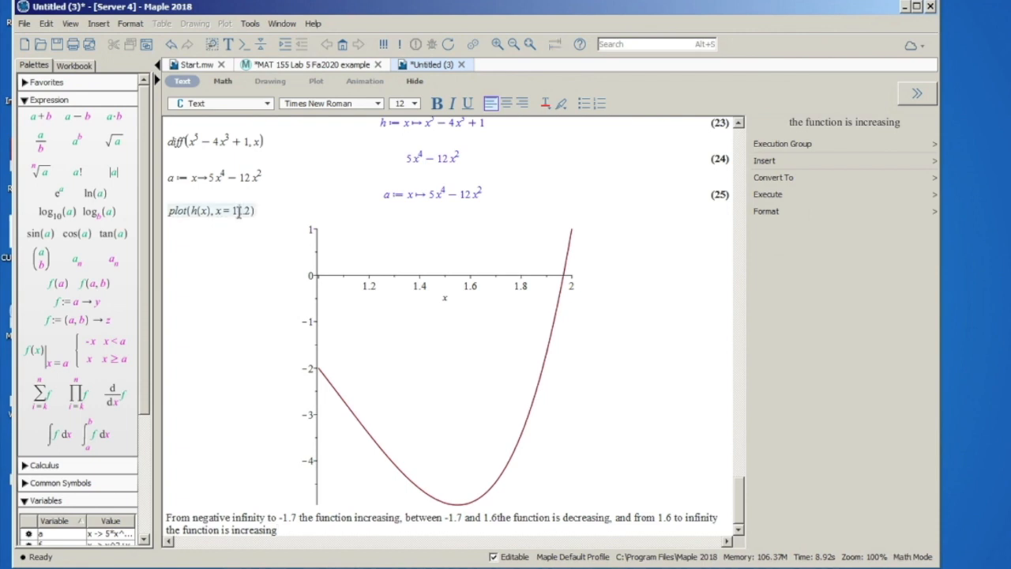
key("BackSpace")
type("5")
key("Left")
type("-")
key("Delete")
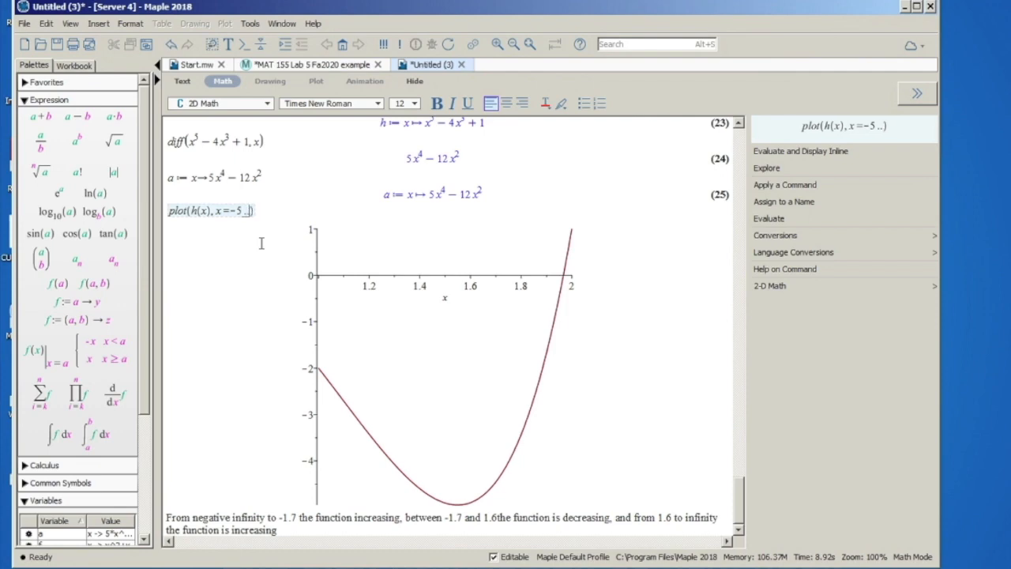
type("5")
key("Return")
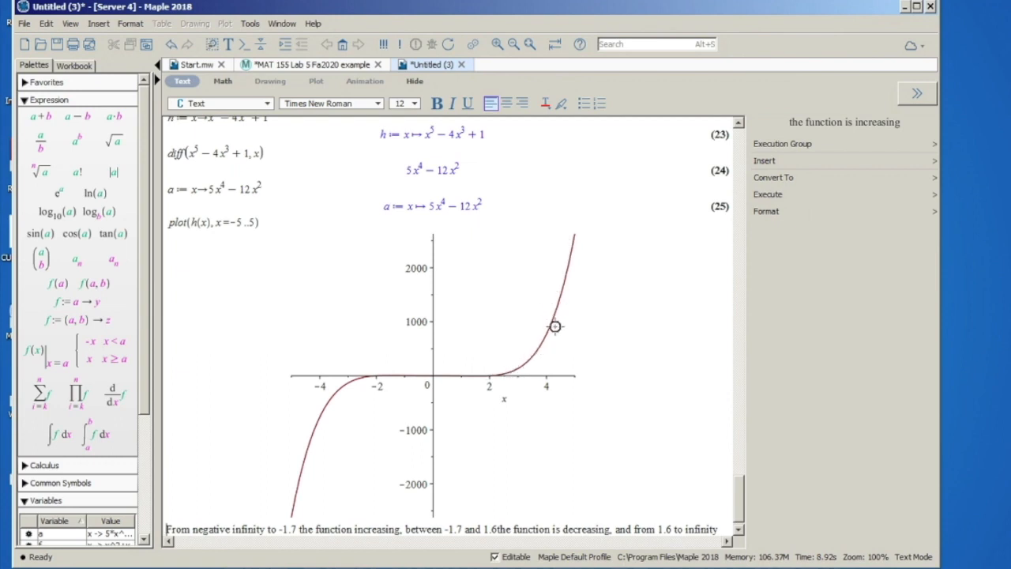
Reread the Problem 2 instructions at the start of the worksheet to check what remains after describing h(x).
scroll(553, 487, "down", 1)
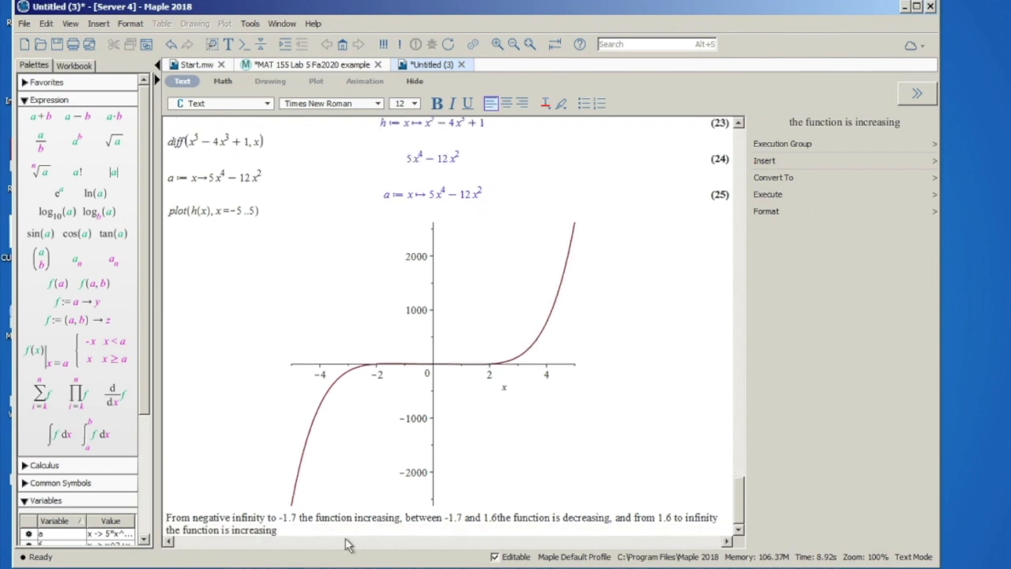
scroll(316, 532, "down", 1)
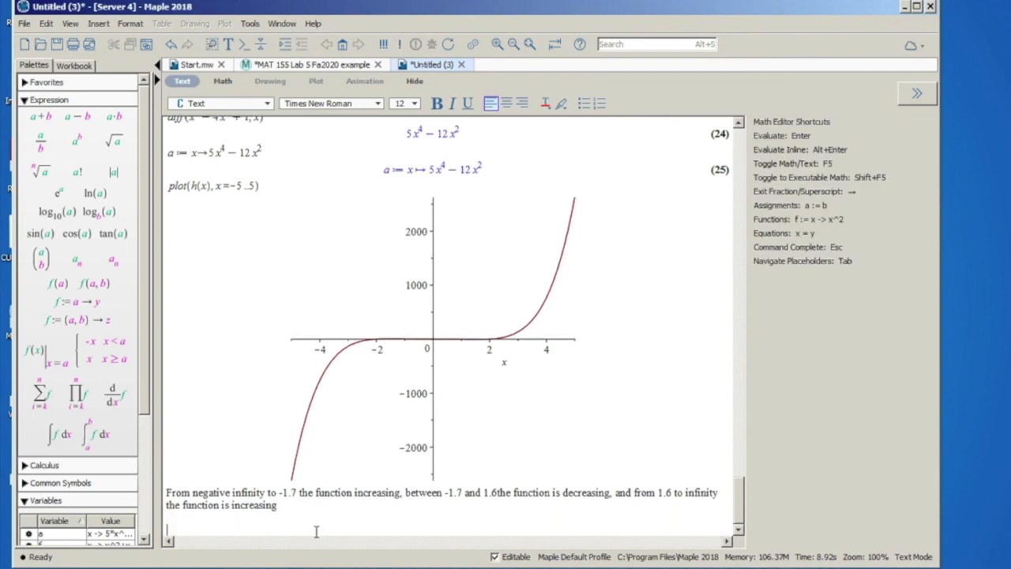
scroll(384, 291, "up", 10)
scroll(385, 295, "up", 20)
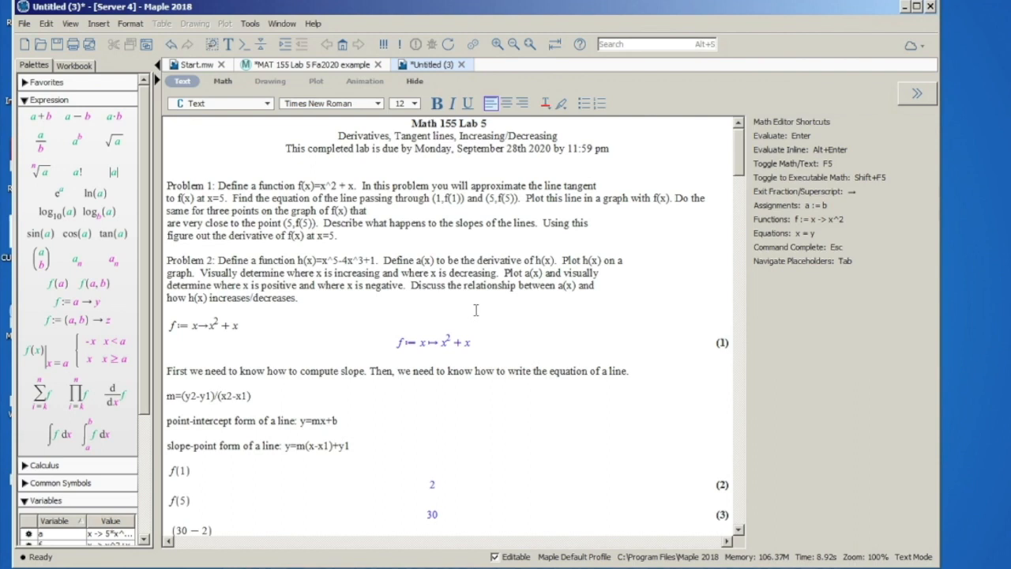
scroll(343, 355, "down", 3)
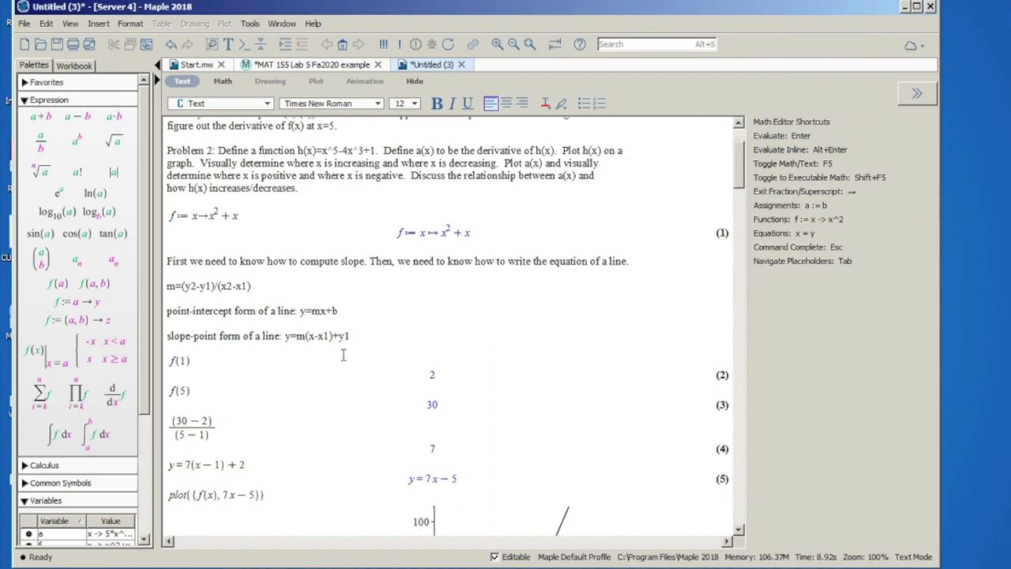
scroll(343, 356, "down", 1)
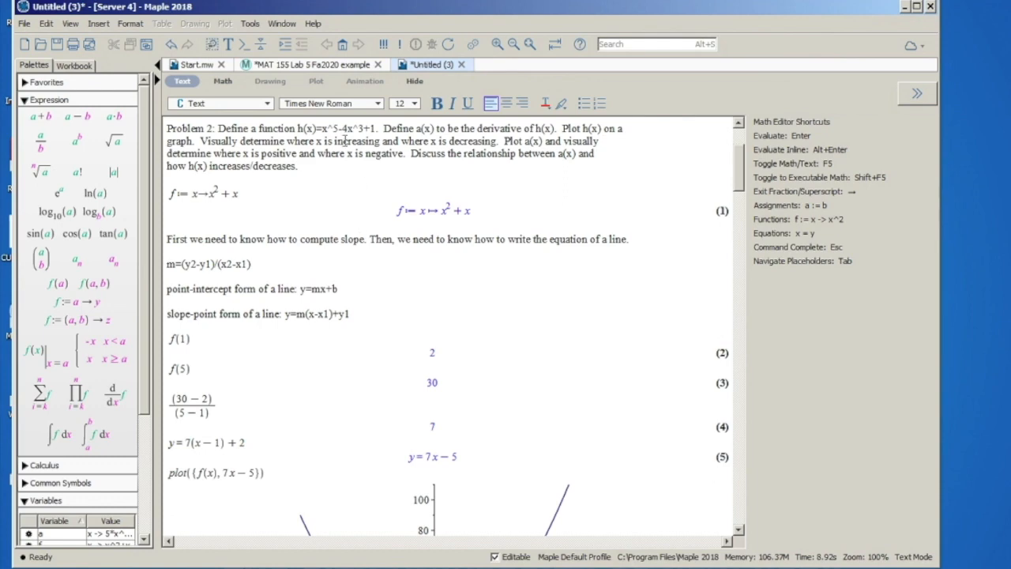
scroll(355, 273, "down", 1)
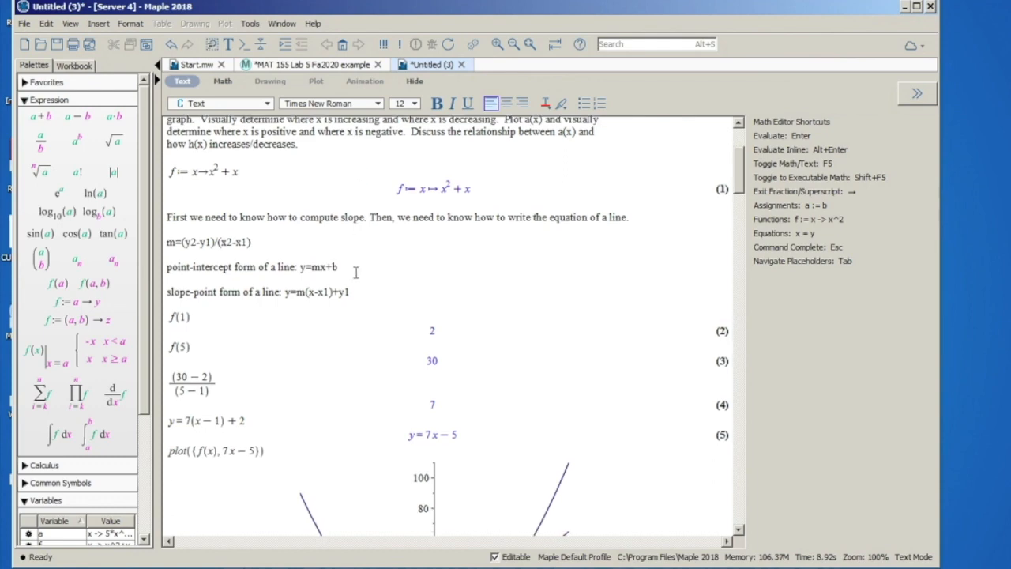
scroll(355, 273, "down", 20)
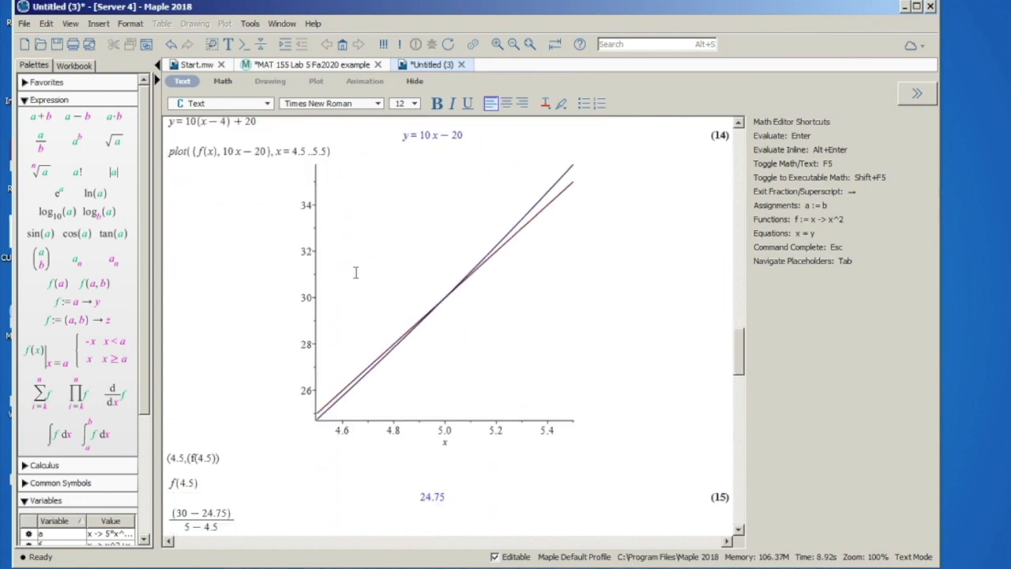
scroll(355, 272, "down", 10)
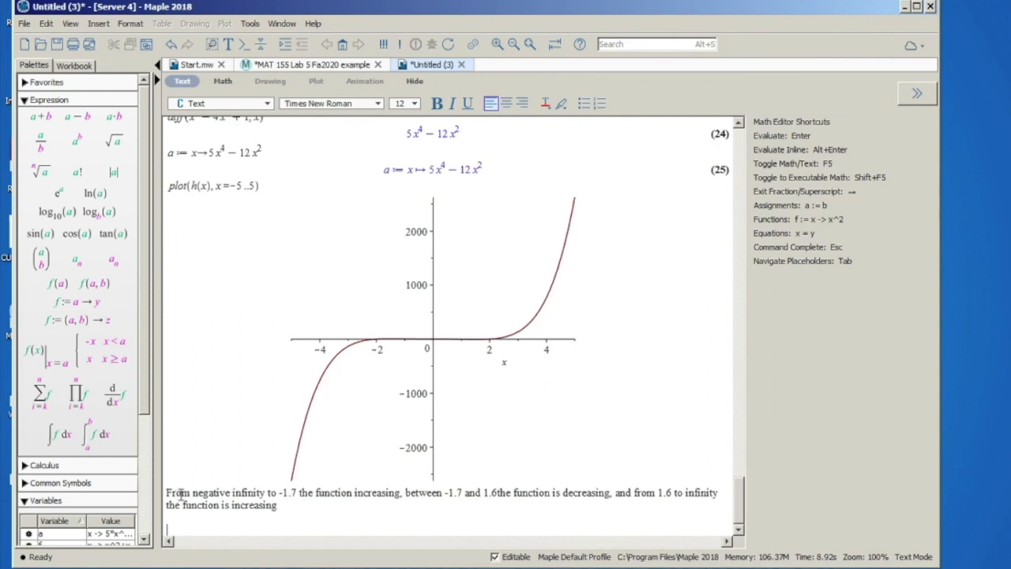
type("plot")
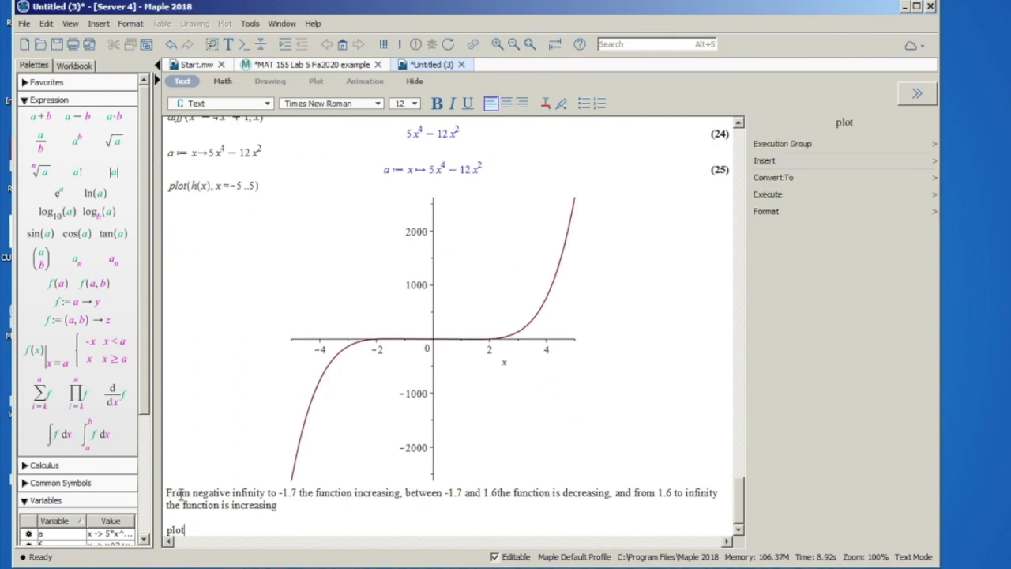
type("(a(x))")
key("Return")
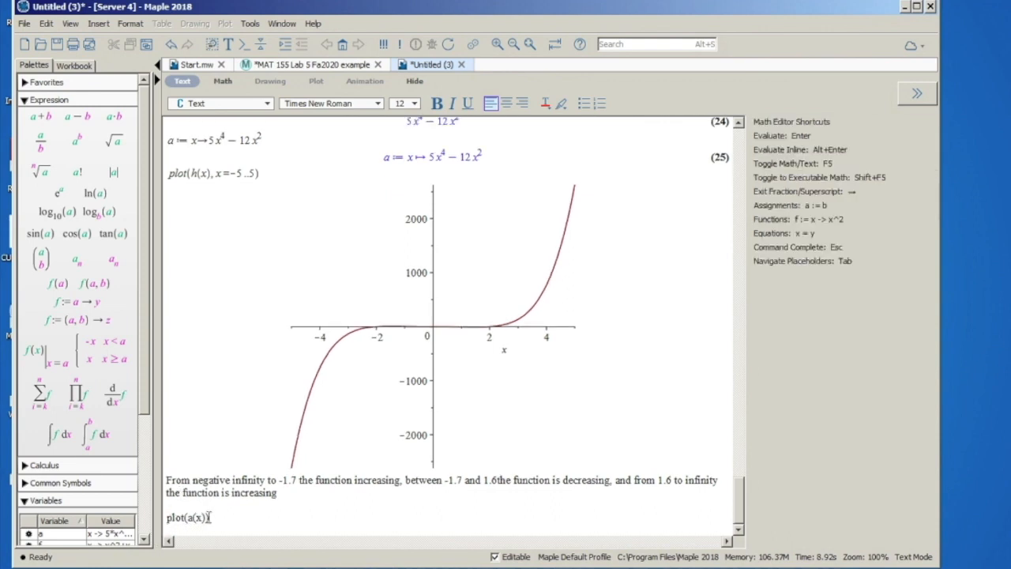
left_click_drag(209, 517, 165, 517)
key("BackSpace")
Enter plot(a(x)) as executable math below the description of h(x) and draw the graph.
left_click(223, 80)
type("plot(a(x)")
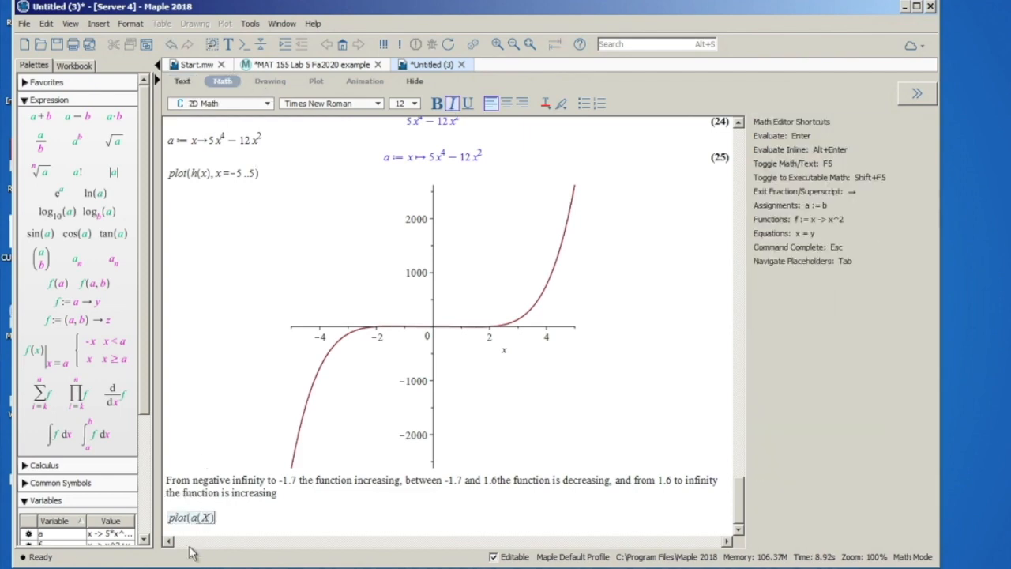
key("BackSpace")
key("BackSpace")
type("x))")
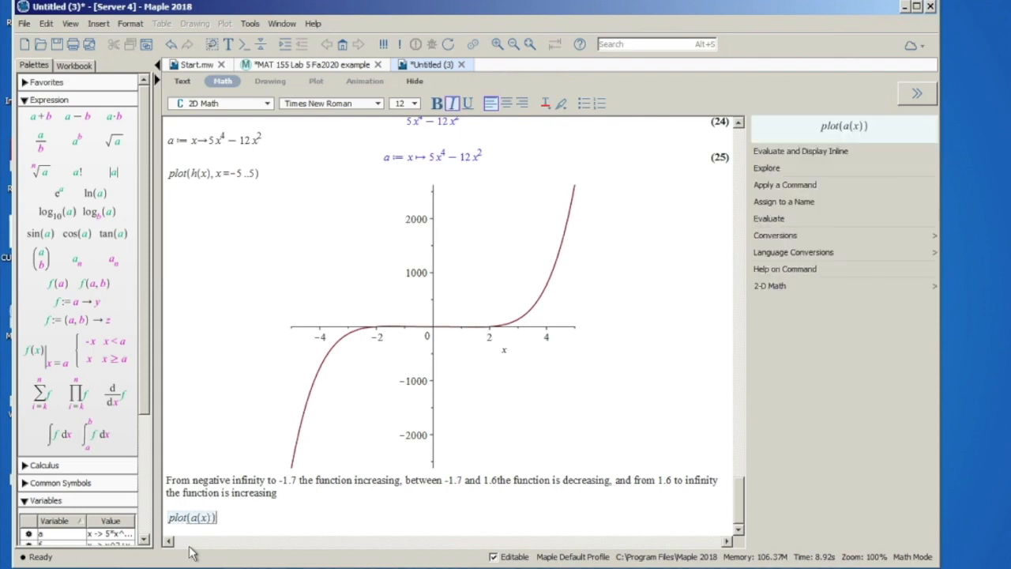
key("Return")
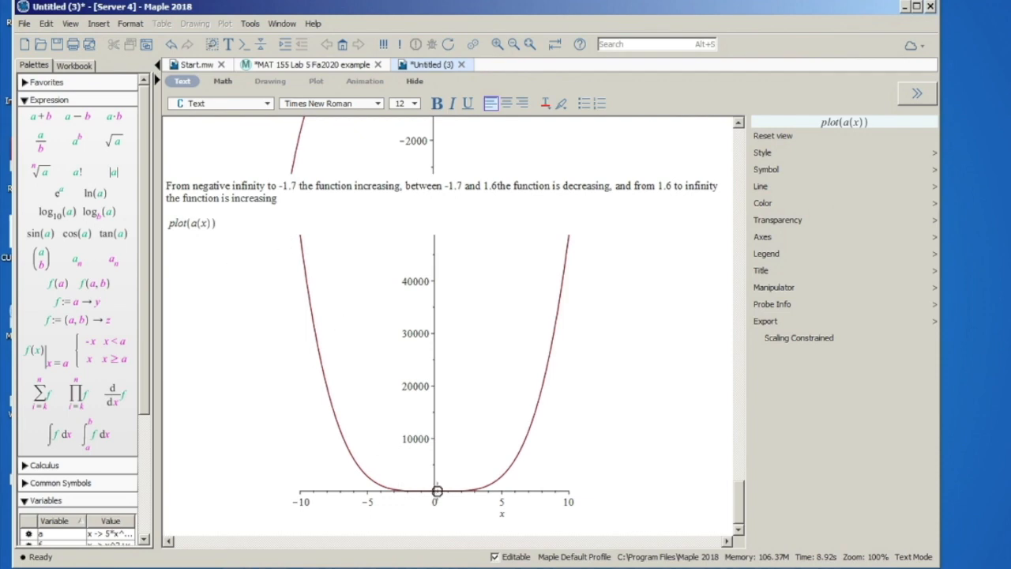
Add the range x = -4..4 to the a(x) plot command and redraw the graph.
left_click(209, 221)
type(",")
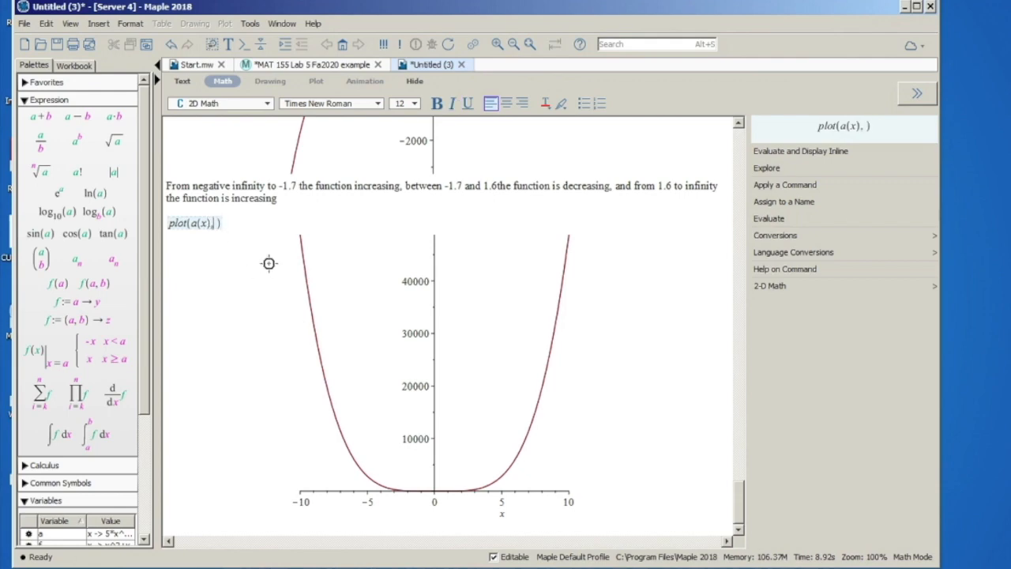
type("x")
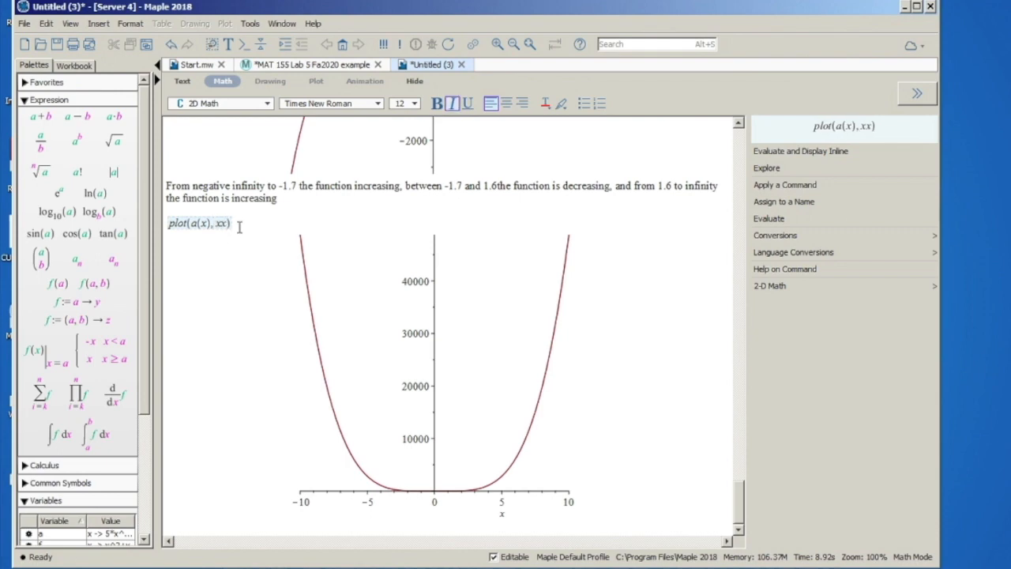
type("=-4..4")
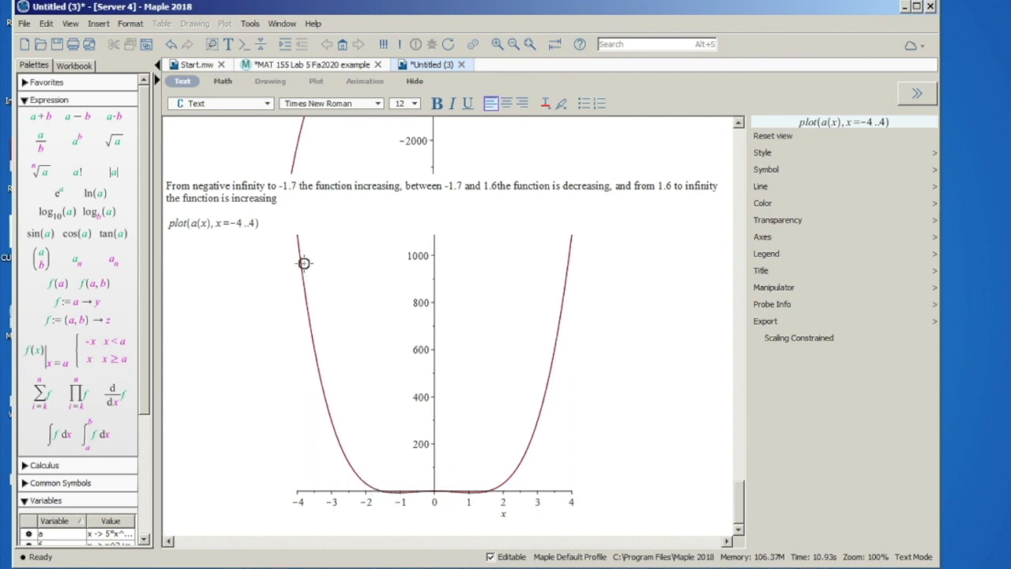
Narrow the plot range of a(x) to x = -2..2 and redraw the graph.
left_click(251, 229)
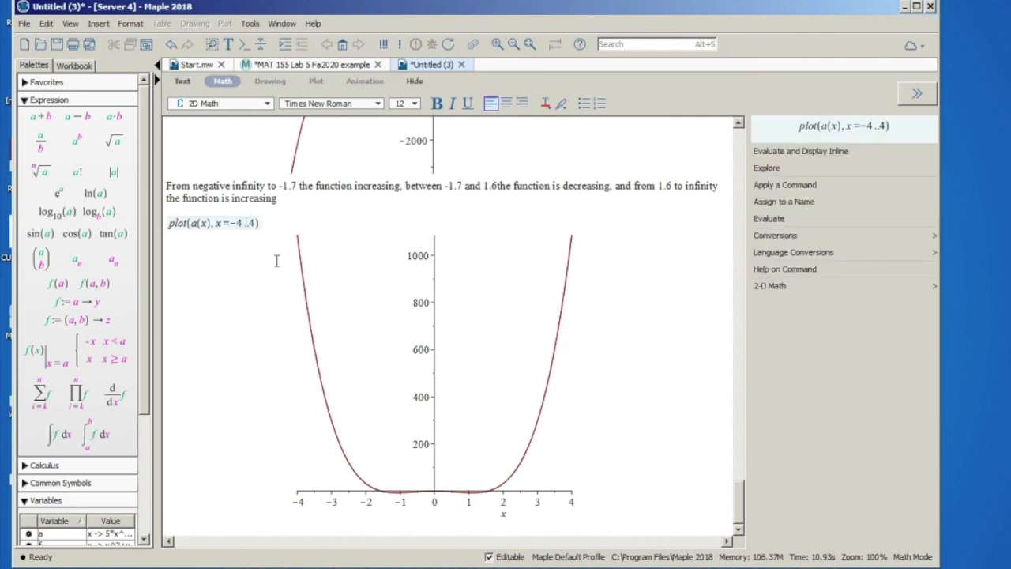
key("BackSpace")
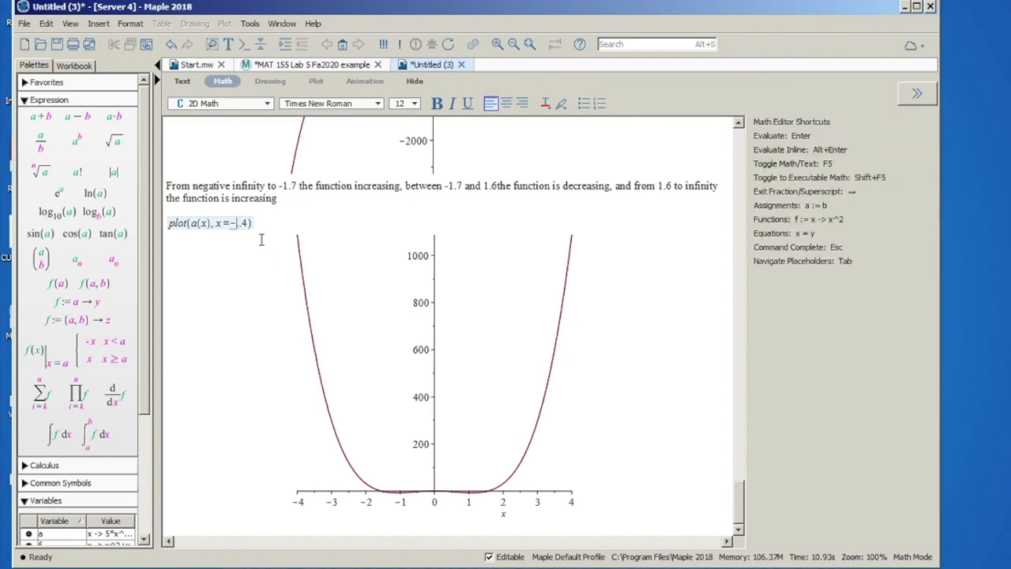
type("2")
left_click(258, 224)
key("BackSpace")
type("2")
key("Return")
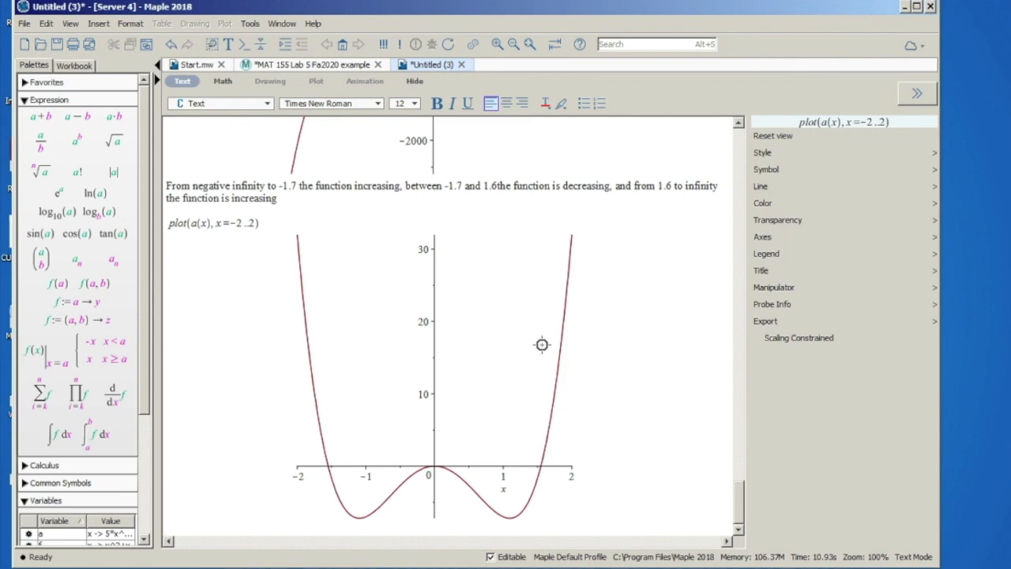
Compare the graphs of h(x) and a(x), and begin the description below the a(x) graph with "From negative".
scroll(456, 393, "up", 10)
scroll(456, 394, "down", 8)
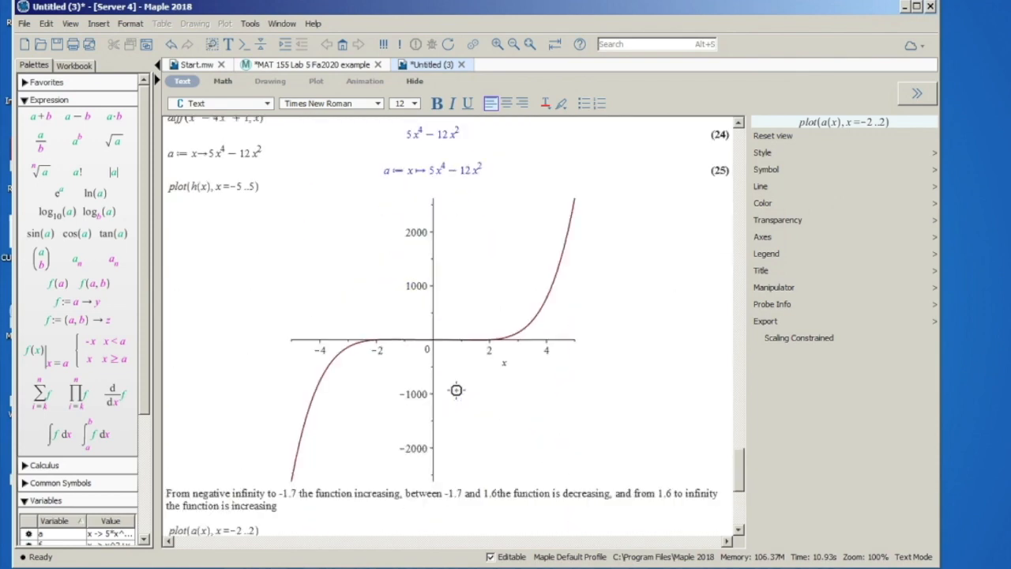
scroll(431, 368, "down", 8)
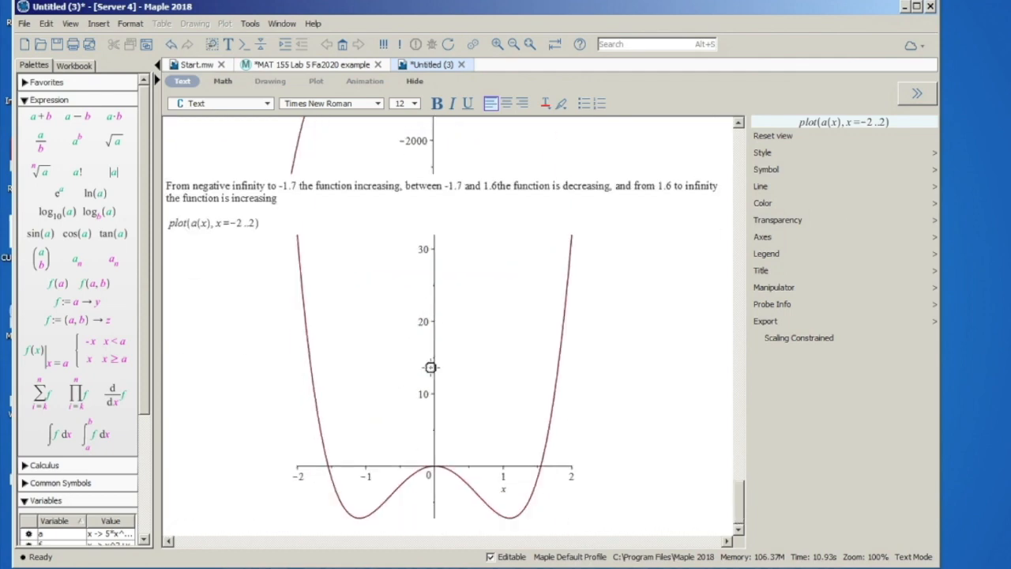
scroll(383, 371, "up", 5)
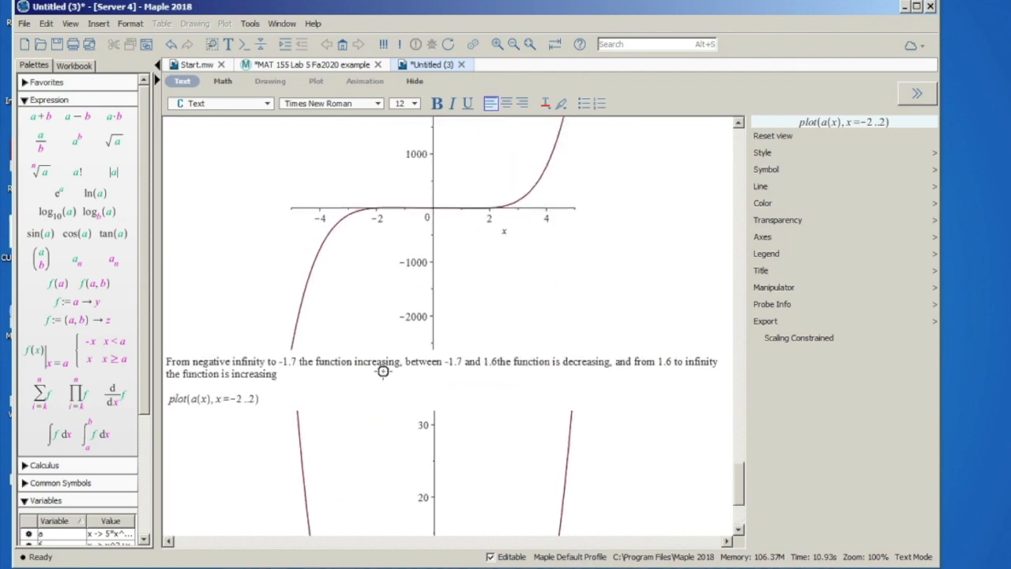
scroll(383, 370, "up", 2)
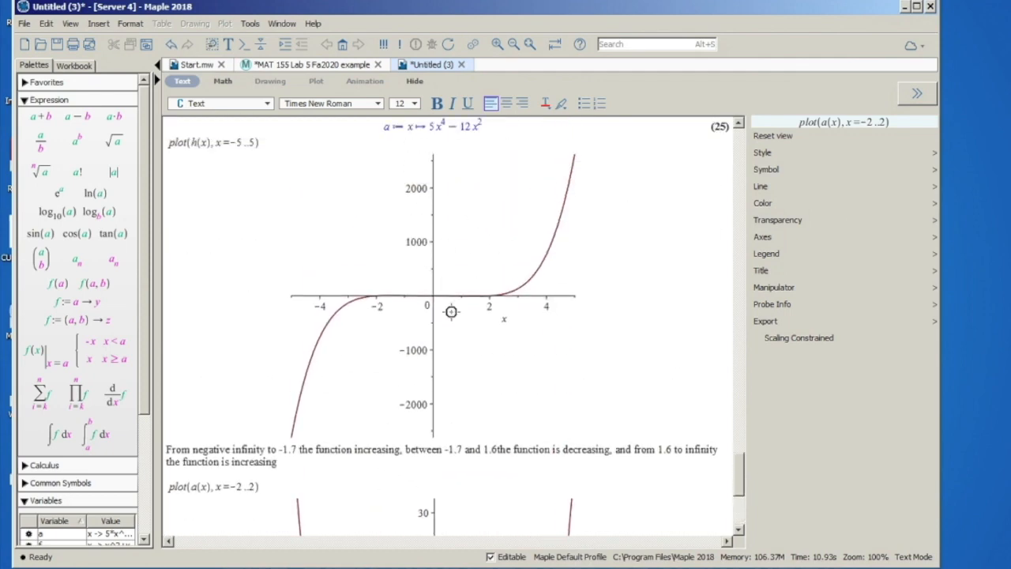
scroll(519, 462, "down", 7)
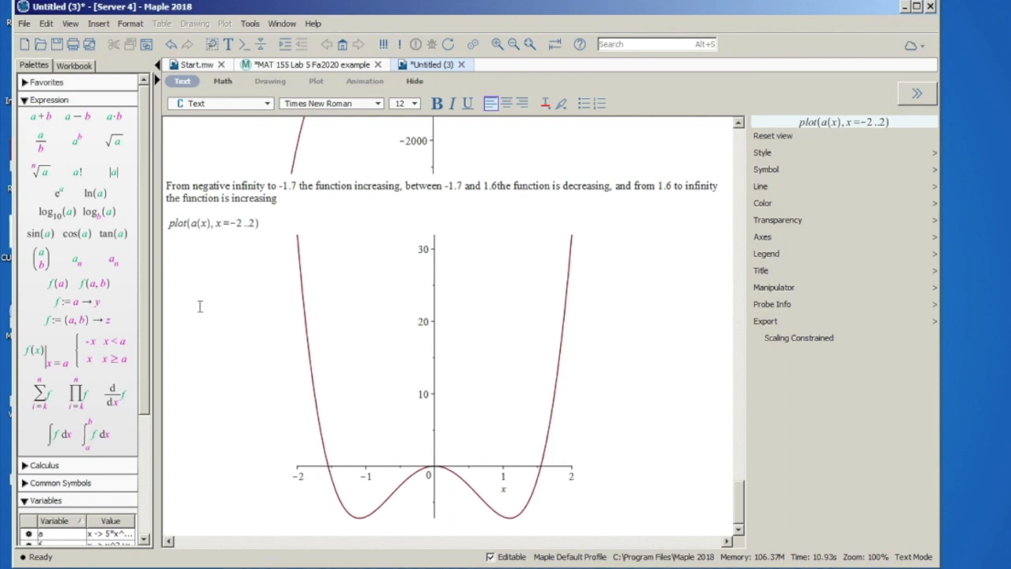
type("From negative")
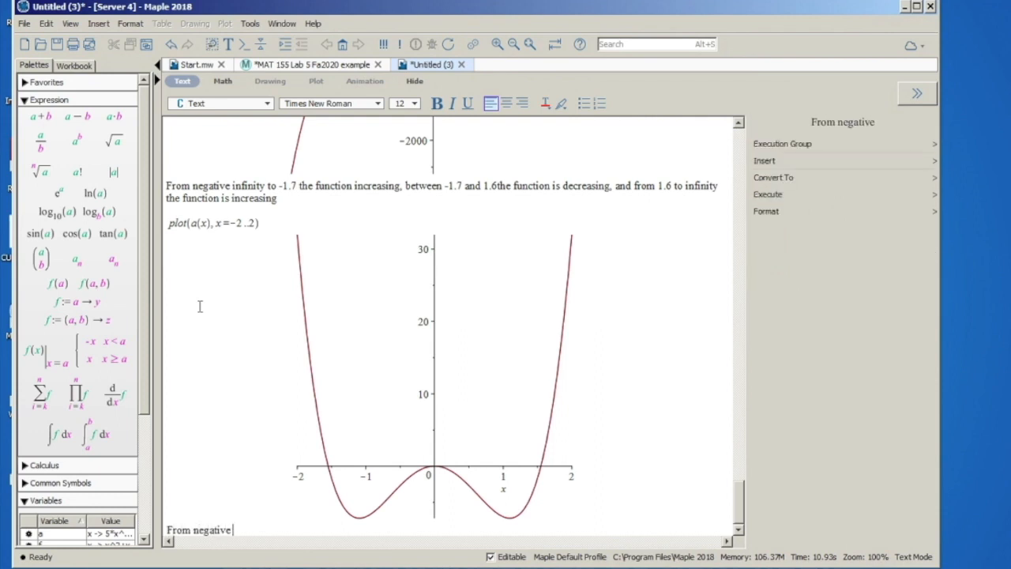